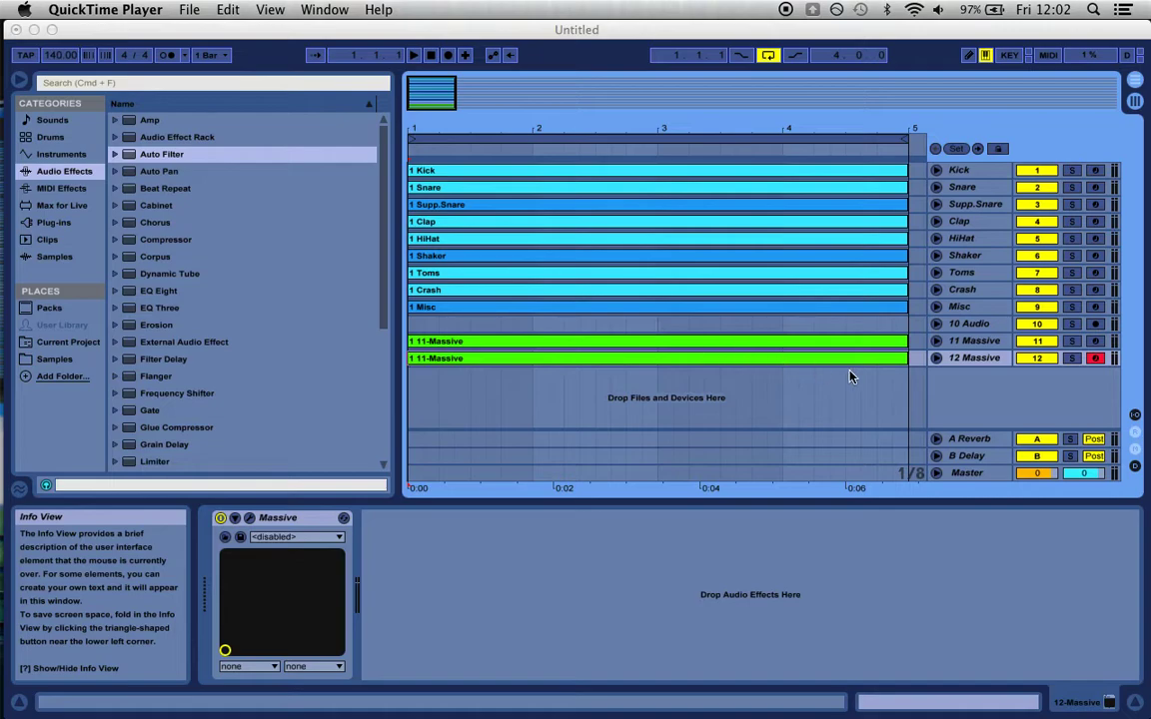
- Audition the GROAN&THUMP patch in Massive on track 11 with the track armed, and set its 5 PERF ratio back to 1/16
{"action": "left_click", "coordinate": [996, 339]}
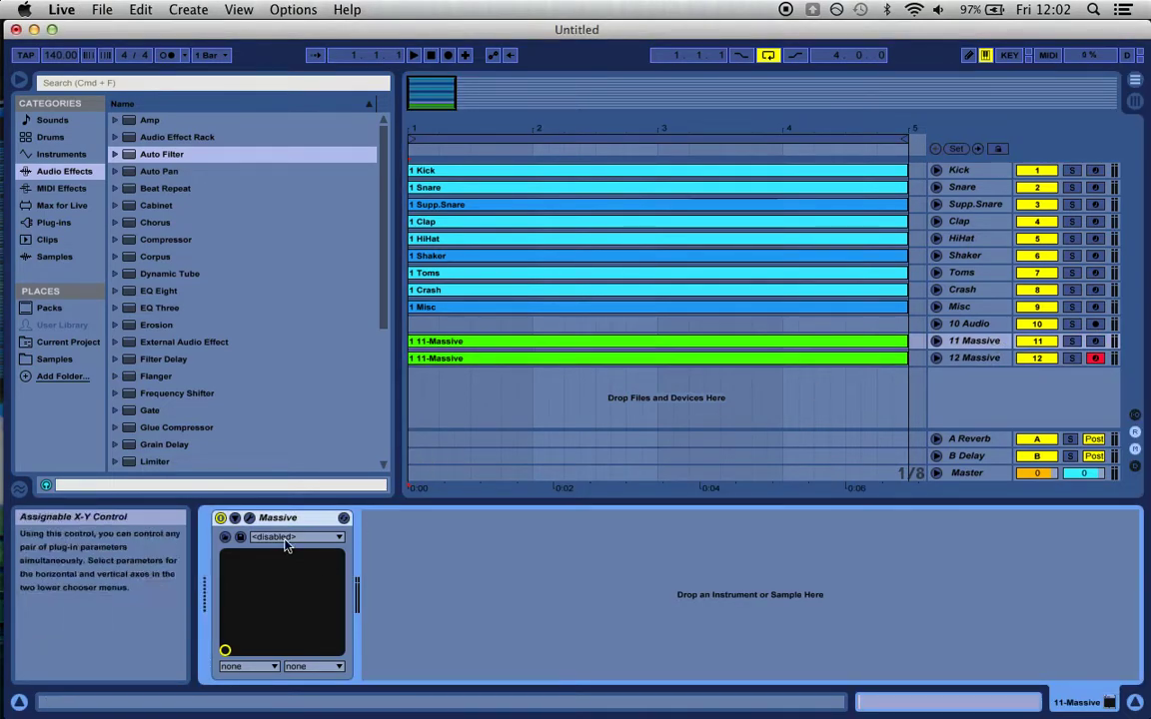
{"action": "left_click", "coordinate": [250, 519]}
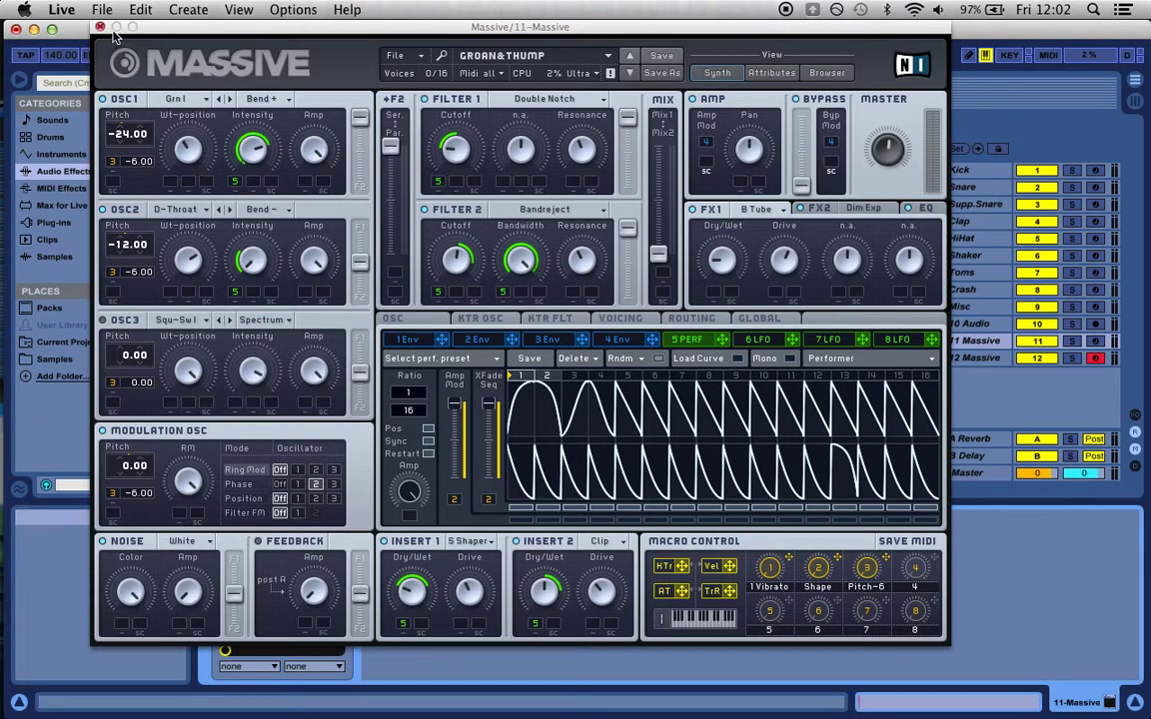
{"action": "left_click", "coordinate": [1095, 341]}
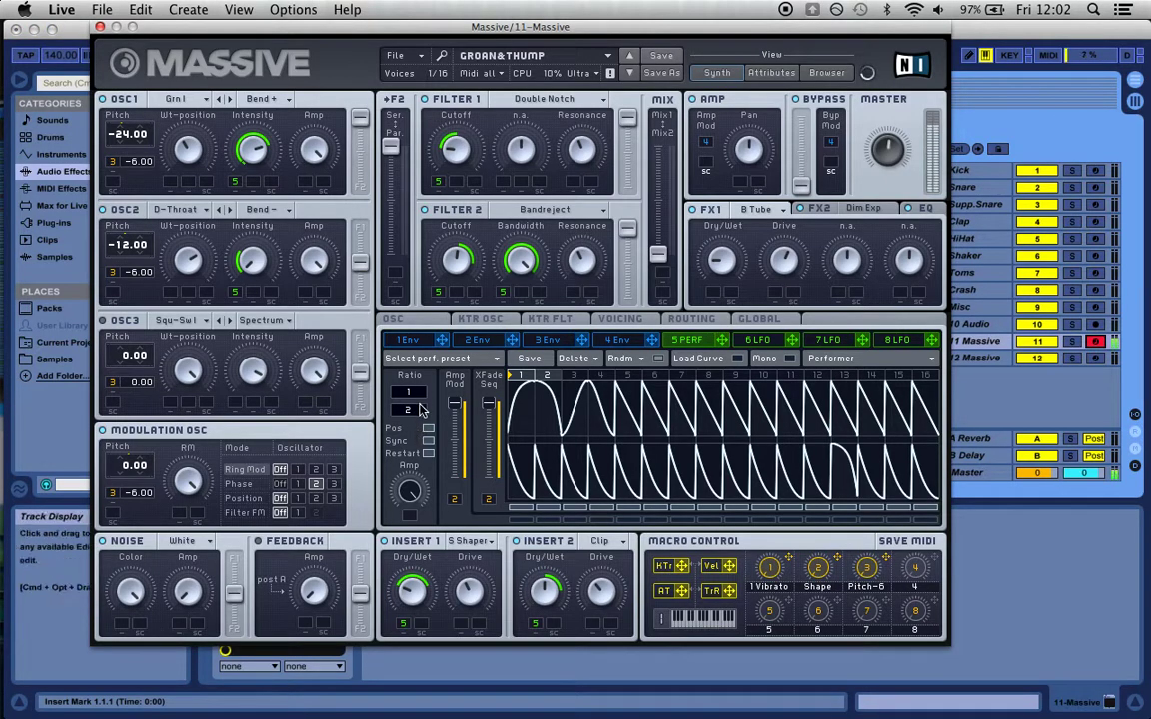
{"action": "left_click_drag", "start_coordinate": [419, 417], "coordinate": [419, 403]}
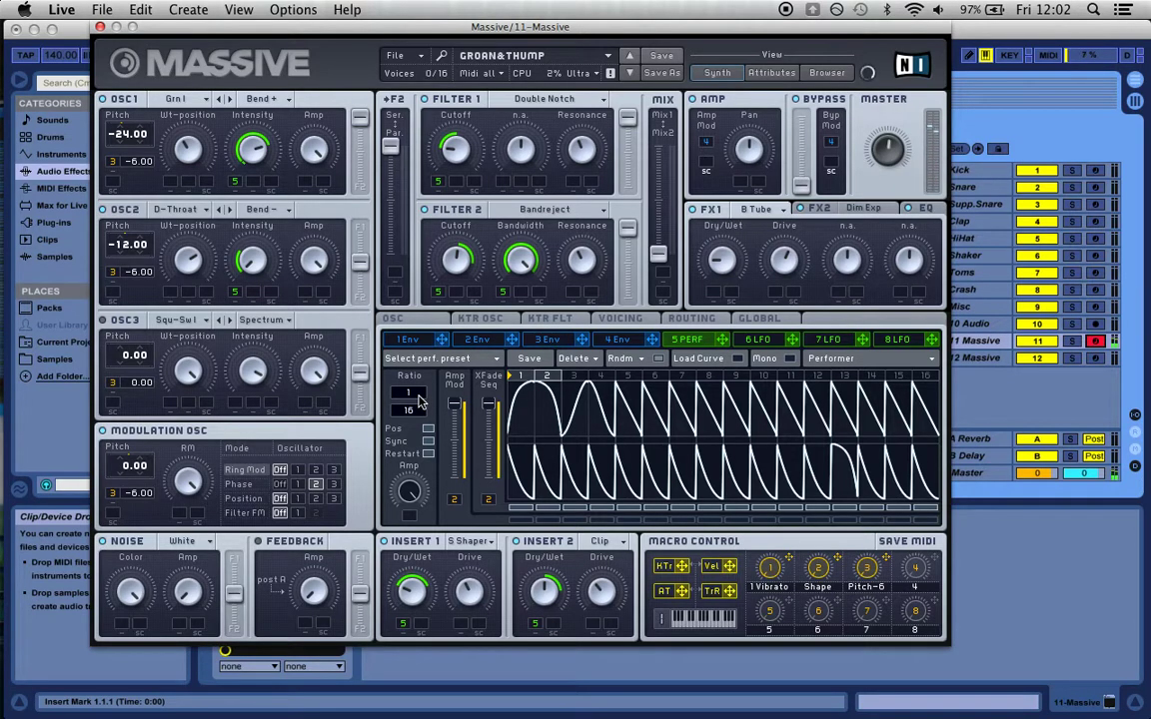
{"action": "left_click", "coordinate": [100, 26]}
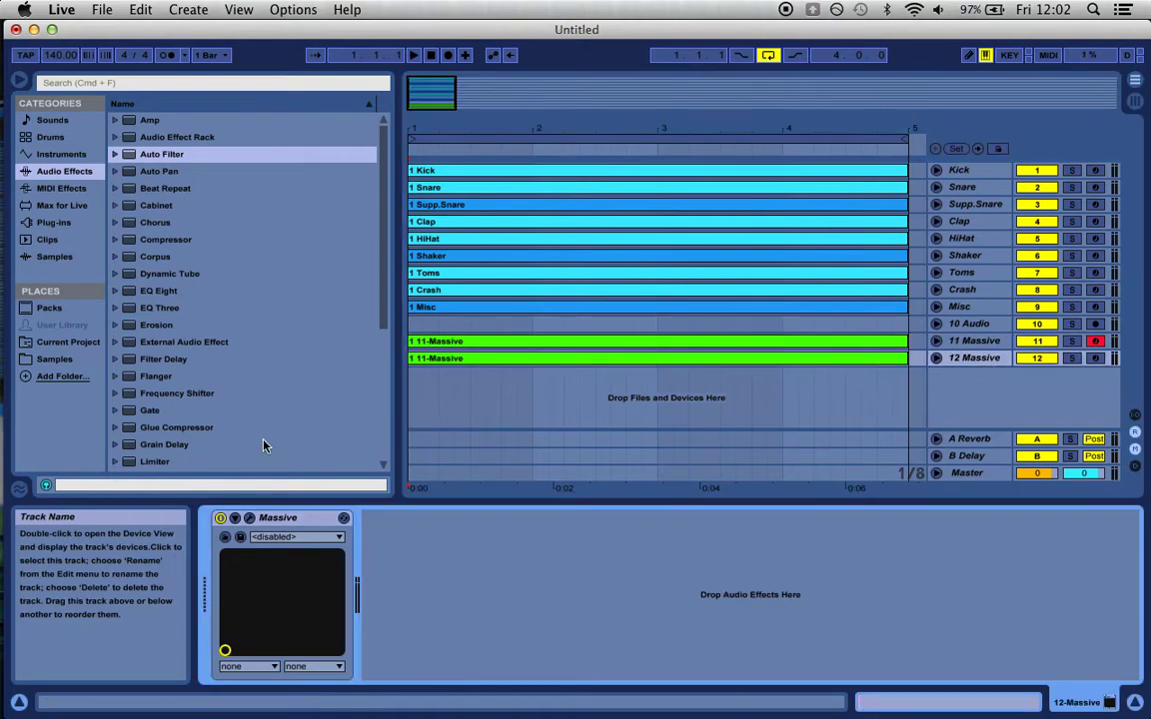
- Inspect the GROWLREESE patch in Massive on track 12 and arm that track for playing
{"action": "left_click", "coordinate": [249, 518]}
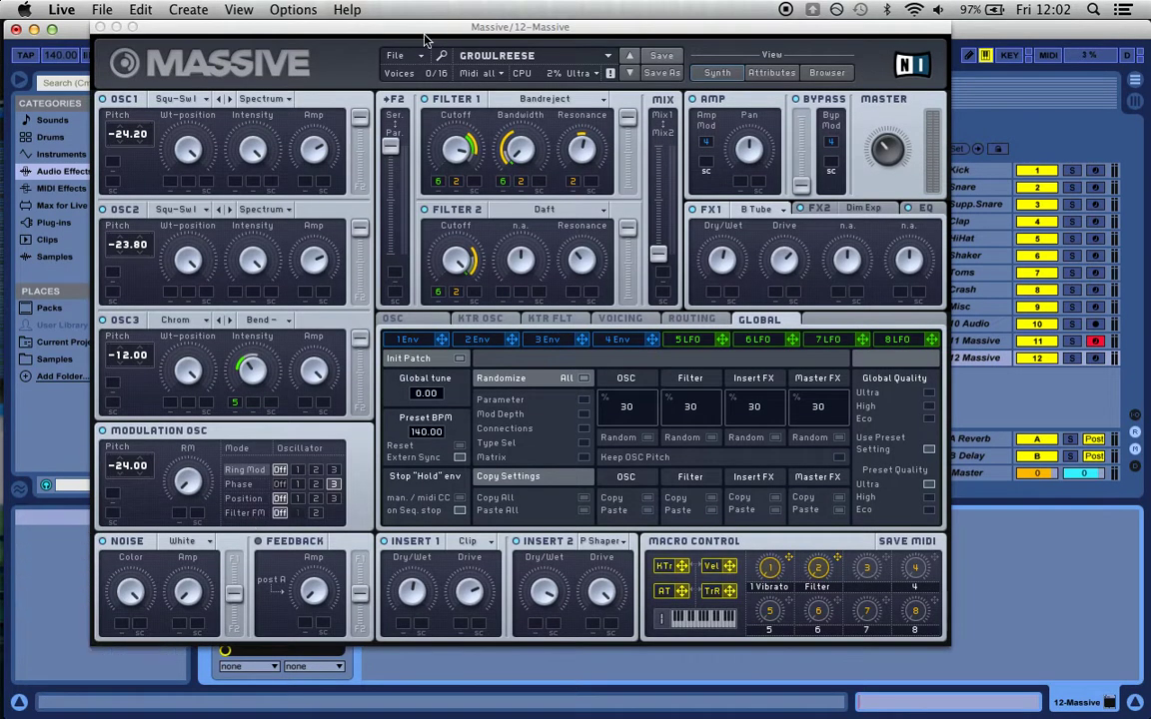
{"action": "left_click", "coordinate": [1096, 359]}
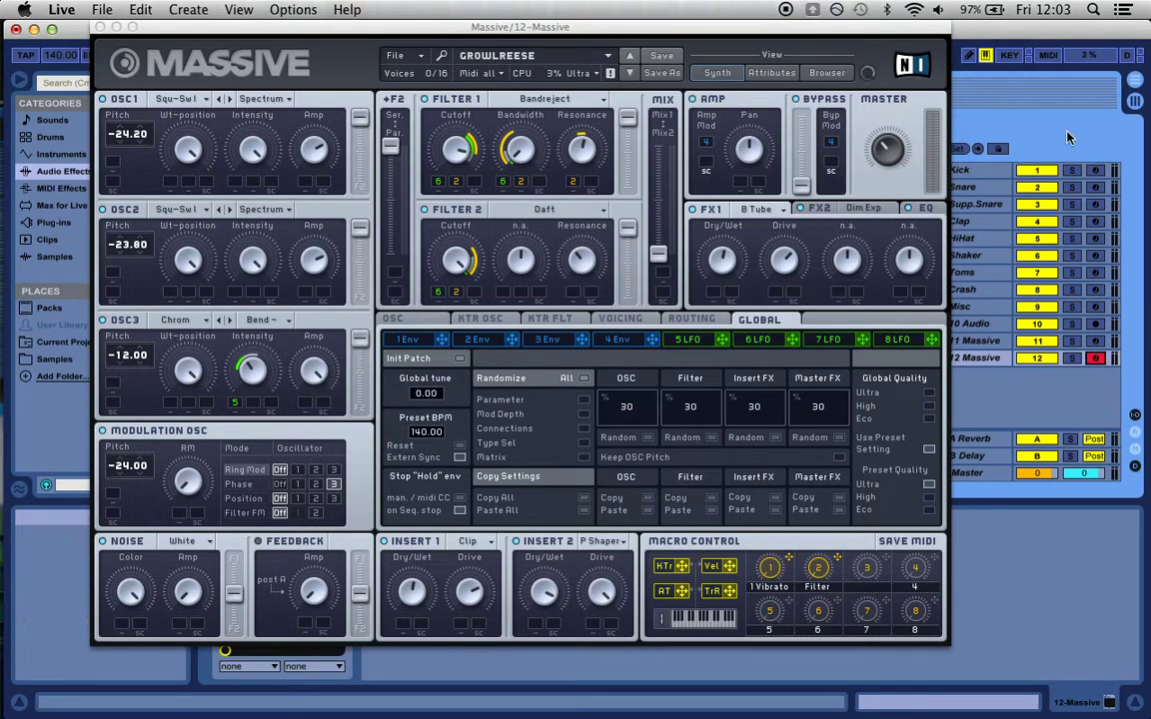
{"action": "left_click", "coordinate": [100, 28]}
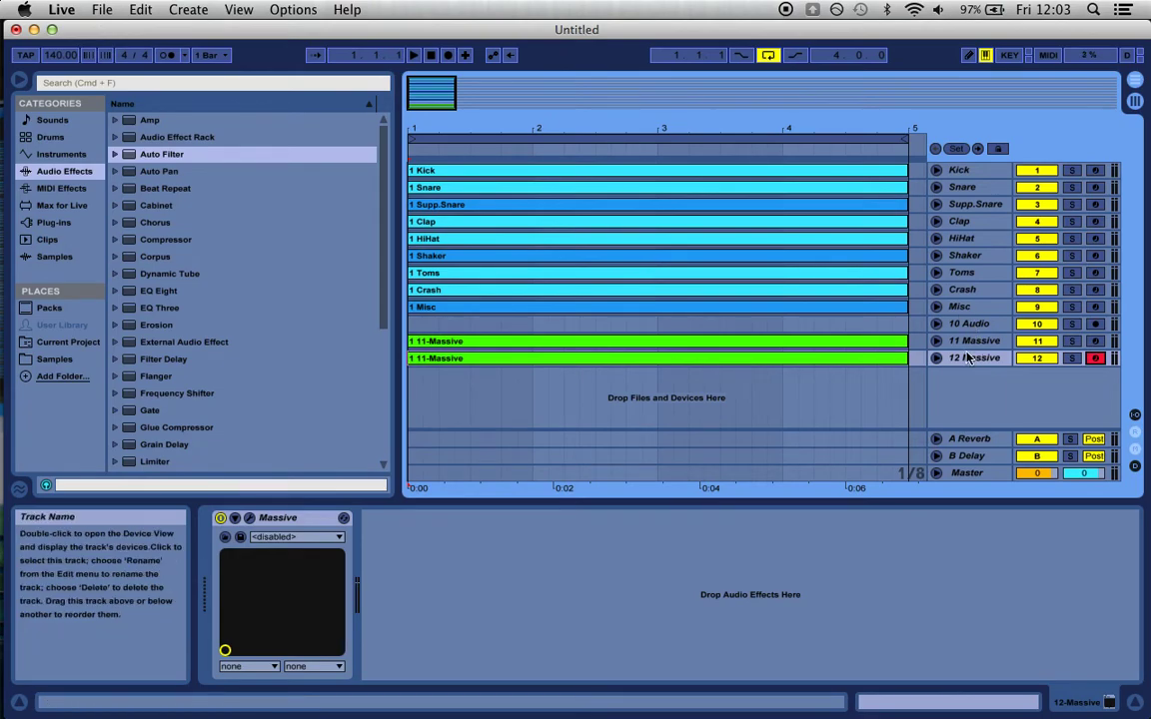
- In the Kick clip, add a Kick Doctor P S note on beat 1 and repeat it at the start of all four bars
{"action": "double_click", "coordinate": [844, 343]}
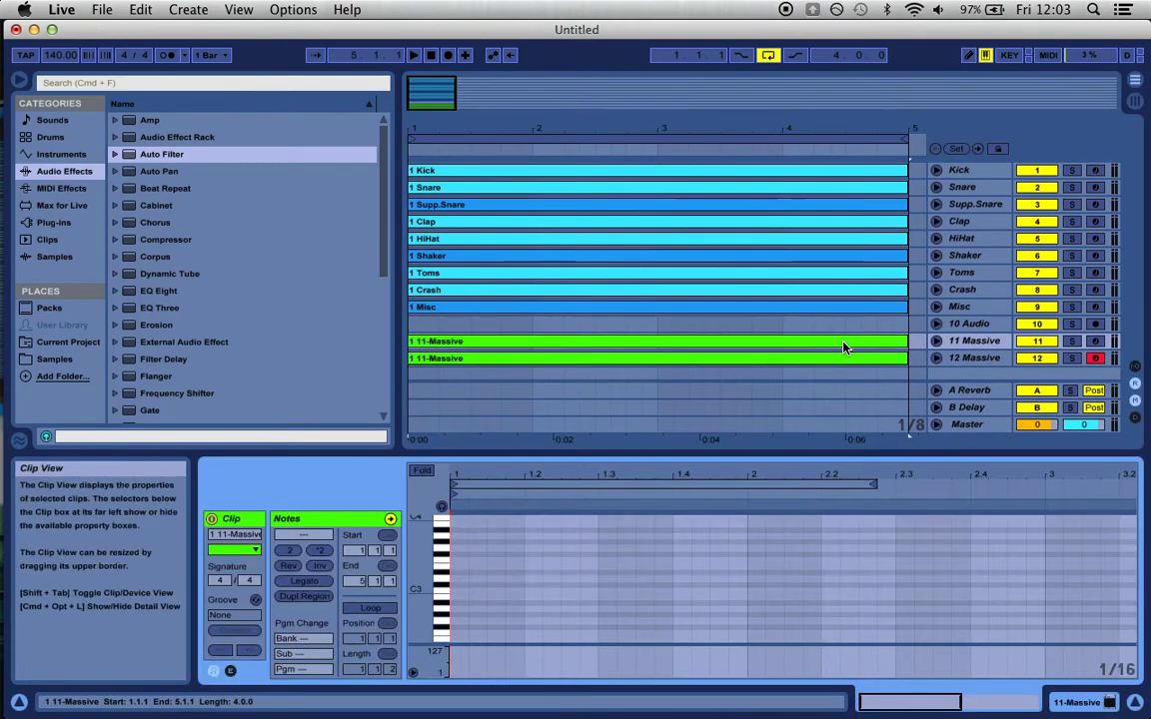
{"action": "left_click", "coordinate": [575, 175]}
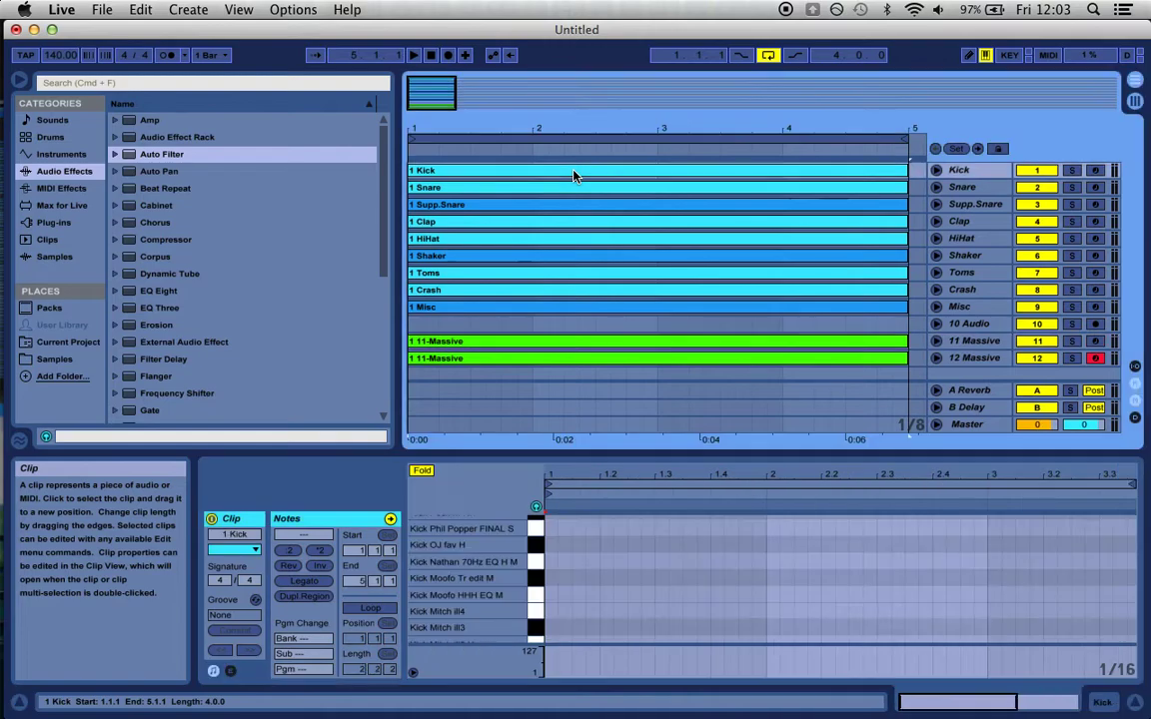
{"action": "scroll", "coordinate": [596, 617], "scroll_direction": "down", "scroll_amount": 5}
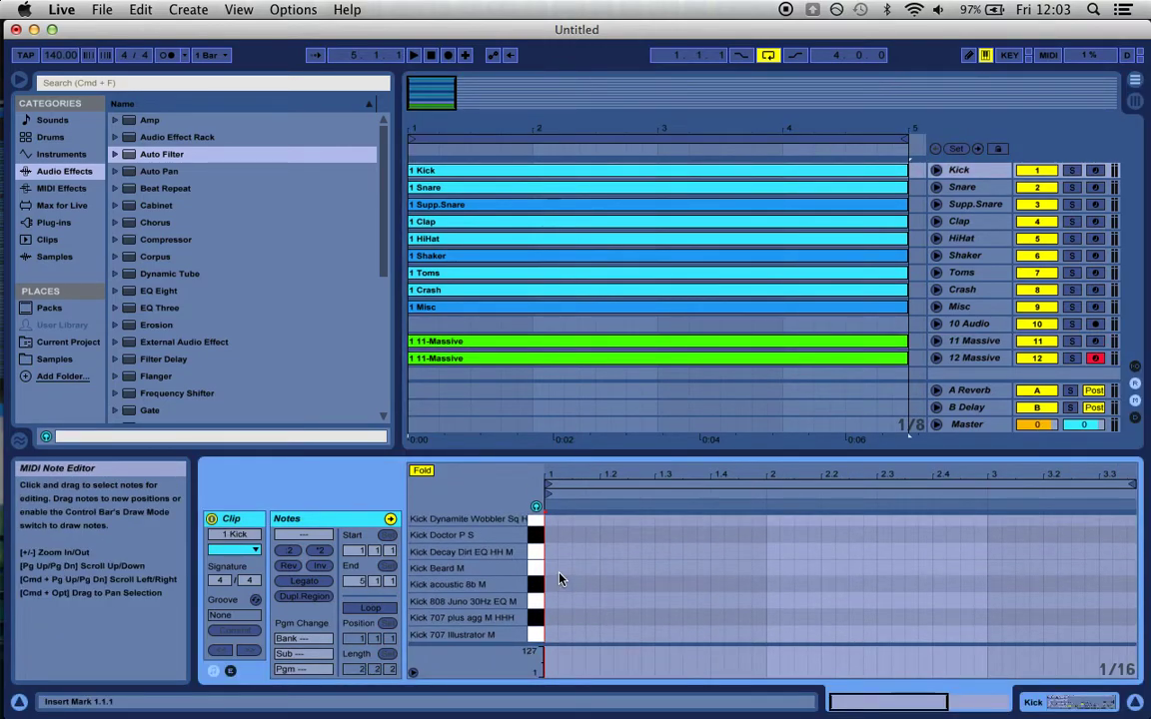
{"action": "double_click", "coordinate": [552, 535]}
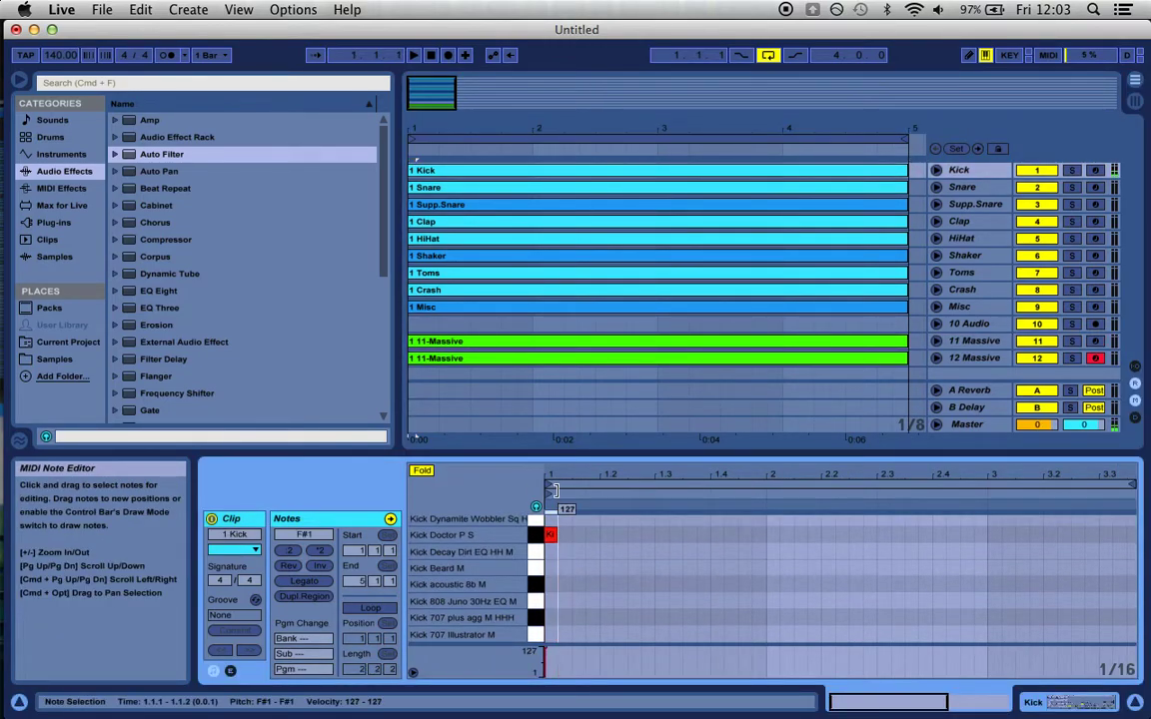
{"action": "left_click", "coordinate": [767, 538], "text": "shift"}
{"action": "key", "text": "super+d"}
{"action": "key", "text": "super+d"}
{"action": "key", "text": "super+d"}
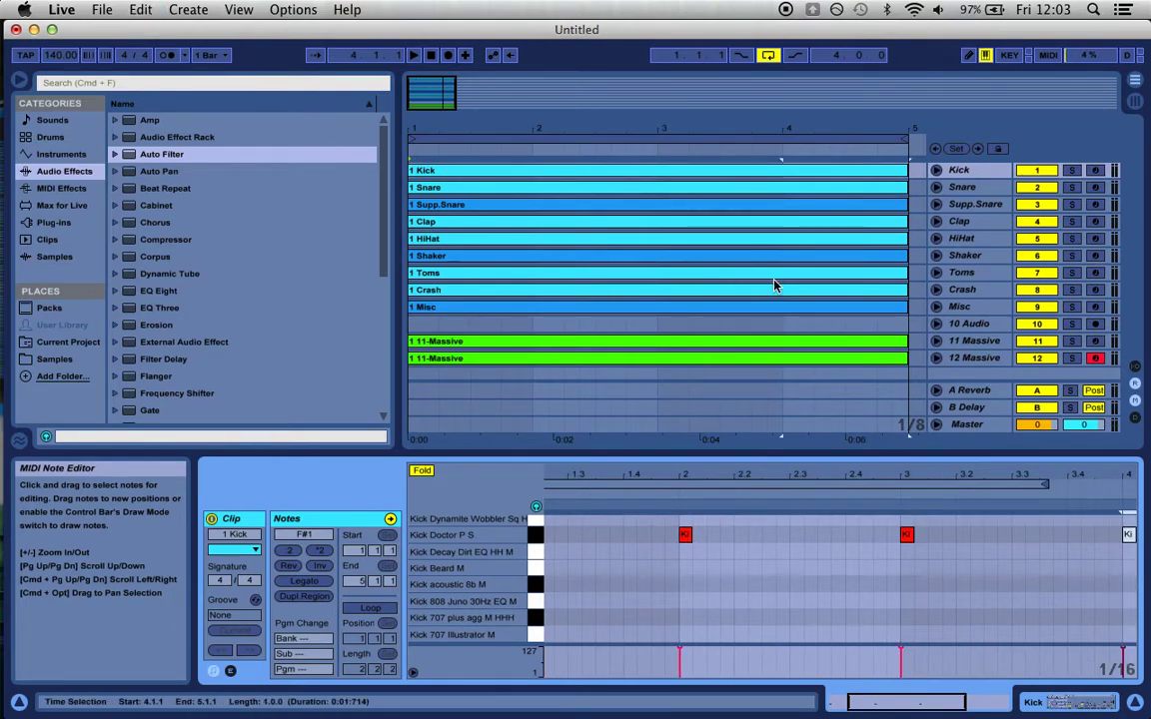
- In the Snare clip, add a Snare TaR Focus EQ S note on beat 3 and repeat it in all four bars
{"action": "left_click", "coordinate": [663, 188]}
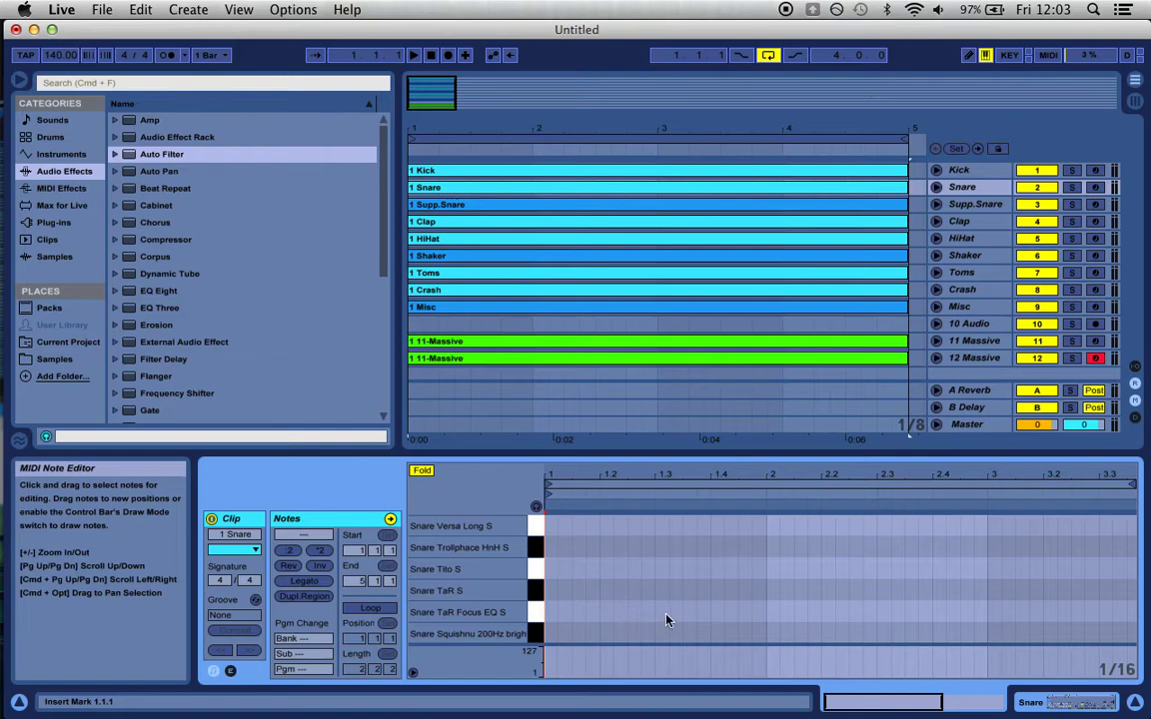
{"action": "double_click", "coordinate": [659, 612]}
{"action": "left_click", "coordinate": [877, 611], "text": "shift"}
{"action": "key", "text": "super+d"}
{"action": "key", "text": "super+d"}
{"action": "key", "text": "super+d"}
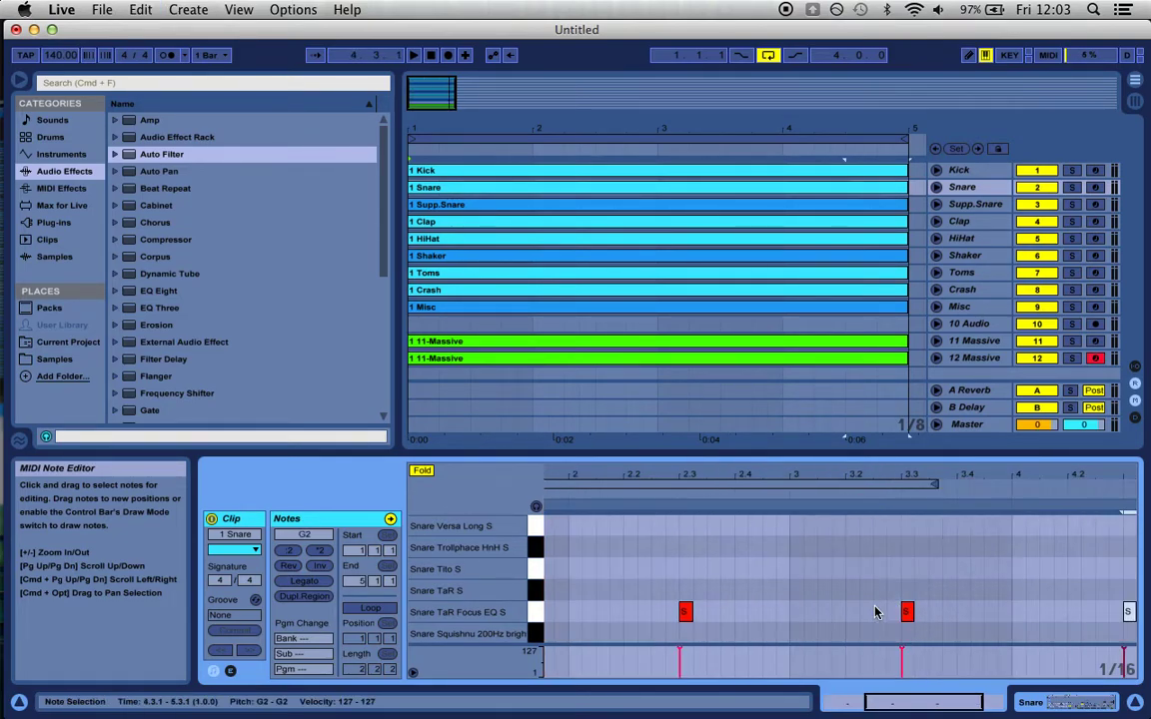
- In the Crash clip, add a Crash-909 note at velocity 97 on the first beat and repeat it on every beat across the four bars
{"action": "left_click", "coordinate": [500, 289]}
{"action": "double_click", "coordinate": [512, 570]}
{"action": "left_click_drag", "start_coordinate": [514, 577], "coordinate": [518, 602]}
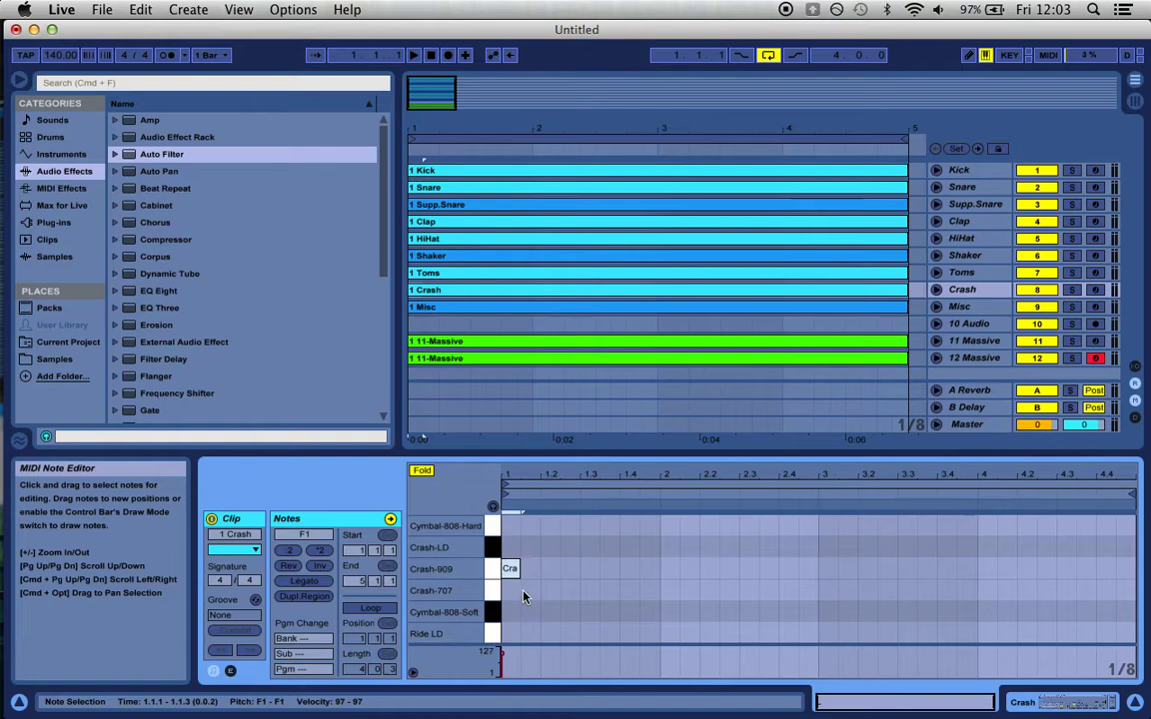
{"action": "left_click", "coordinate": [579, 573], "text": "shift"}
{"action": "key", "text": "super+d"}
{"action": "key", "text": "super+d"}
{"action": "key", "text": "super+d"}
{"action": "key", "text": "super+d"}
{"action": "key", "text": "super+d"}
{"action": "key", "text": "super+d"}
{"action": "key", "text": "super+d"}
{"action": "key", "text": "super+d"}
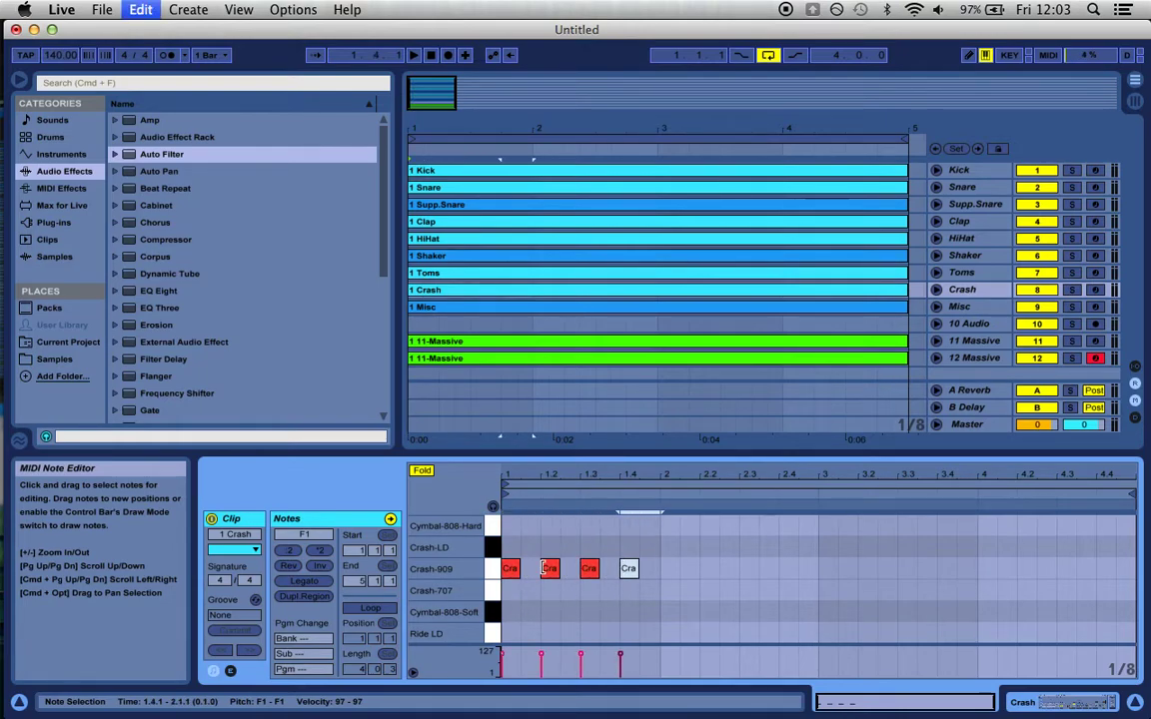
{"action": "key", "text": "super+d"}
{"action": "key", "text": "super+d"}
{"action": "key", "text": "super+d"}
{"action": "key", "text": "super+d"}
{"action": "key", "text": "super+d"}
{"action": "key", "text": "super+d"}
{"action": "key", "text": "super+d"}
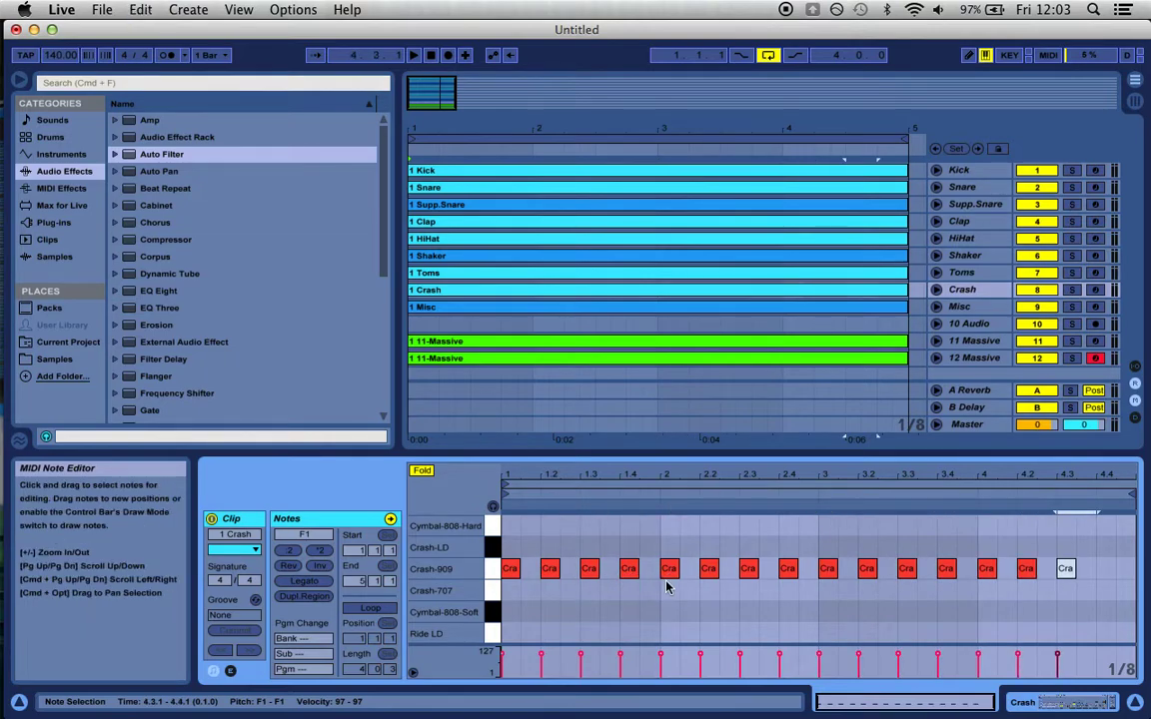
- In the HiHat clip, add a Hihat-808-Closed note at 1.1.1 on a 1/16 grid and raise its velocity
{"action": "left_click", "coordinate": [596, 240]}
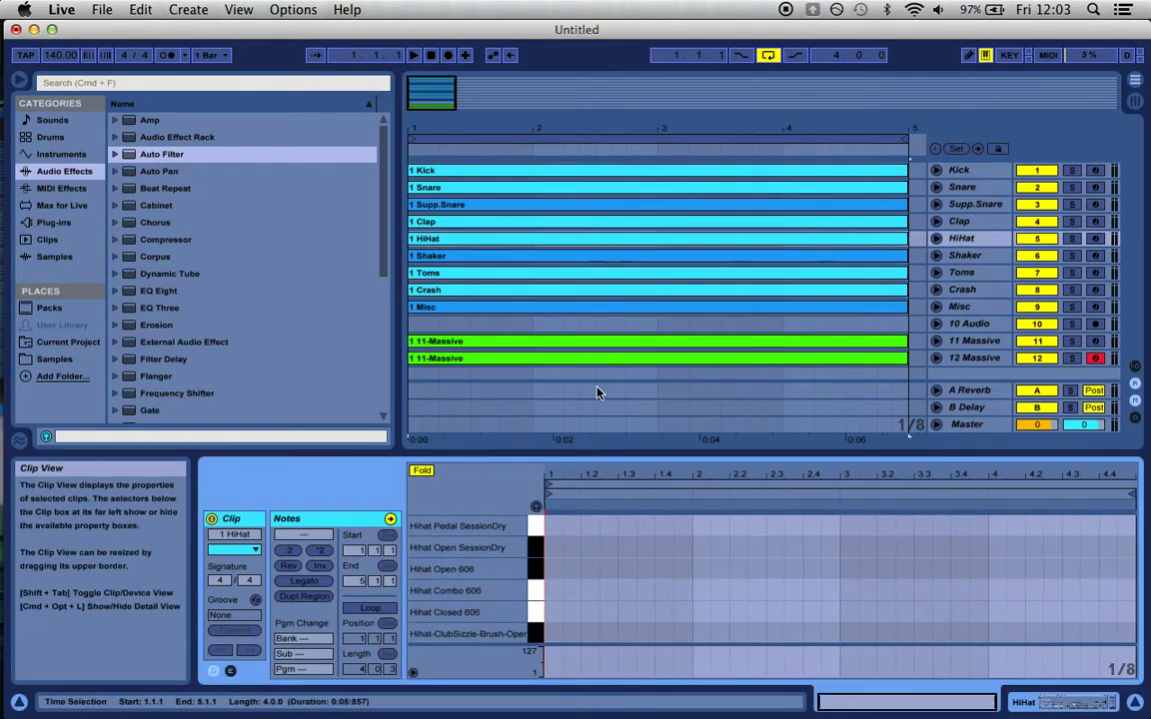
{"action": "left_click_drag", "start_coordinate": [552, 477], "coordinate": [552, 515]}
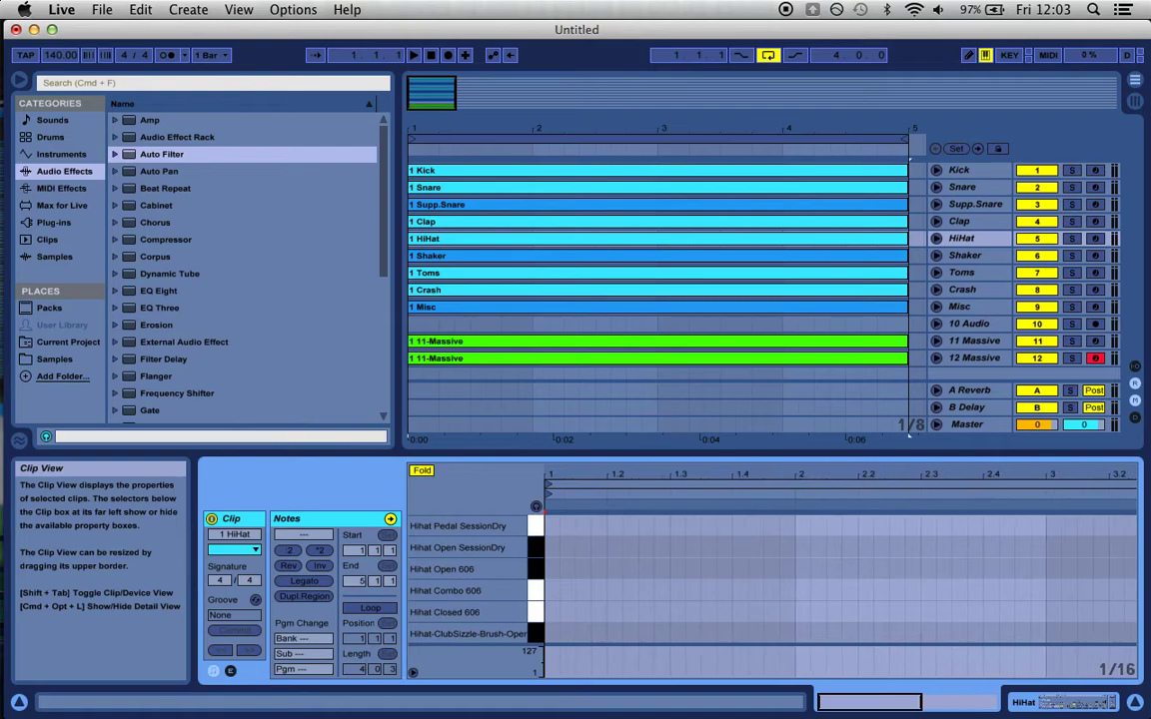
{"action": "scroll", "coordinate": [557, 550], "scroll_direction": "down", "scroll_amount": 3}
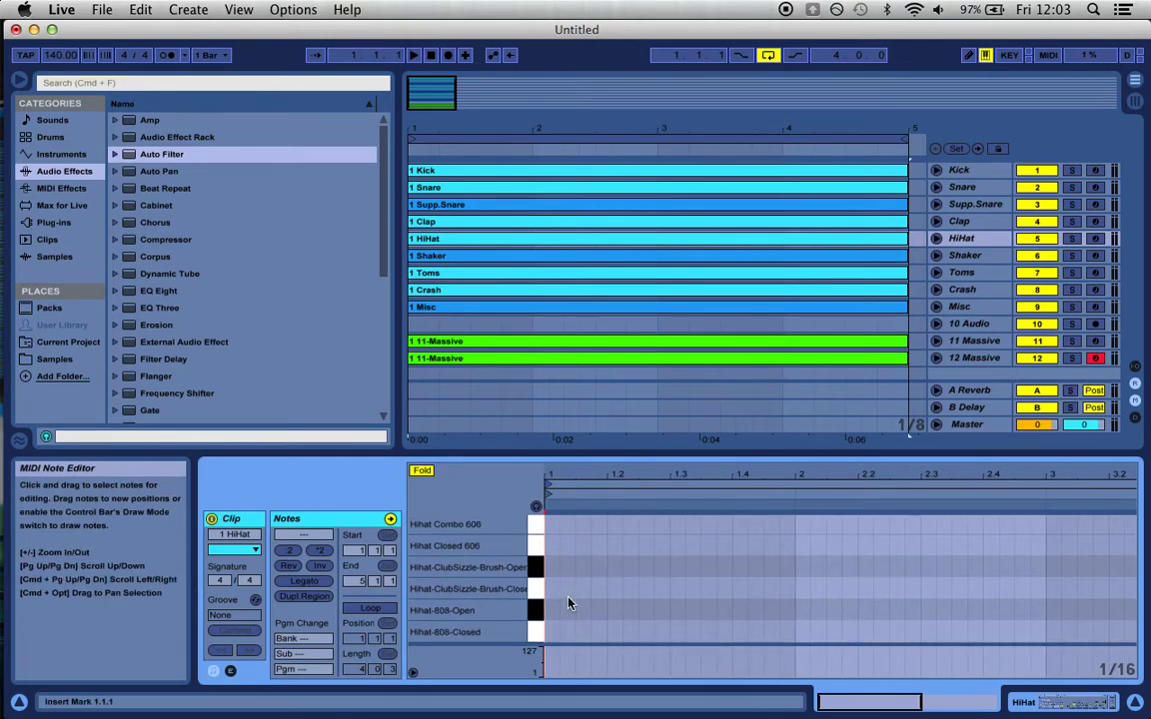
{"action": "double_click", "coordinate": [554, 631]}
{"action": "left_click_drag", "start_coordinate": [556, 631], "coordinate": [557, 602]}
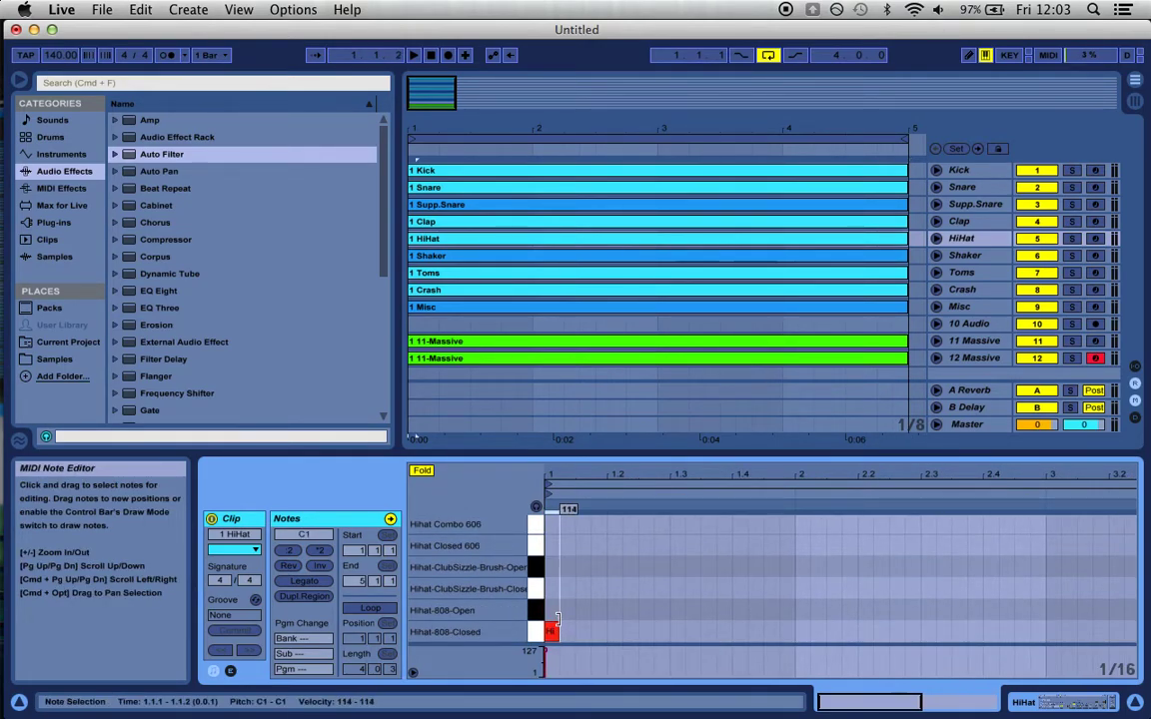
- Add Hihat-808-Closed notes at 1.1.3, 1.2.1 and 1.2.3 with velocities of 42, 83 and 61
{"action": "double_click", "coordinate": [565, 631]}
{"action": "left_click_drag", "start_coordinate": [560, 653], "coordinate": [561, 669]}
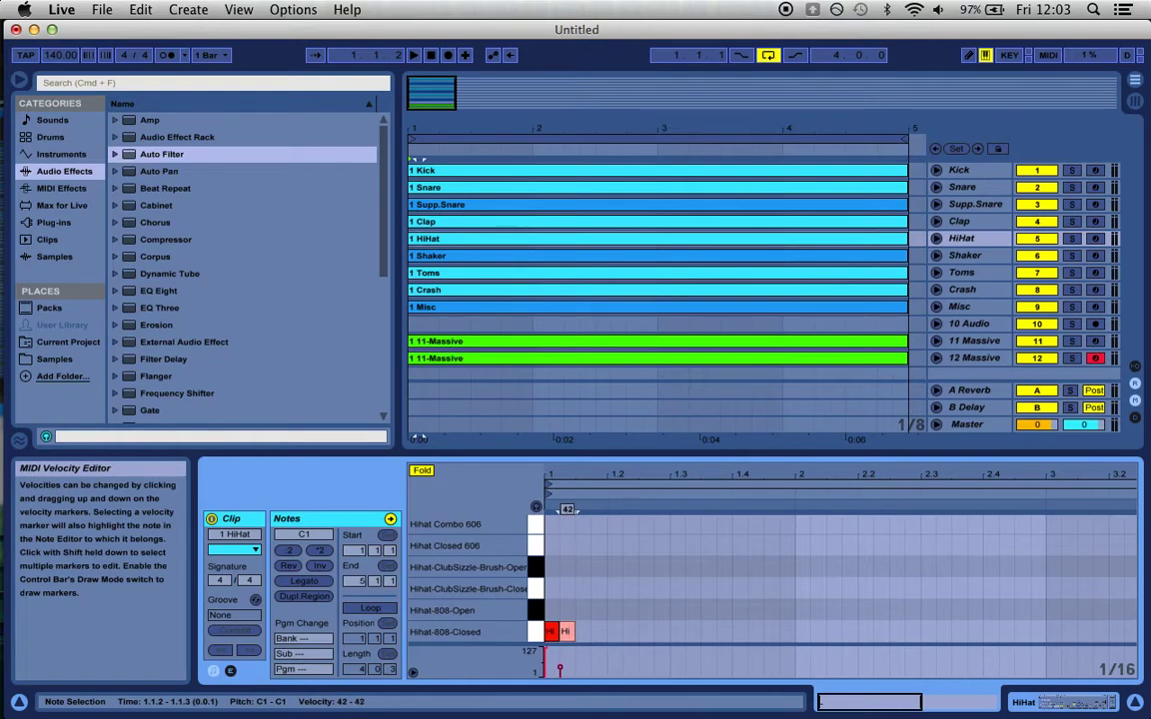
{"action": "key", "text": "Right"}
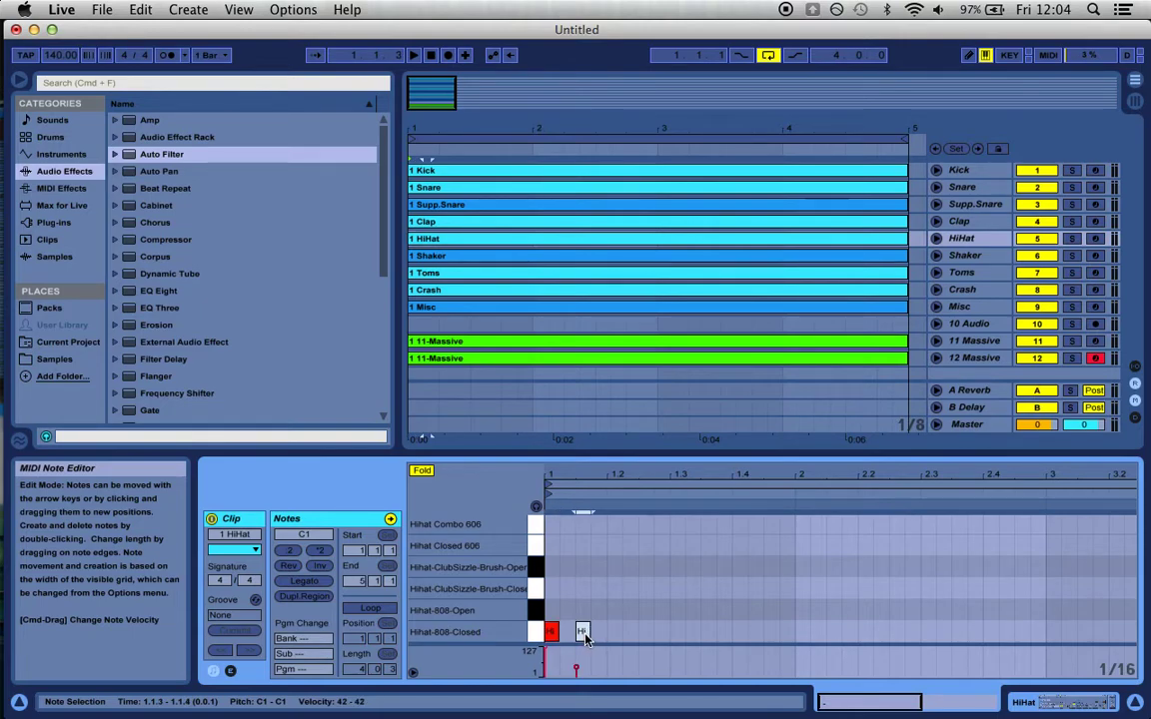
{"action": "mouse_move", "coordinate": [583, 632]}
{"action": "left_mouse_down"}
{"action": "mouse_move", "coordinate": [613, 632]}
{"action": "mouse_move", "coordinate": [607, 660]}
{"action": "left_mouse_up"}
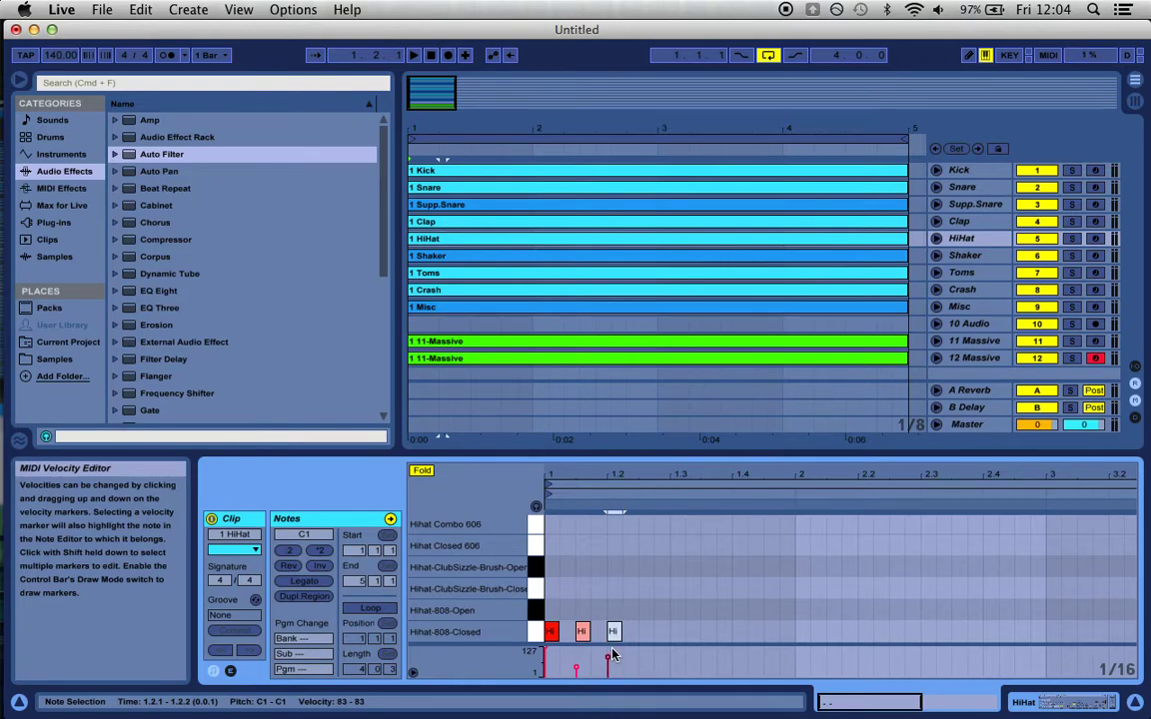
{"action": "double_click", "coordinate": [644, 631]}
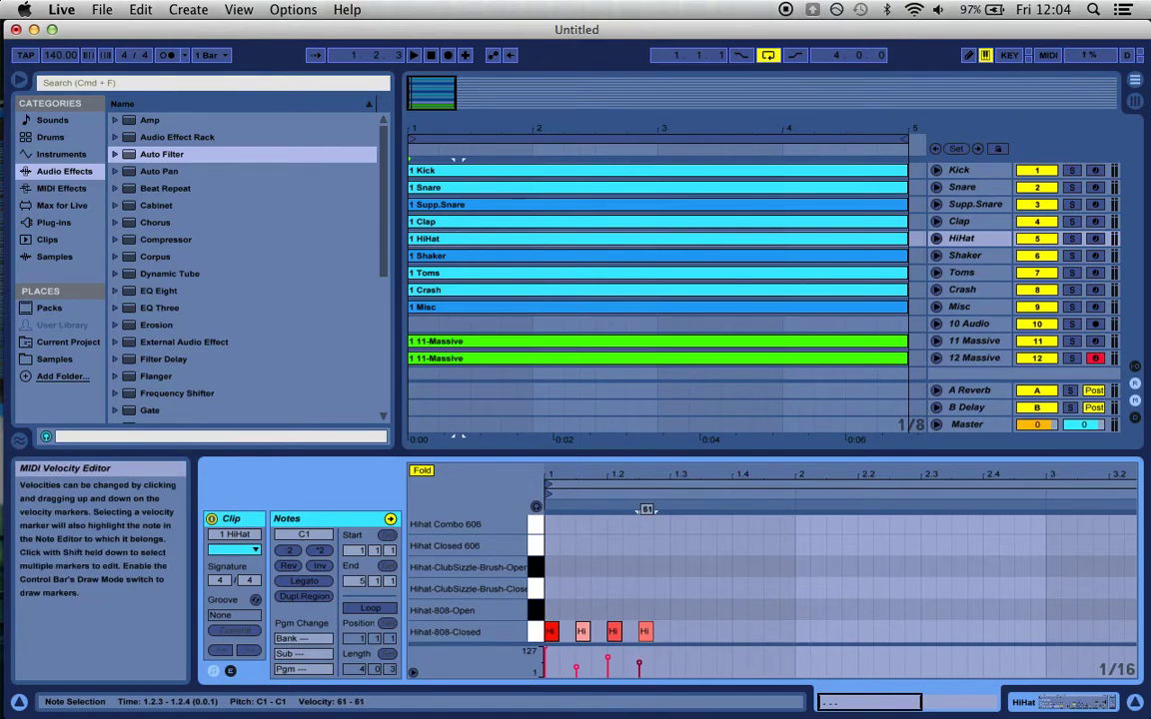
- Duplicate the four-note, half-bar hi-hat pattern through to the end of bar 4
{"action": "left_click", "coordinate": [673, 632]}
{"action": "key", "text": "super+d"}
{"action": "key", "text": "super+d"}
{"action": "key", "text": "super+d"}
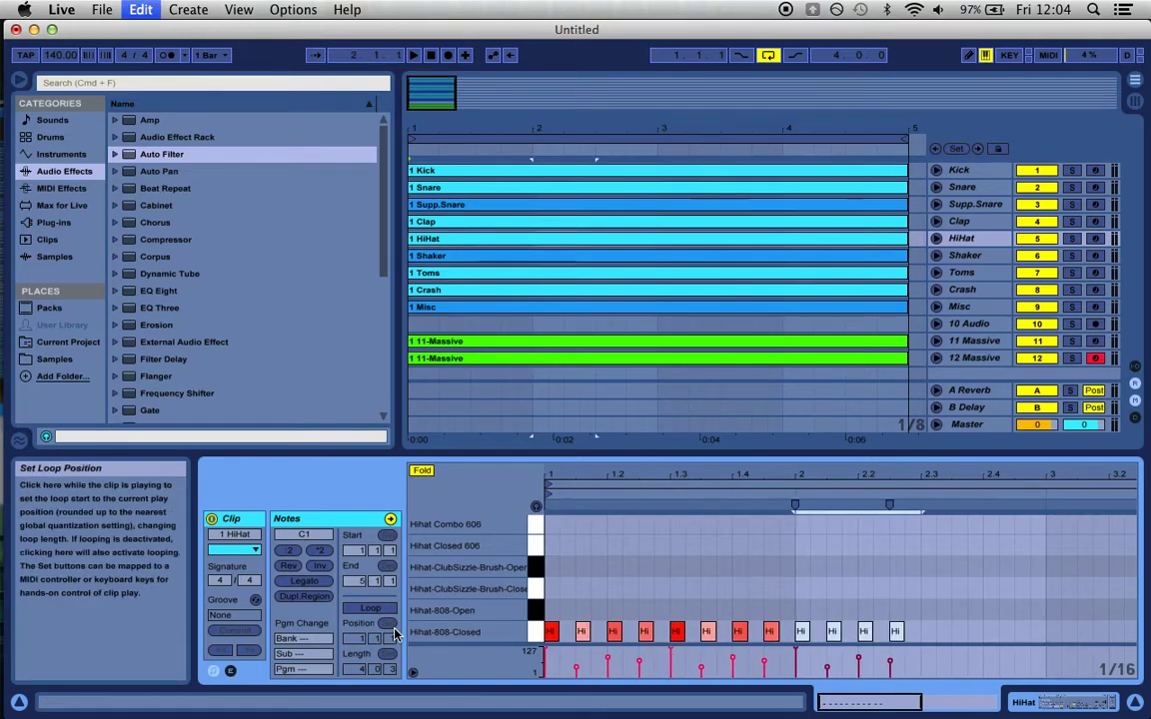
{"action": "key", "text": "super+d"}
- While playing the loop in the mixer view, lower the HiHat volume to -3.0 dB and reduce the Crash volume, then stop playback
{"action": "key", "text": "space"}
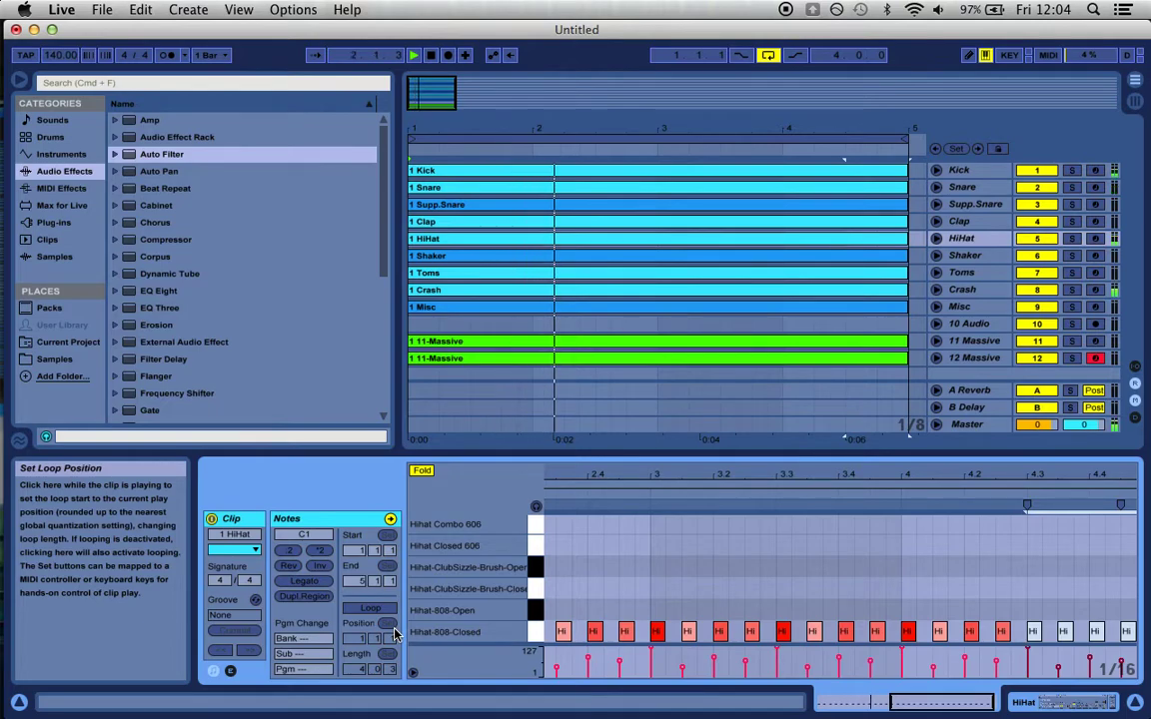
{"action": "key", "text": "Tab"}
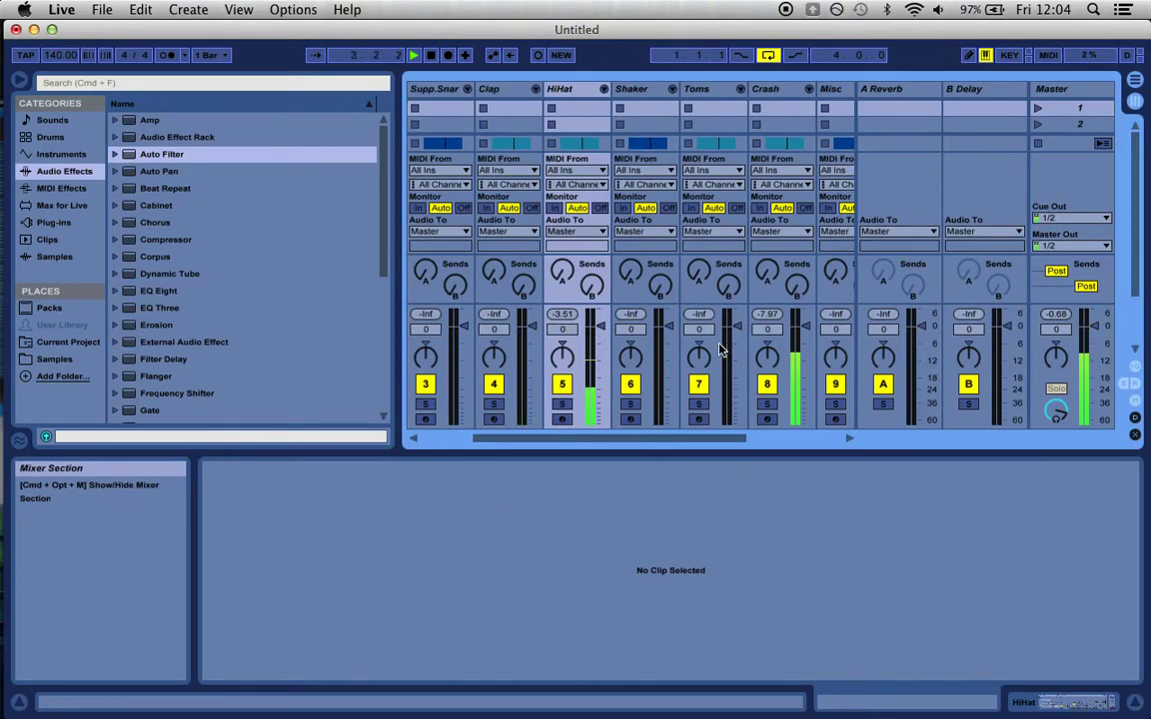
{"action": "scroll", "coordinate": [719, 349], "scroll_direction": "right", "scroll_amount": 2}
{"action": "left_click_drag", "start_coordinate": [735, 330], "coordinate": [734, 353]}
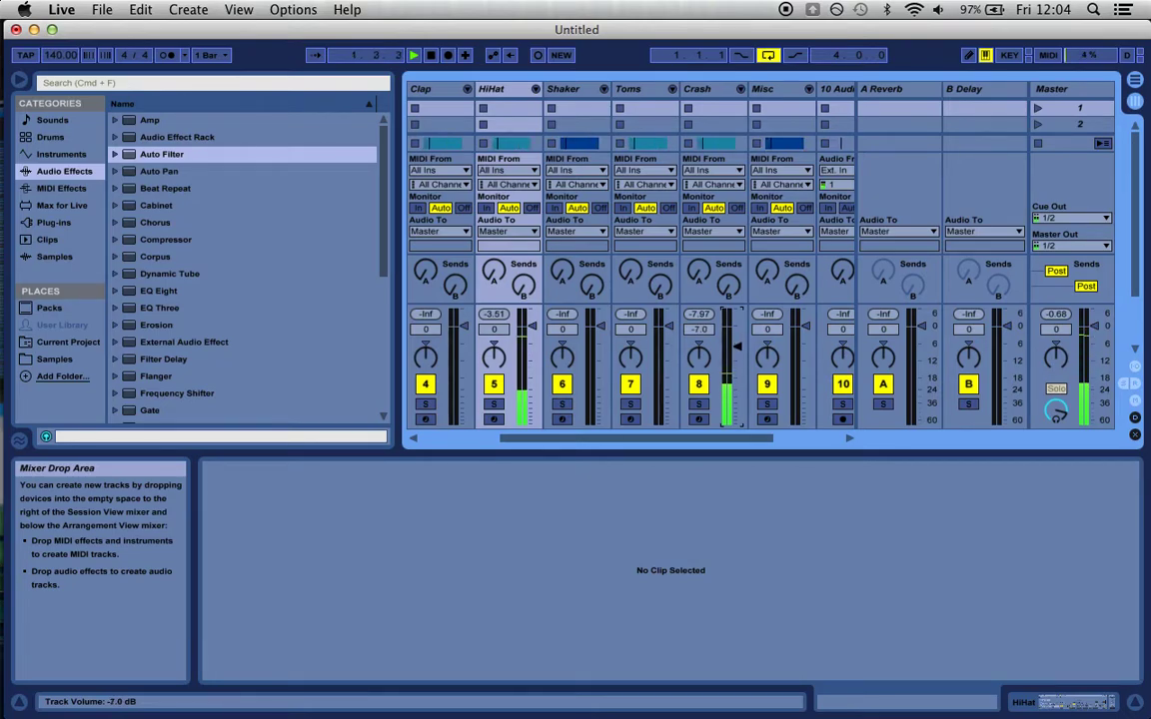
{"action": "left_click_drag", "start_coordinate": [531, 326], "coordinate": [532, 334]}
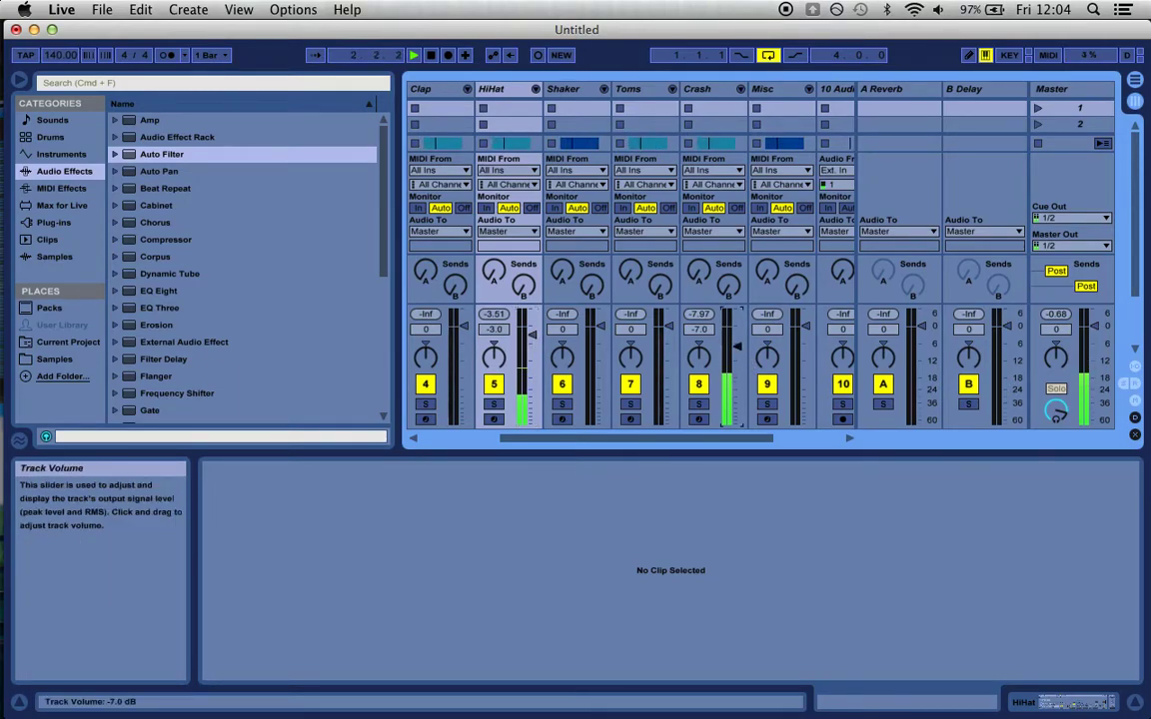
{"action": "left_click_drag", "start_coordinate": [737, 348], "coordinate": [738, 353]}
{"action": "key", "text": "Tab"}
{"action": "key", "text": "space"}
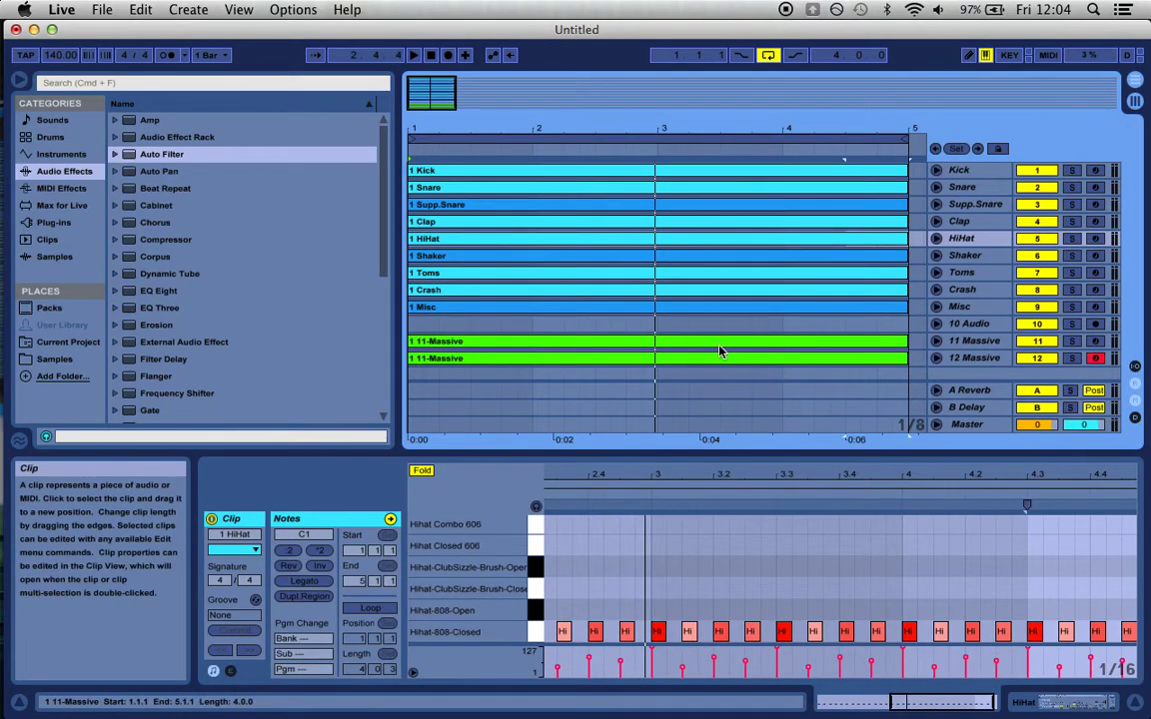
- In the 11 Massive clip, add a D#2 note from 1.1.1 to 1.3.1
{"action": "left_click", "coordinate": [718, 343]}
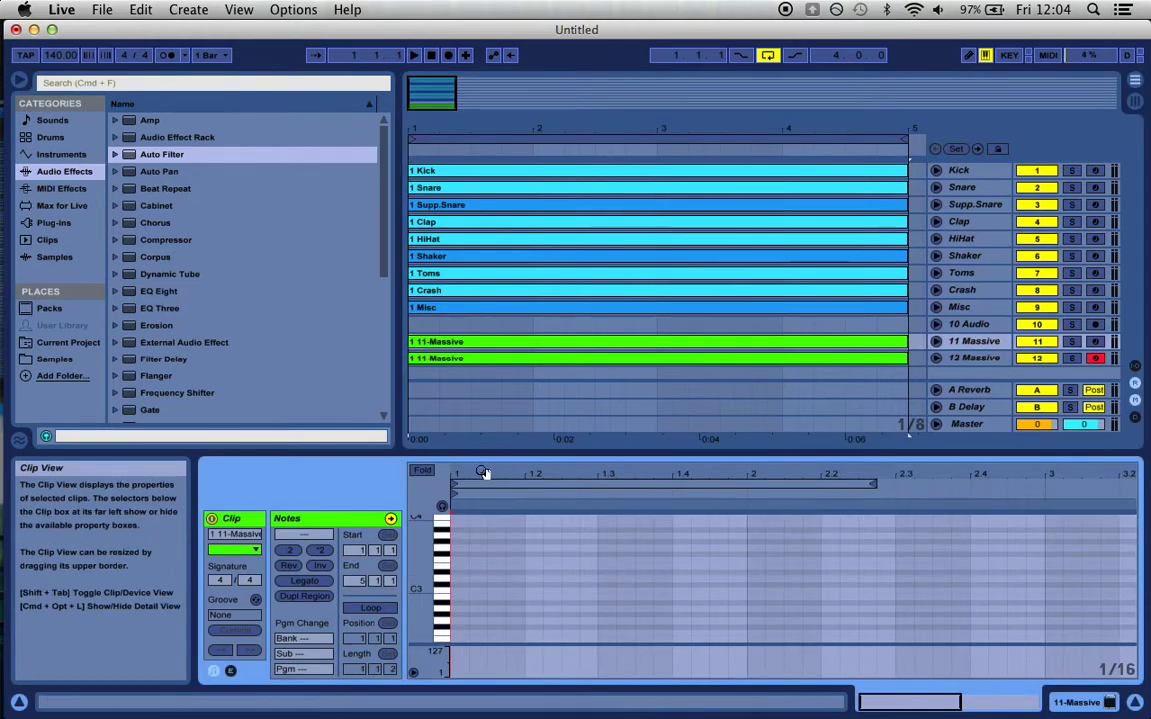
{"action": "mouse_move", "coordinate": [482, 471]}
{"action": "left_mouse_down"}
{"action": "mouse_move", "coordinate": [472, 461]}
{"action": "mouse_move", "coordinate": [464, 473]}
{"action": "left_mouse_up"}
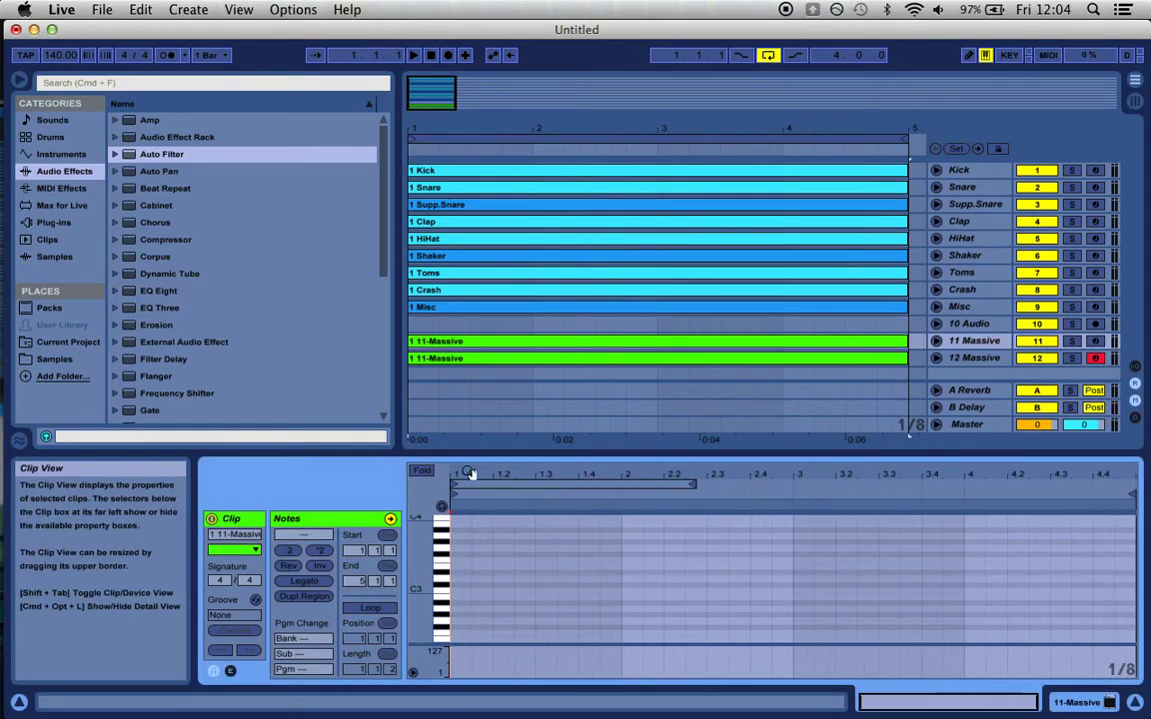
{"action": "scroll", "coordinate": [492, 569], "scroll_direction": "down", "scroll_amount": 3}
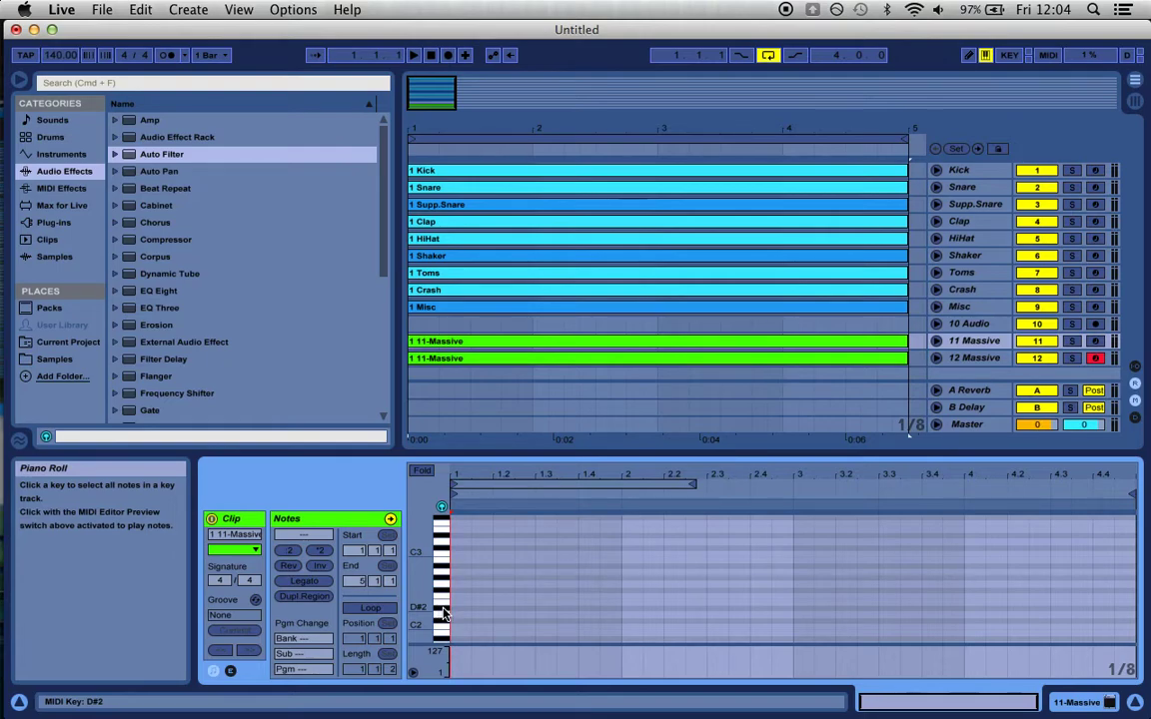
{"action": "left_click", "coordinate": [443, 613]}
{"action": "left_click", "coordinate": [459, 612]}
{"action": "double_click", "coordinate": [465, 610]}
{"action": "left_click_drag", "start_coordinate": [470, 608], "coordinate": [534, 581]}
{"action": "left_click", "coordinate": [544, 580]}
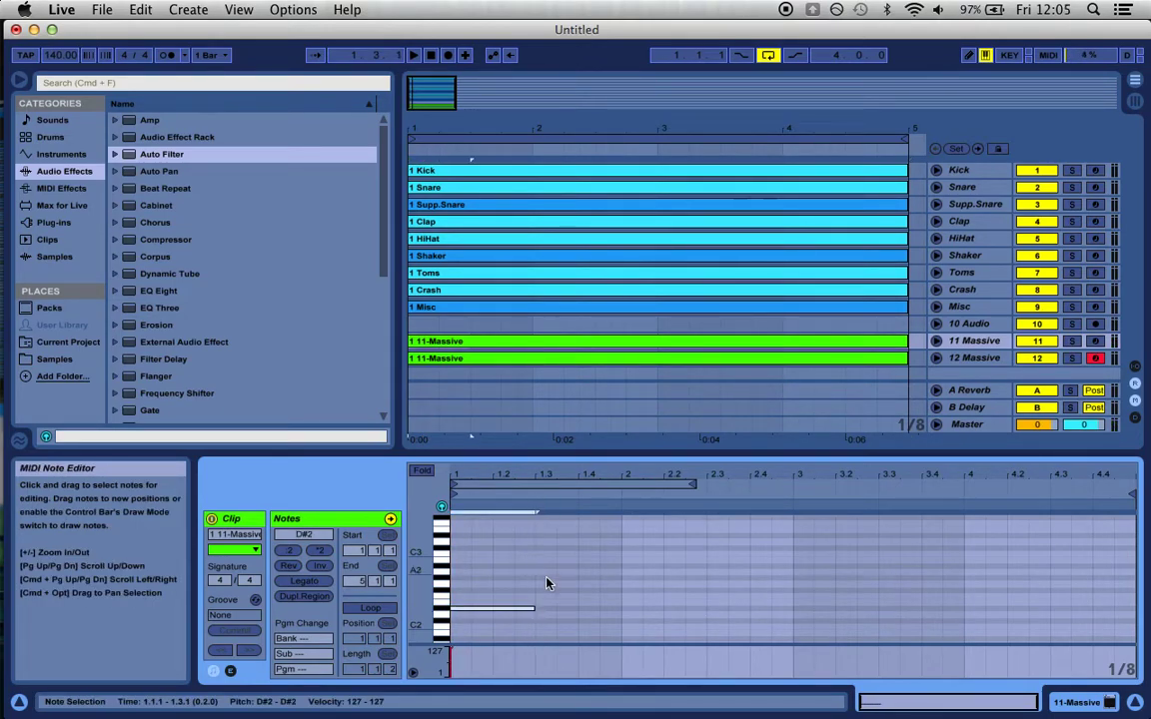
- Add a C#2 note from 1.4.1 to 2.1.1 and an F#2 note filling bar 2
{"action": "left_click", "coordinate": [580, 622]}
{"action": "double_click", "coordinate": [581, 622]}
{"action": "left_click_drag", "start_coordinate": [628, 590], "coordinate": [630, 593]}
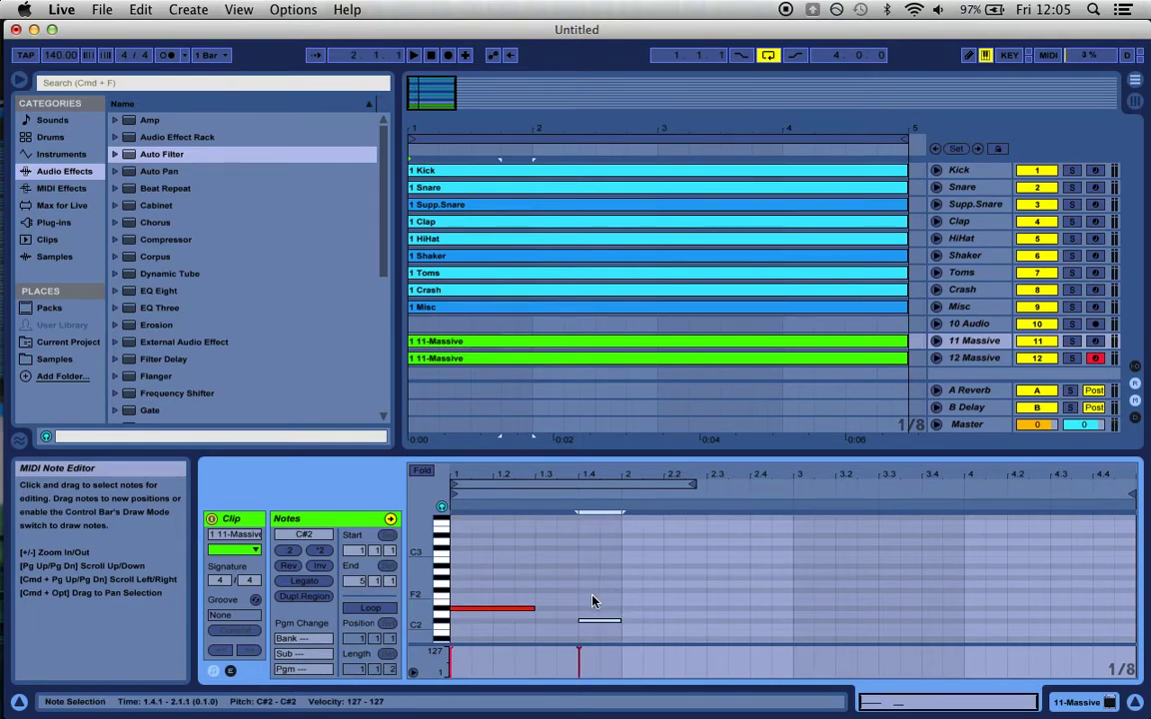
{"action": "double_click", "coordinate": [625, 590]}
{"action": "left_click_drag", "start_coordinate": [663, 590], "coordinate": [792, 527]}
- Duplicate the two-bar bassline into bars 3 and 4, and copy the 11 Massive clip over the one on track 12 Massive
{"action": "key", "text": "super+a"}
{"action": "key", "text": "super+d"}
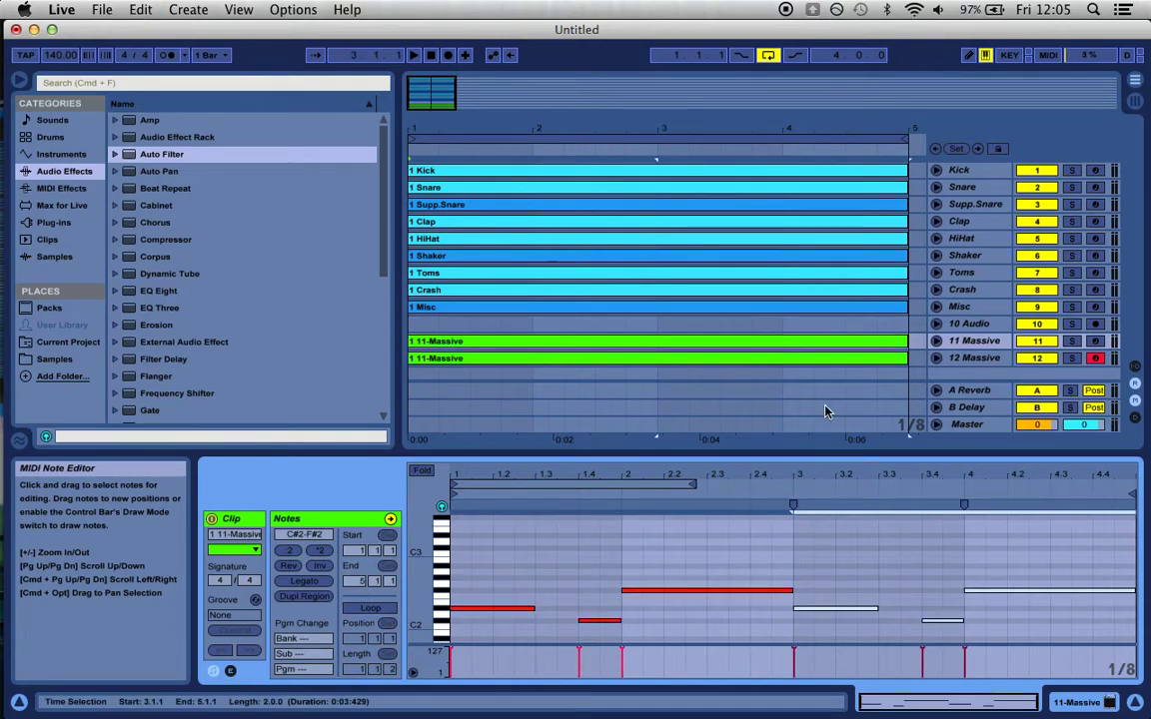
{"action": "left_click", "coordinate": [744, 346]}
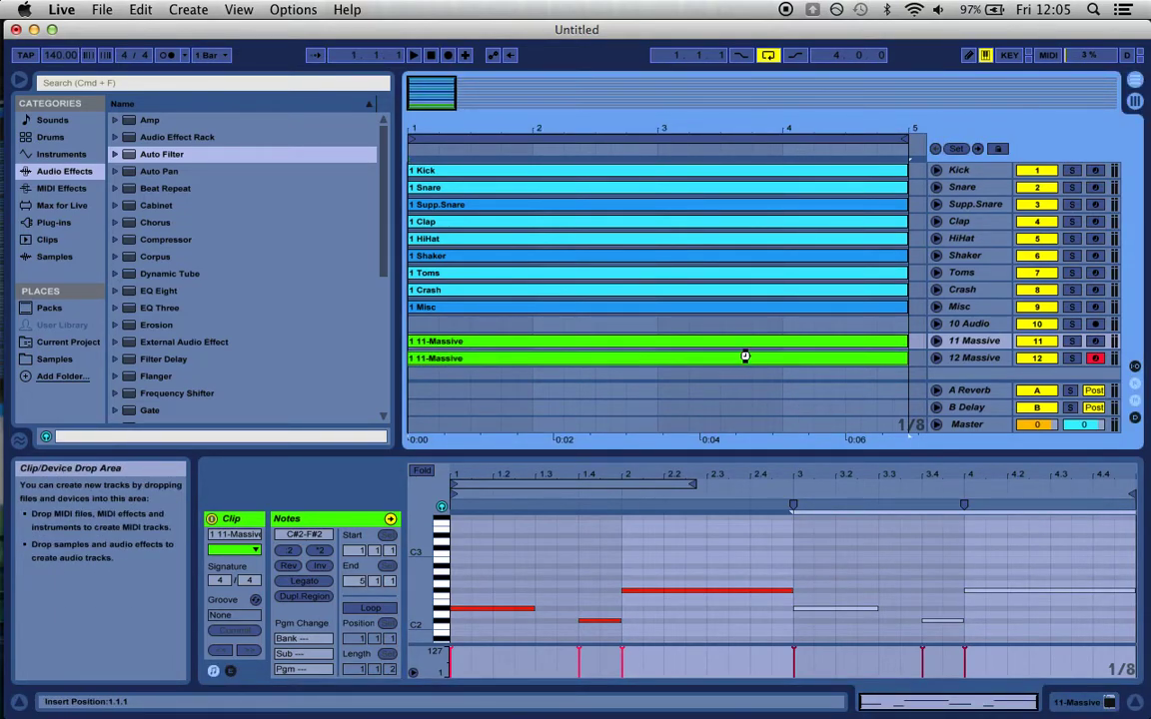
{"action": "left_click", "coordinate": [744, 360]}
{"action": "key", "text": "space"}
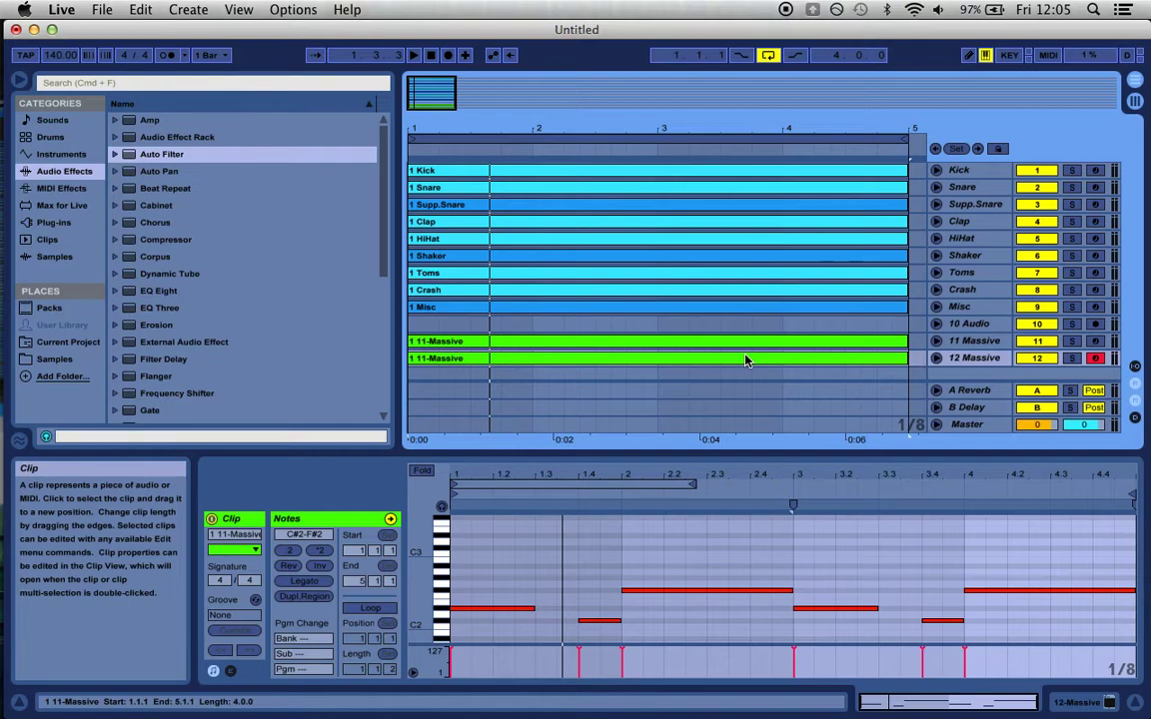
- In the mixer view, insert a third return track and view the devices on returns A, B and C
{"action": "key", "text": "Tab"}
{"action": "scroll", "coordinate": [745, 359], "scroll_direction": "right", "scroll_amount": 4}
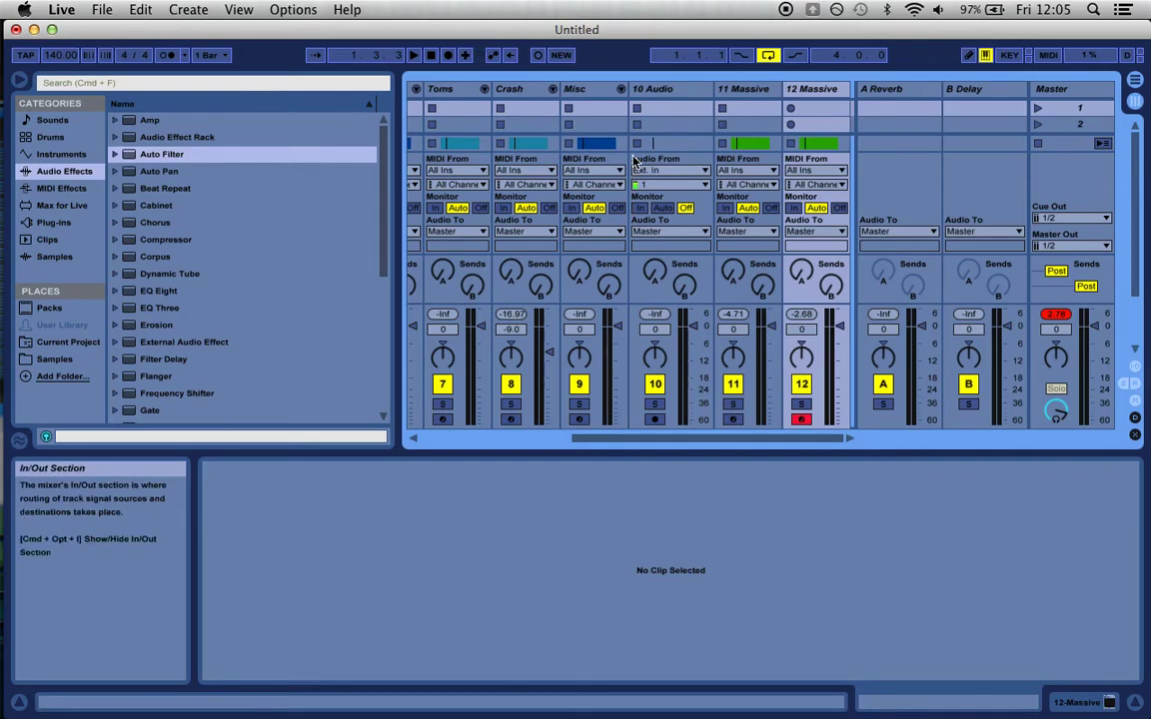
{"action": "left_click", "coordinate": [191, 9]}
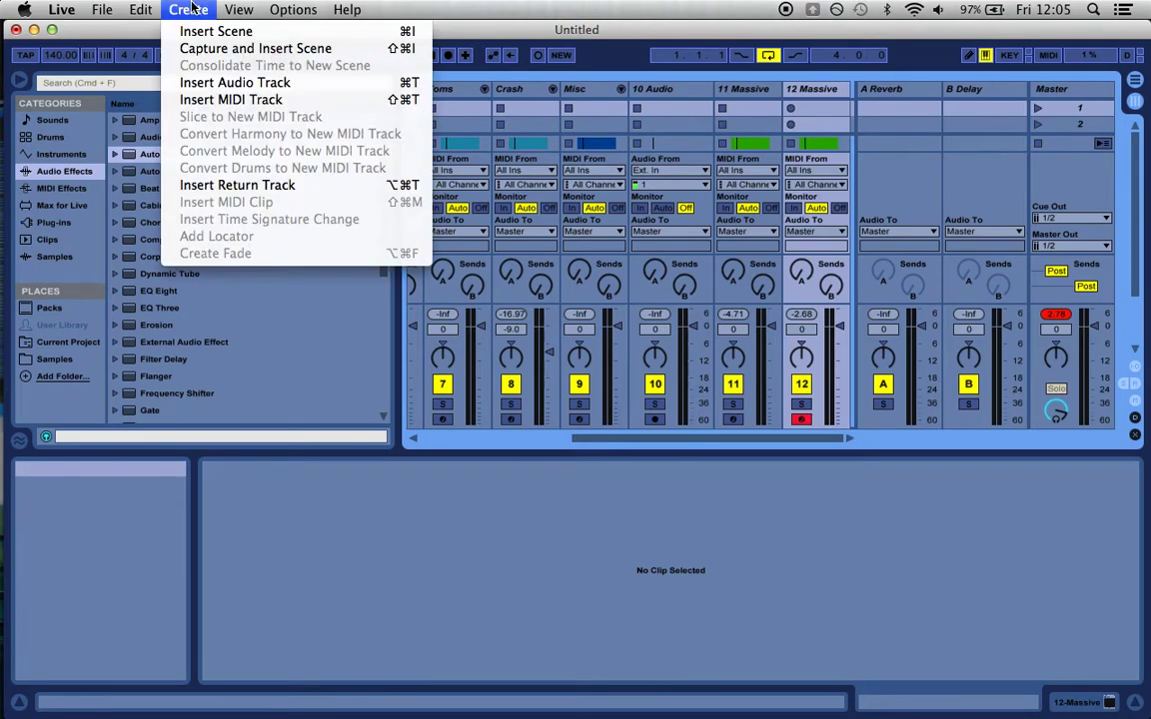
{"action": "left_click", "coordinate": [251, 186]}
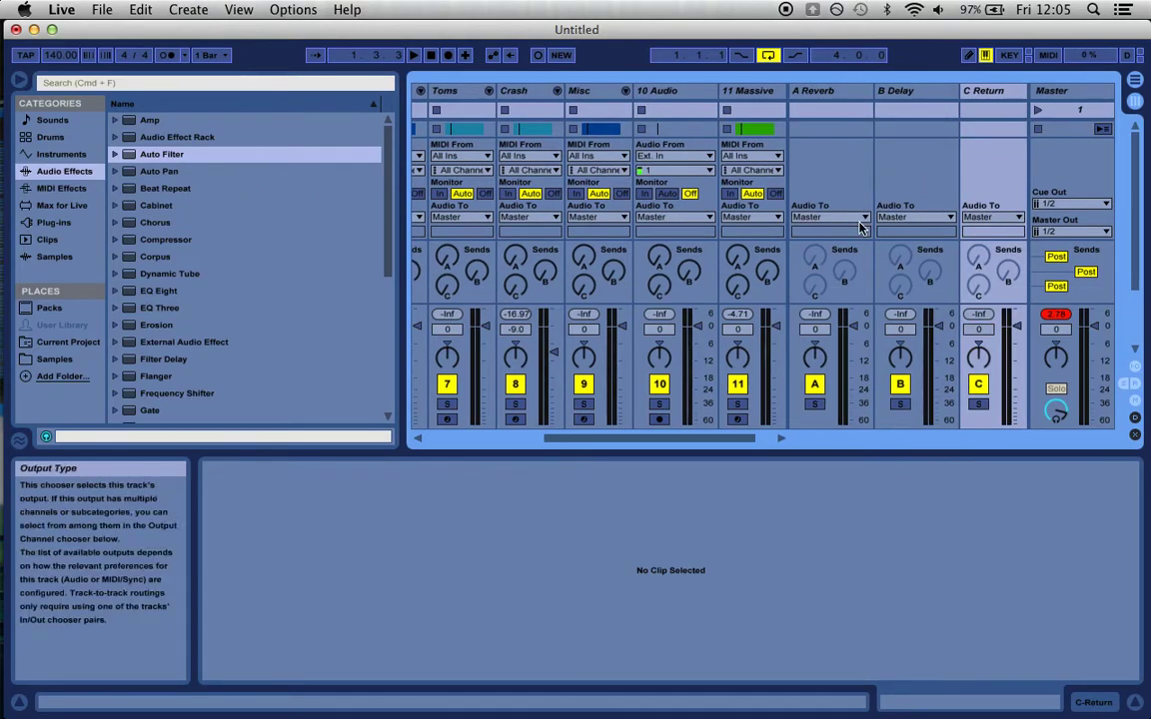
{"action": "left_click", "coordinate": [828, 98]}
{"action": "double_click", "coordinate": [829, 92]}
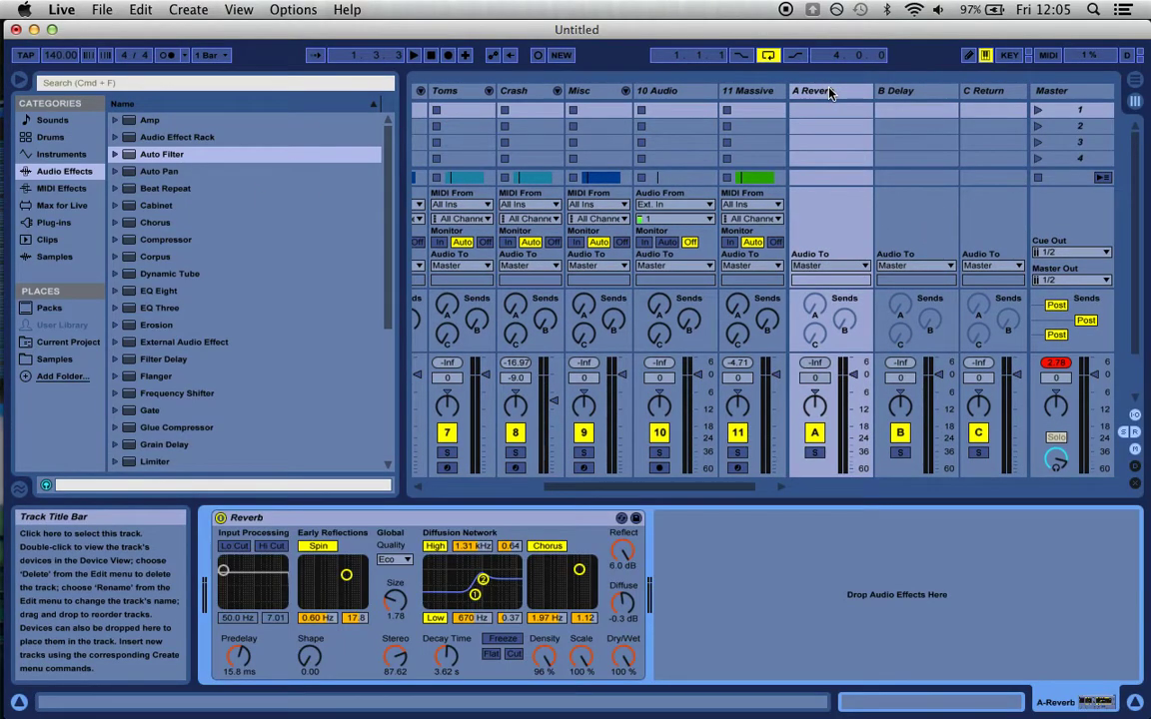
{"action": "left_click", "coordinate": [914, 92]}
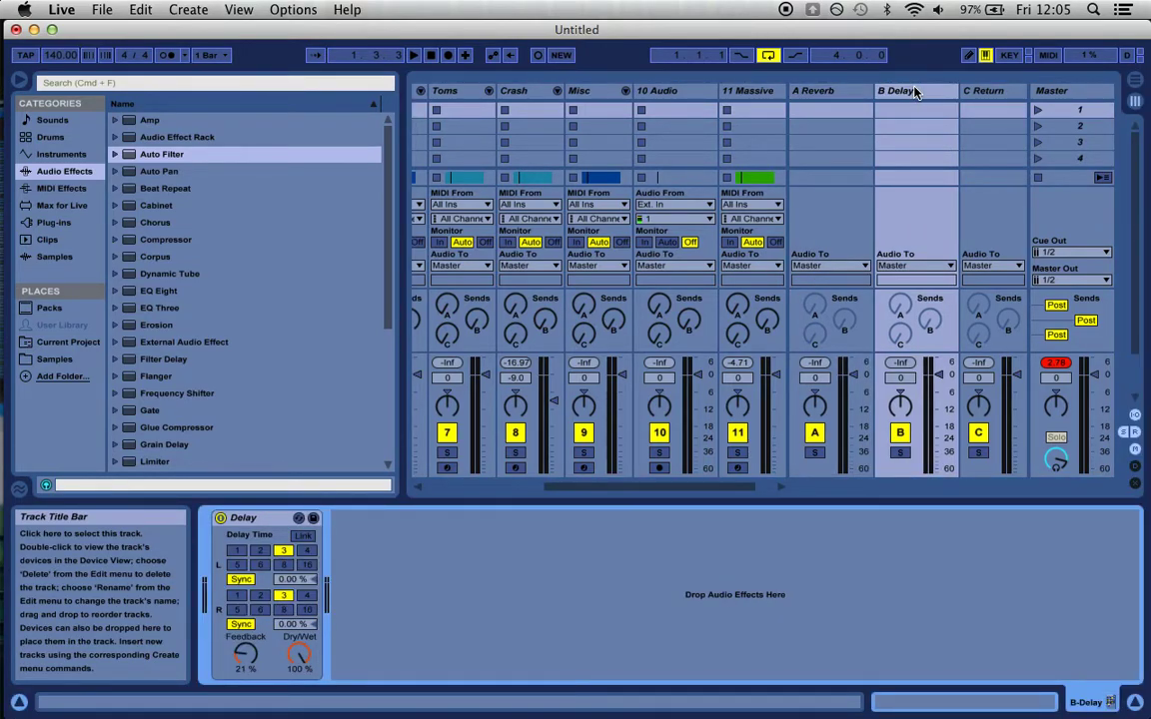
{"action": "left_click", "coordinate": [988, 94]}
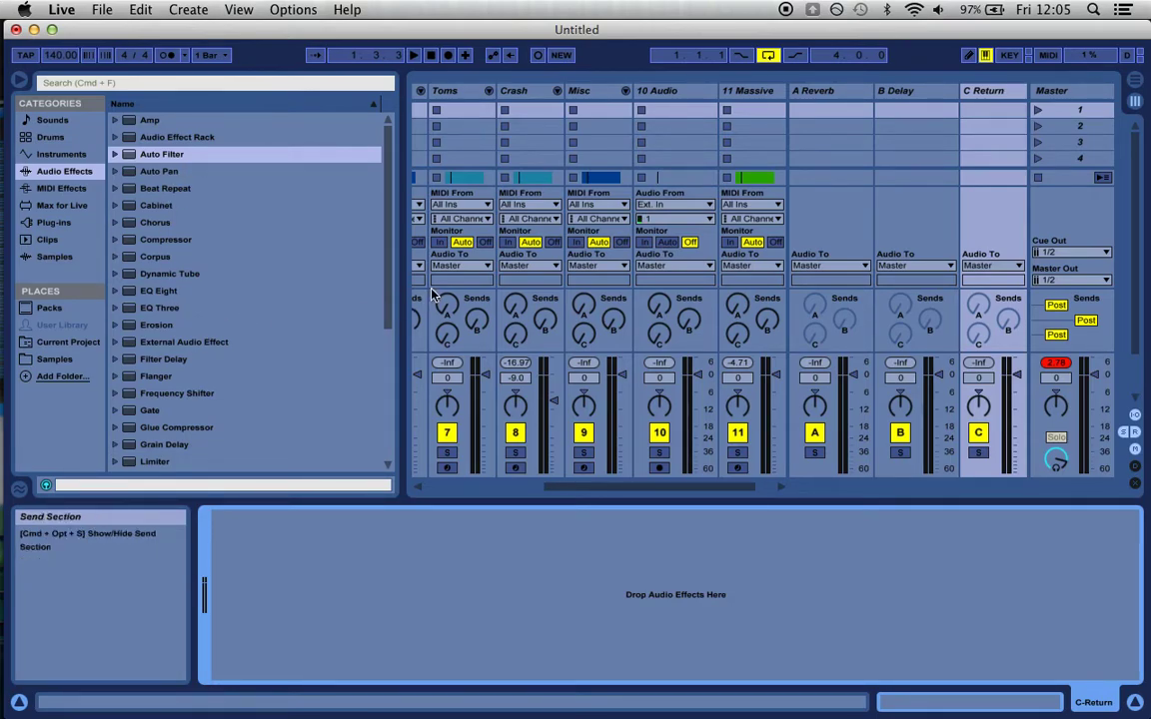
- Turn send C up to maximum on both the 11 Massive and 12 Massive tracks
{"action": "scroll", "coordinate": [538, 317], "scroll_direction": "right", "scroll_amount": 2}
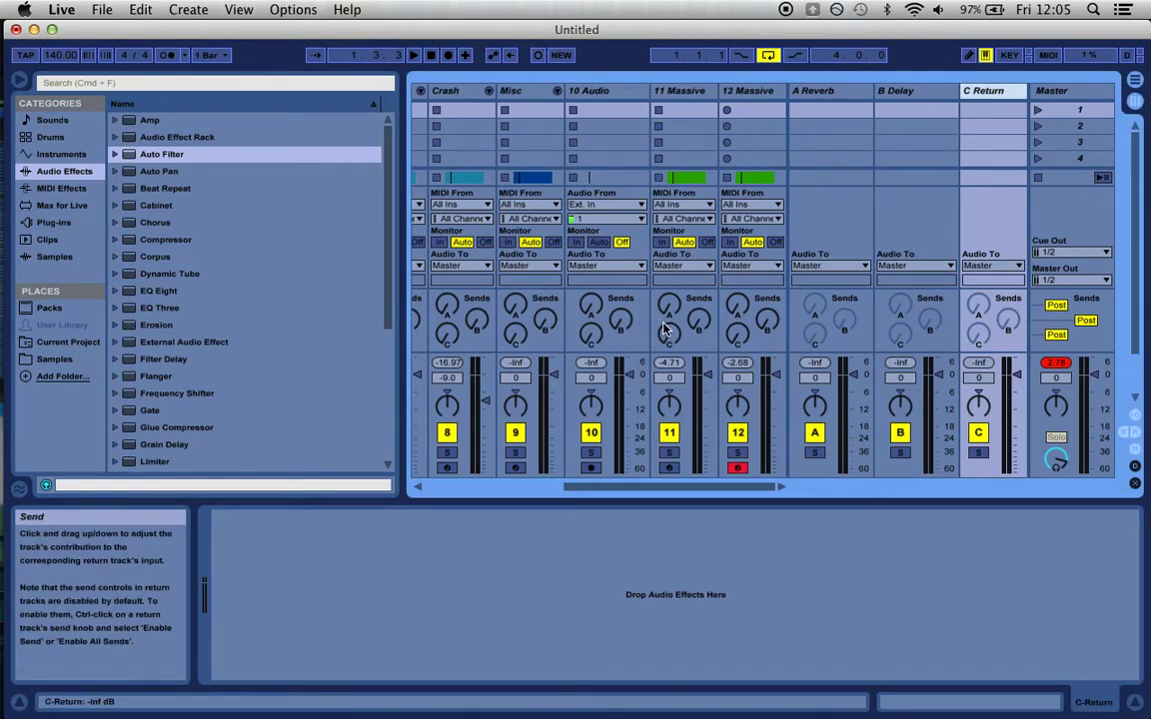
{"action": "left_click_drag", "start_coordinate": [672, 336], "coordinate": [672, 236]}
{"action": "left_click_drag", "start_coordinate": [742, 335], "coordinate": [742, 235]}
- Play the loop, solo the C return track and lower its volume to -3.0 dB
{"action": "key", "text": "space"}
{"action": "left_click", "coordinate": [979, 453]}
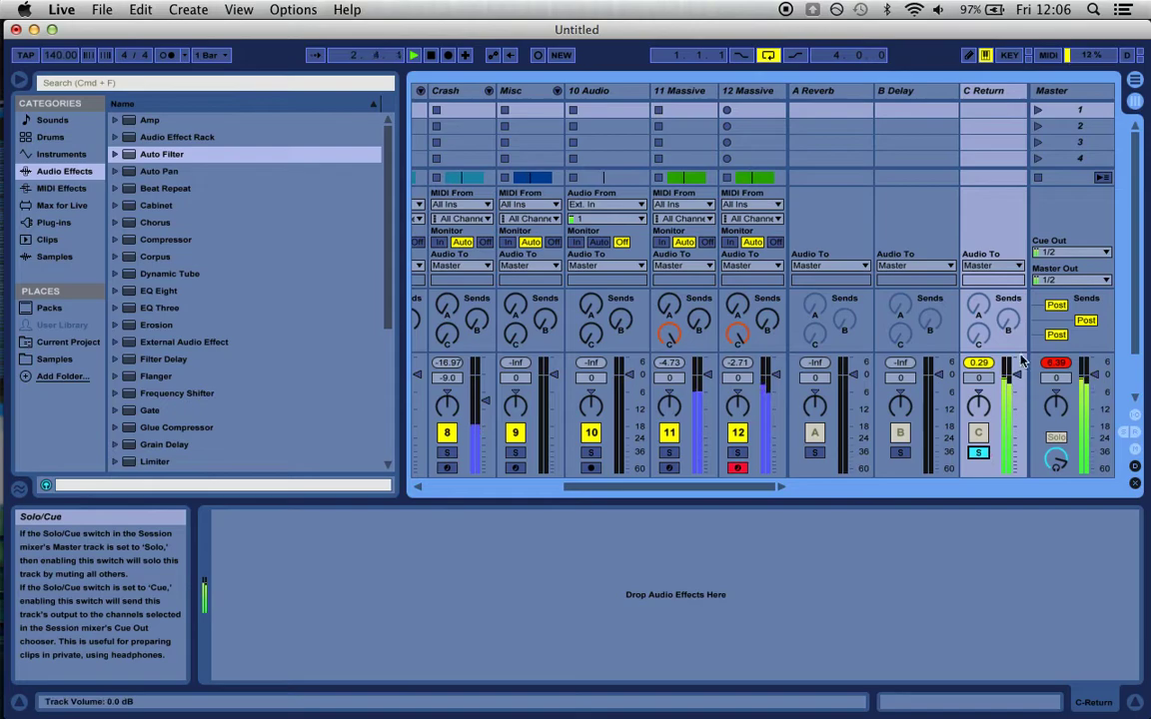
{"action": "left_click_drag", "start_coordinate": [1010, 374], "coordinate": [1015, 391]}
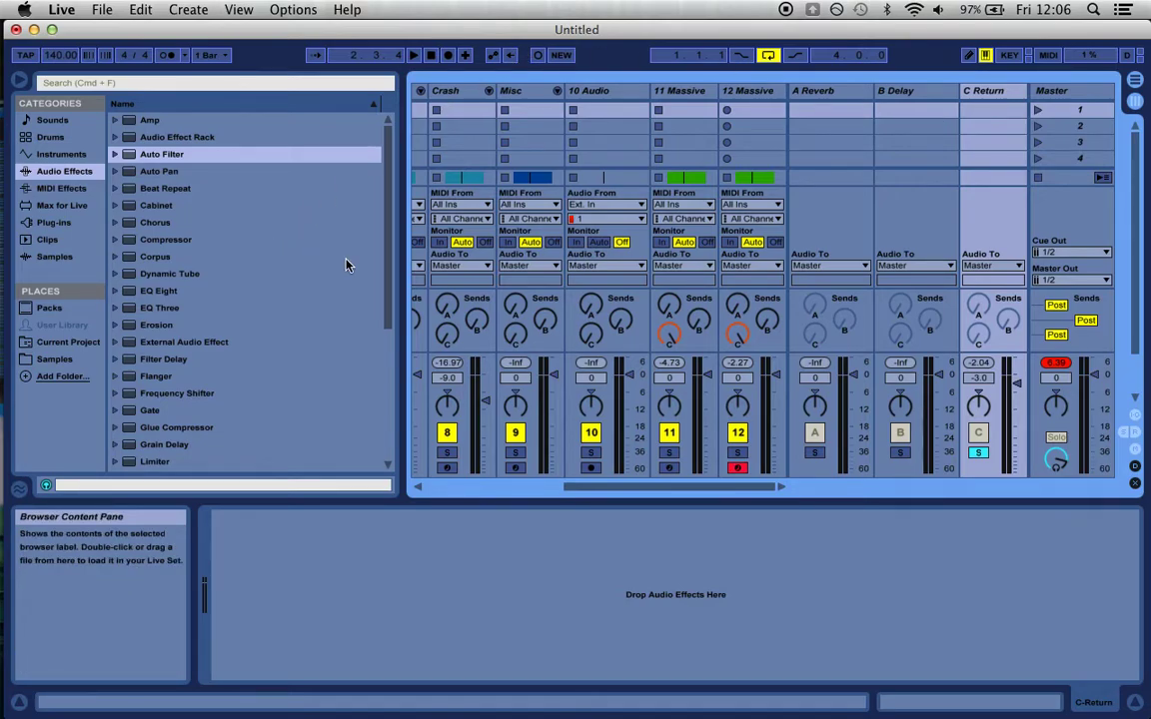
- Add an EQ Eight after Massive on both the 11 Massive and 12 Massive tracks
{"action": "left_click", "coordinate": [283, 292]}
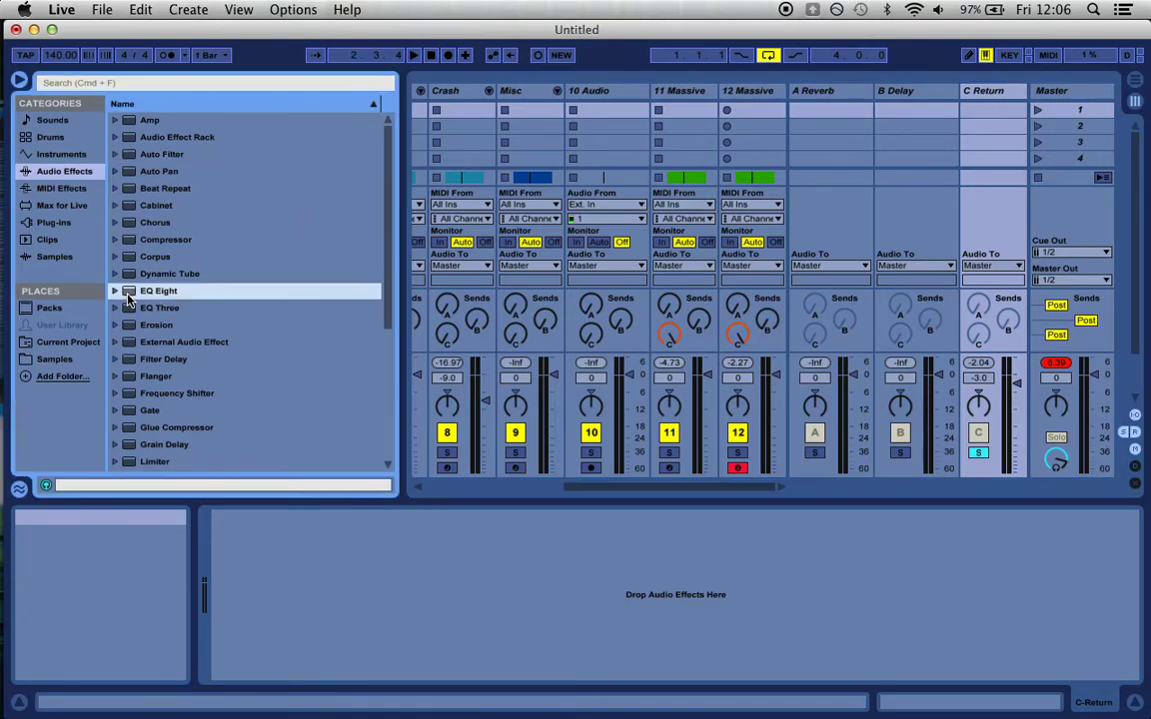
{"action": "left_click", "coordinate": [682, 92]}
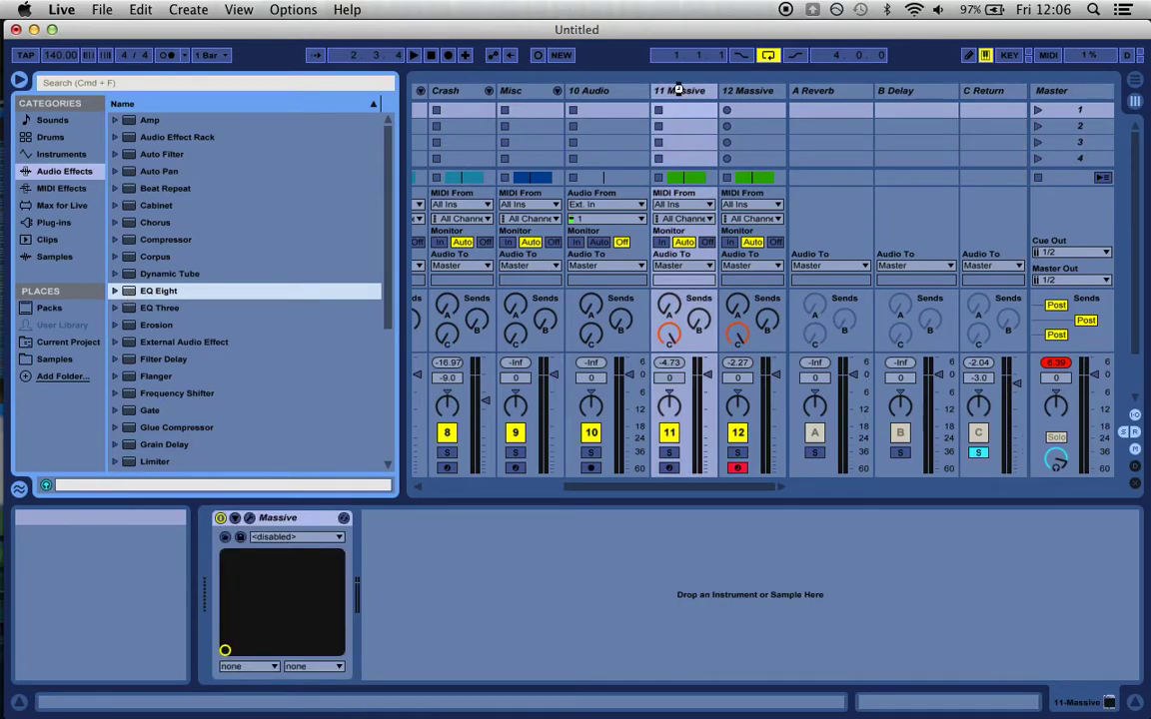
{"action": "key", "text": "Return"}
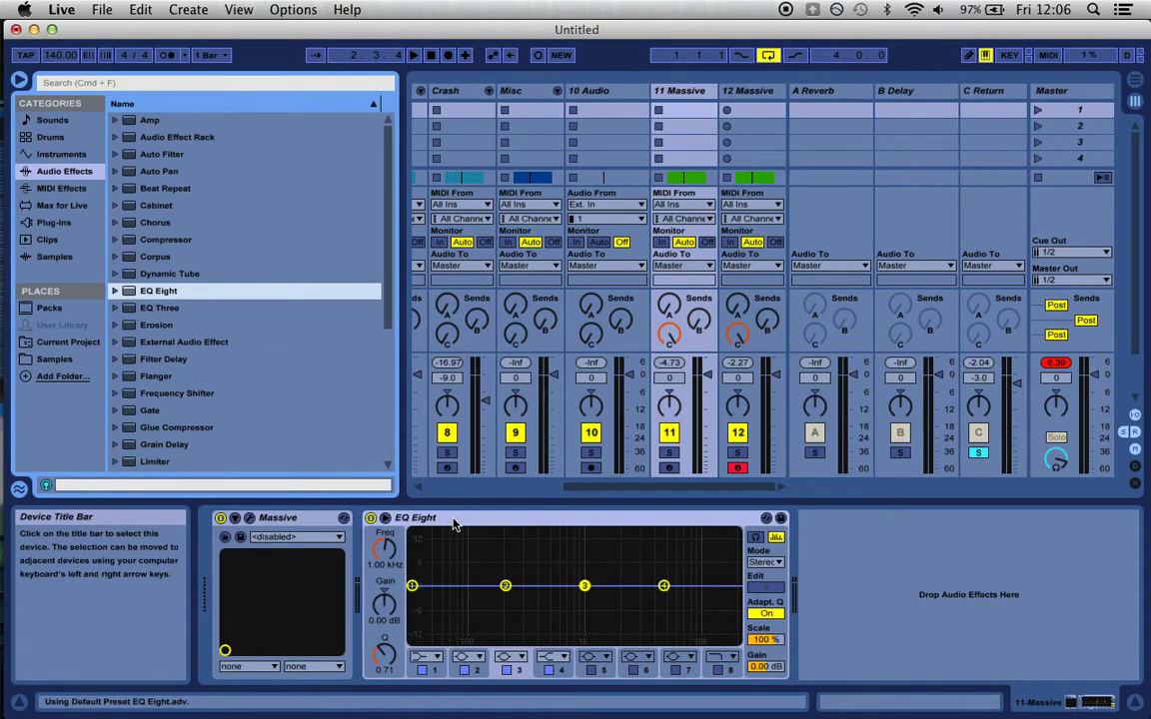
{"action": "left_click", "coordinate": [804, 91]}
{"action": "left_click", "coordinate": [770, 91]}
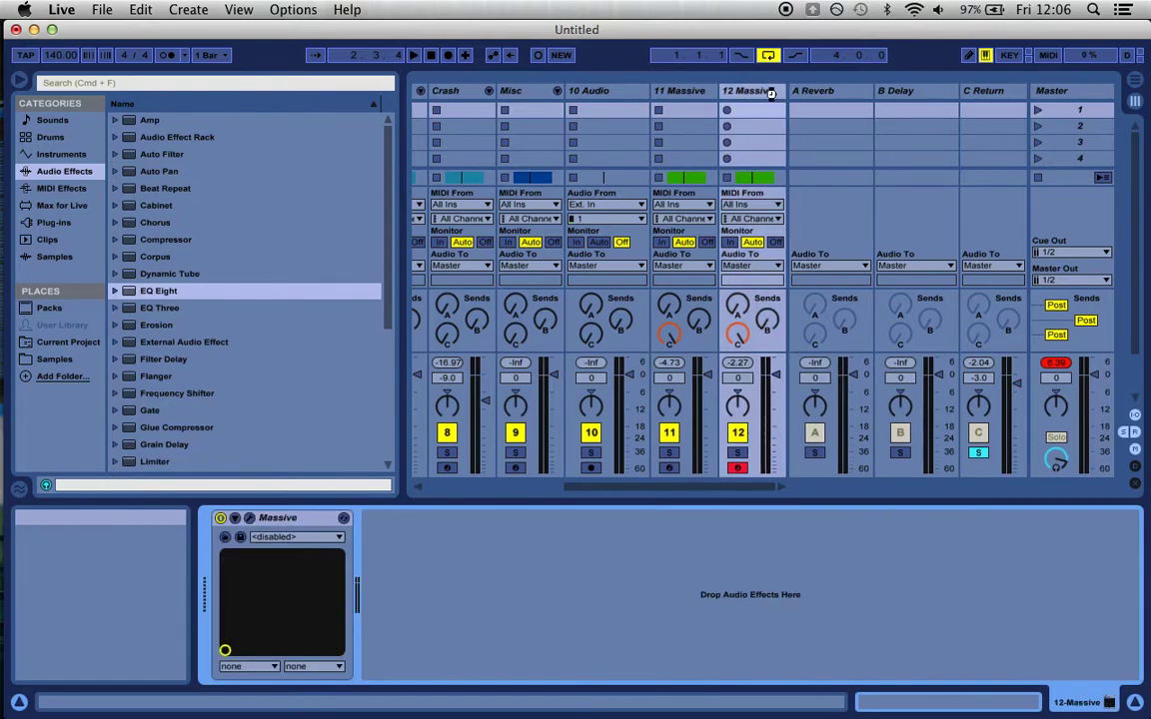
{"action": "left_click", "coordinate": [694, 92]}
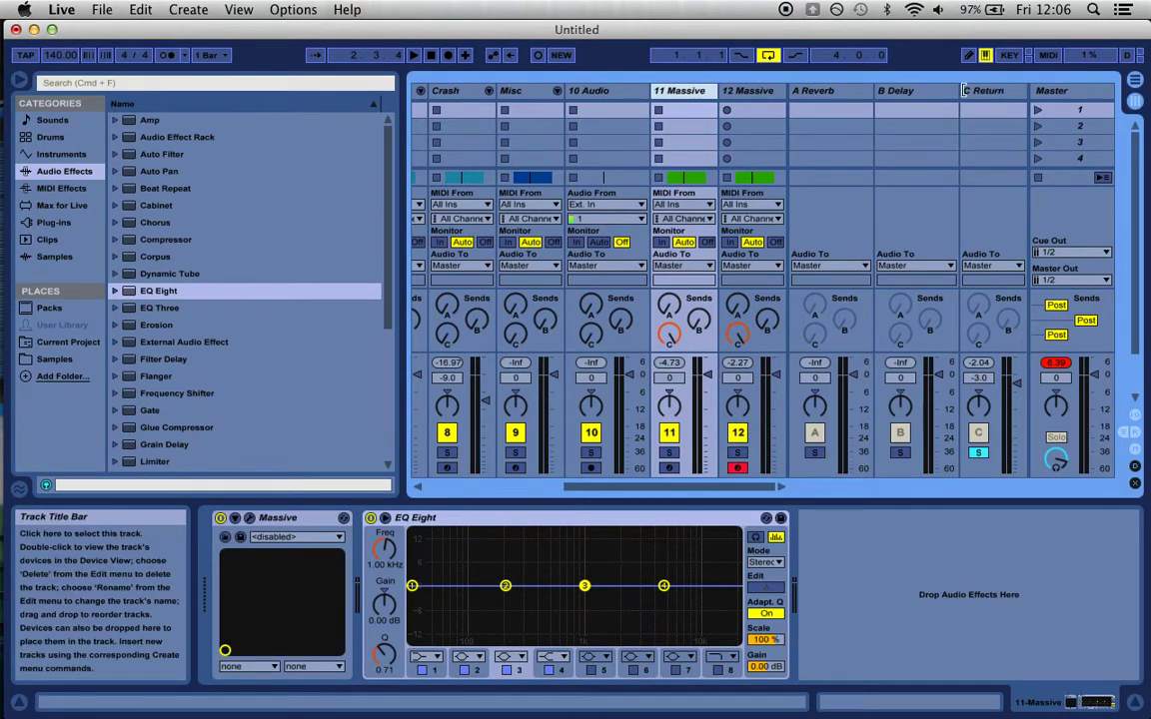
{"action": "left_click", "coordinate": [760, 91]}
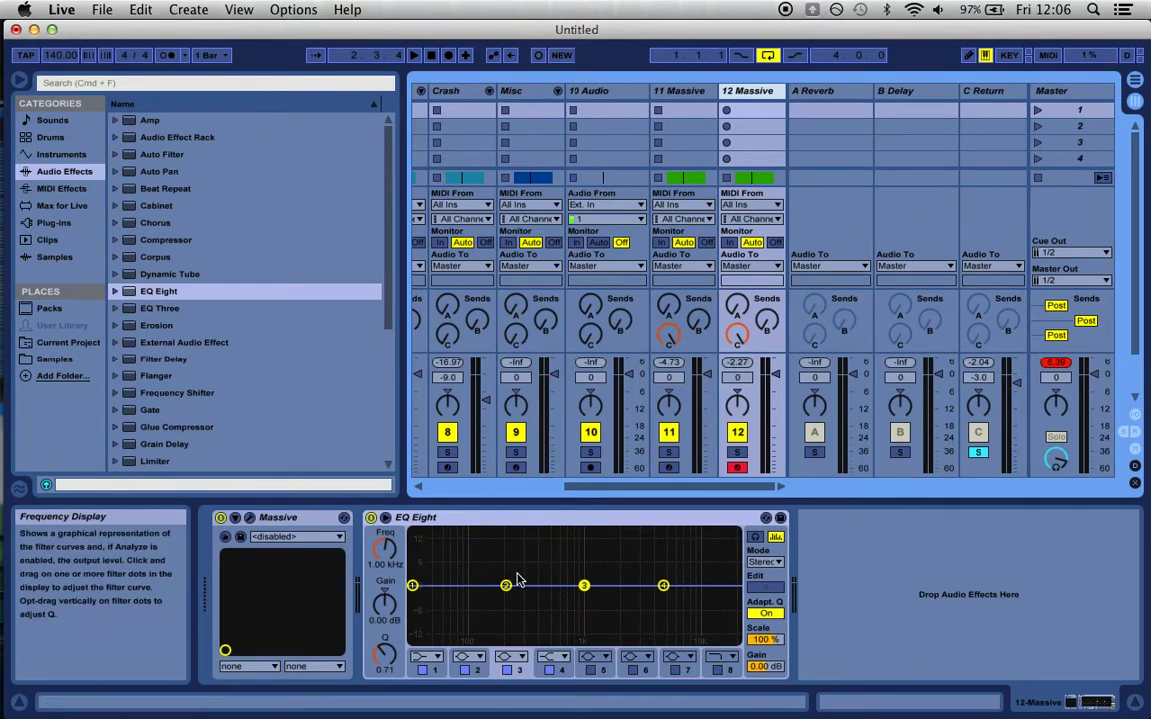
- During playback, change band 1 of the EQ Eight on 12 Massive to a low cut at 40.0 Hz
{"action": "key", "text": "space"}
{"action": "left_click", "coordinate": [412, 585]}
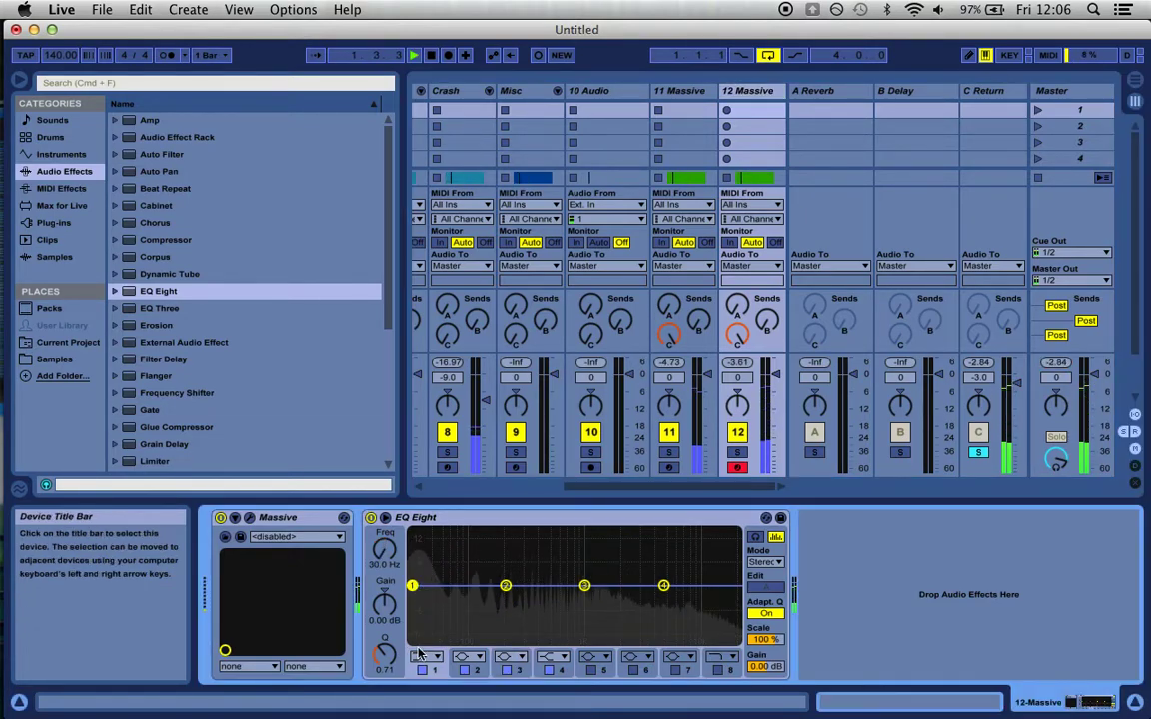
{"action": "left_click", "coordinate": [427, 660]}
{"action": "left_click", "coordinate": [418, 519]}
{"action": "left_click_drag", "start_coordinate": [384, 565], "coordinate": [390, 572]}
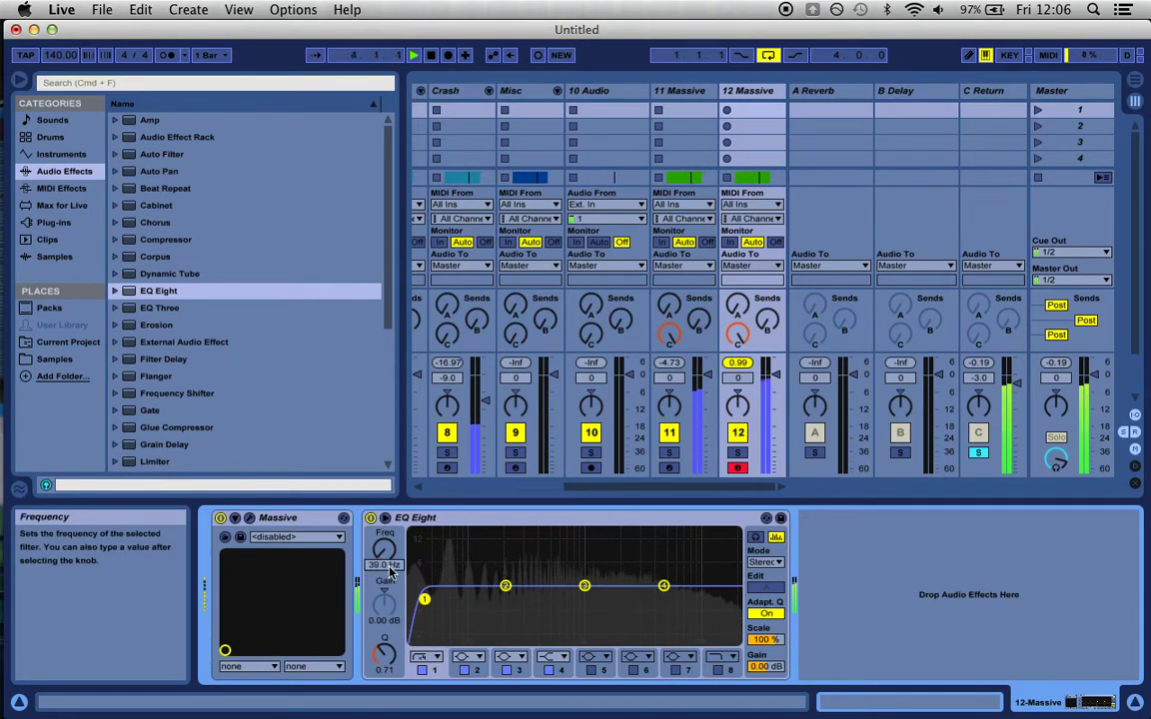
{"action": "key", "text": "Return"}
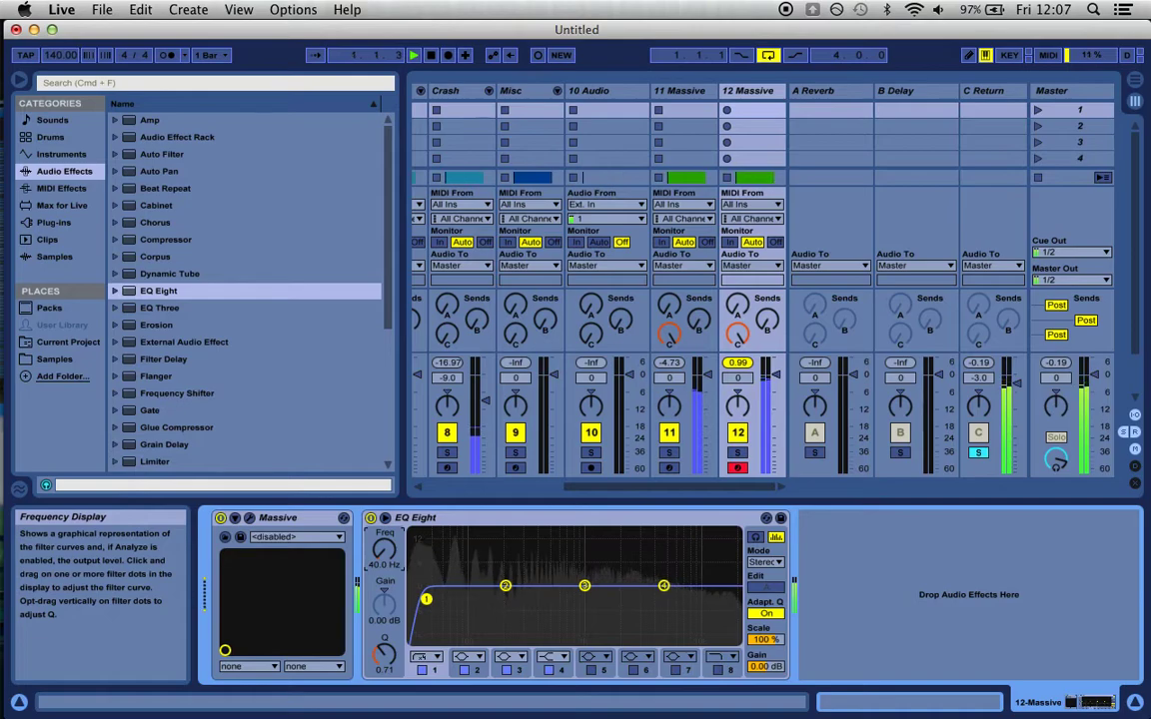
- Change EQ band 4 on 12 Massive to a high cut and set its frequency to 6.95 kHz
{"action": "left_click", "coordinate": [663, 586]}
{"action": "left_click", "coordinate": [552, 656]}
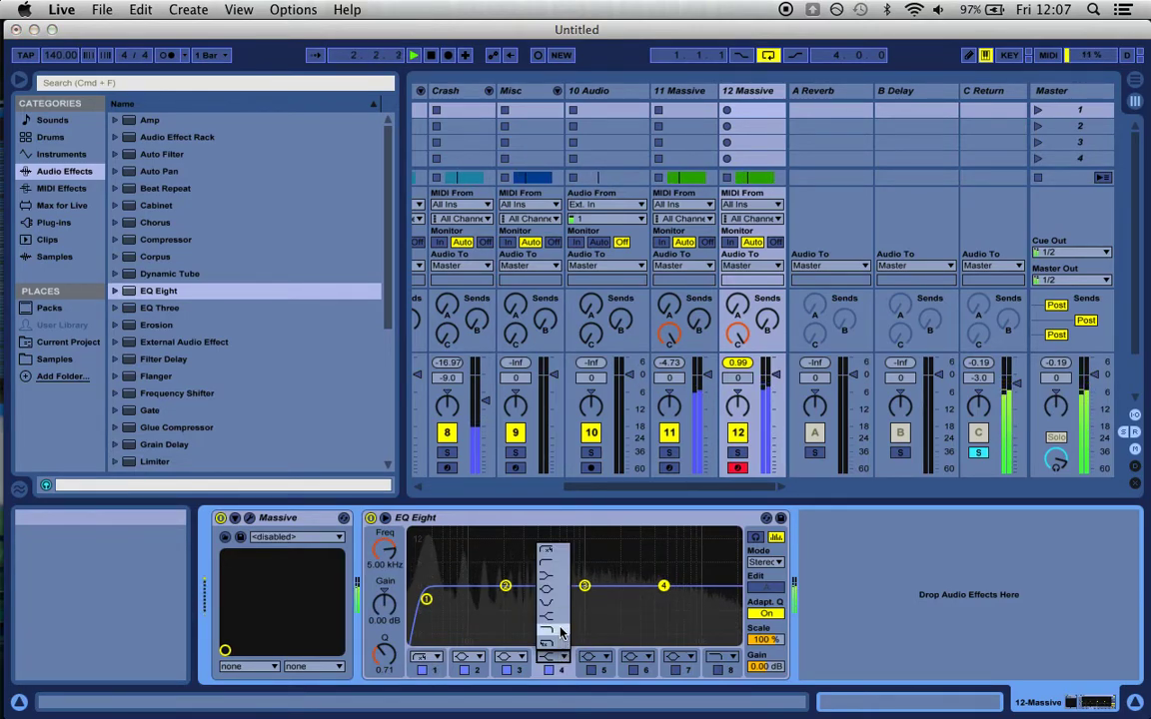
{"action": "left_click", "coordinate": [557, 636]}
{"action": "left_click_drag", "start_coordinate": [384, 551], "coordinate": [385, 539]}
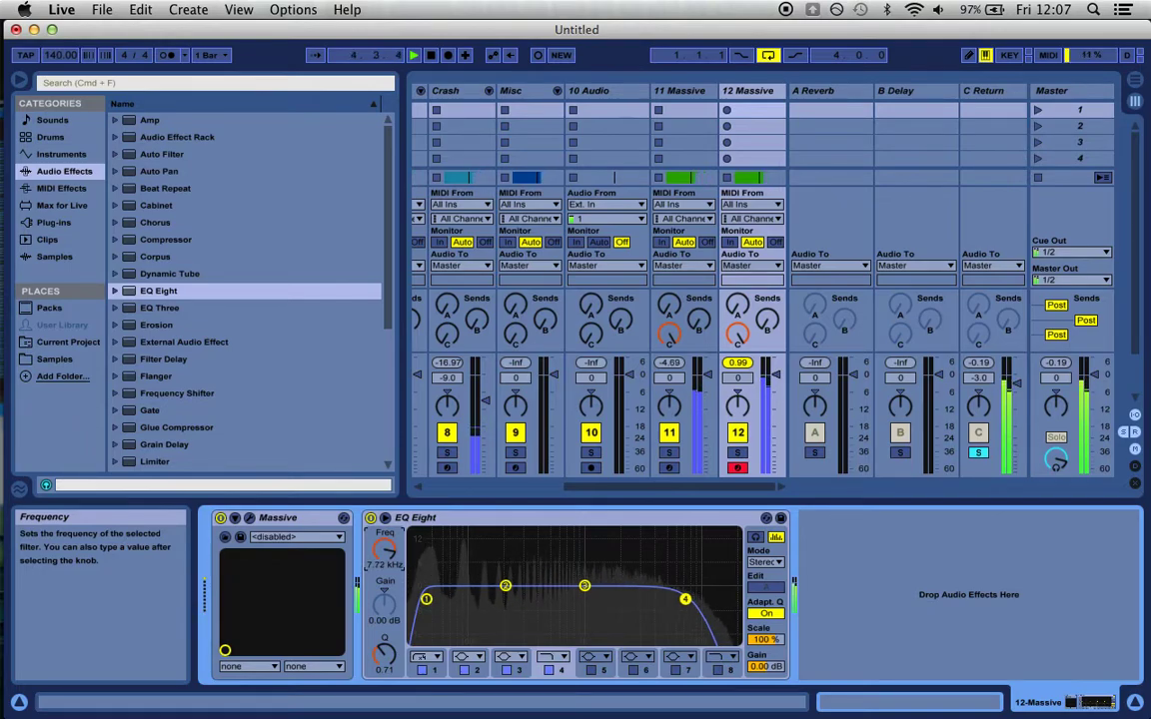
{"action": "left_click_drag", "start_coordinate": [385, 548], "coordinate": [385, 563]}
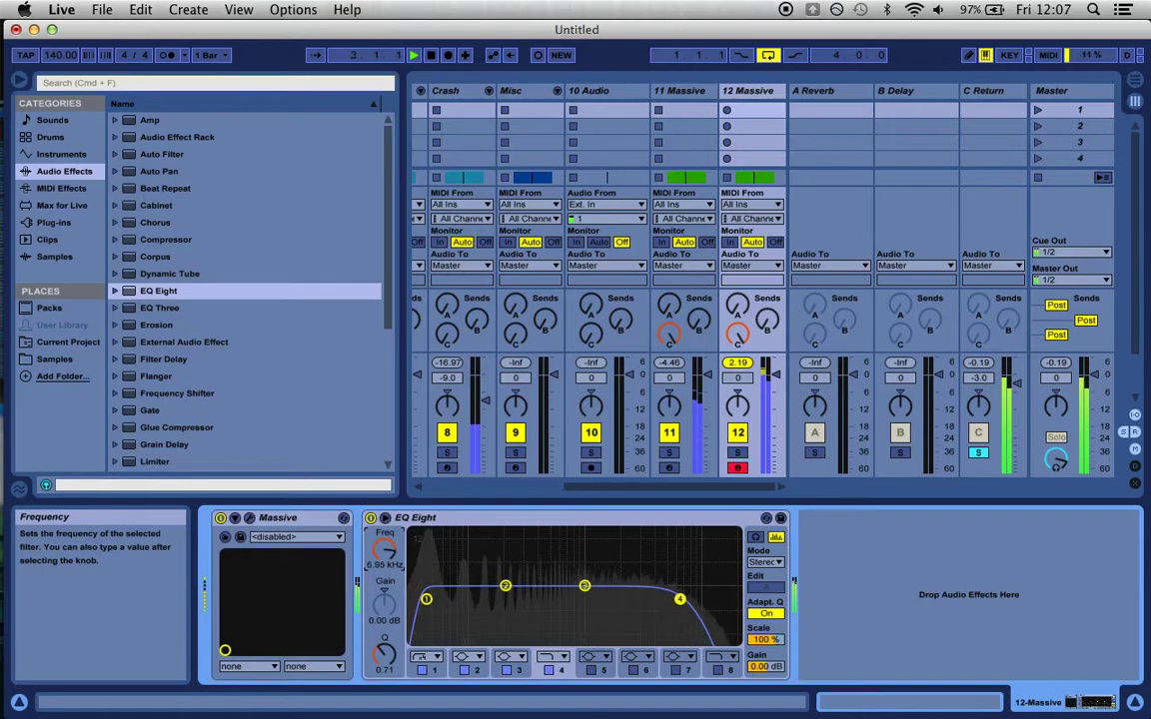
- Set EQ band 3 to a -12.5 dB dip at 529 Hz with a Q of 1.01, and band 4's Q to 0.96
{"action": "left_click", "coordinate": [585, 589]}
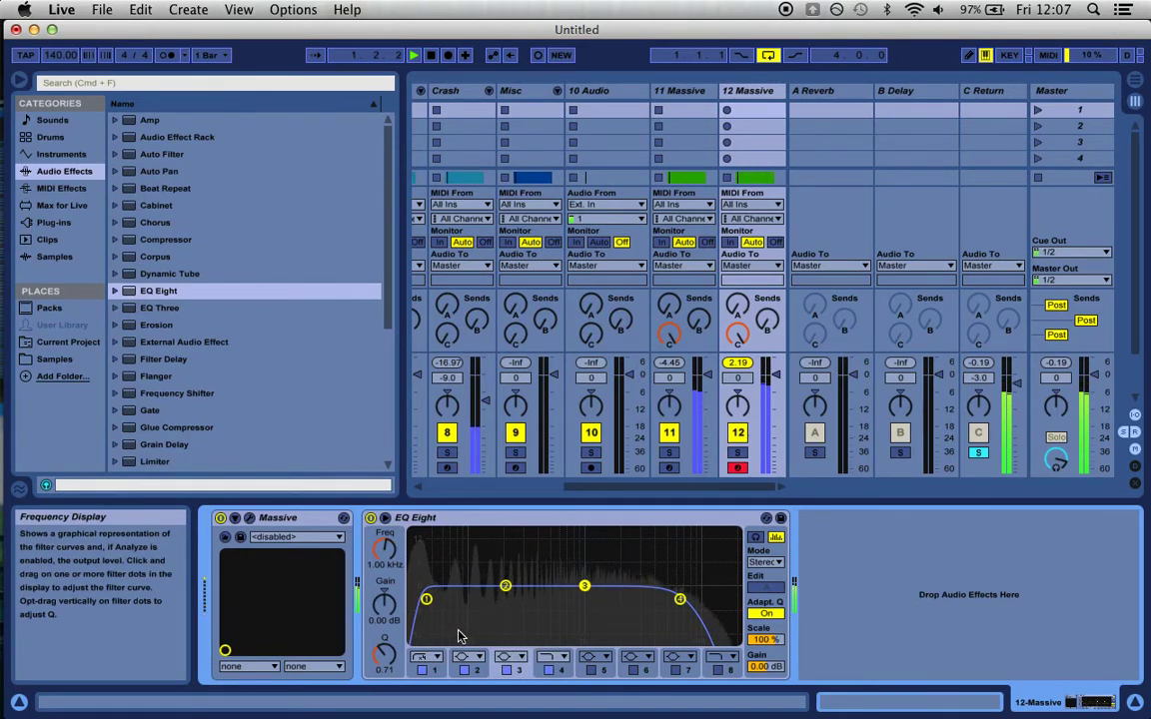
{"action": "left_click_drag", "start_coordinate": [383, 654], "coordinate": [384, 629]}
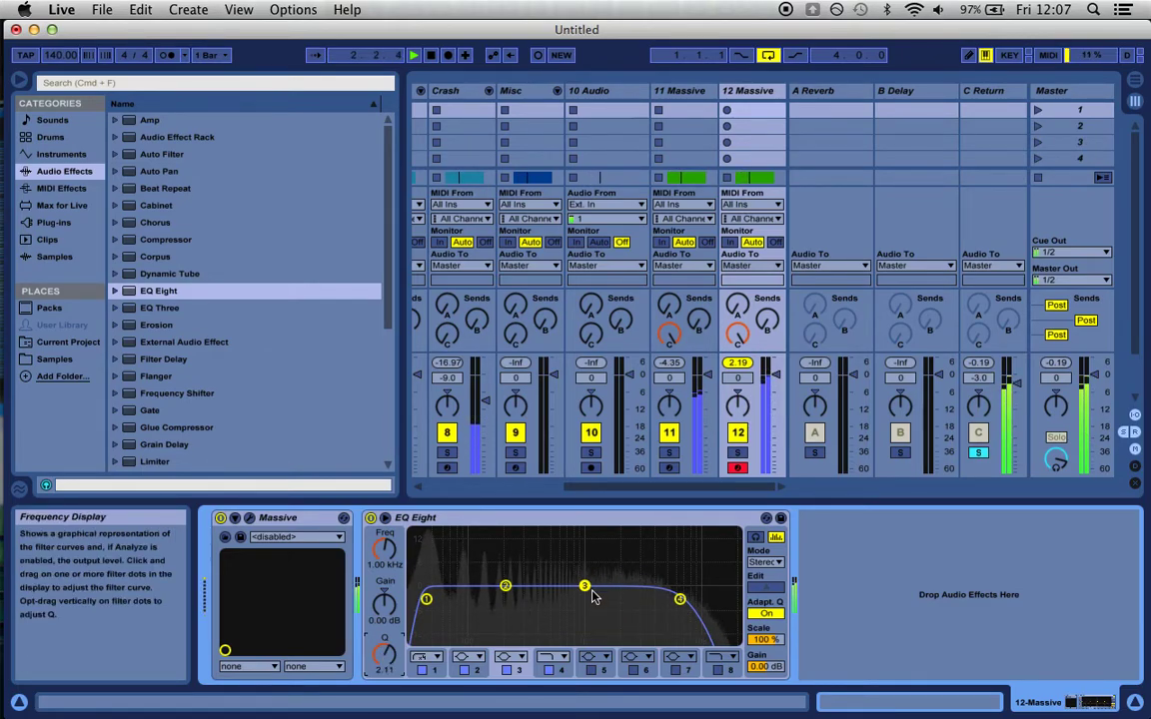
{"action": "left_click_drag", "start_coordinate": [584, 585], "coordinate": [540, 612]}
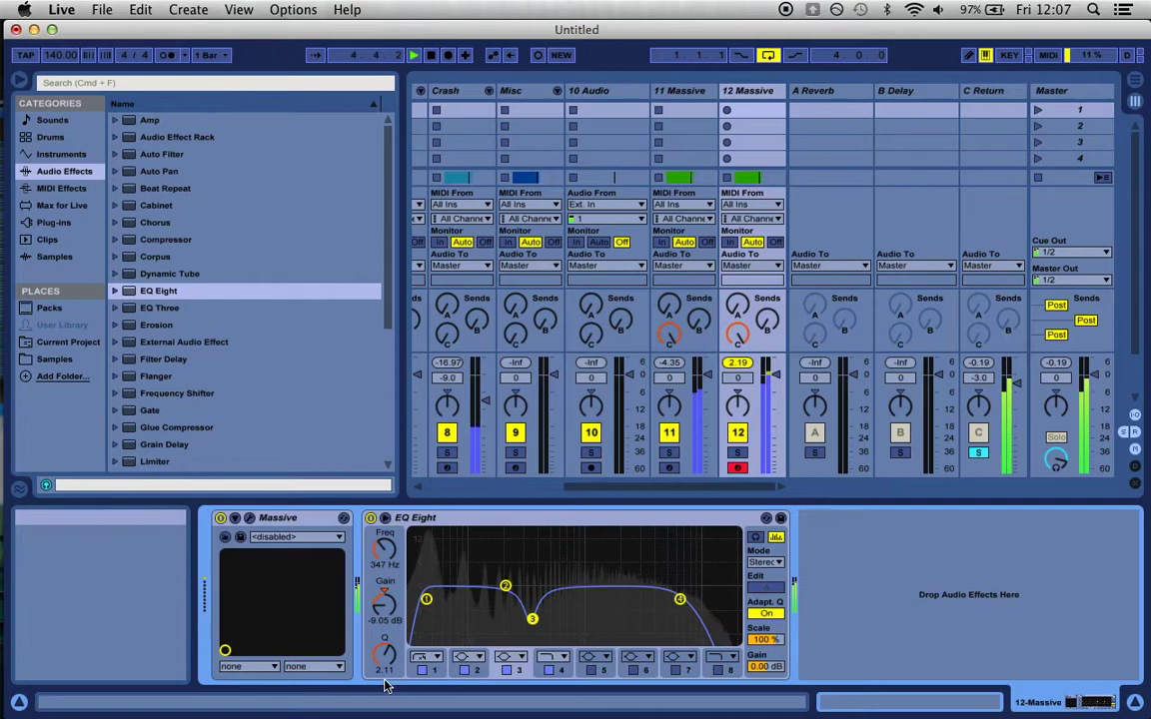
{"action": "left_click_drag", "start_coordinate": [386, 655], "coordinate": [386, 676]}
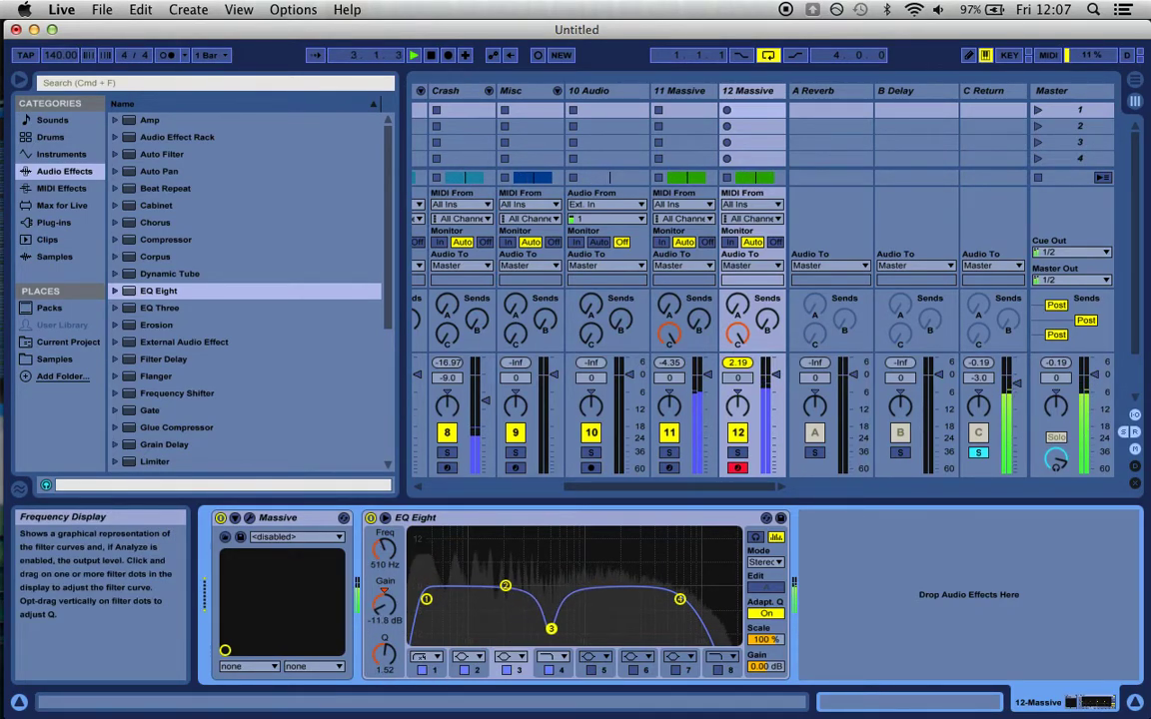
{"action": "mouse_move", "coordinate": [552, 628]}
{"action": "left_mouse_down"}
{"action": "mouse_move", "coordinate": [493, 629]}
{"action": "mouse_move", "coordinate": [572, 633]}
{"action": "mouse_move", "coordinate": [553, 631]}
{"action": "left_mouse_up"}
{"action": "mouse_move", "coordinate": [384, 654]}
{"action": "left_mouse_down"}
{"action": "mouse_move", "coordinate": [383, 672]}
{"action": "mouse_move", "coordinate": [380, 656]}
{"action": "left_mouse_up"}
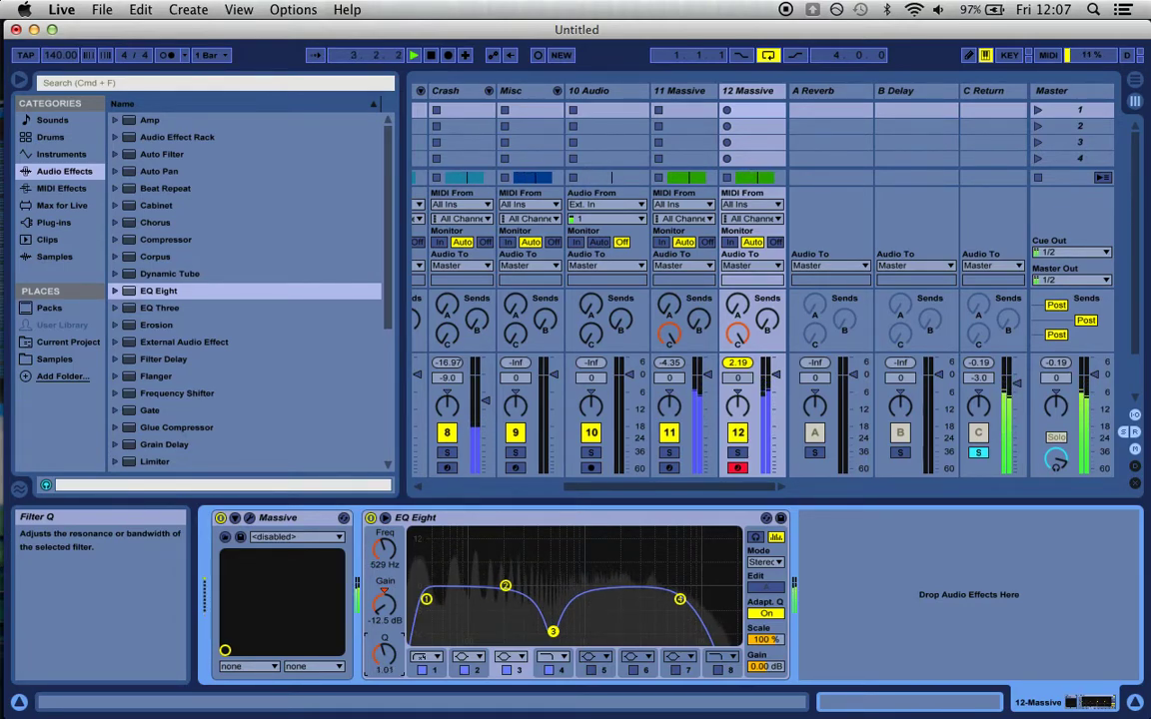
{"action": "left_click", "coordinate": [679, 600]}
{"action": "left_click_drag", "start_coordinate": [384, 655], "coordinate": [384, 642]}
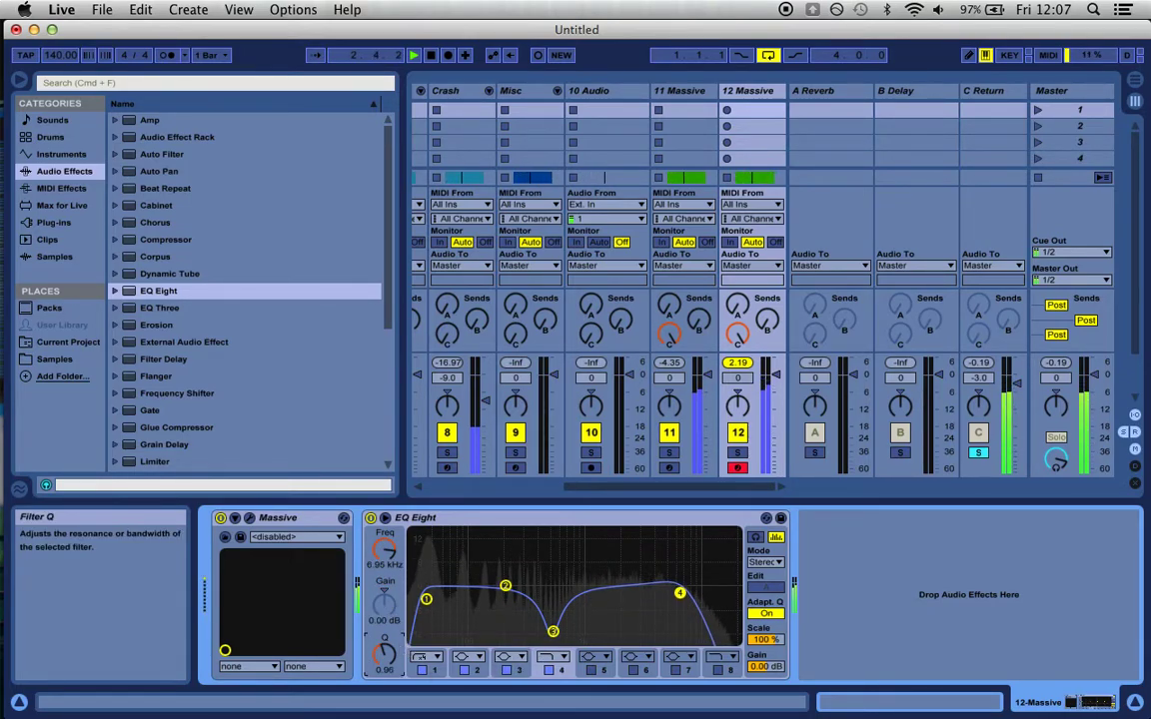
- Review the settings of bands 1, 3 and 4 in 12 Massive's EQ Eight while auditioning the loop
{"action": "left_click", "coordinate": [428, 600]}
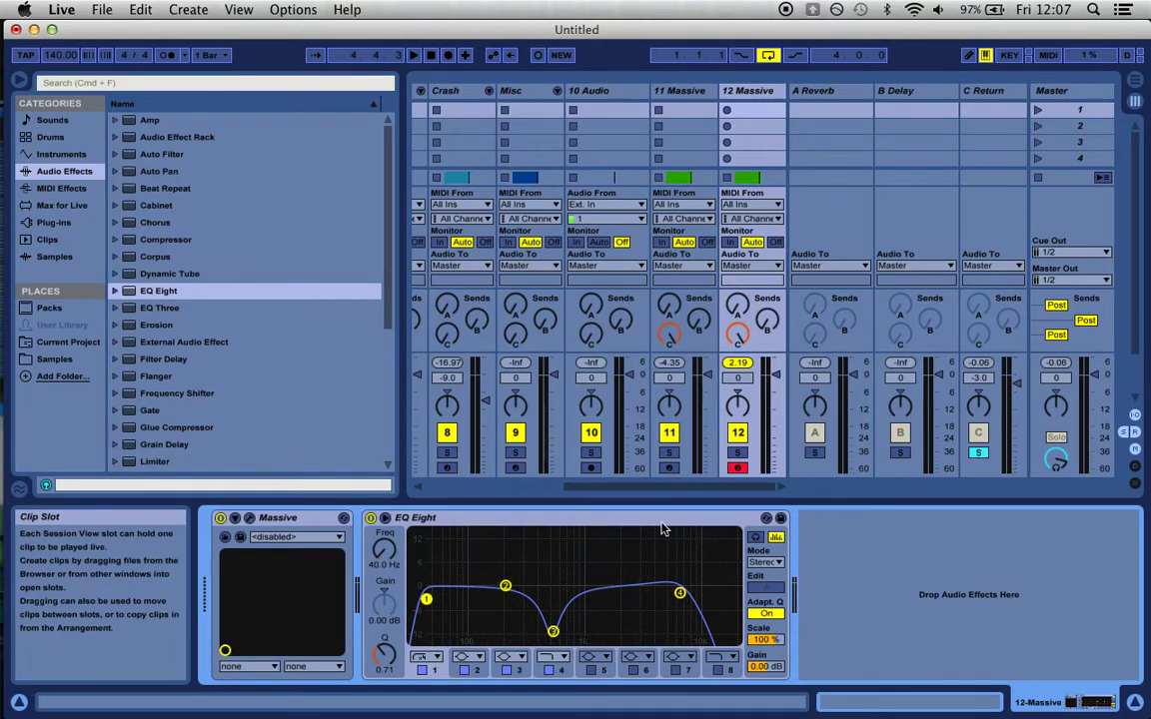
{"action": "left_click", "coordinate": [552, 632]}
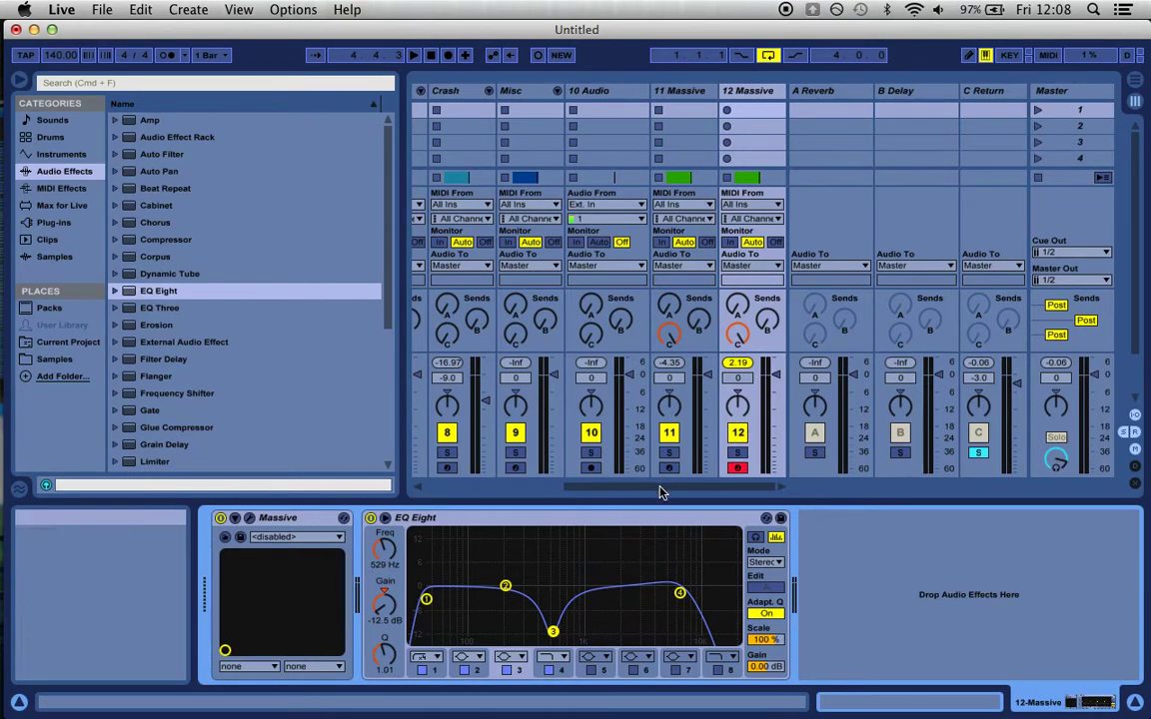
{"action": "key", "text": "space"}
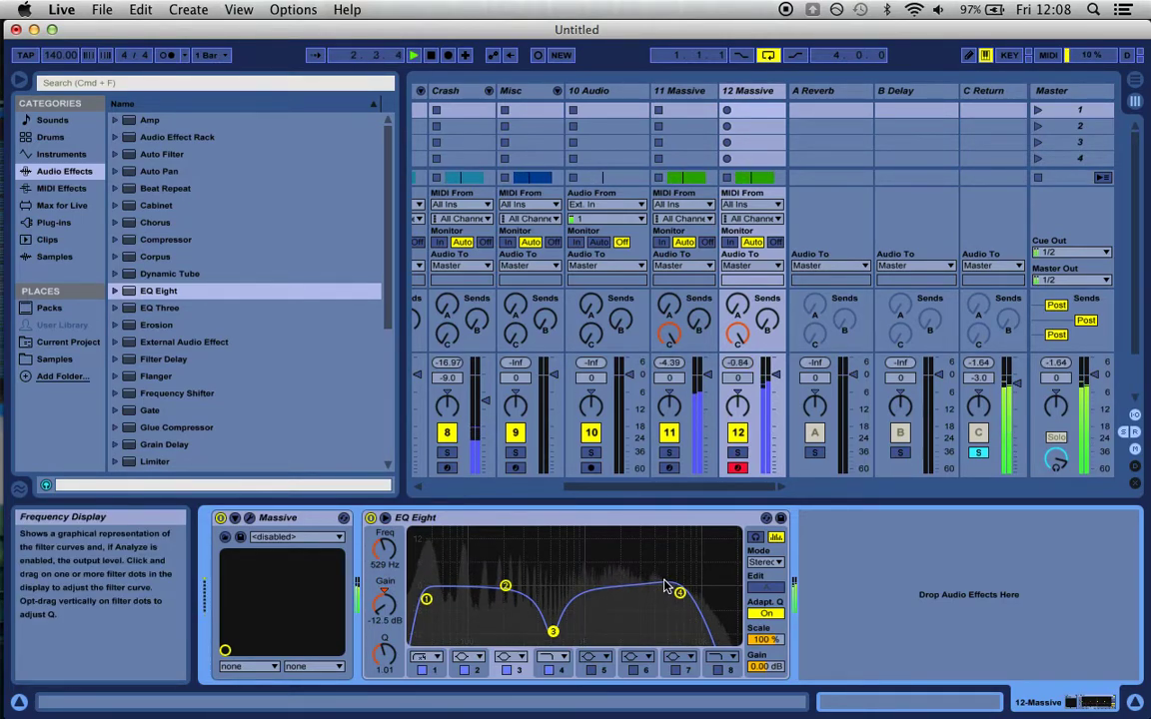
{"action": "key", "text": "space"}
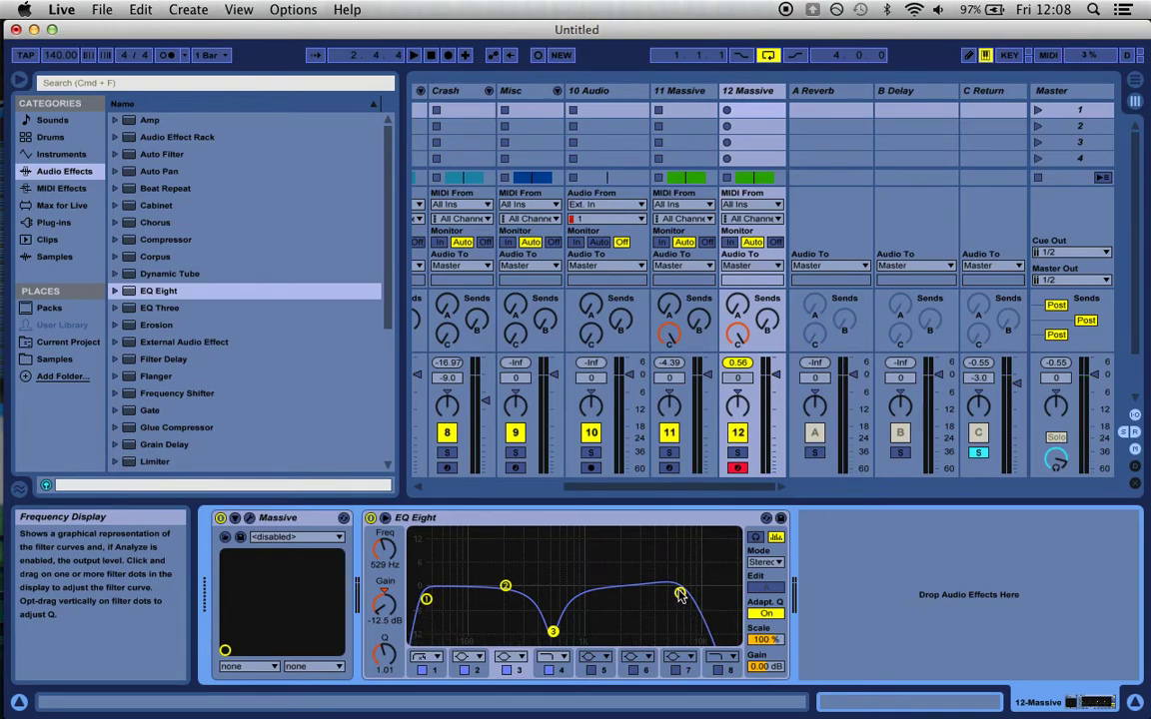
{"action": "left_click", "coordinate": [681, 593]}
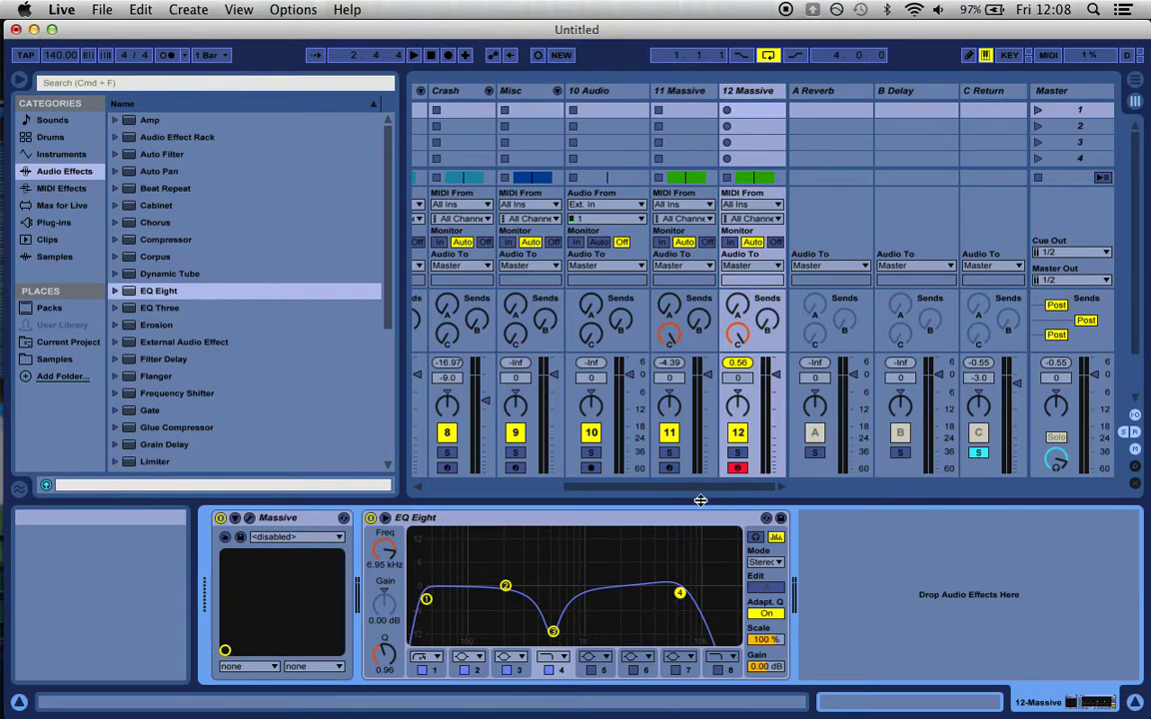
{"action": "key", "text": "space"}
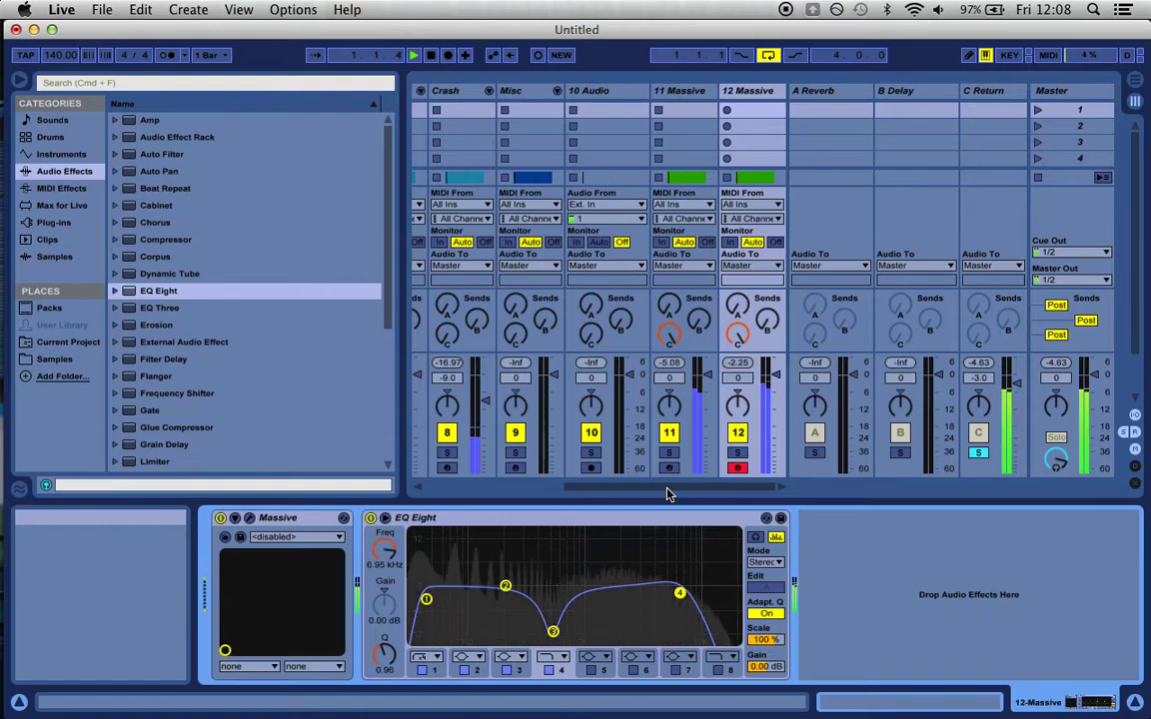
{"action": "key", "text": "space"}
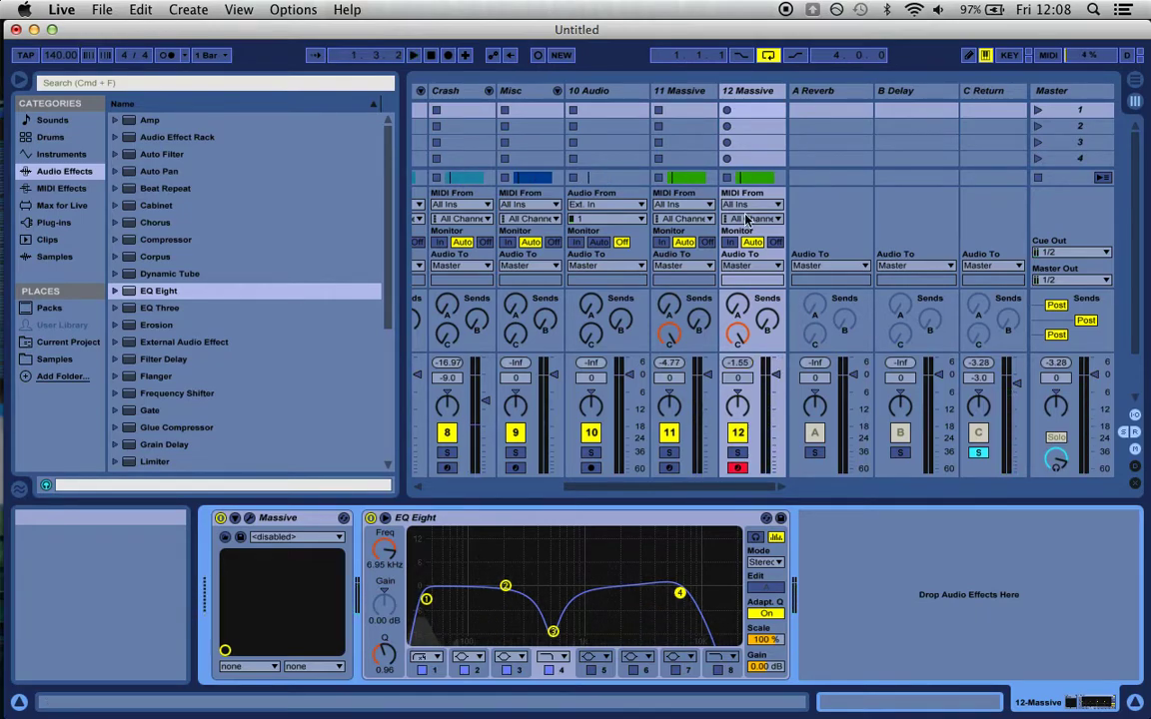
- Change band 1 of the EQ Eight on 11 Massive to a low cut at 94.9 Hz
{"action": "left_click", "coordinate": [701, 92]}
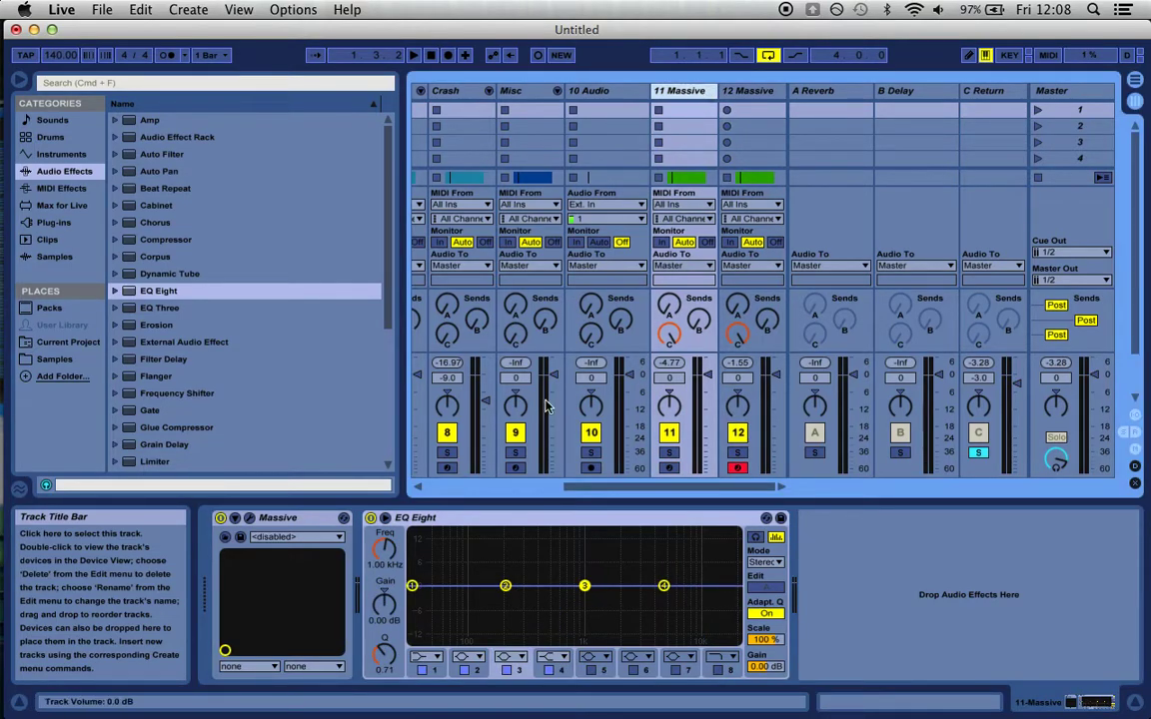
{"action": "left_click", "coordinate": [412, 585]}
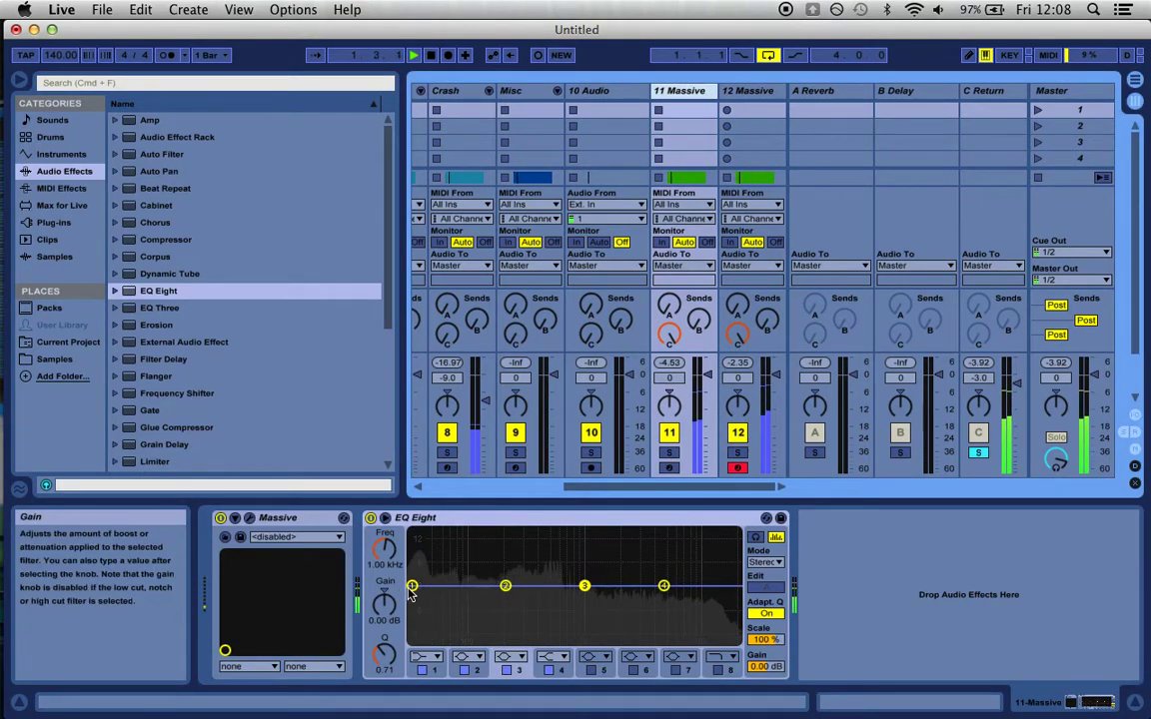
{"action": "key", "text": "space"}
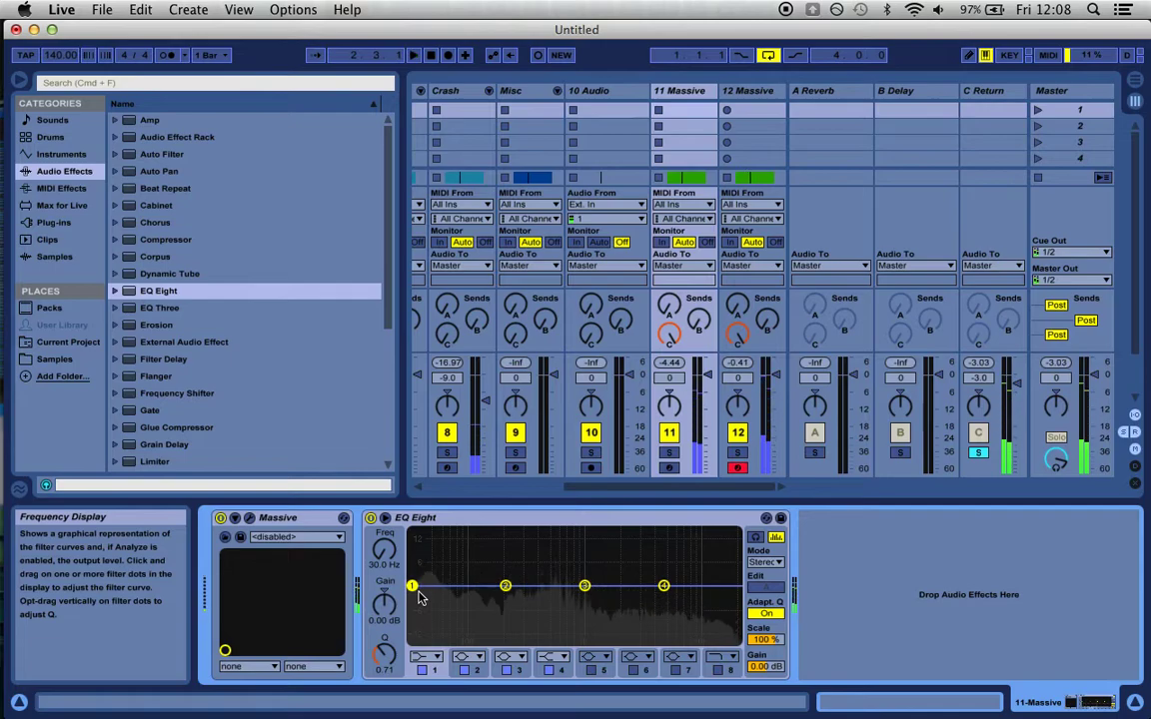
{"action": "left_click", "coordinate": [424, 656]}
{"action": "left_click", "coordinate": [426, 613]}
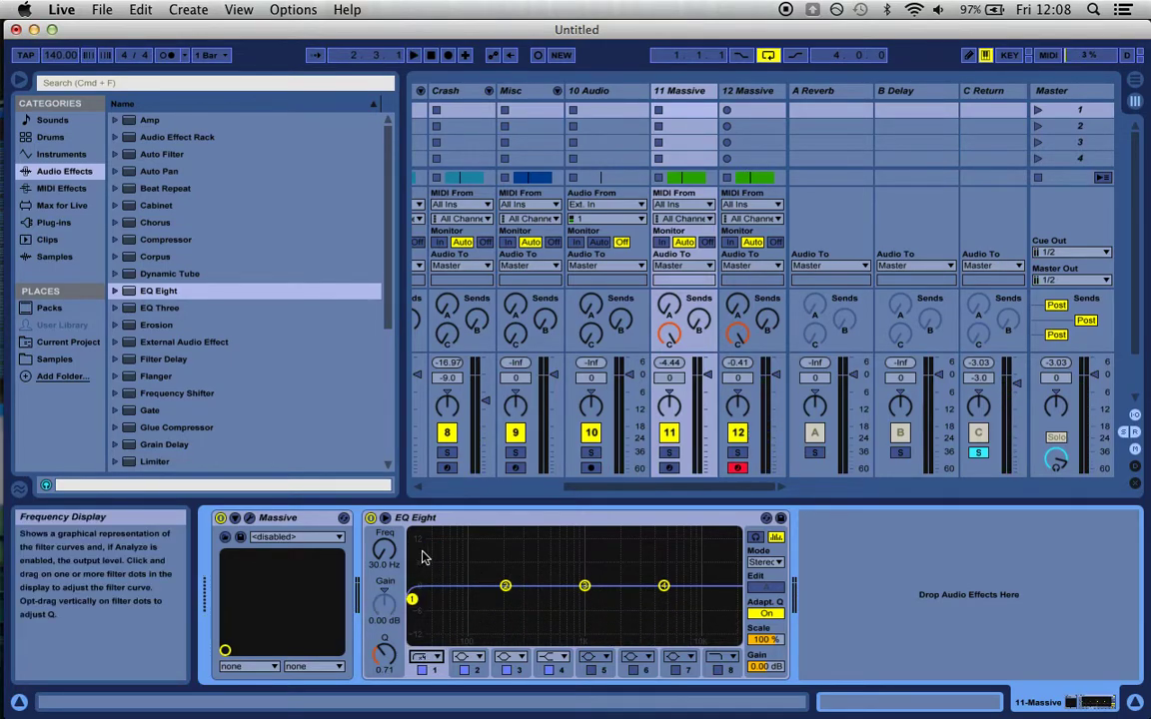
{"action": "left_click_drag", "start_coordinate": [385, 548], "coordinate": [384, 523]}
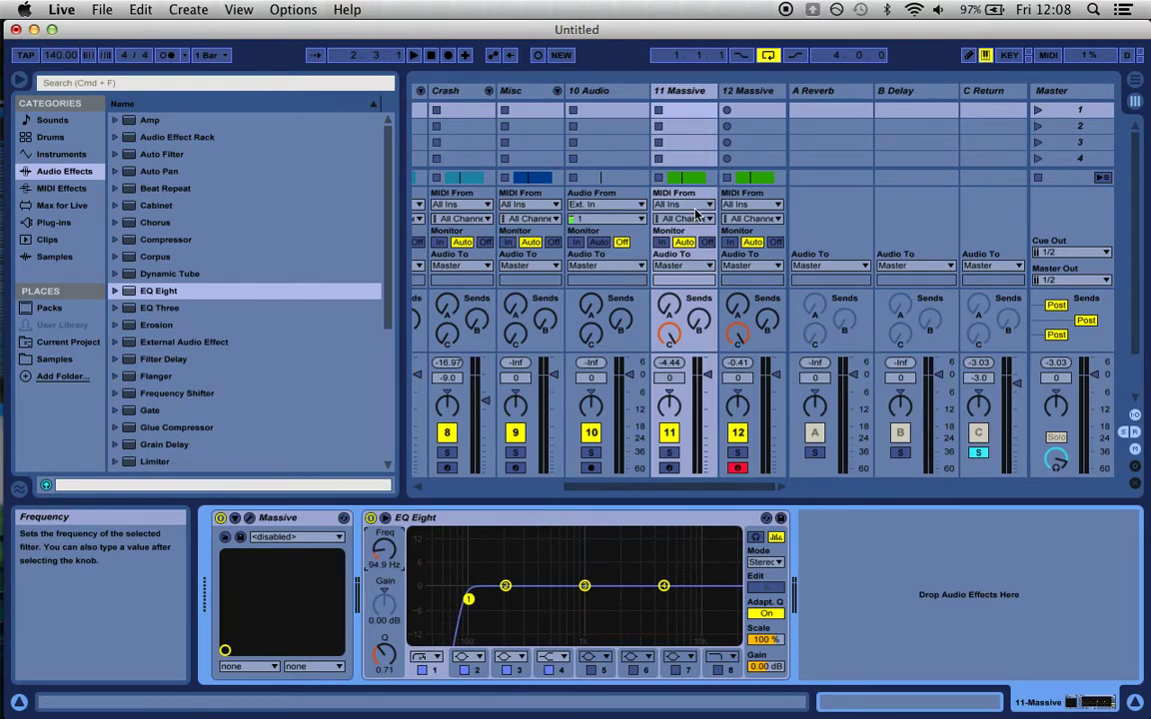
- Rename the 12 Massive track to Reese and the 11 Massive track to Wub
{"action": "left_click", "coordinate": [767, 92]}
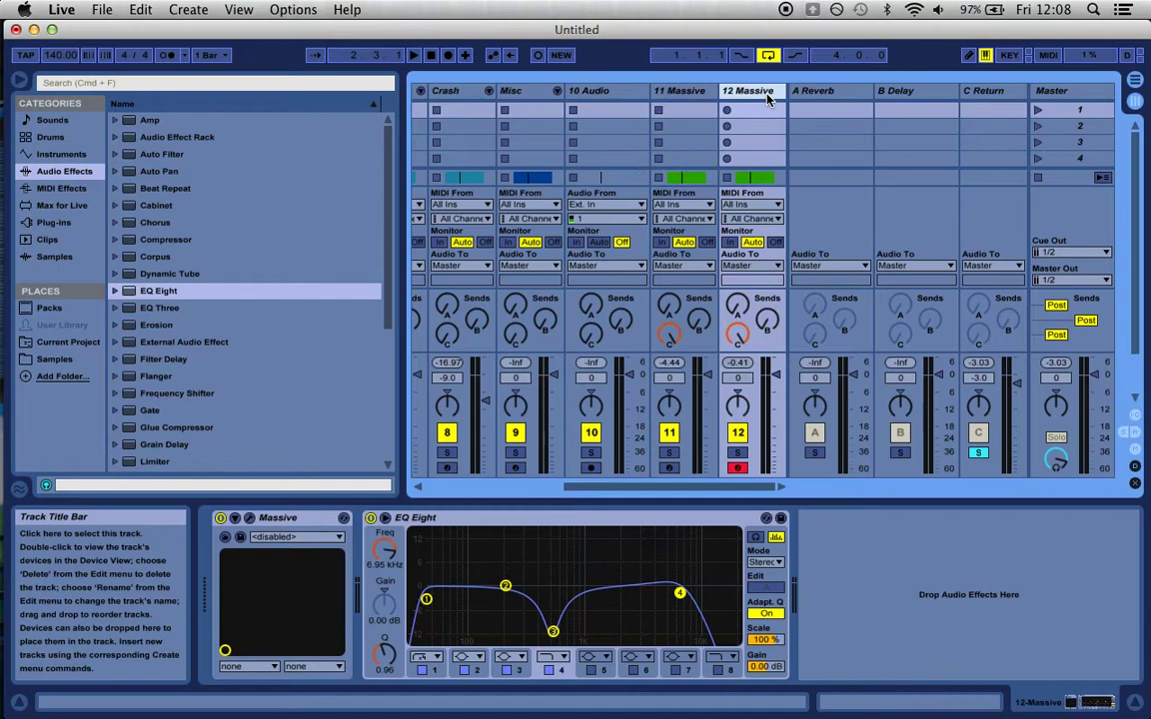
{"action": "key", "text": "super+r"}
{"action": "type", "text": "Reese"}
{"action": "key", "text": "Return"}
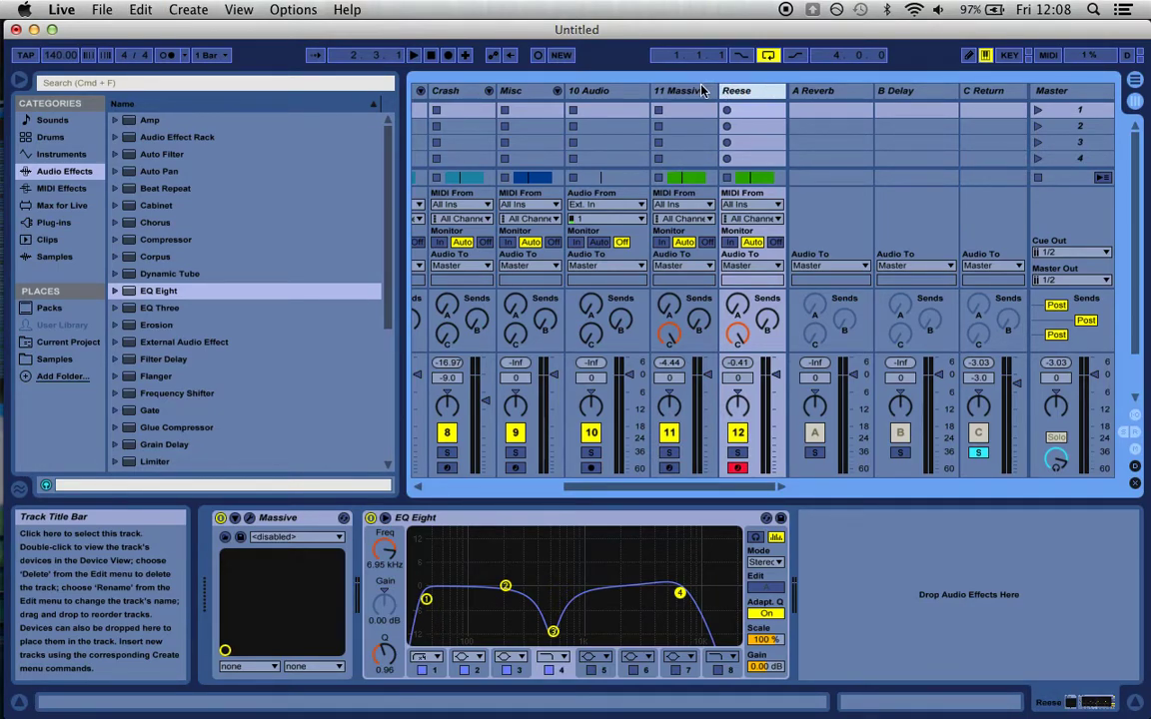
{"action": "left_click", "coordinate": [702, 91]}
{"action": "key", "text": "super+r"}
{"action": "type", "text": "W"}
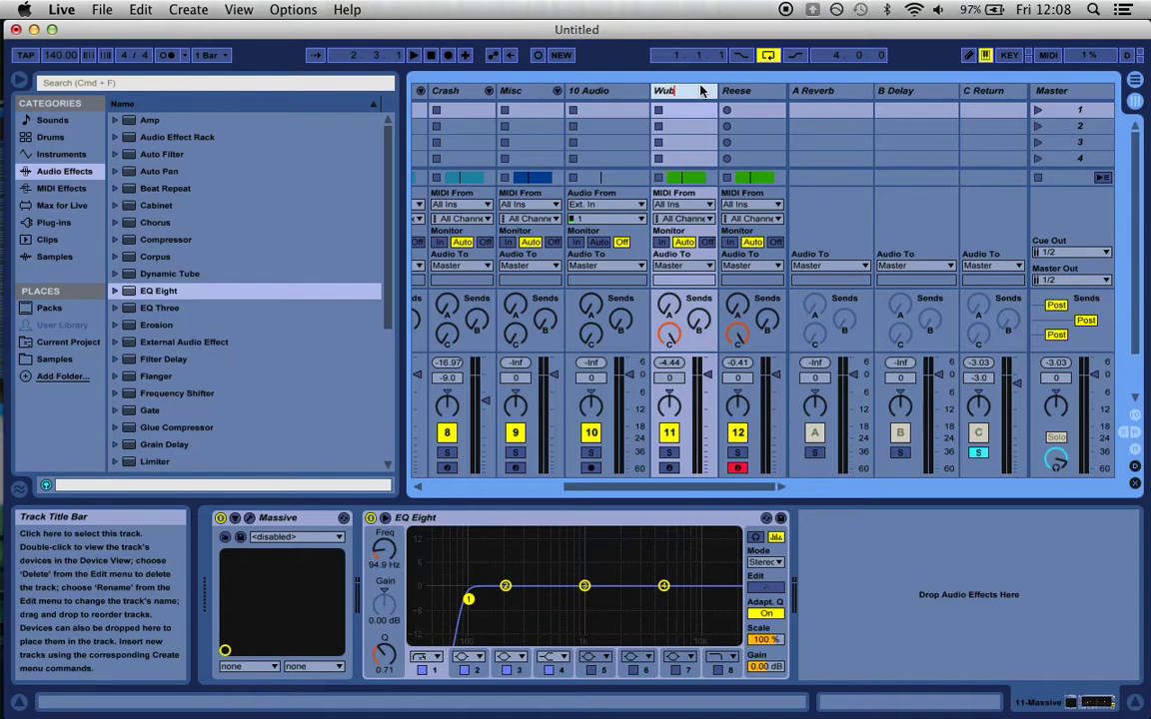
{"action": "key", "text": "Return"}
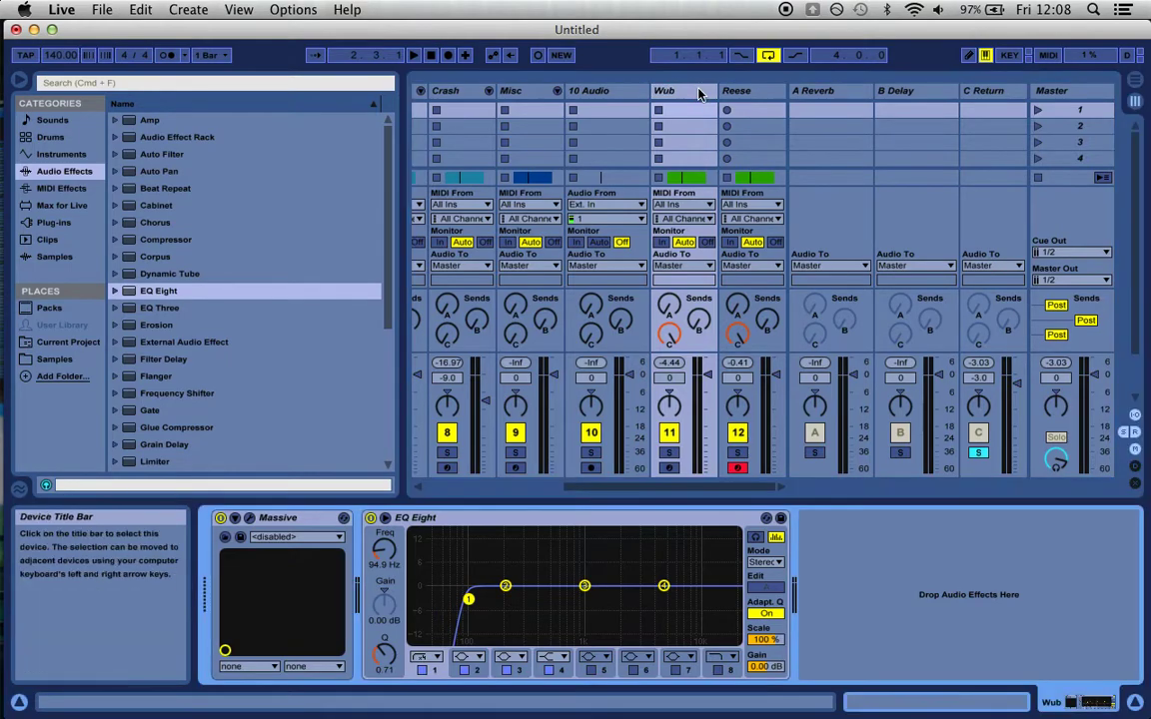
- Raise the low cut on Wub's EQ band 1 to 130 Hz and compare its curve with Reese's EQ
{"action": "key", "text": "space"}
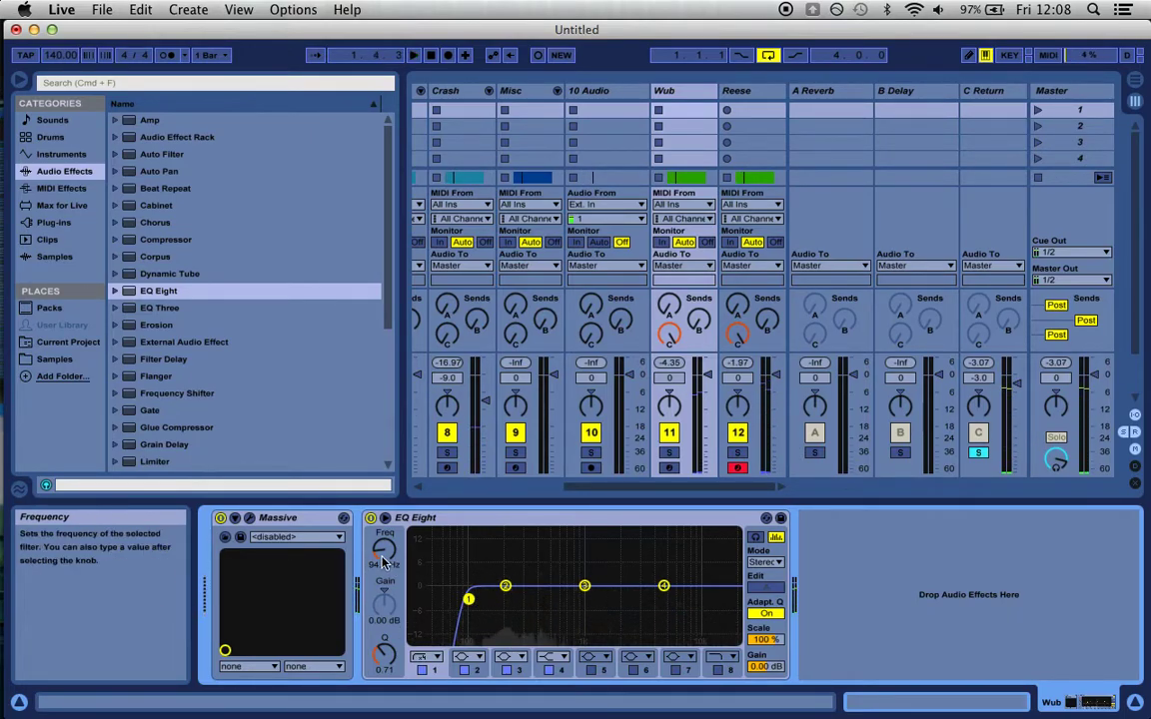
{"action": "left_click_drag", "start_coordinate": [387, 556], "coordinate": [387, 521]}
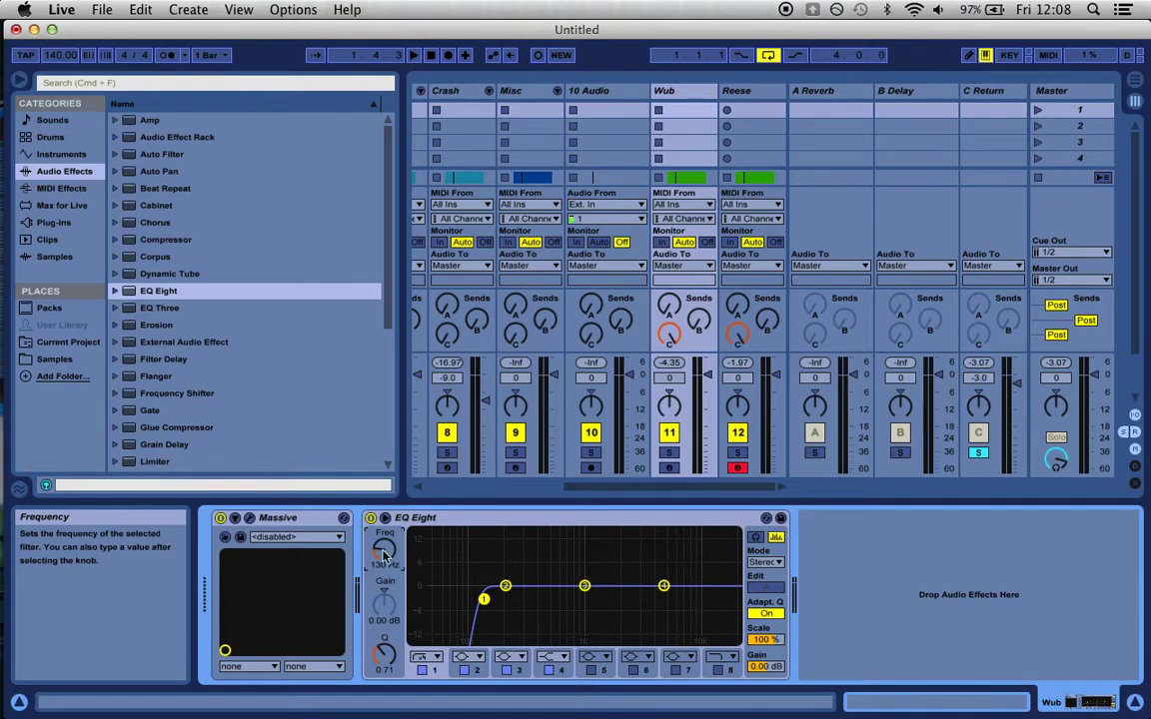
{"action": "left_click", "coordinate": [664, 586]}
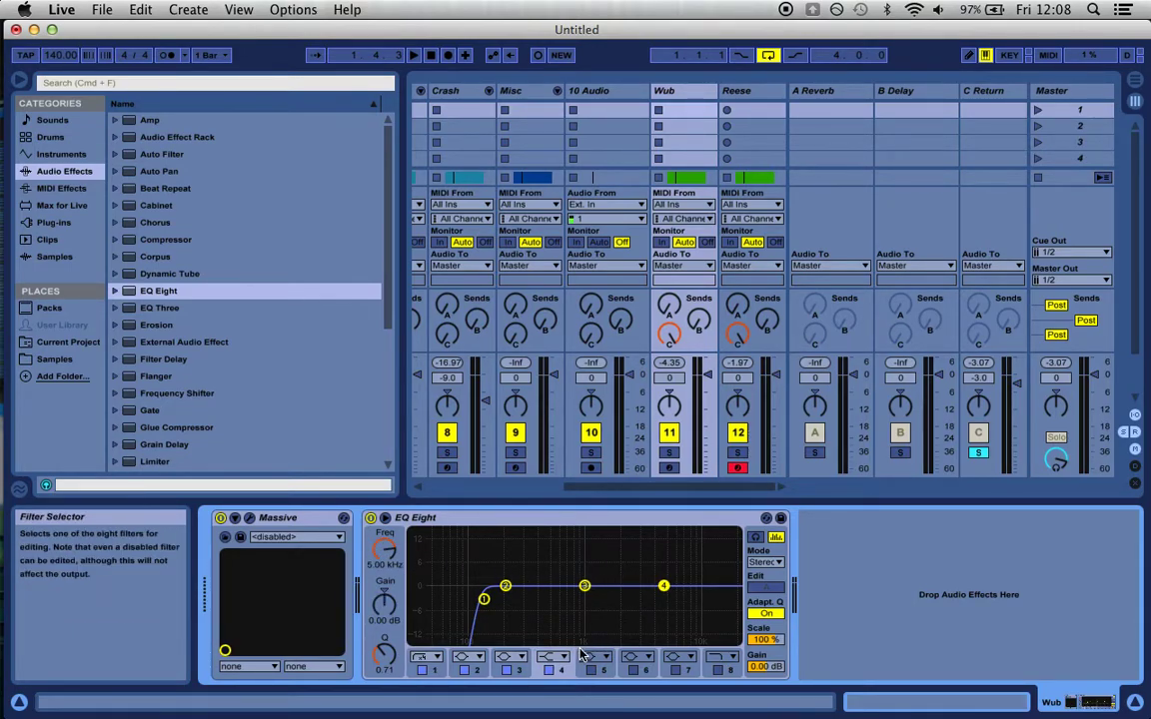
{"action": "left_click", "coordinate": [753, 95]}
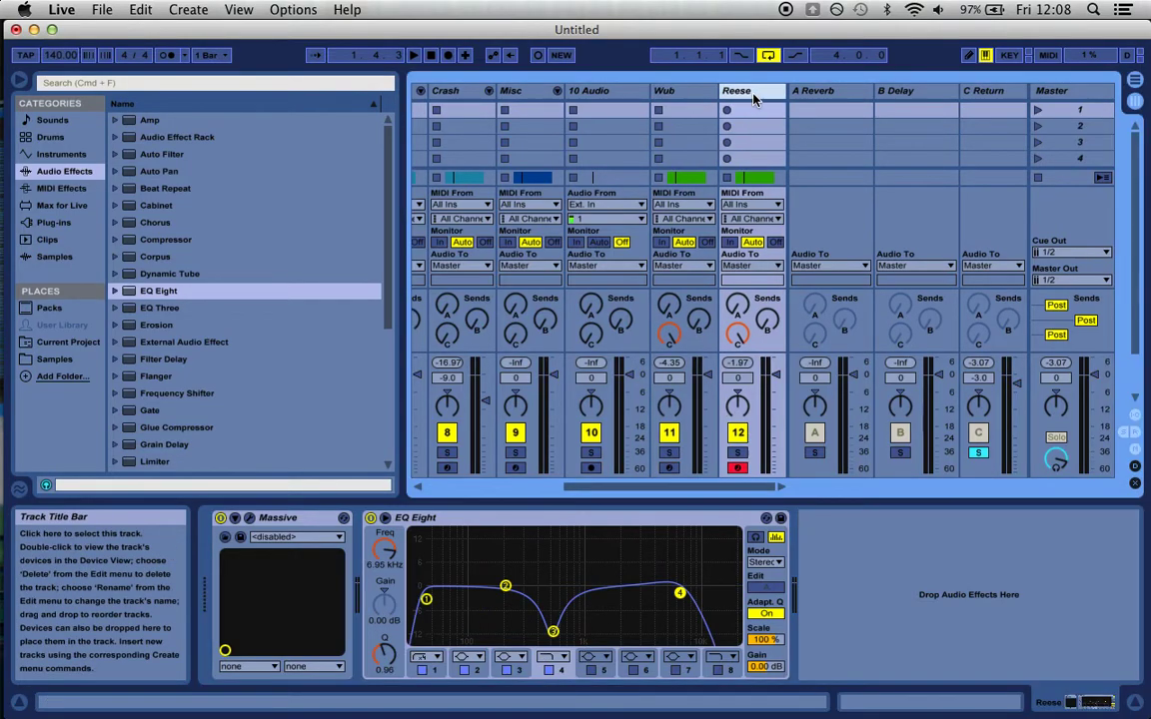
{"action": "left_click", "coordinate": [703, 94]}
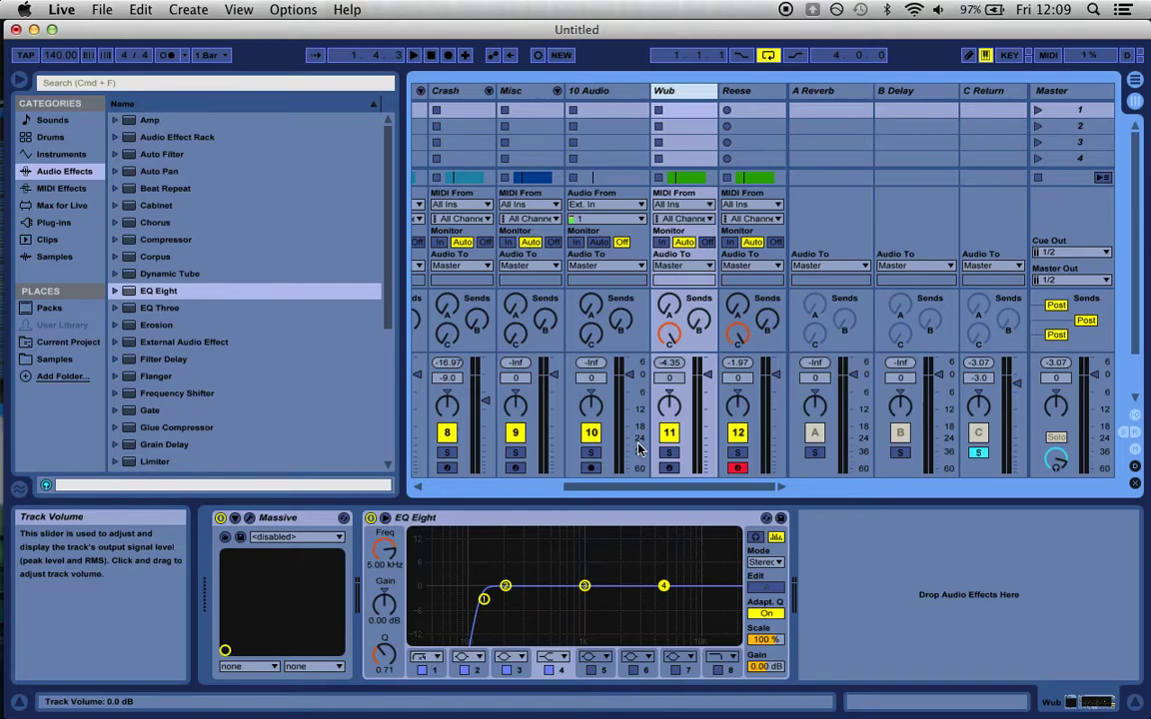
- During playback, change Wub's EQ band 4 to a high cut at 4.34 kHz with a Q of 0.75
{"action": "key", "text": "space"}
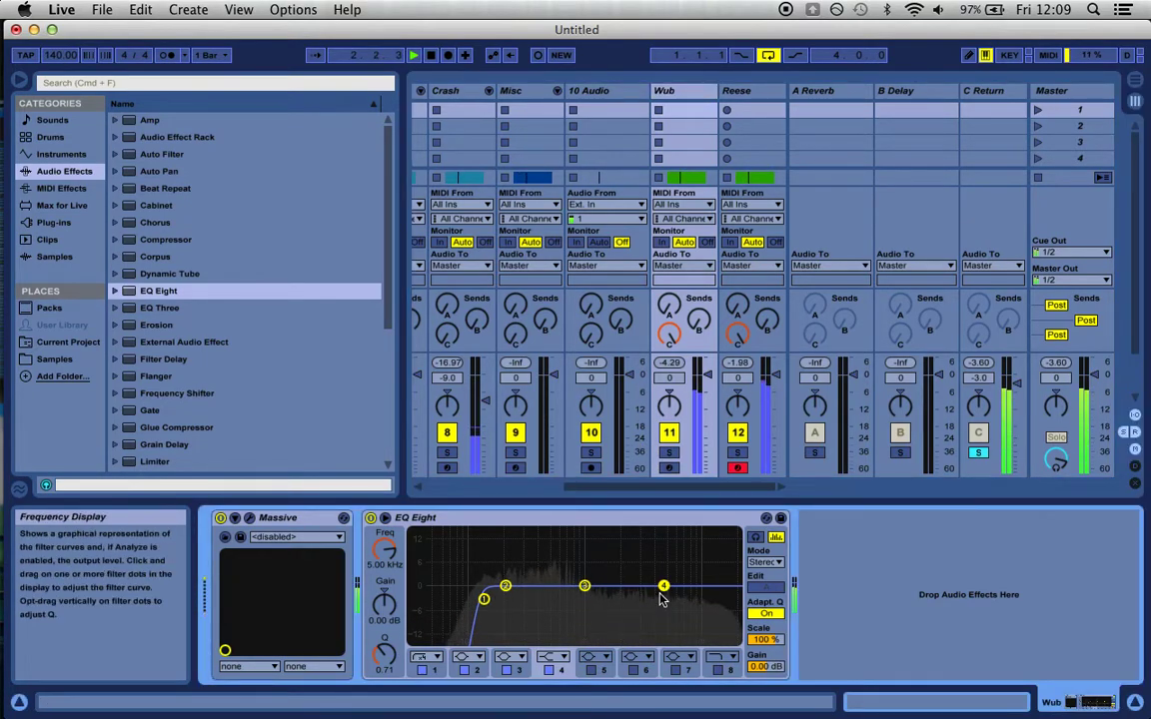
{"action": "left_click", "coordinate": [562, 656]}
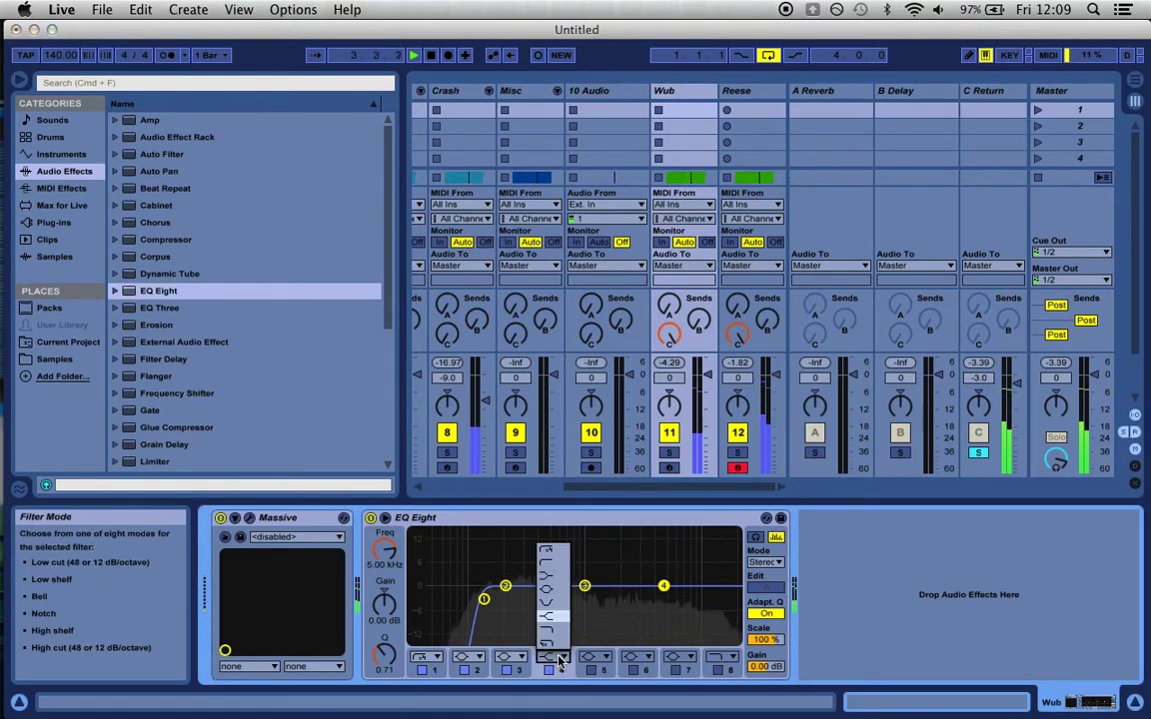
{"action": "left_click", "coordinate": [561, 629]}
{"action": "left_click_drag", "start_coordinate": [386, 551], "coordinate": [386, 552]}
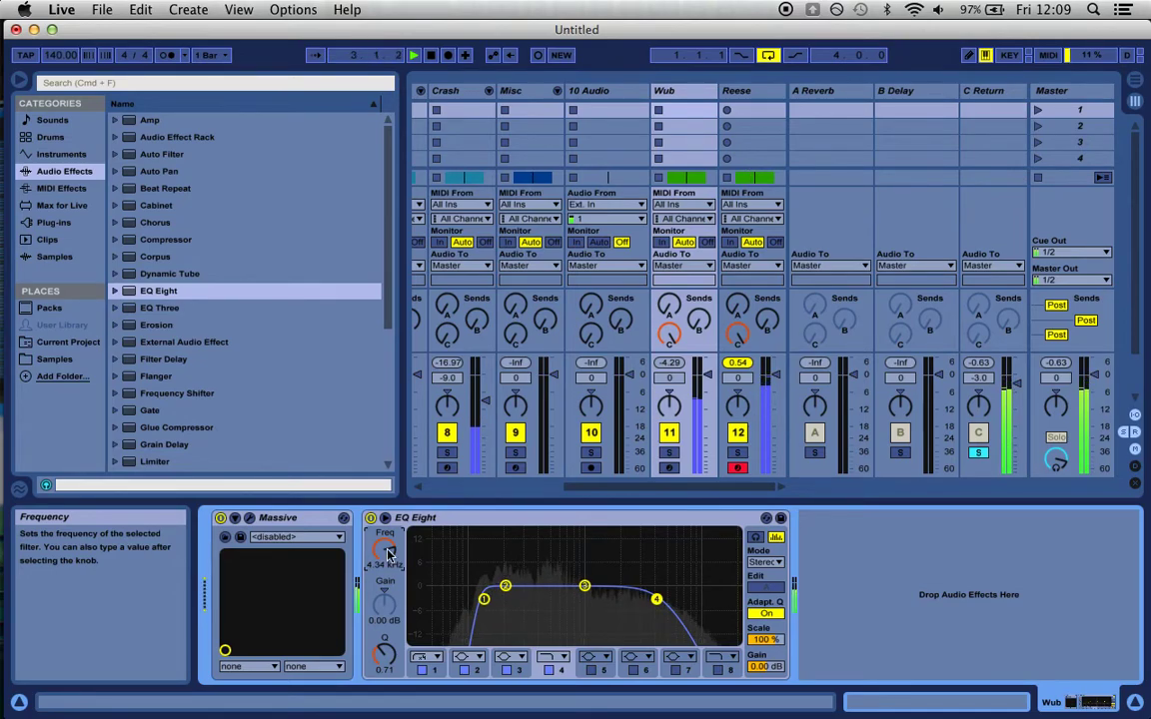
{"action": "left_click_drag", "start_coordinate": [387, 677], "coordinate": [385, 664]}
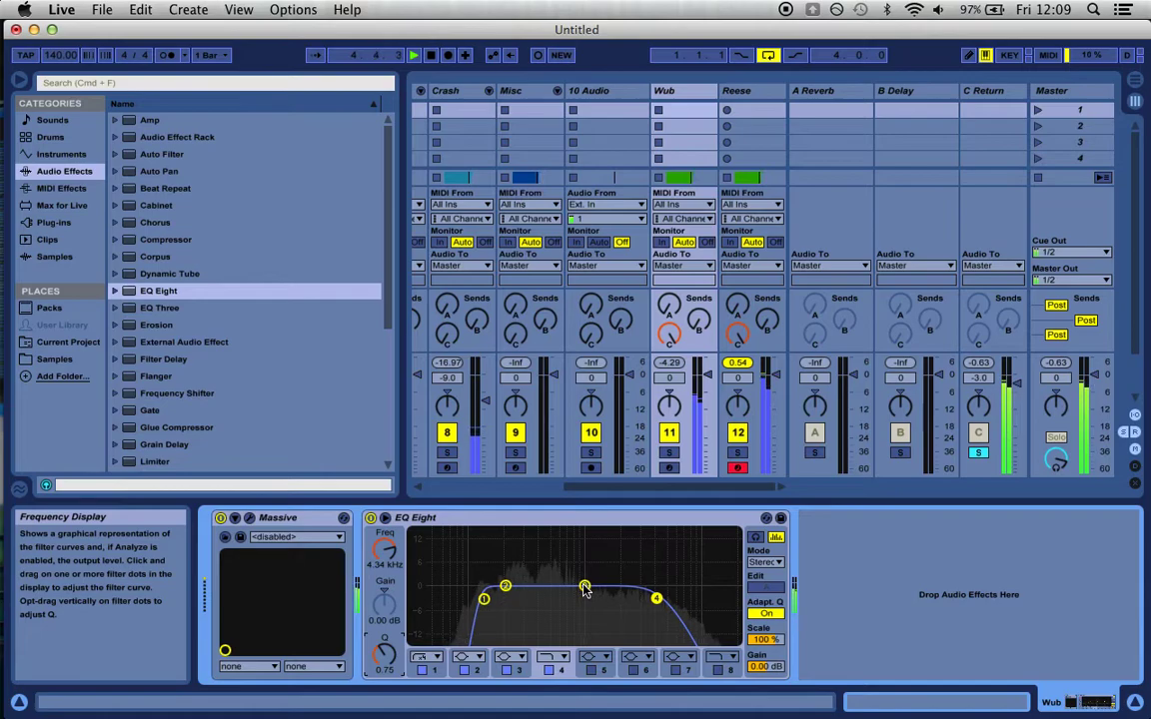
- Try a 15.0 dB boost at 367 Hz with a Q of 1.72 on Wub's EQ band 3, then stop playback
{"action": "left_click_drag", "start_coordinate": [584, 588], "coordinate": [554, 532]}
{"action": "left_click_drag", "start_coordinate": [397, 650], "coordinate": [398, 629]}
{"action": "left_click_drag", "start_coordinate": [555, 532], "coordinate": [534, 531]}
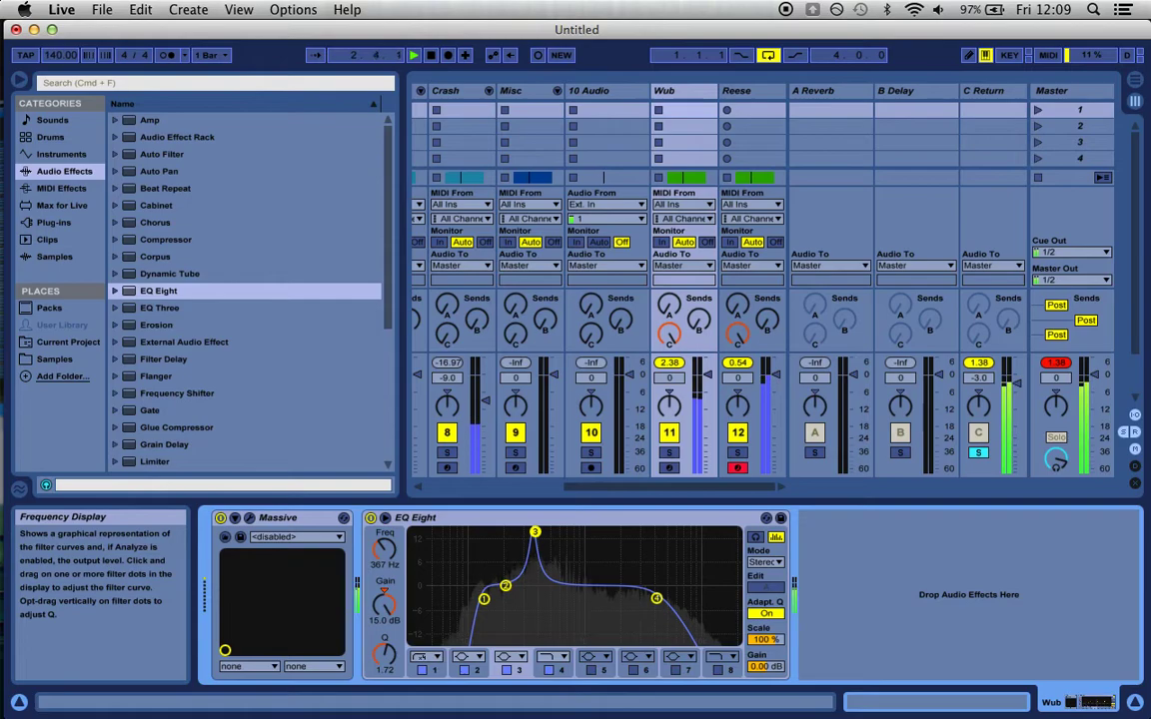
{"action": "key", "text": "space"}
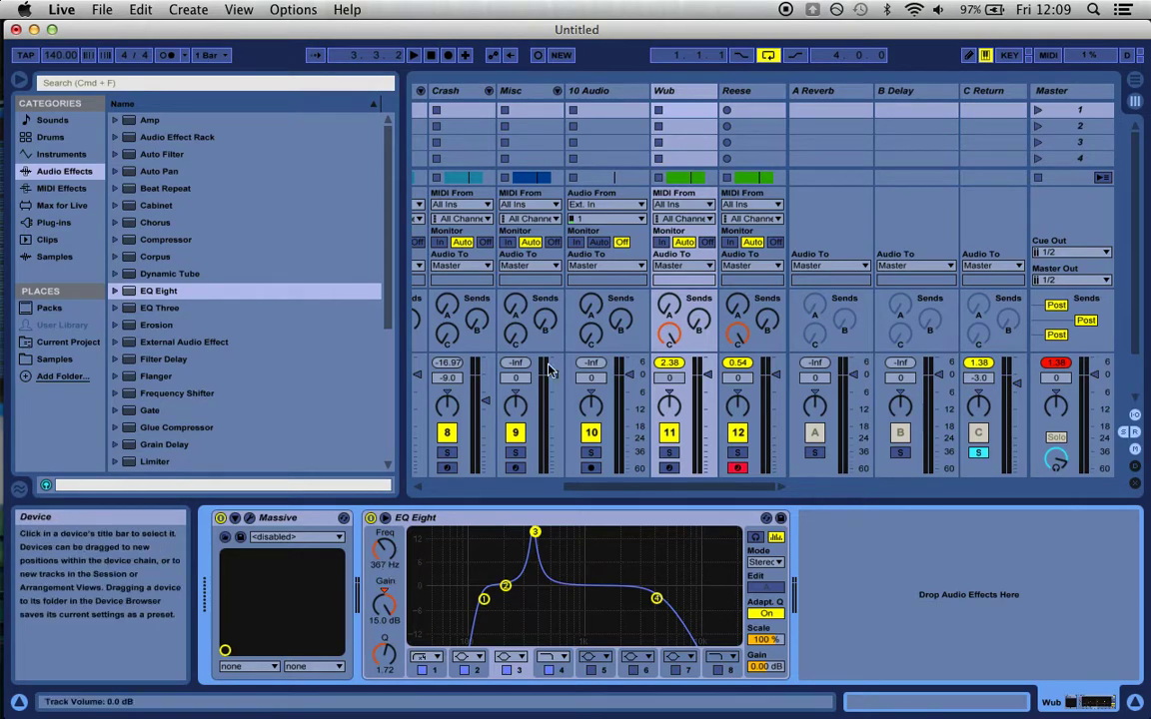
- Set the frequency of the EQ band 3 dip on the Reese track to 400 Hz
{"action": "left_click", "coordinate": [744, 91]}
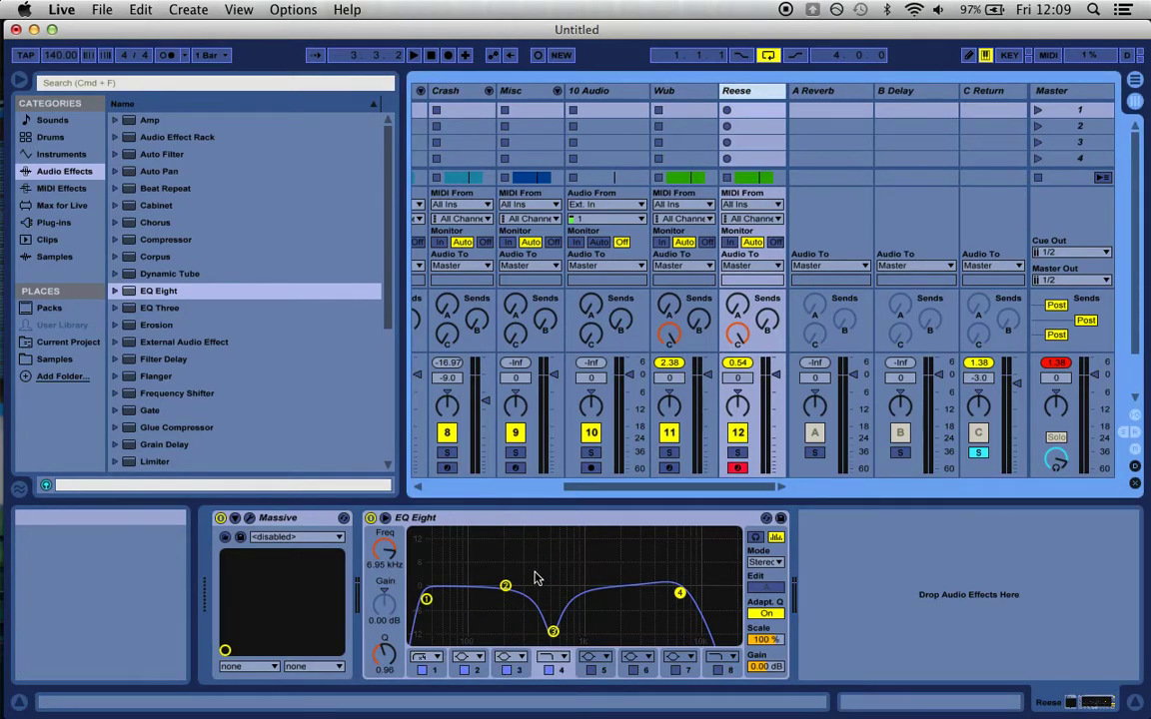
{"action": "left_click", "coordinate": [554, 631]}
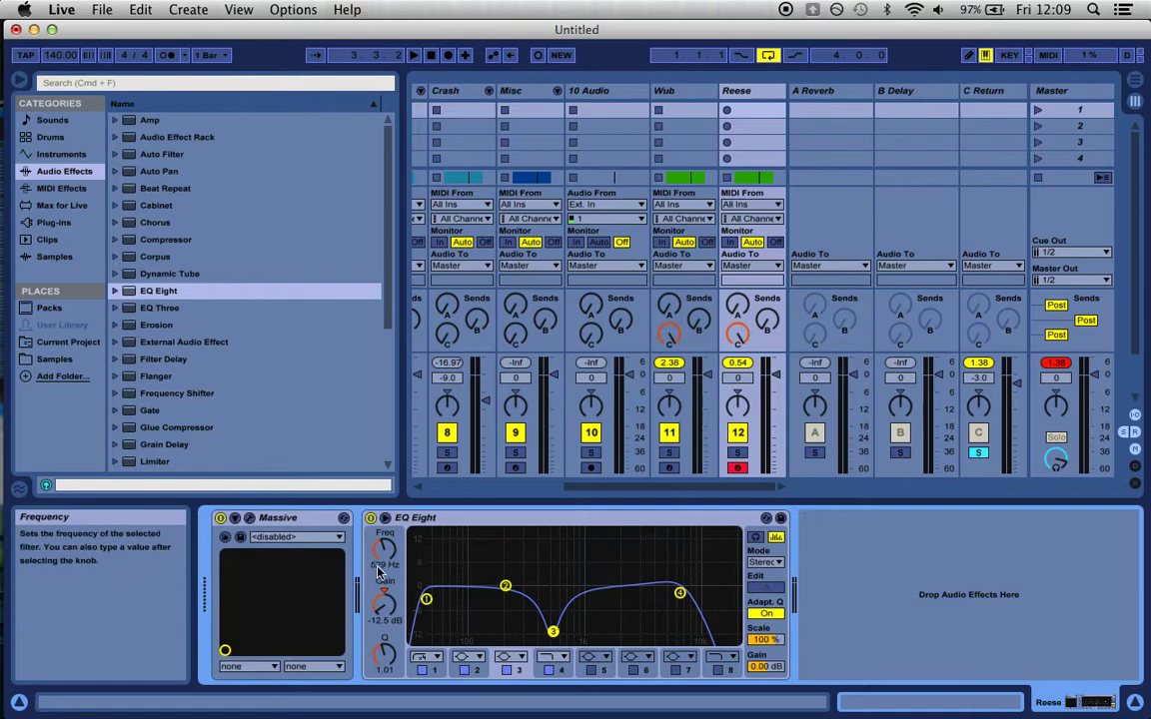
{"action": "left_click_drag", "start_coordinate": [377, 572], "coordinate": [380, 570]}
{"action": "type", "text": "400"}
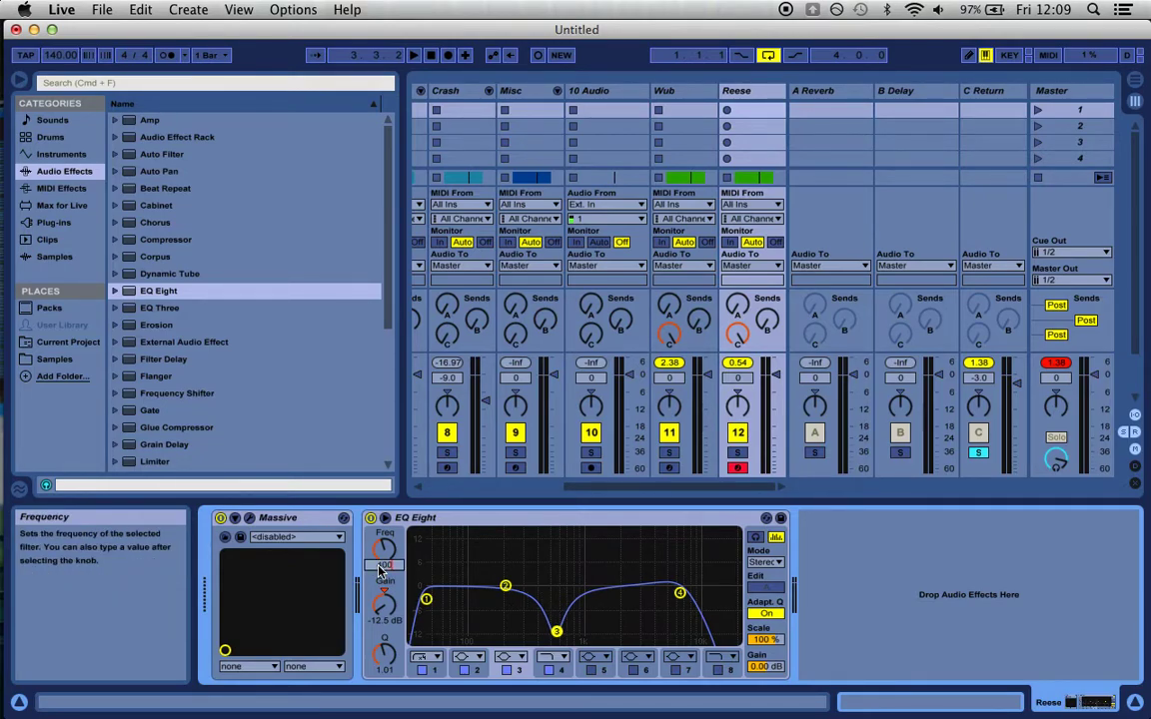
{"action": "key", "text": "Return"}
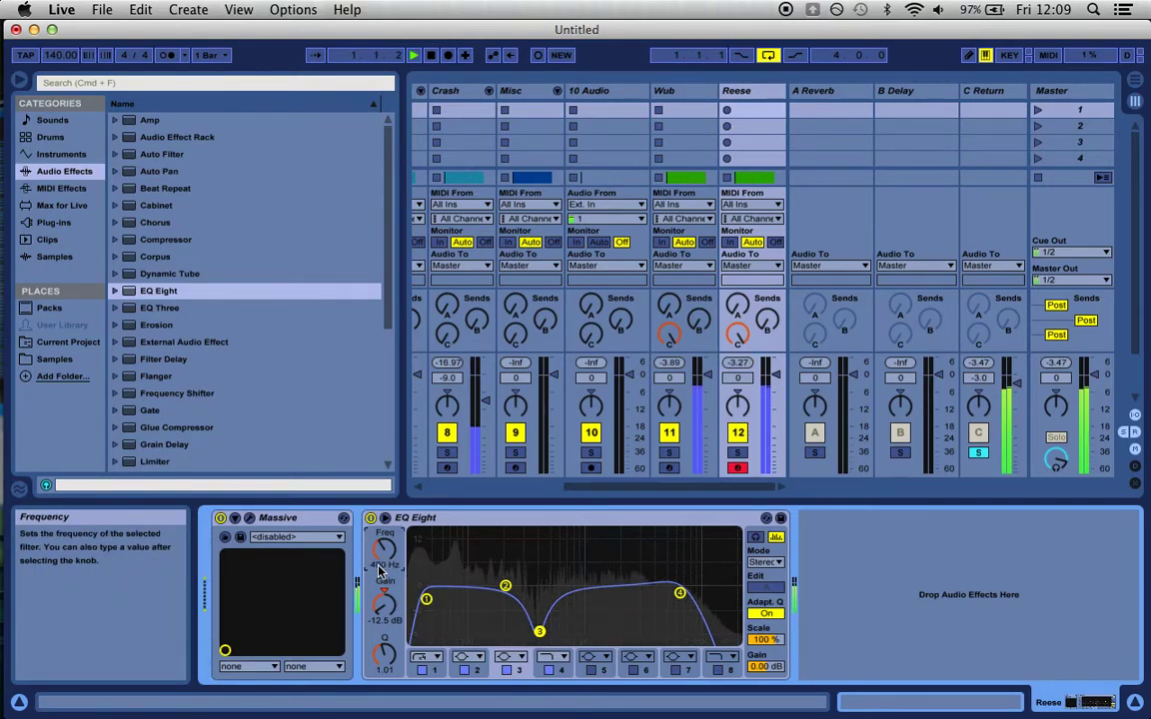
- Reduce Wub's EQ band 3 to 2.60 dB at 323 Hz and deactivate the band, then play the loop
{"action": "left_click", "coordinate": [697, 90]}
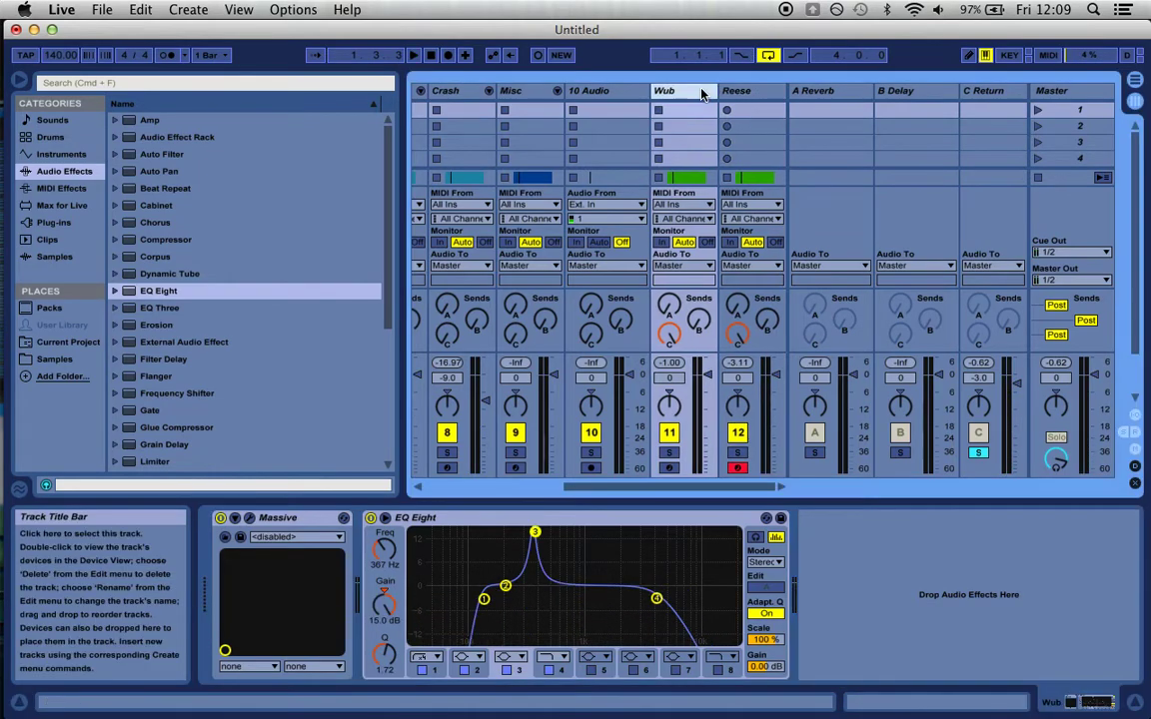
{"action": "left_click_drag", "start_coordinate": [535, 536], "coordinate": [528, 577]}
{"action": "left_click", "coordinate": [507, 670]}
{"action": "key", "text": "space"}
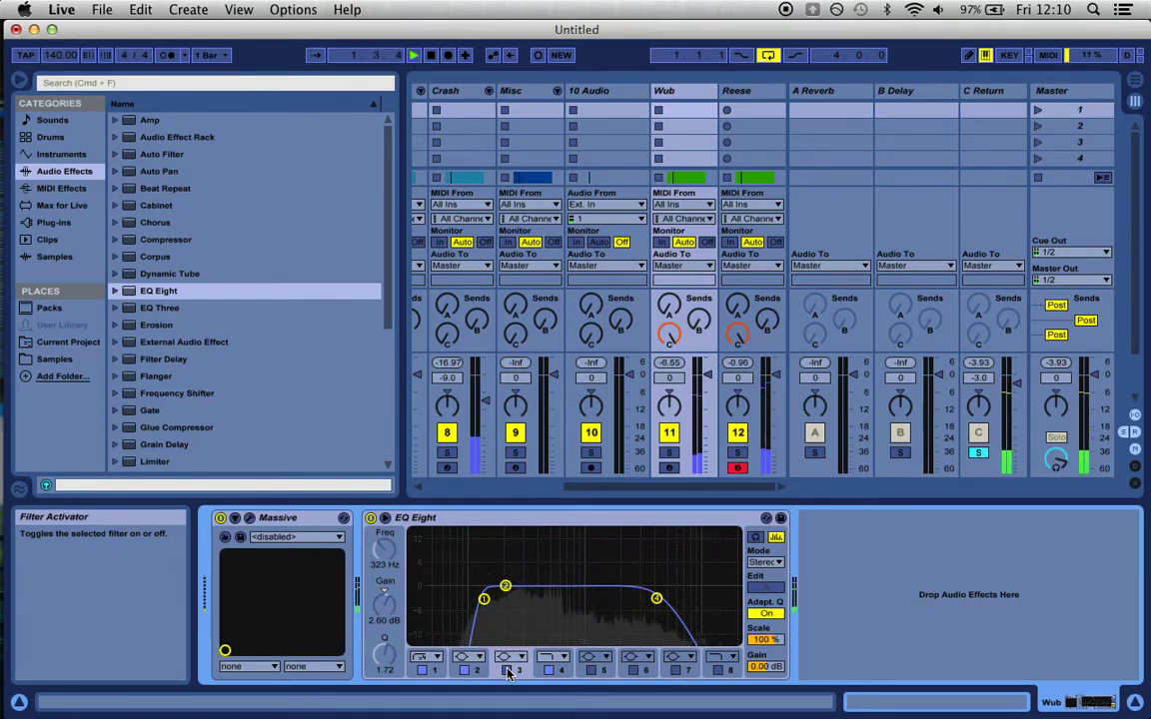
- Fine-tune Wub's EQ band 1 Q and set band 2 to a 1.61 dB boost at 519 Hz with a Q of 2.29
{"action": "left_click", "coordinate": [483, 598]}
{"action": "left_click_drag", "start_coordinate": [384, 654], "coordinate": [385, 653]}
{"action": "key", "text": "space"}
{"action": "left_click_drag", "start_coordinate": [506, 588], "coordinate": [552, 584]}
{"action": "left_click_drag", "start_coordinate": [391, 662], "coordinate": [391, 648]}
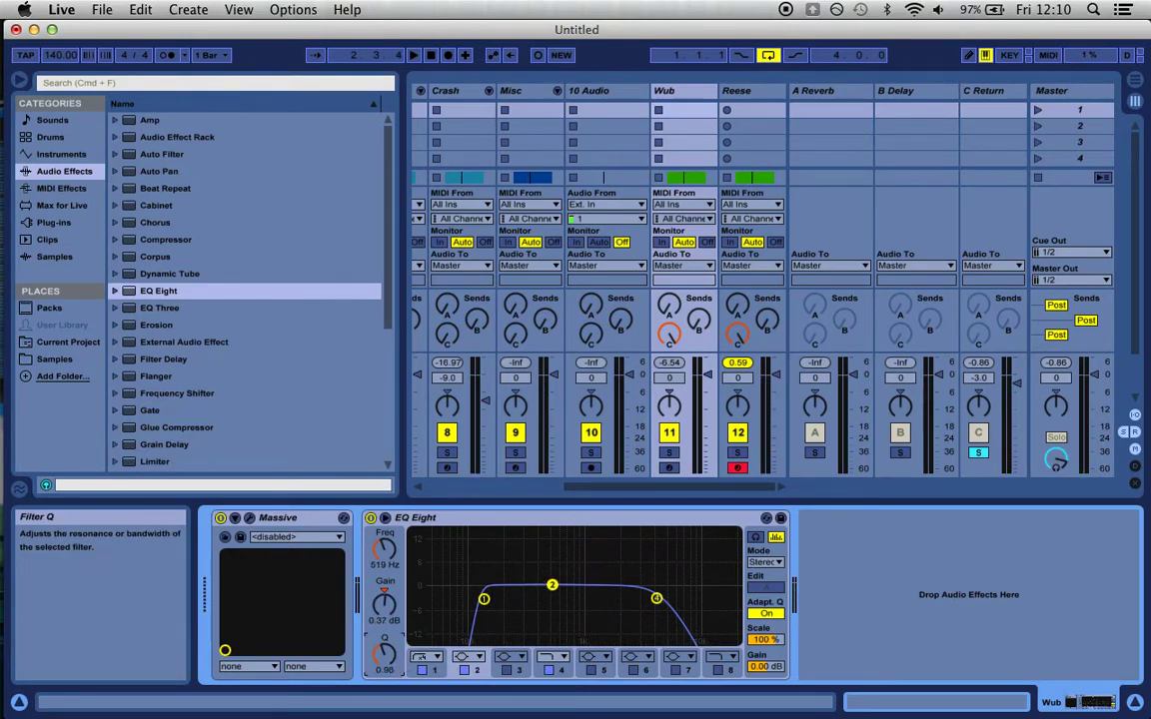
{"action": "left_click_drag", "start_coordinate": [551, 585], "coordinate": [551, 581]}
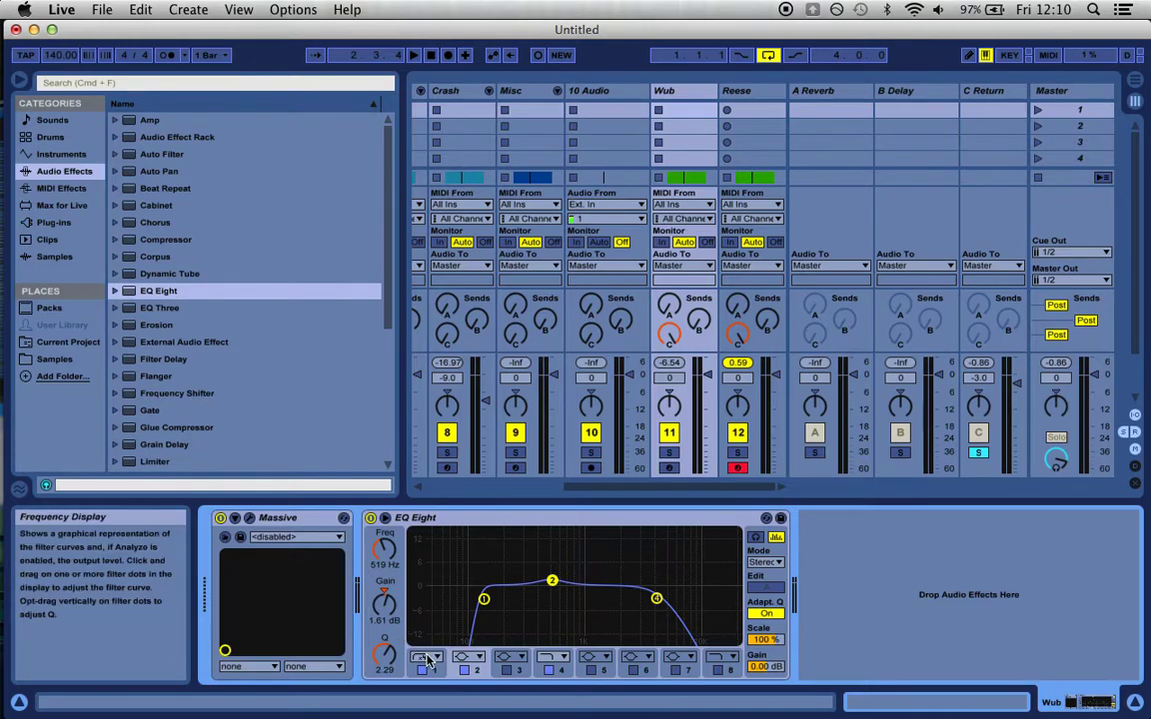
- Play the loop, reactivate Wub's EQ band 3 and set it to a -1.36 dB dip at 329 Hz
{"action": "key", "text": "space"}
{"action": "key", "text": "space"}
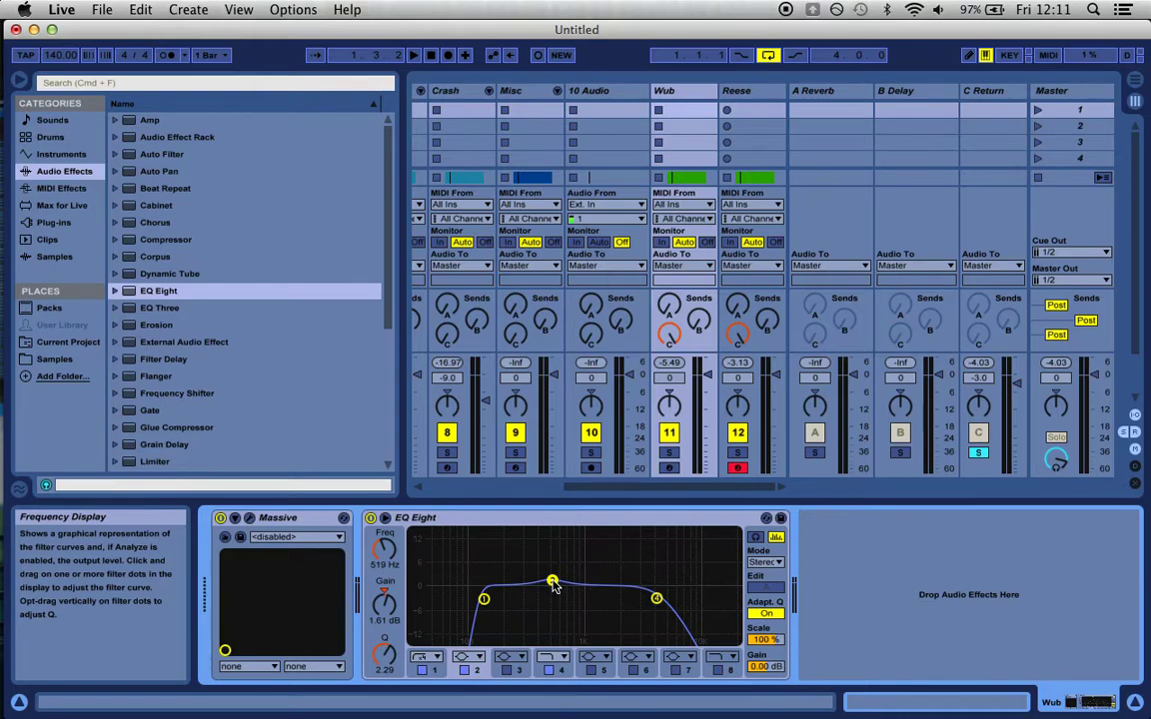
{"action": "key", "text": "space"}
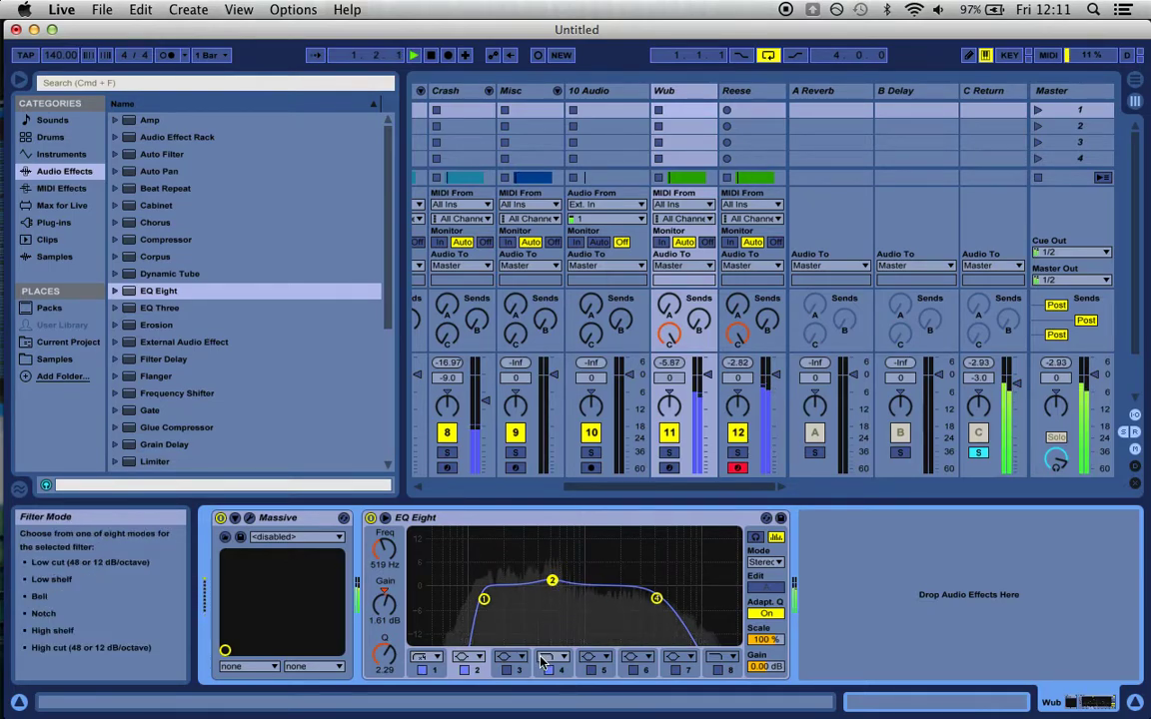
{"action": "left_click", "coordinate": [506, 671]}
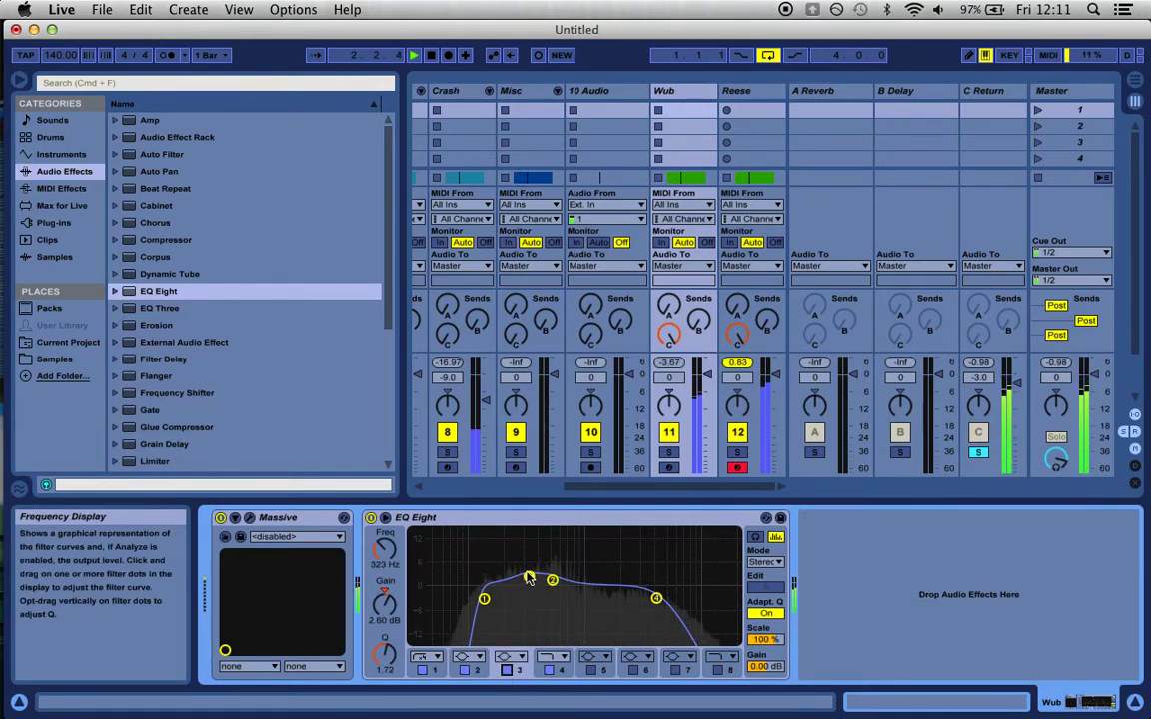
{"action": "left_click_drag", "start_coordinate": [529, 579], "coordinate": [530, 590]}
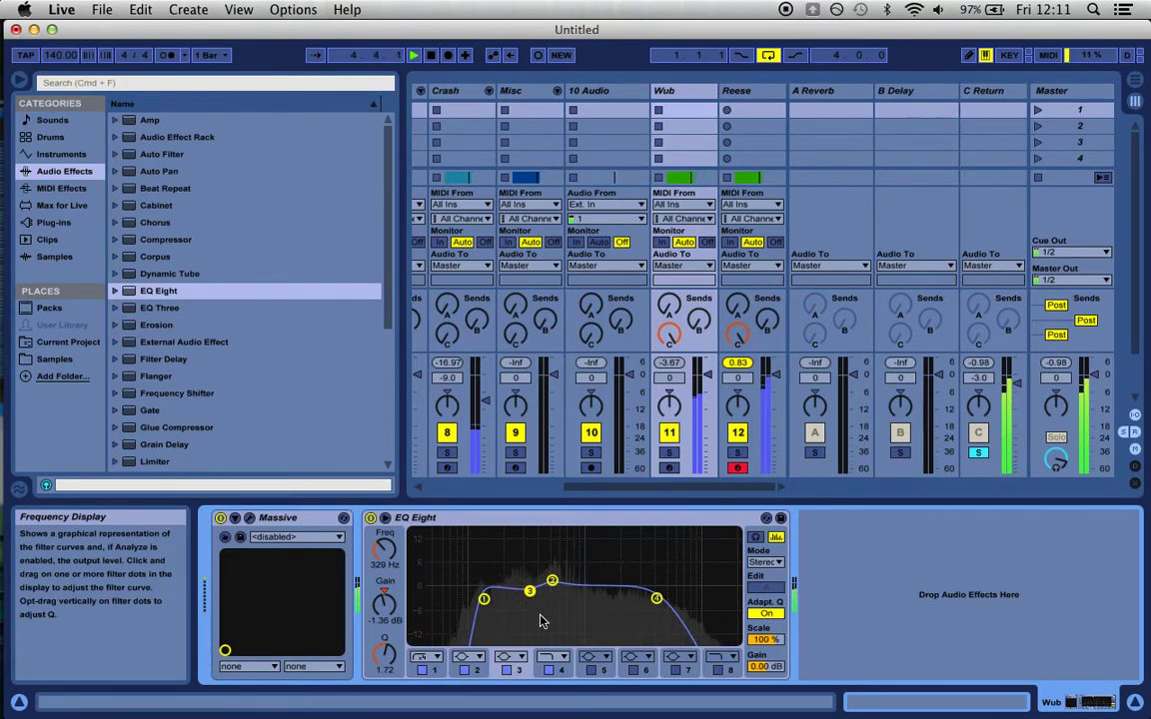
- Activate Wub's EQ band 5 and set band 2 to a 3.84 dB boost at 529 Hz with a Q of 1.52
{"action": "left_click", "coordinate": [592, 671]}
{"action": "left_click_drag", "start_coordinate": [472, 588], "coordinate": [553, 572]}
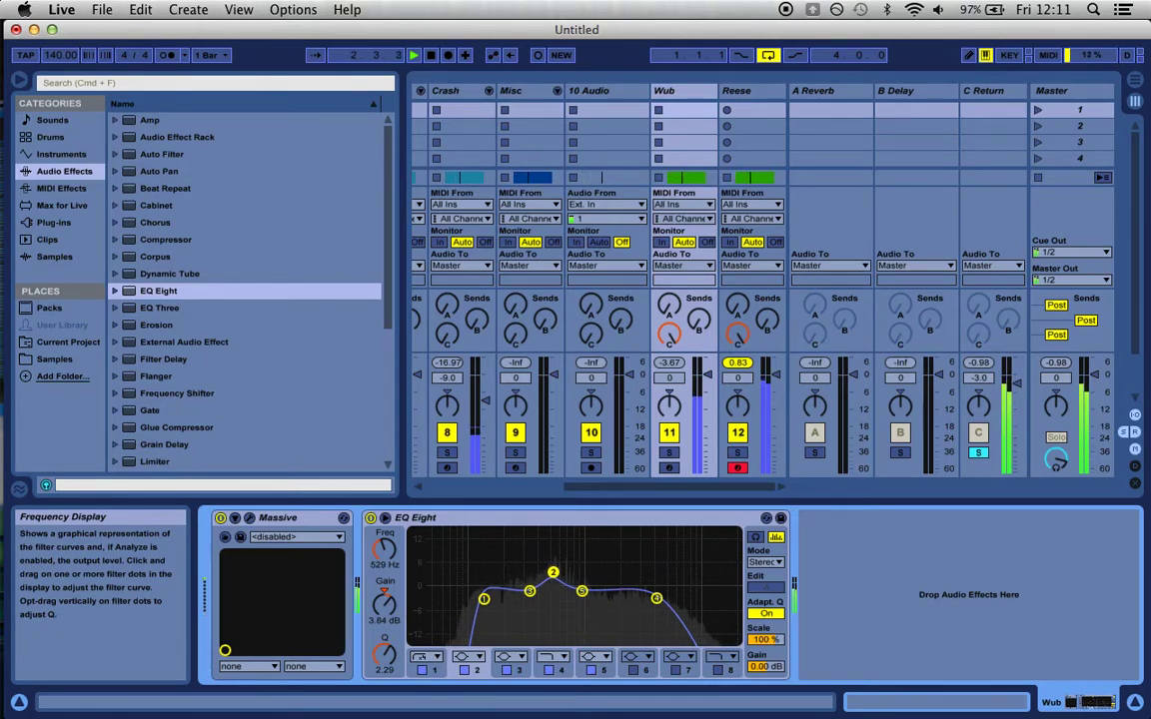
{"action": "left_click_drag", "start_coordinate": [383, 654], "coordinate": [384, 668]}
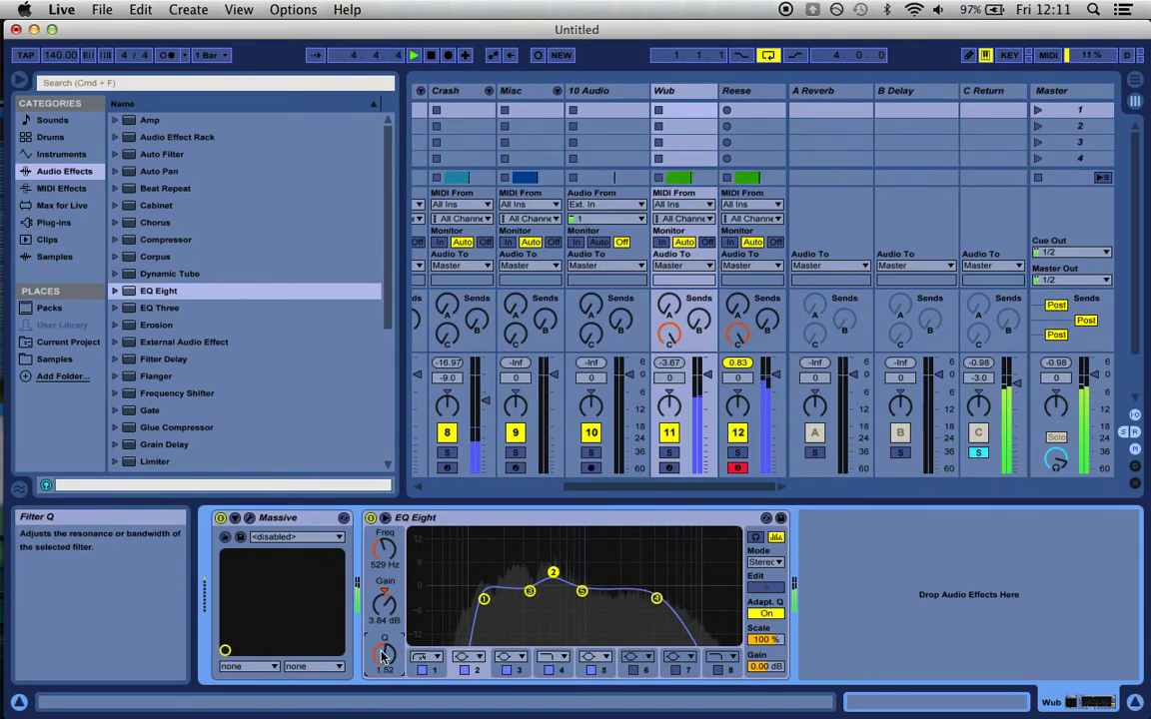
- Lower the Reese track's volume to -3.0 dB and turn the system volume down
{"action": "left_click_drag", "start_coordinate": [776, 375], "coordinate": [779, 393]}
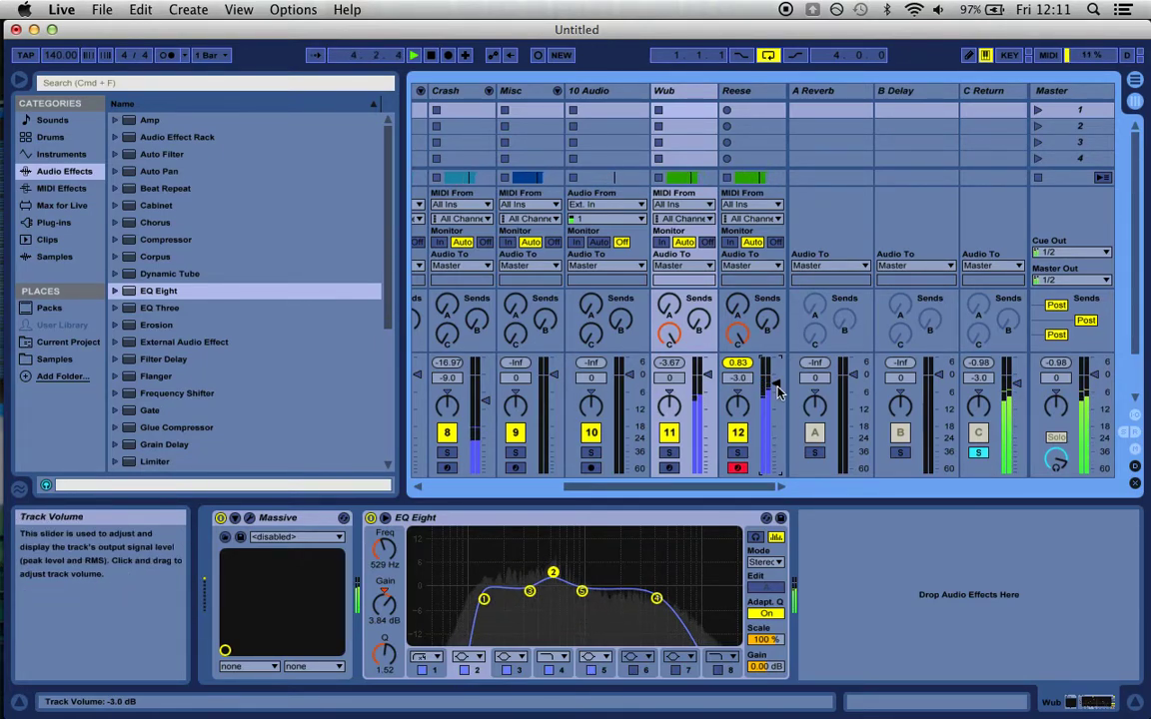
{"action": "key", "text": "XF86AudioLowerVolume"}
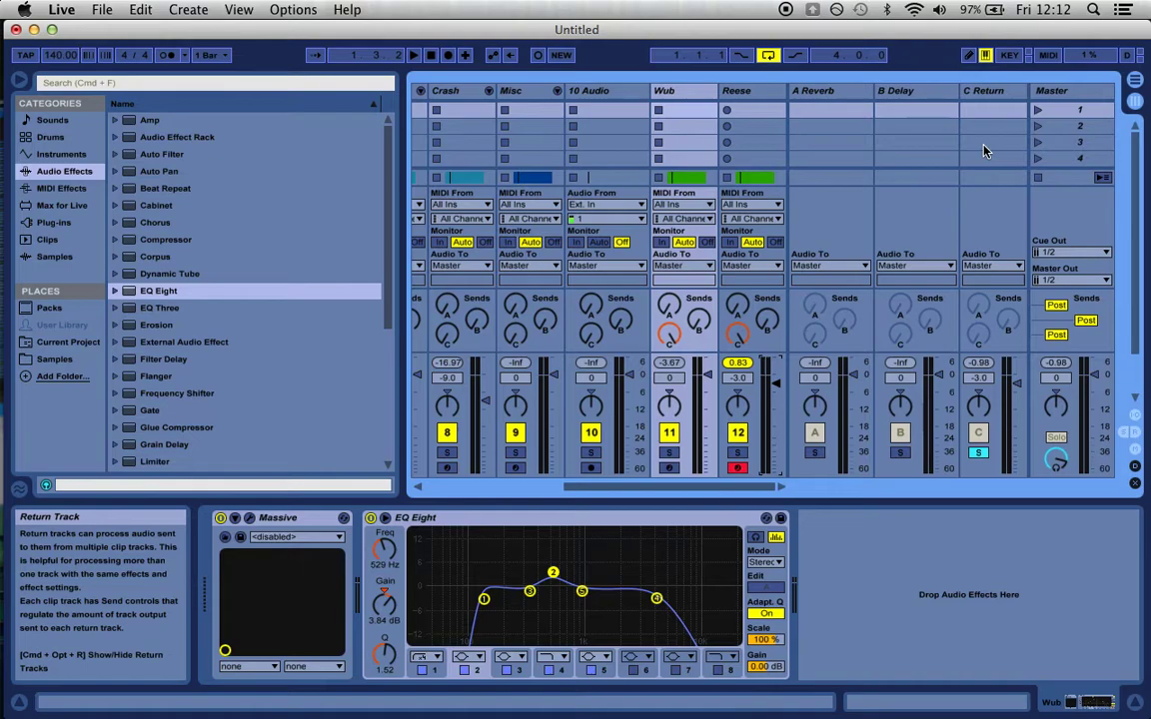
- Insert a new audio track directly below Reese in the Arrangement View and select it
{"action": "key", "text": "Tab"}
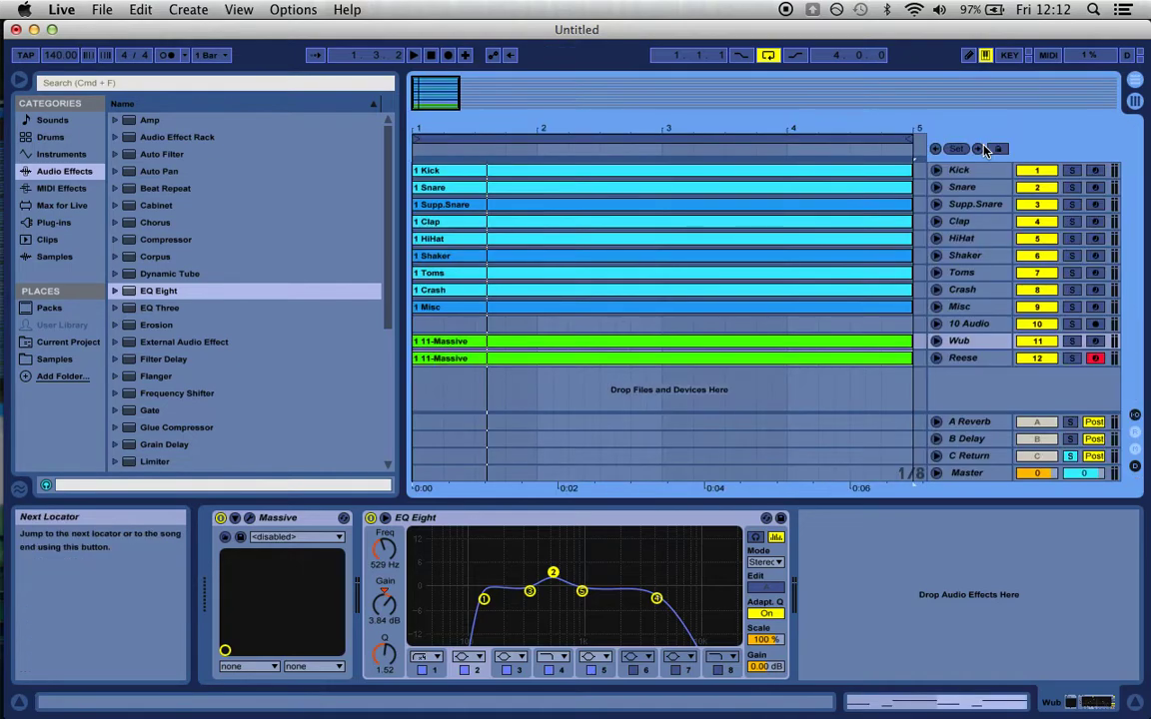
{"action": "left_click", "coordinate": [977, 358]}
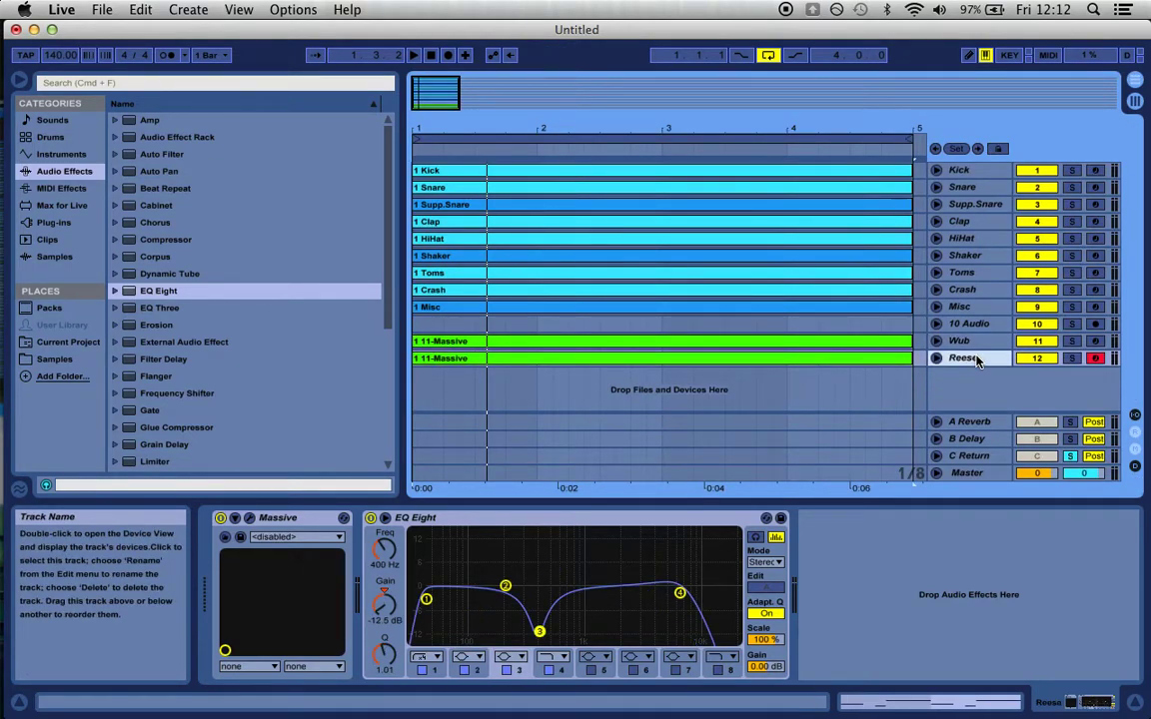
{"action": "key", "text": "super+t"}
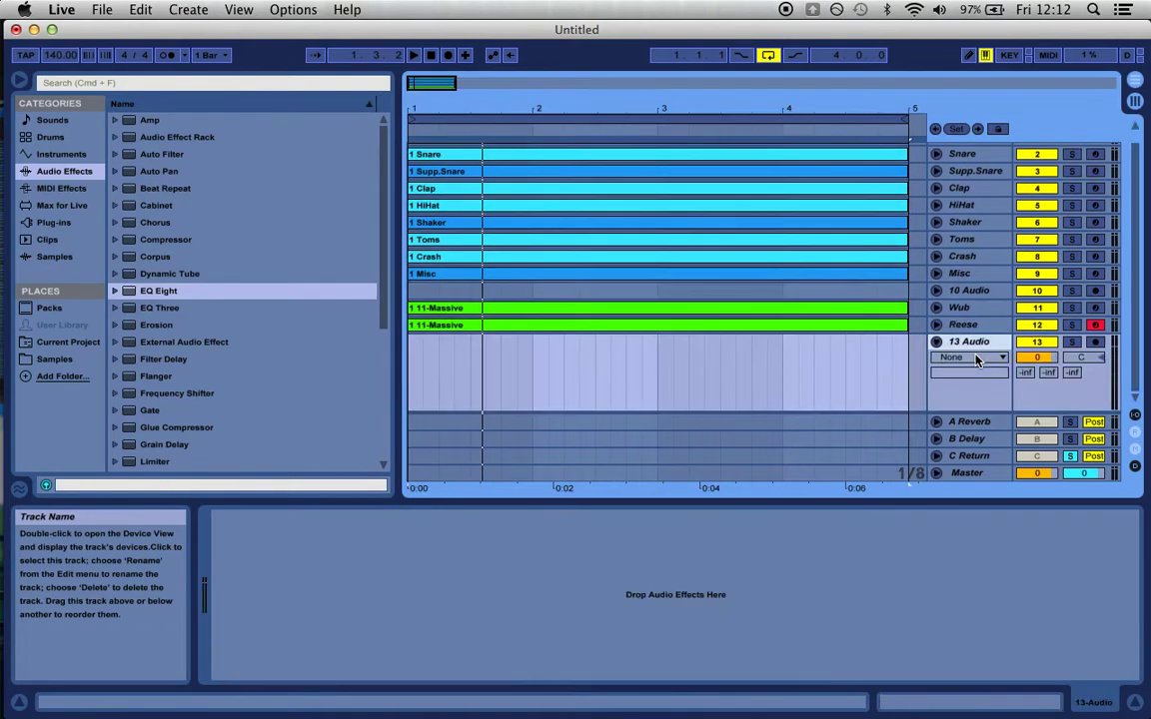
{"action": "left_click", "coordinate": [974, 292]}
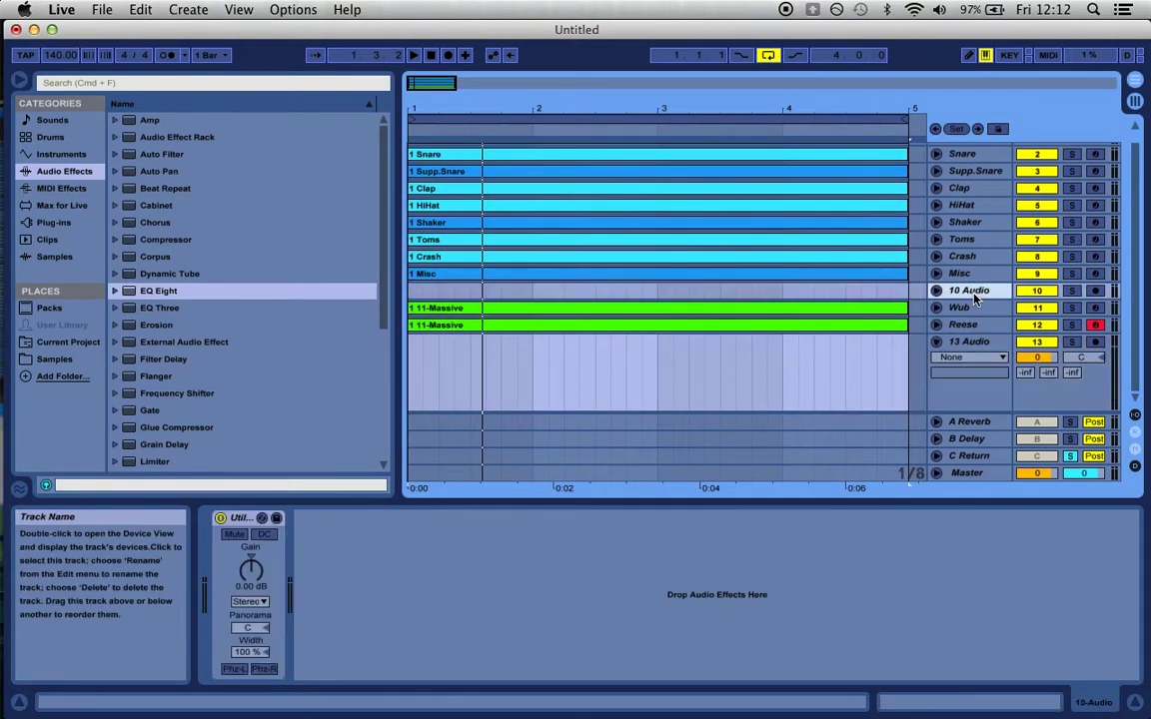
{"action": "left_click", "coordinate": [974, 341]}
- Set the 13 Audio track's input to C-Return in the Session View and arm the track for recording
{"action": "key", "text": "Tab"}
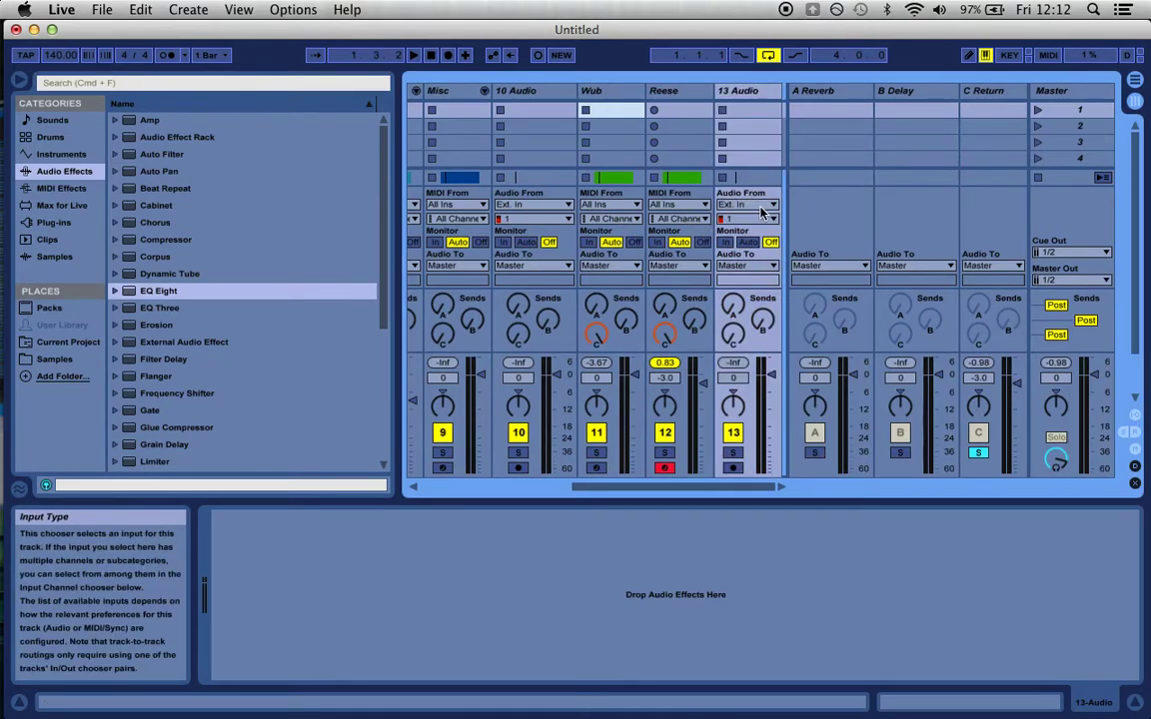
{"action": "left_click", "coordinate": [763, 204]}
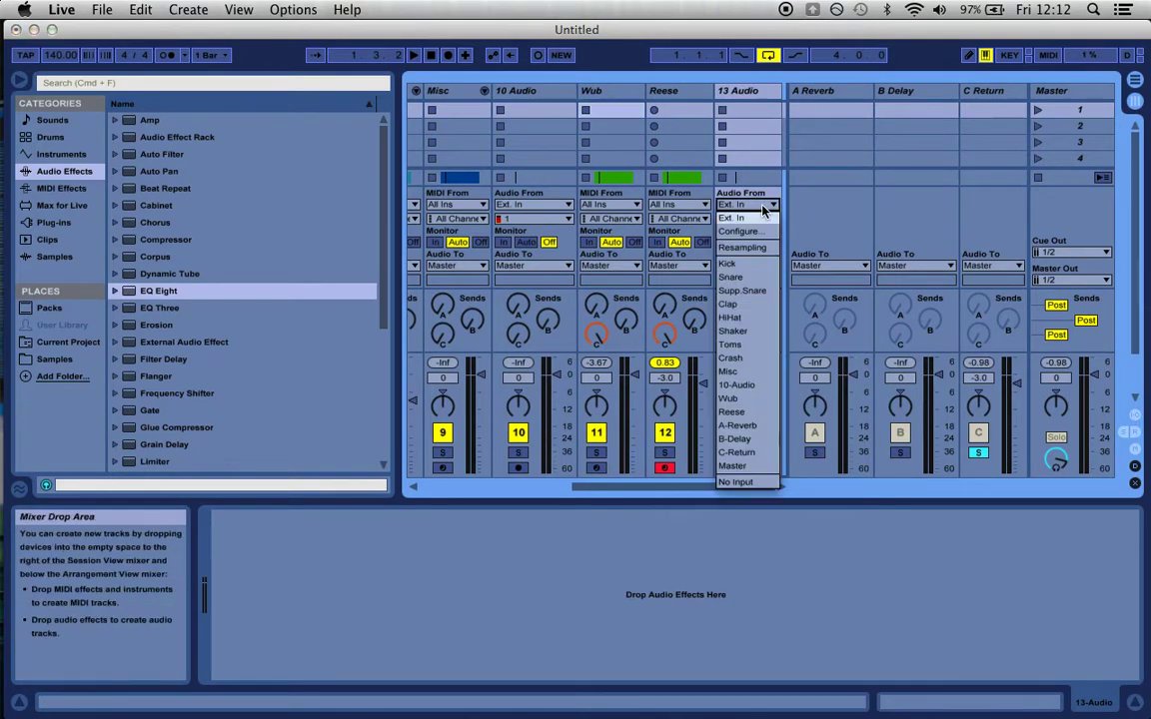
{"action": "left_click", "coordinate": [740, 454]}
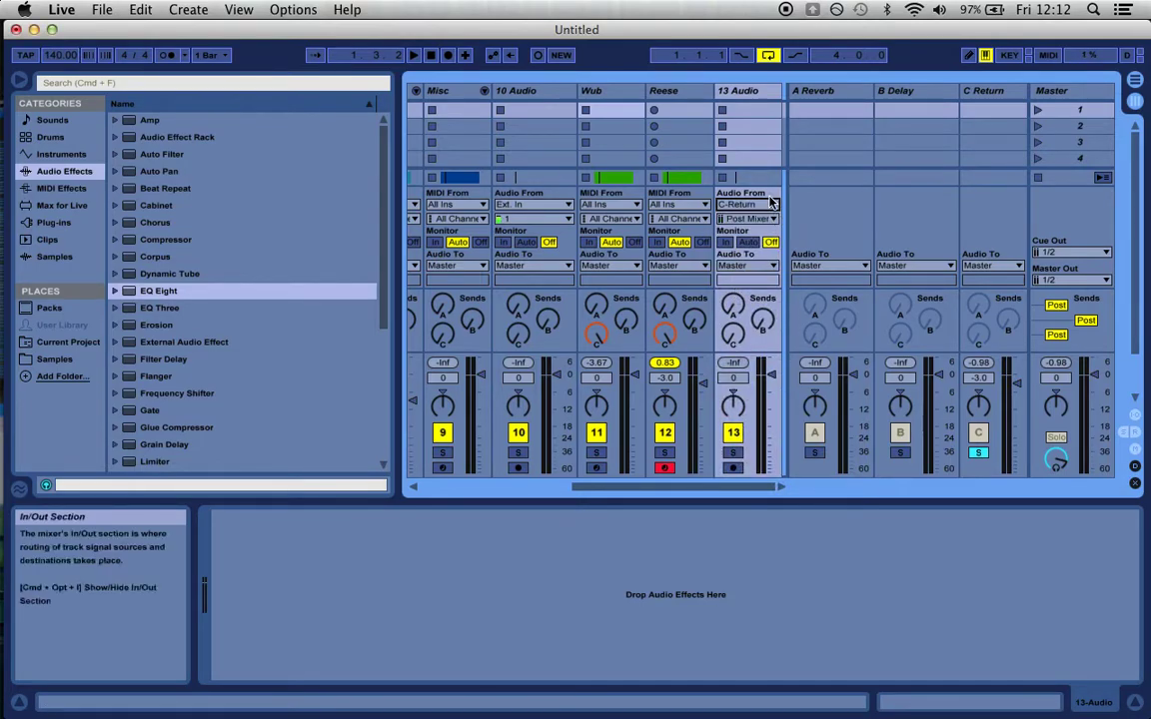
{"action": "left_click", "coordinate": [733, 468]}
- Unsolo the C Return track in the Arrangement View and turn the system volume down
{"action": "key", "text": "Tab"}
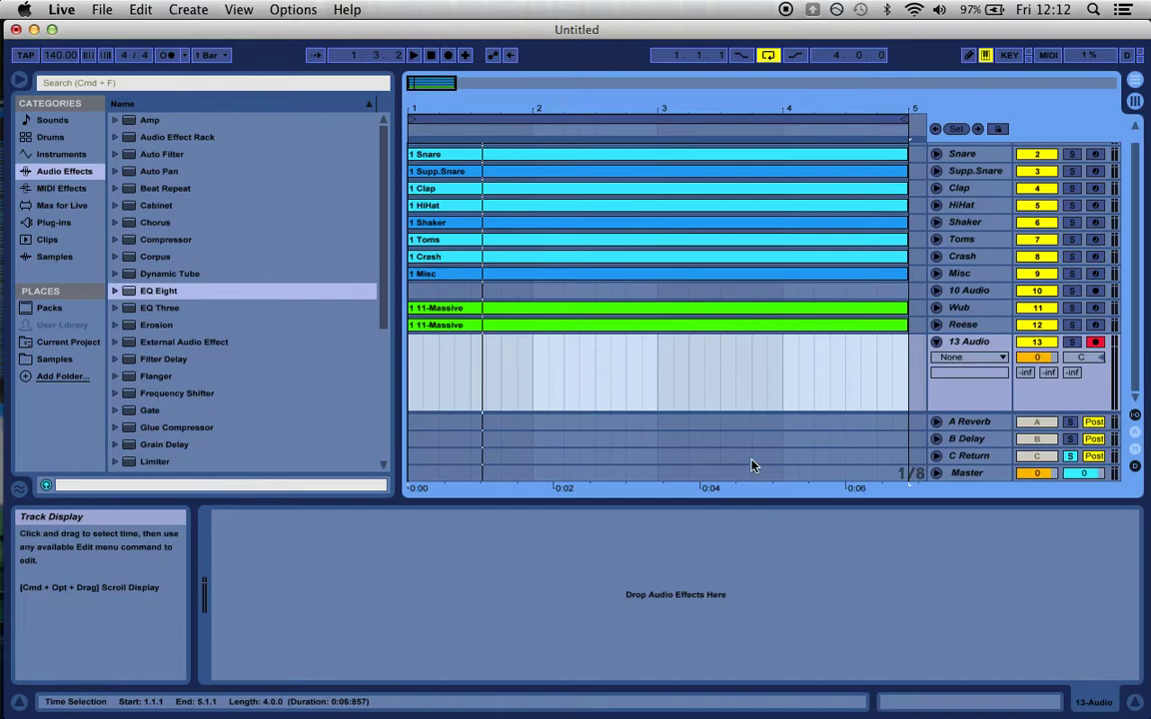
{"action": "left_click", "coordinate": [1071, 456]}
{"action": "key", "text": "XF86AudioLowerVolume"}
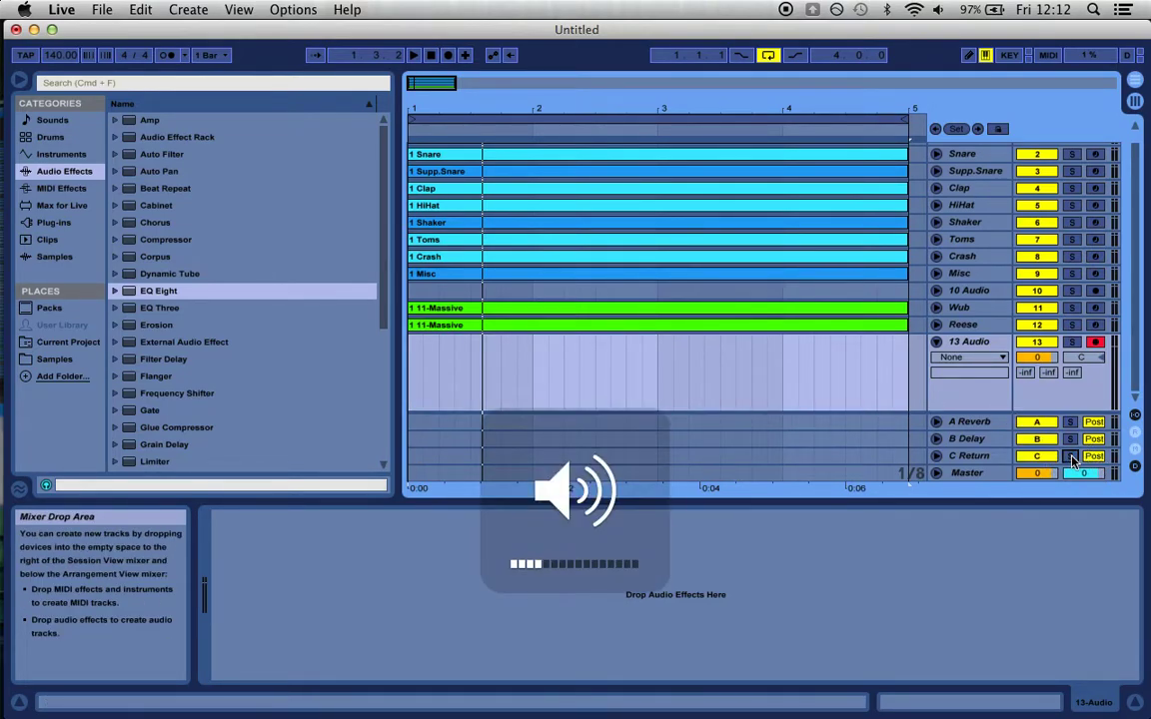
- Record the C Return output onto 13 Audio from 1.1.1 to just past bar 5 with the arrangement loop switched off
{"action": "left_click", "coordinate": [411, 380]}
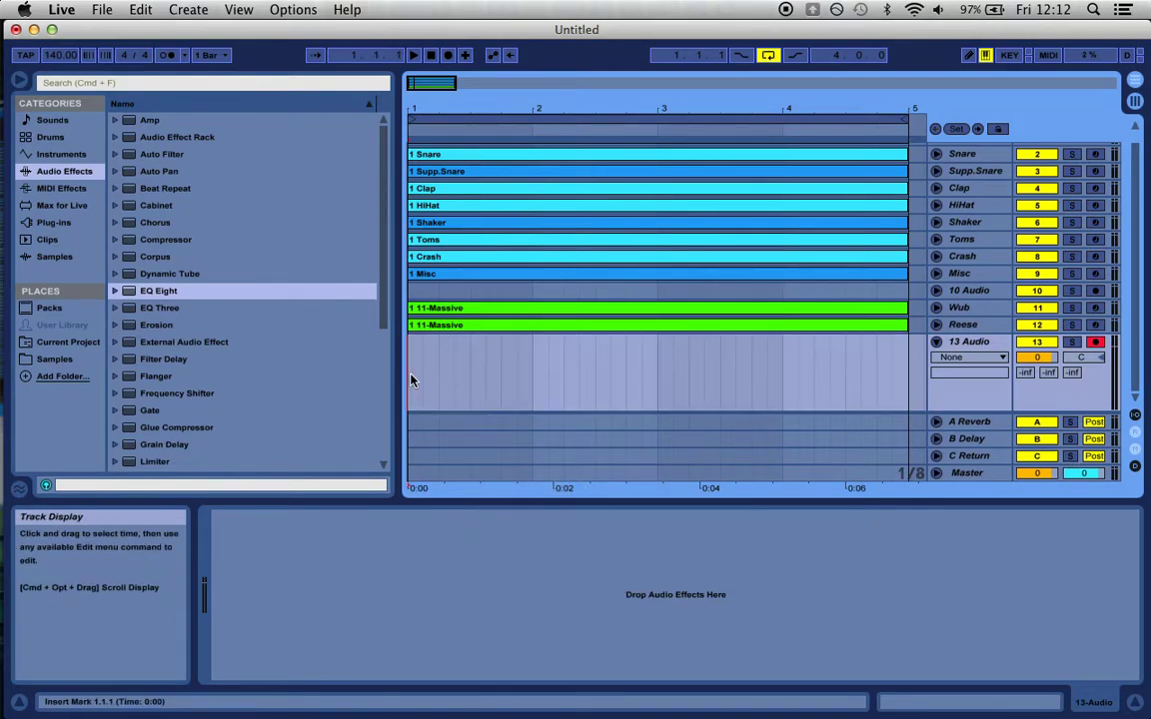
{"action": "left_click", "coordinate": [448, 55]}
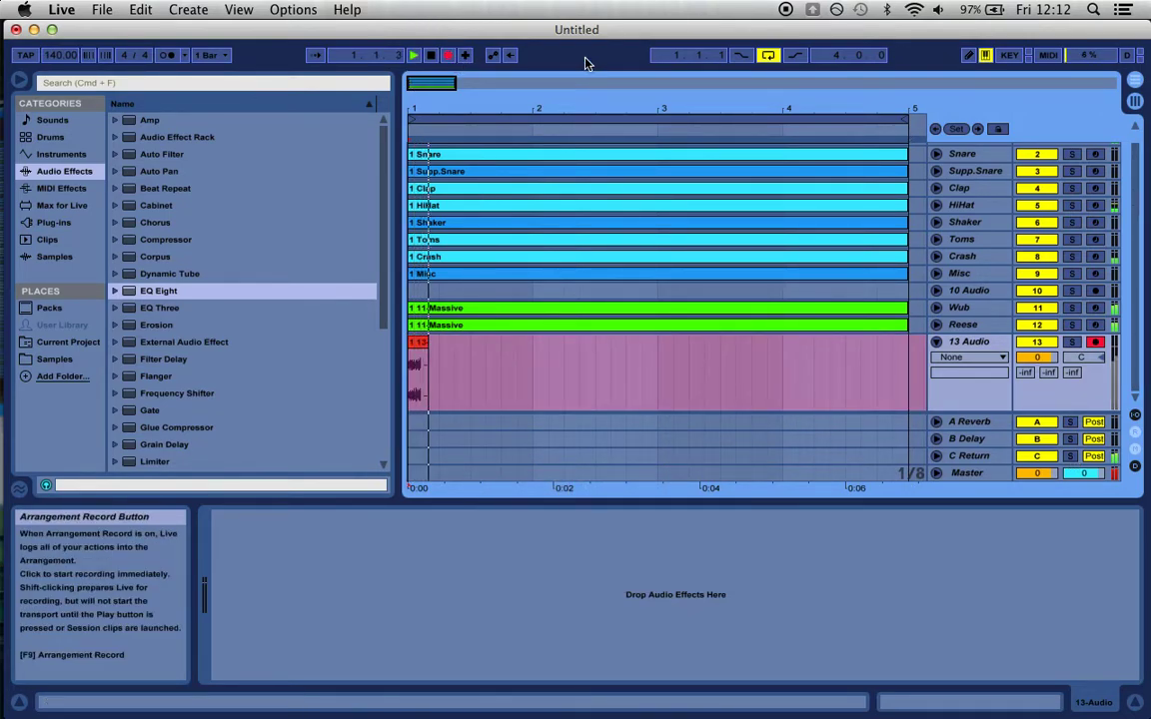
{"action": "left_click", "coordinate": [769, 55]}
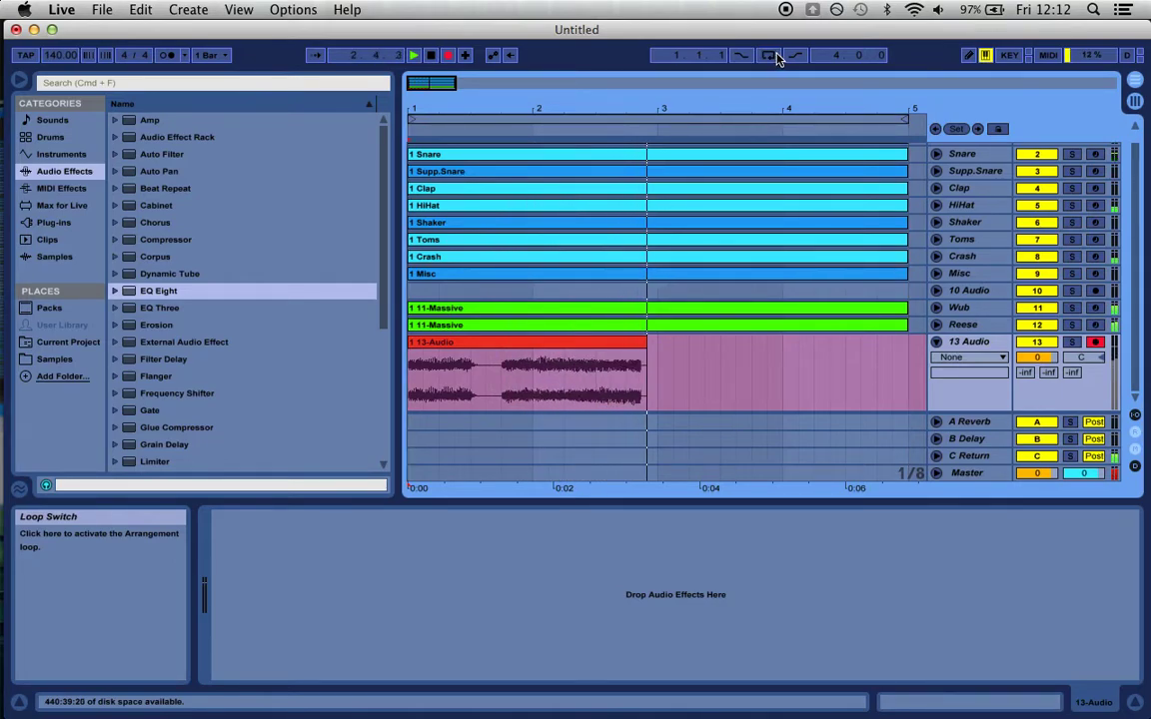
{"action": "key", "text": "super+shift+f"}
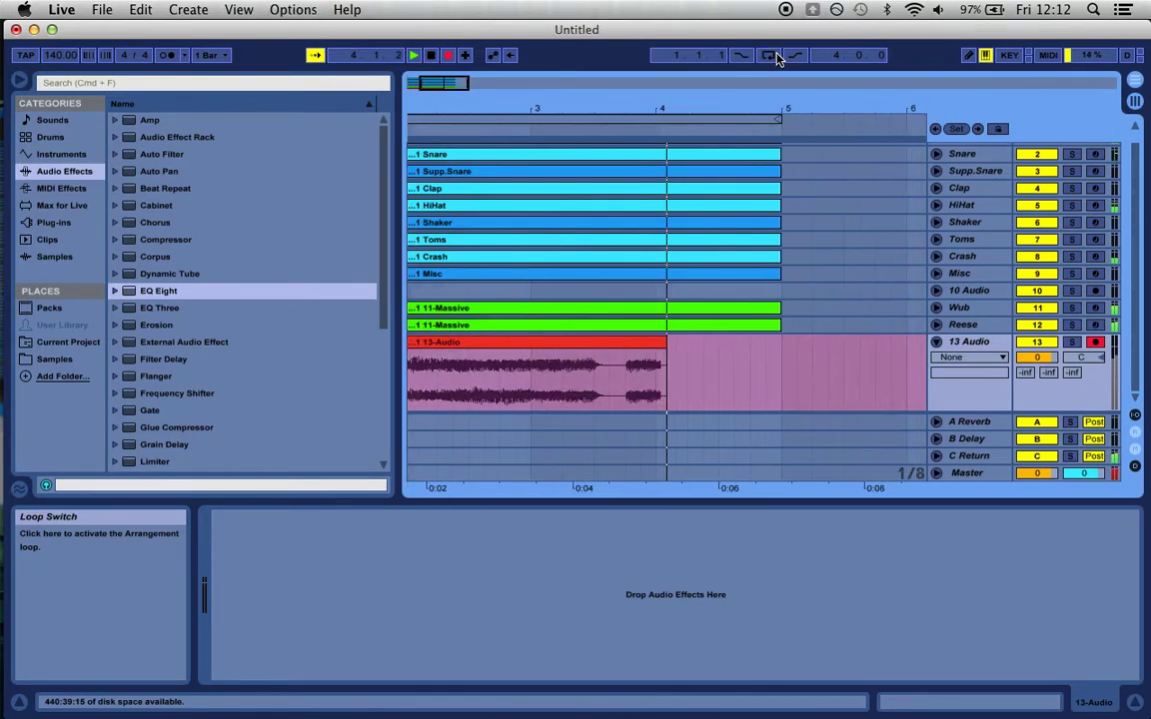
{"action": "key", "text": "space"}
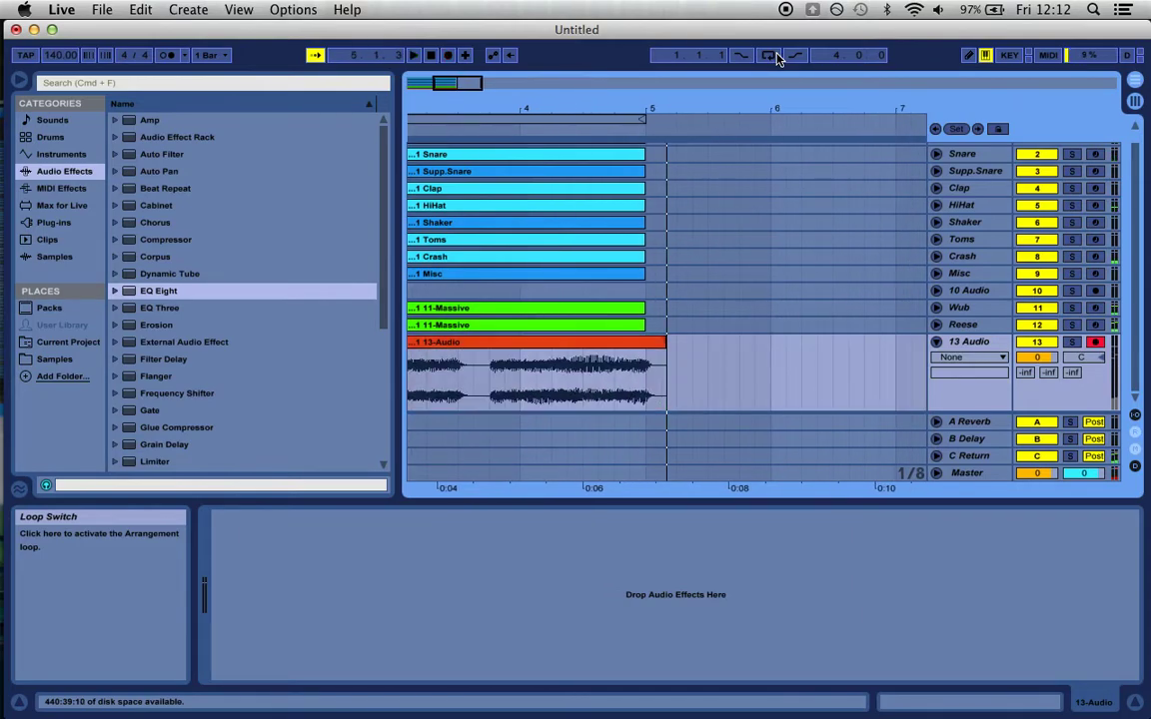
- Trim the end of the recorded 13 Audio clip back to 5.1.1 and disarm its track
{"action": "left_click_drag", "start_coordinate": [663, 343], "coordinate": [645, 343]}
{"action": "left_click", "coordinate": [1096, 344]}
- Deactivate the Reese and Wub tracks and loop playback over the recorded 13 Audio clip
{"action": "left_click", "coordinate": [1041, 327]}
{"action": "left_click", "coordinate": [1036, 311]}
{"action": "left_click", "coordinate": [610, 344]}
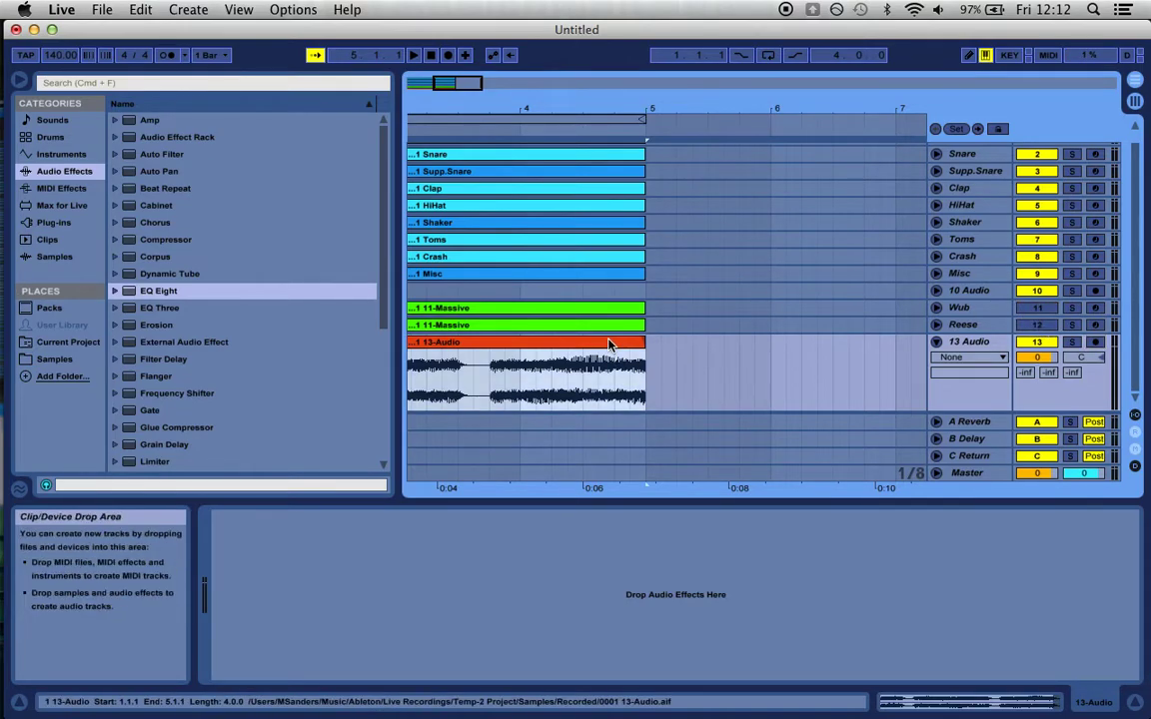
{"action": "key", "text": "super+l"}
{"action": "key", "text": "XF86AudioRaiseVolume"}
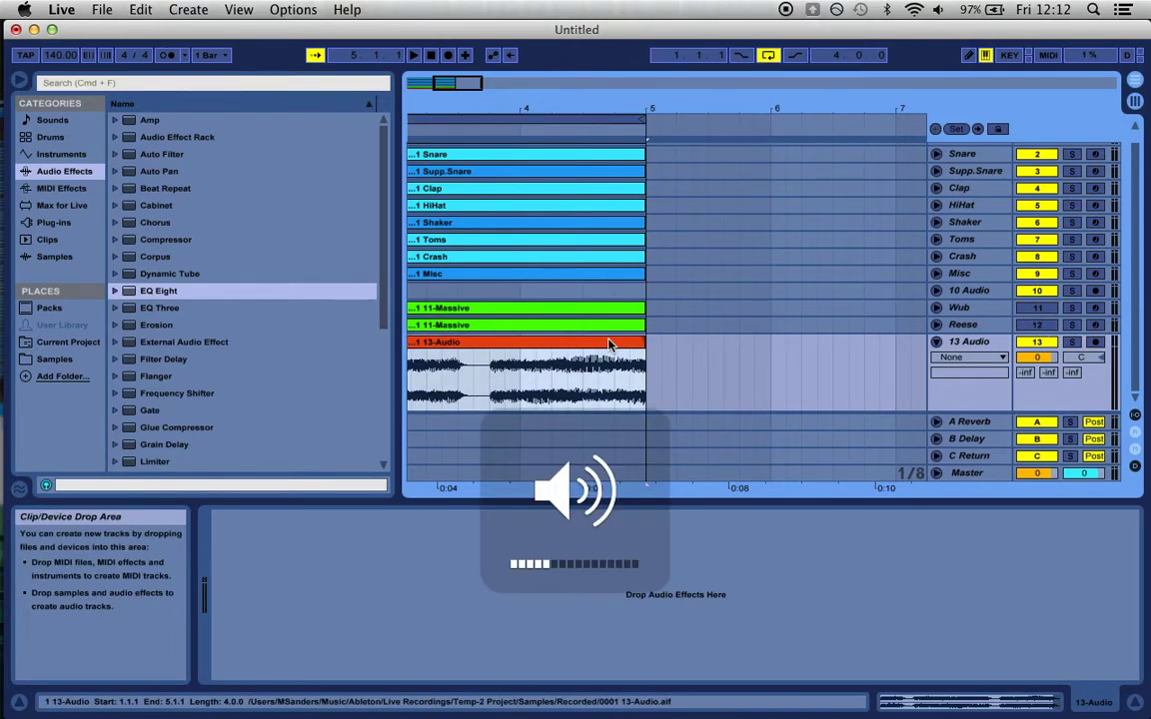
{"action": "key", "text": "space"}
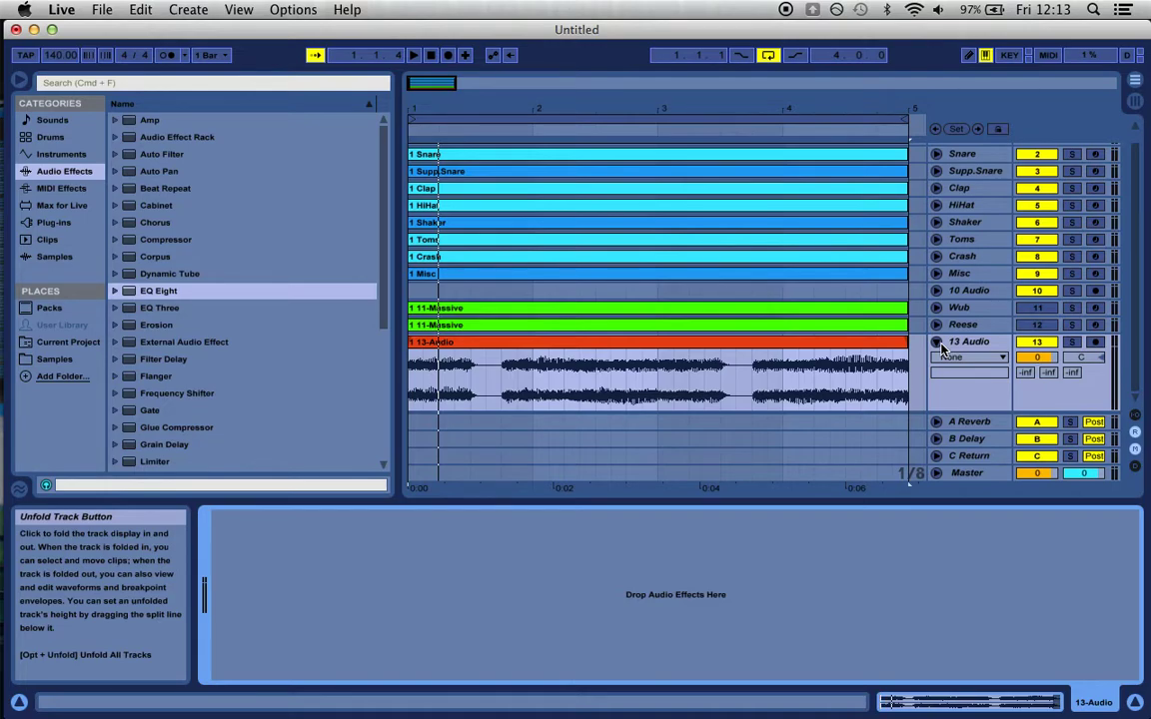
- Fold the 13 Audio track and display the C Return track's device chain in the Session View
{"action": "left_click", "coordinate": [939, 345]}
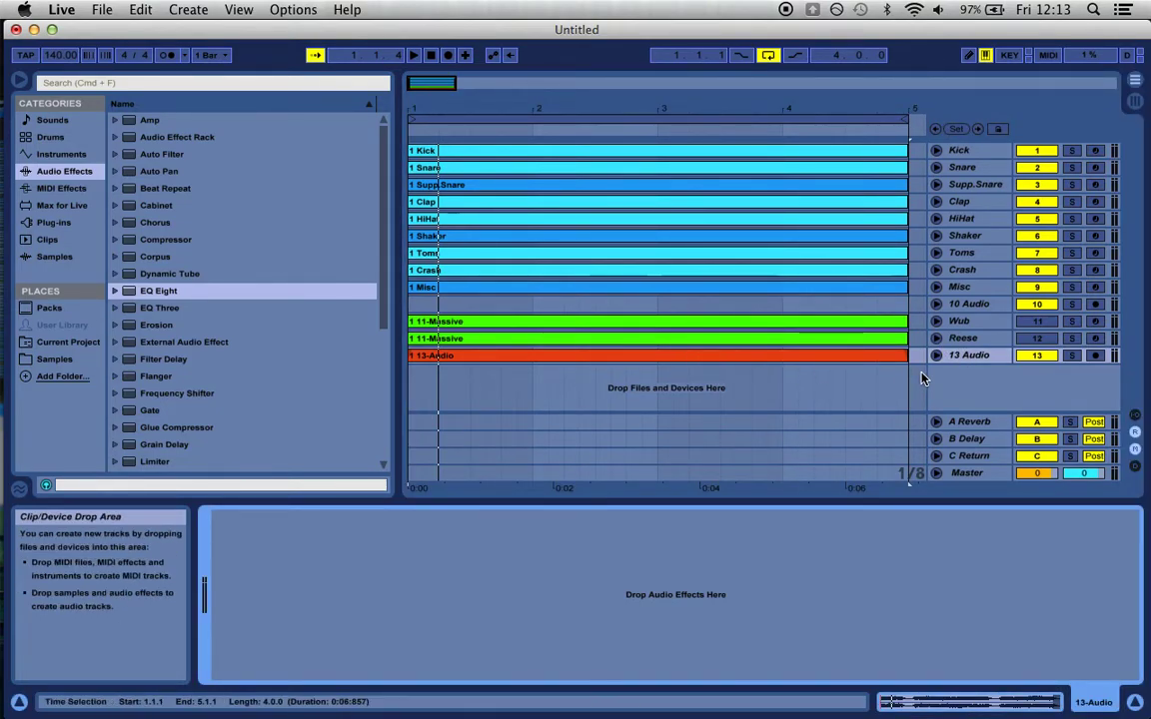
{"action": "key", "text": "Tab"}
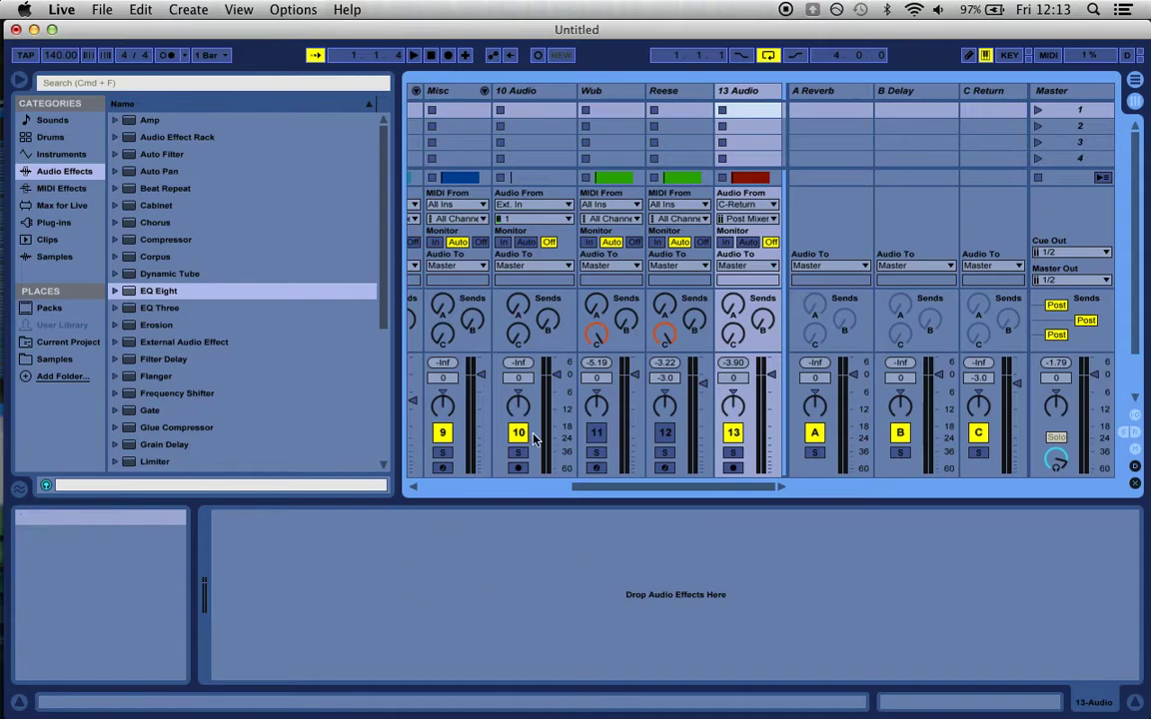
{"action": "scroll", "coordinate": [657, 383], "scroll_direction": "down", "scroll_amount": 1}
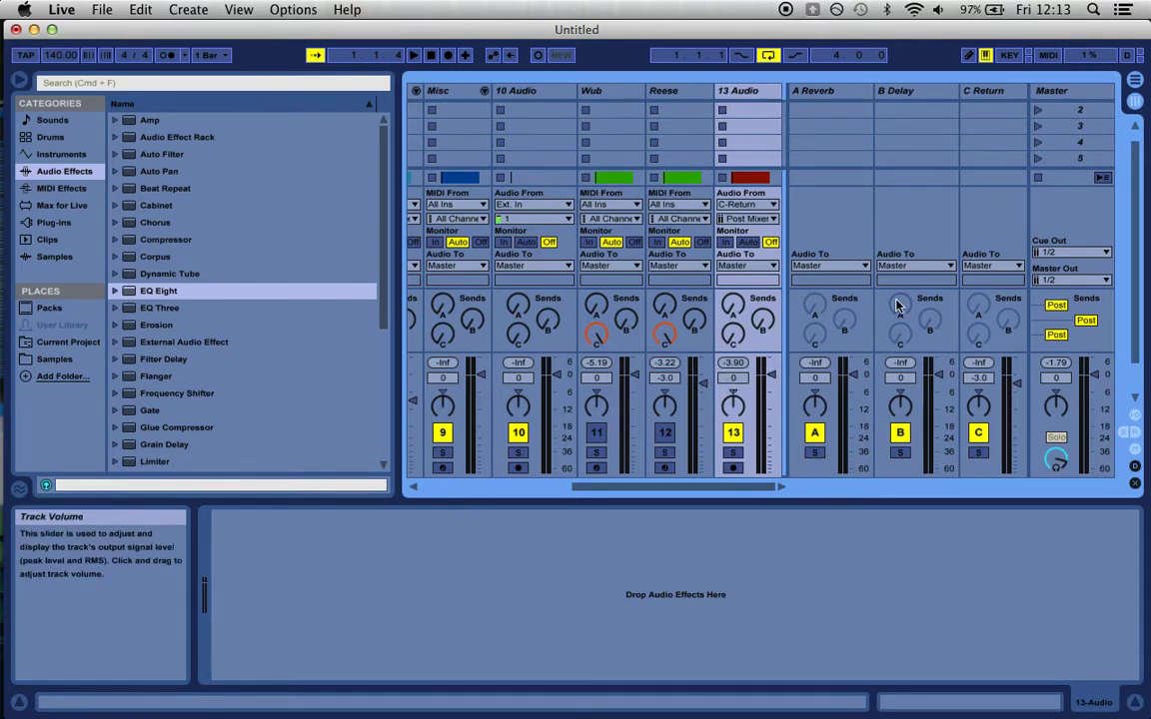
{"action": "left_click", "coordinate": [984, 91]}
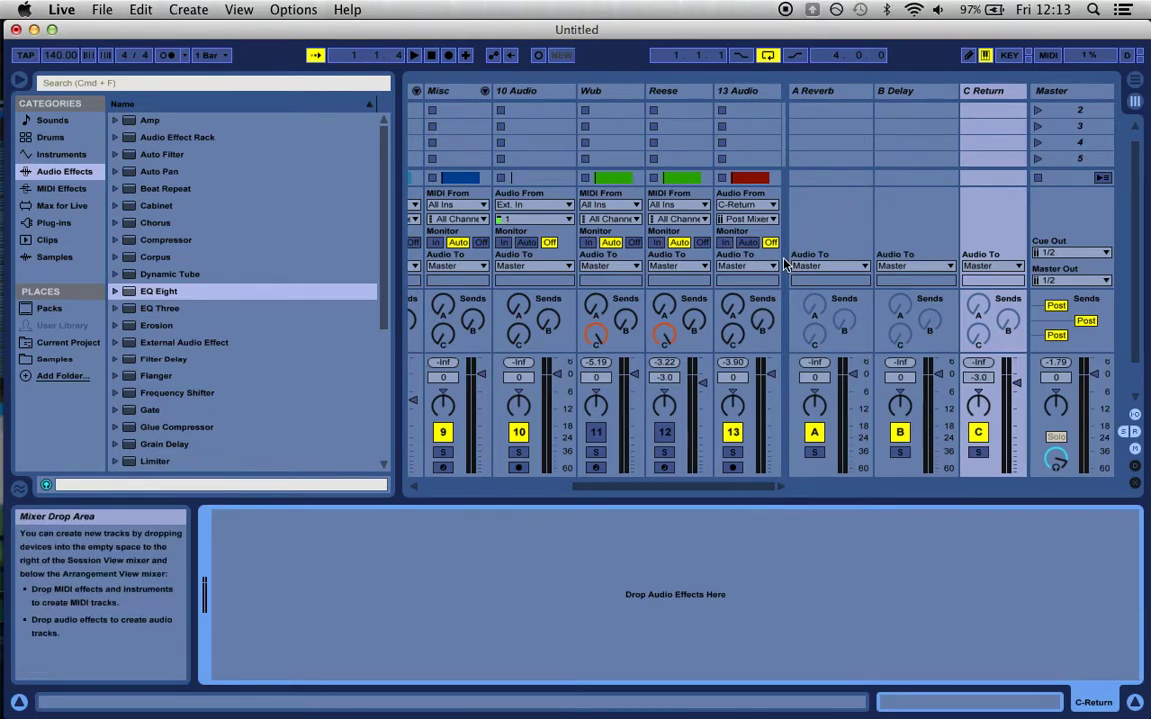
- Reroute return C by zeroing the Wub and Reese sends and fully raising 13 Audio's send, and solo C Return
{"action": "left_click", "coordinate": [595, 333]}
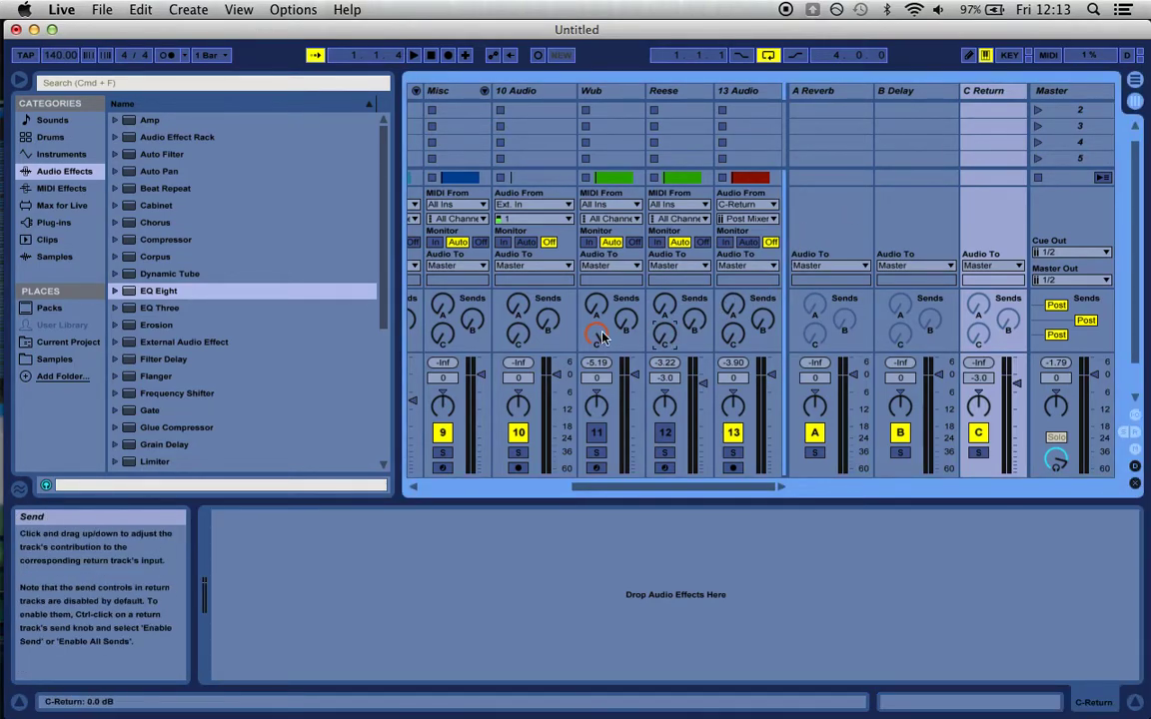
{"action": "left_click_drag", "start_coordinate": [735, 337], "coordinate": [735, 229]}
{"action": "left_click", "coordinate": [978, 453]}
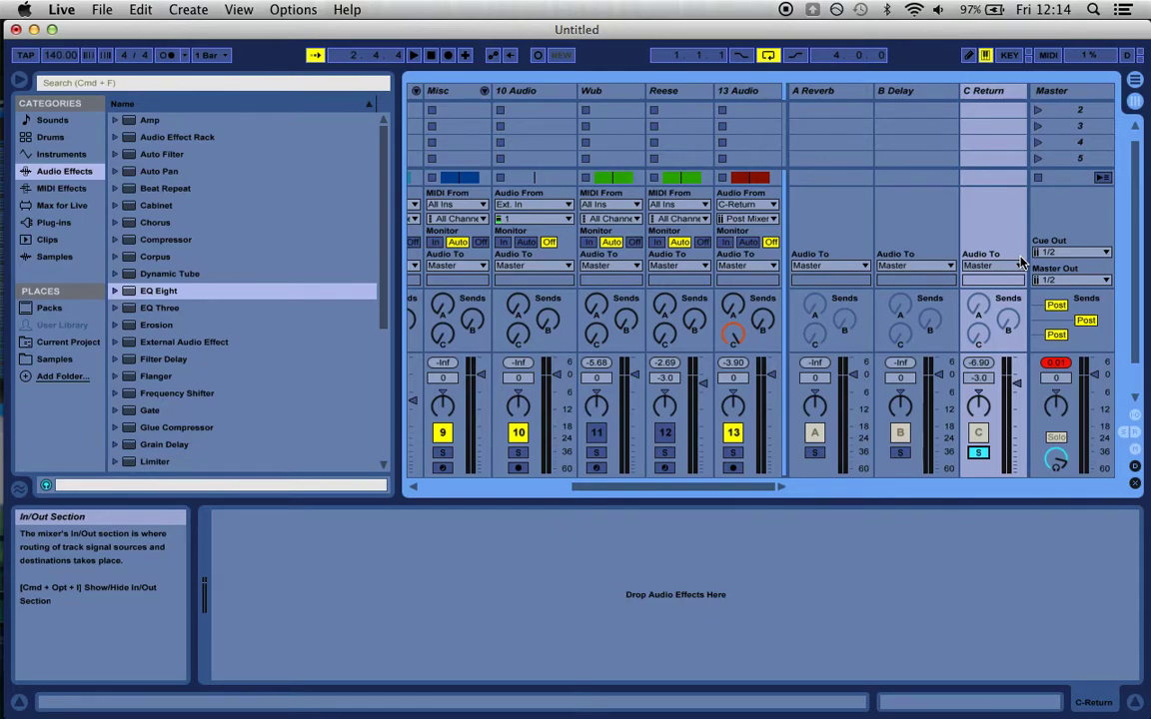
- Inspect the device chains of C Return and 13 Audio, and play the loop through the soloed return
{"action": "left_click", "coordinate": [980, 92]}
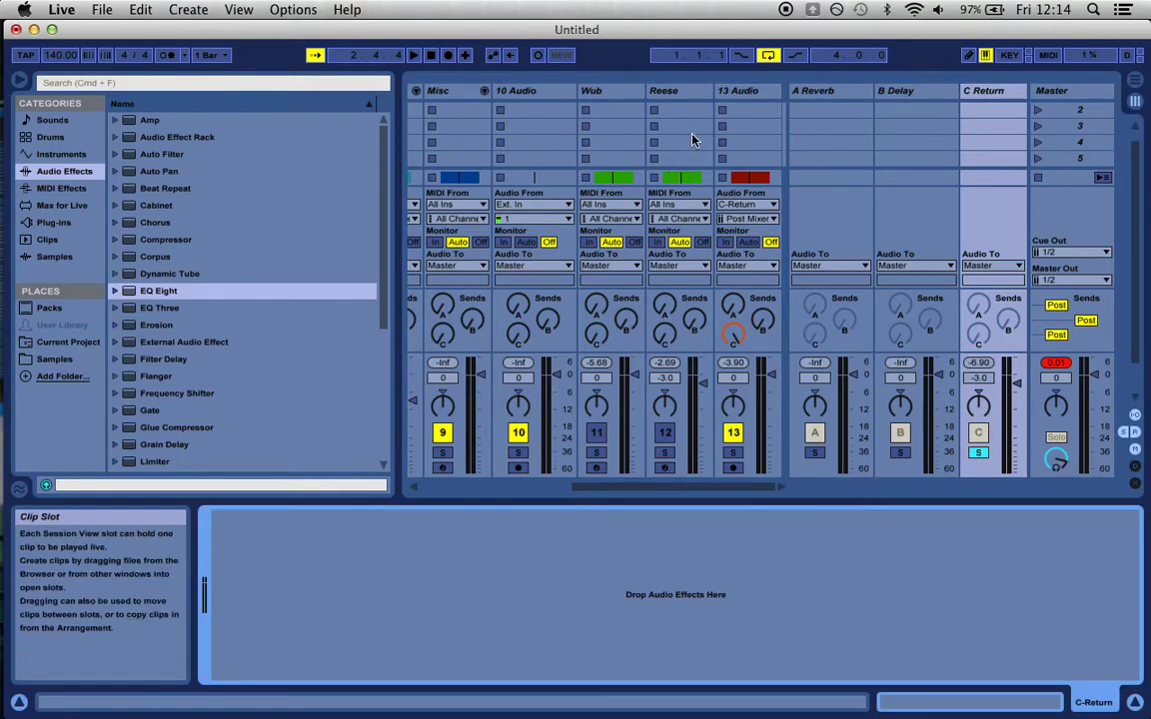
{"action": "left_click", "coordinate": [740, 92]}
{"action": "double_click", "coordinate": [740, 96]}
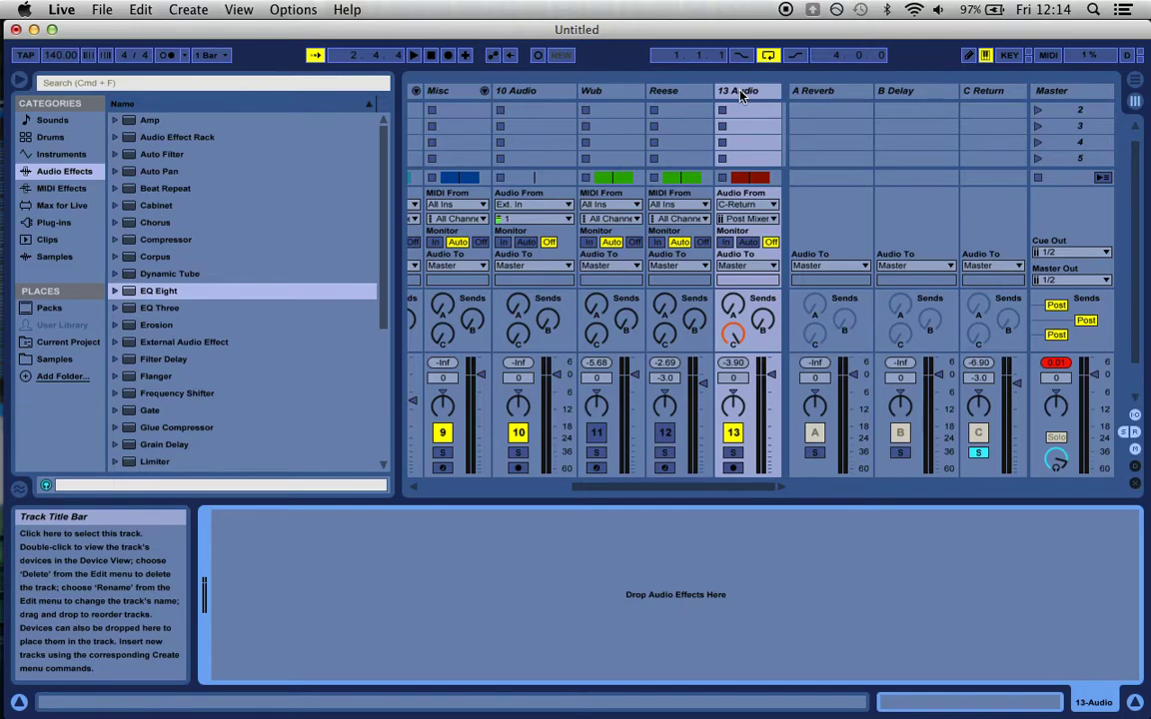
{"action": "left_click", "coordinate": [994, 95]}
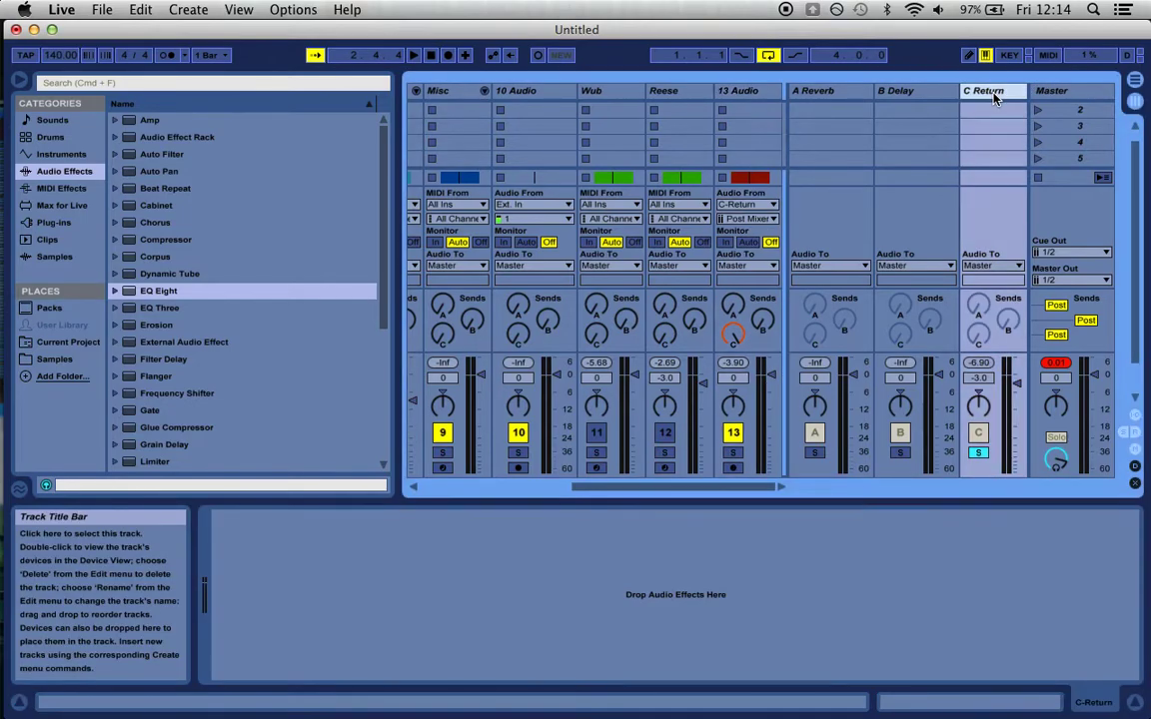
{"action": "key", "text": "space"}
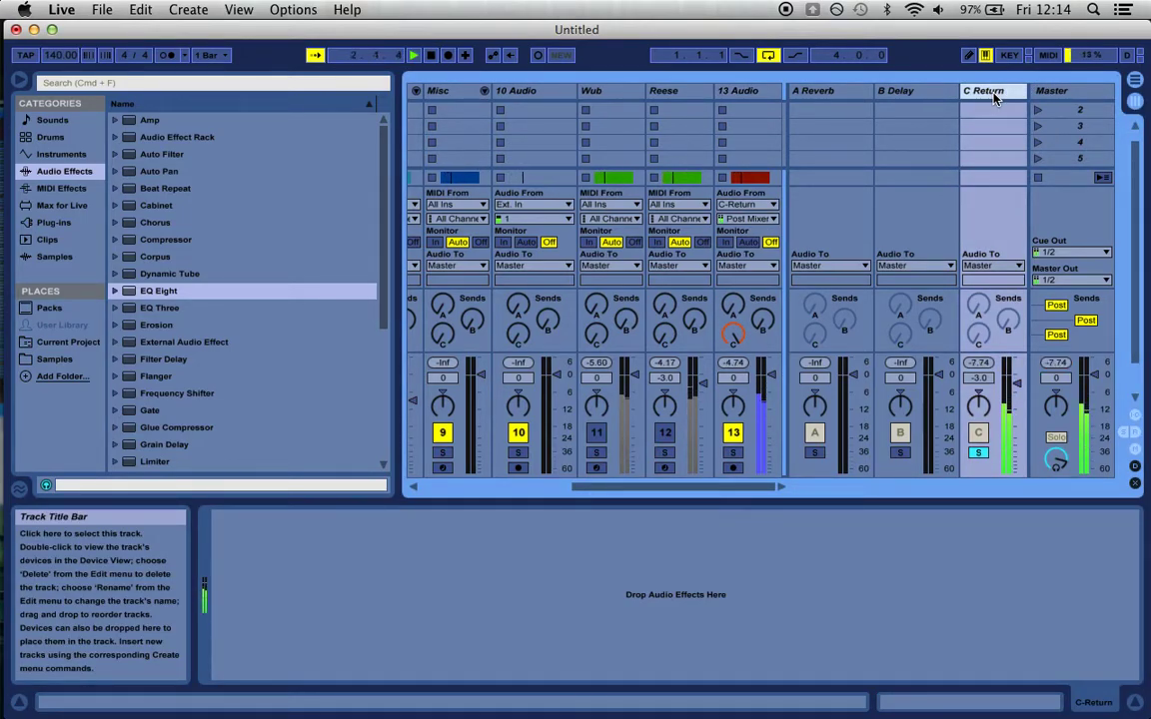
- Add a Chorus to return C and set its highpass to 834 Hz, Delay 1 to 0.95 ms and Delay 2 to 0.72 ms
{"action": "left_click", "coordinate": [130, 226]}
{"action": "left_click_drag", "start_coordinate": [130, 228], "coordinate": [989, 92]}
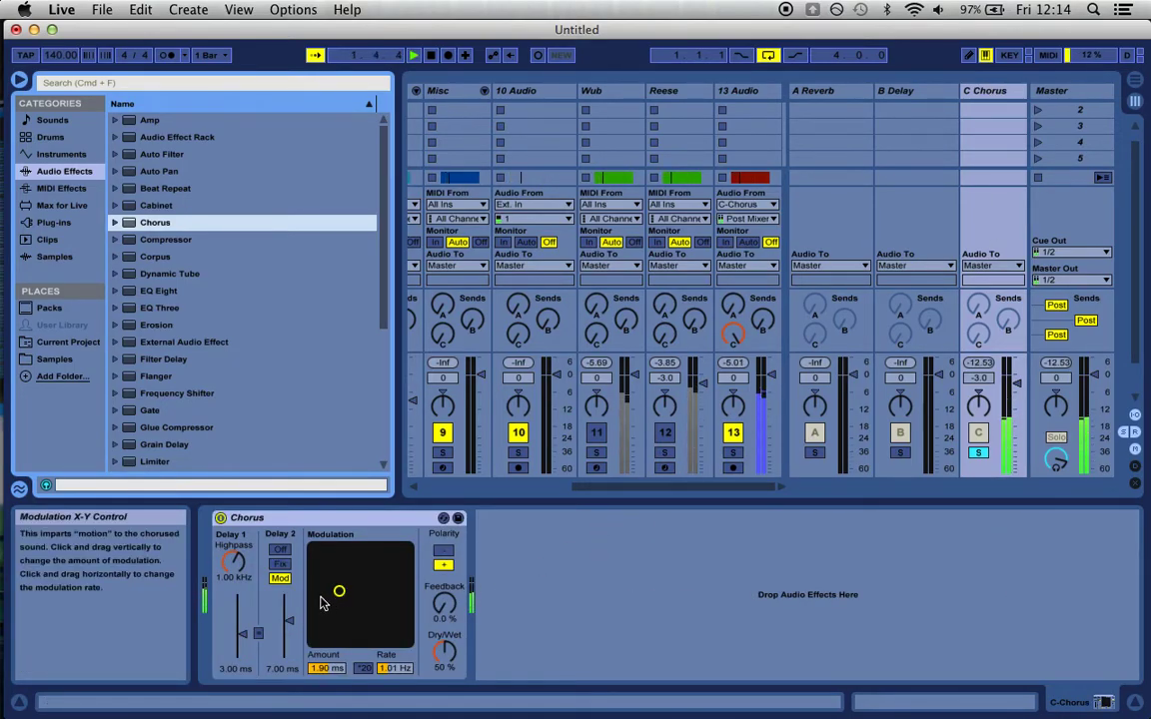
{"action": "left_click", "coordinate": [300, 517]}
{"action": "mouse_move", "coordinate": [233, 561]}
{"action": "left_mouse_down"}
{"action": "mouse_move", "coordinate": [233, 619]}
{"action": "mouse_move", "coordinate": [233, 486]}
{"action": "mouse_move", "coordinate": [232, 555]}
{"action": "left_mouse_up"}
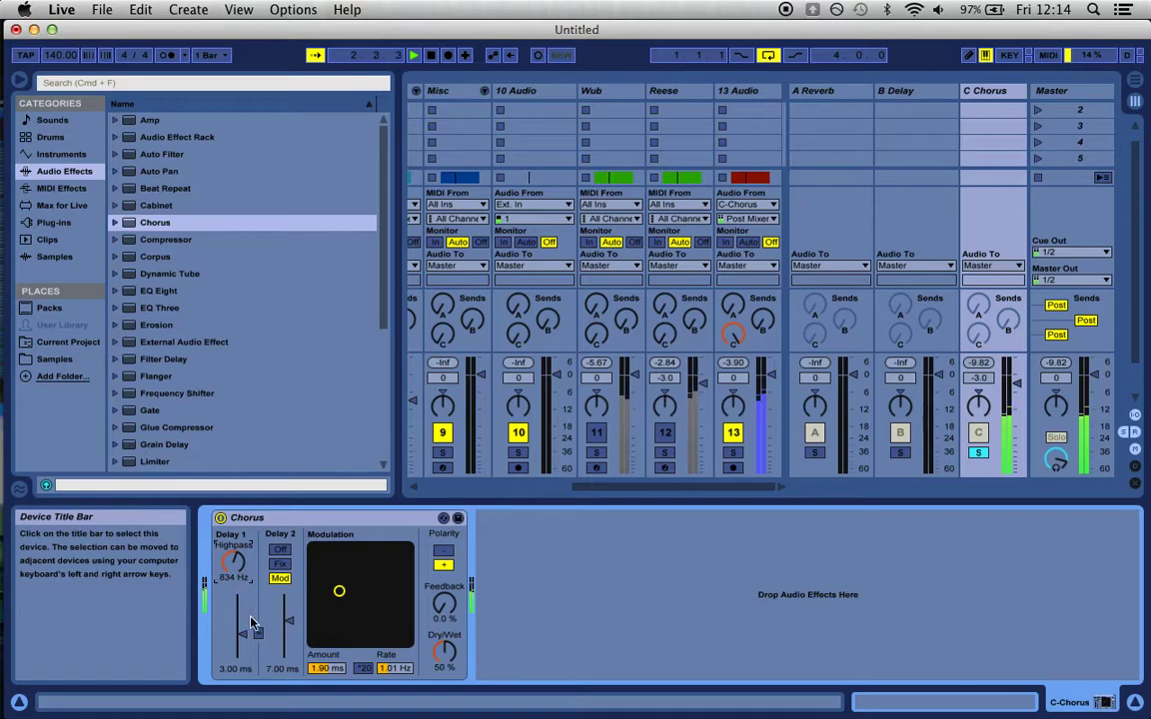
{"action": "left_click_drag", "start_coordinate": [245, 614], "coordinate": [246, 649]}
{"action": "key", "text": "XF86AudioRaiseVolume"}
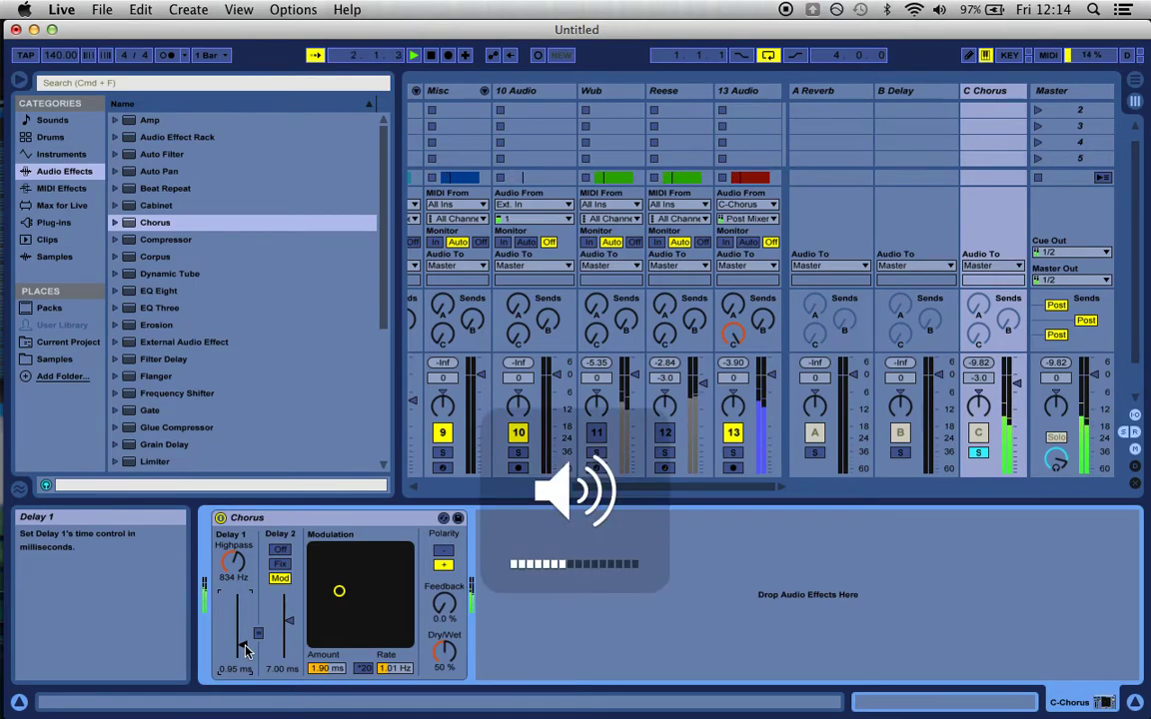
{"action": "left_click_drag", "start_coordinate": [289, 620], "coordinate": [289, 648]}
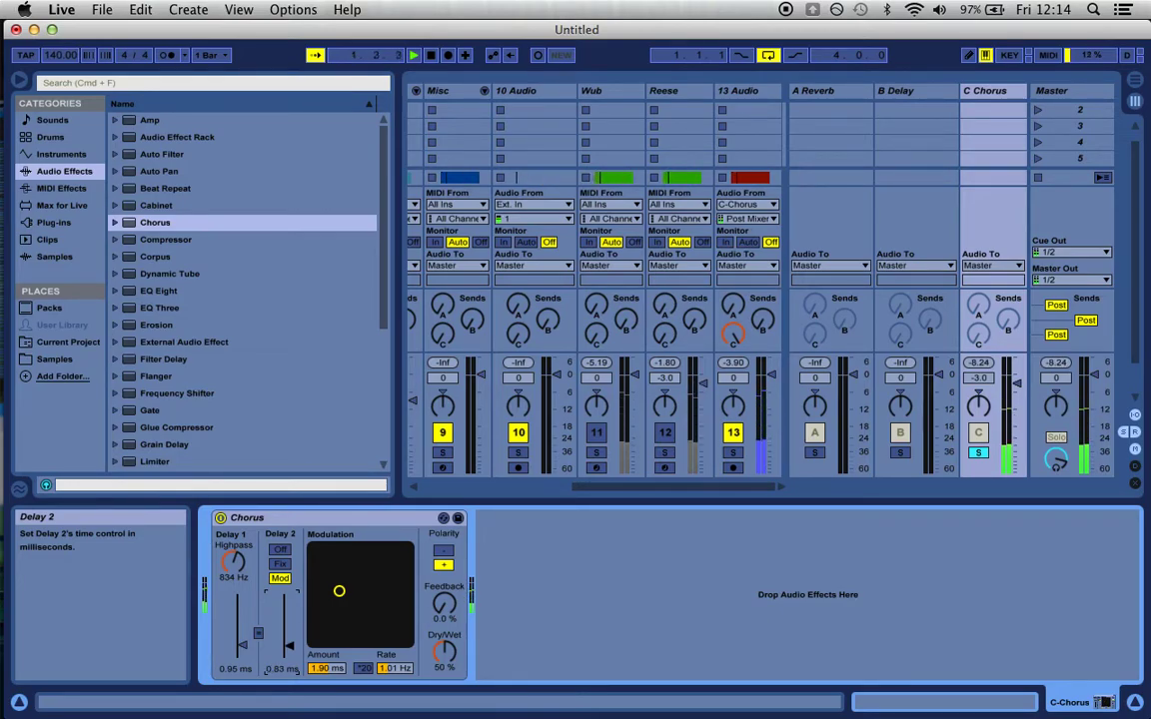
- Give the Chorus negative polarity, 51 % feedback and a modulation of 0.79 ms at 0.18 Hz
{"action": "mouse_move", "coordinate": [332, 611]}
{"action": "left_mouse_down"}
{"action": "mouse_move", "coordinate": [348, 627]}
{"action": "mouse_move", "coordinate": [334, 617]}
{"action": "left_mouse_up"}
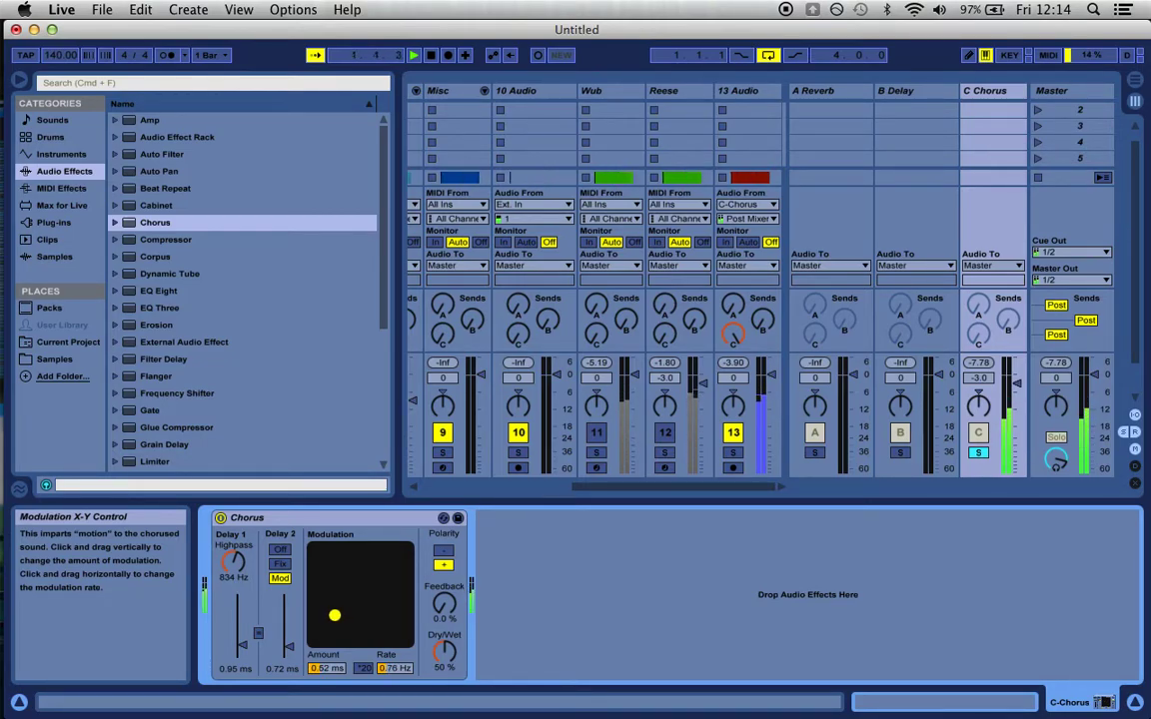
{"action": "left_click", "coordinate": [444, 550]}
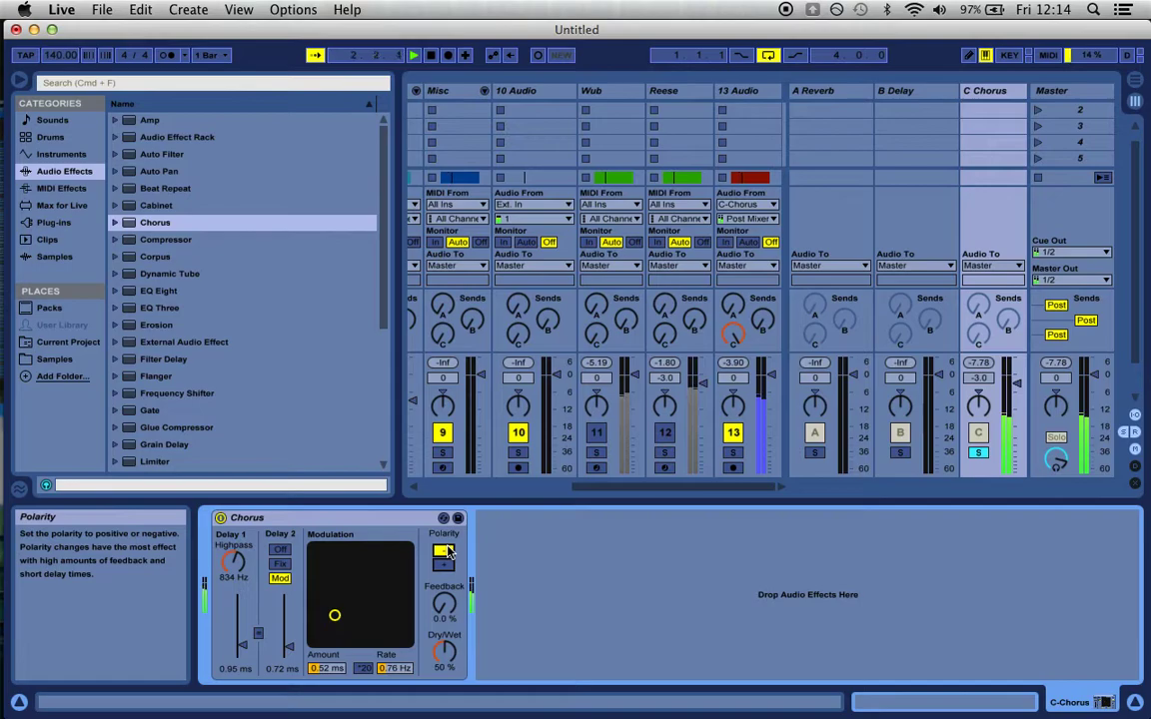
{"action": "left_click_drag", "start_coordinate": [334, 615], "coordinate": [314, 613]}
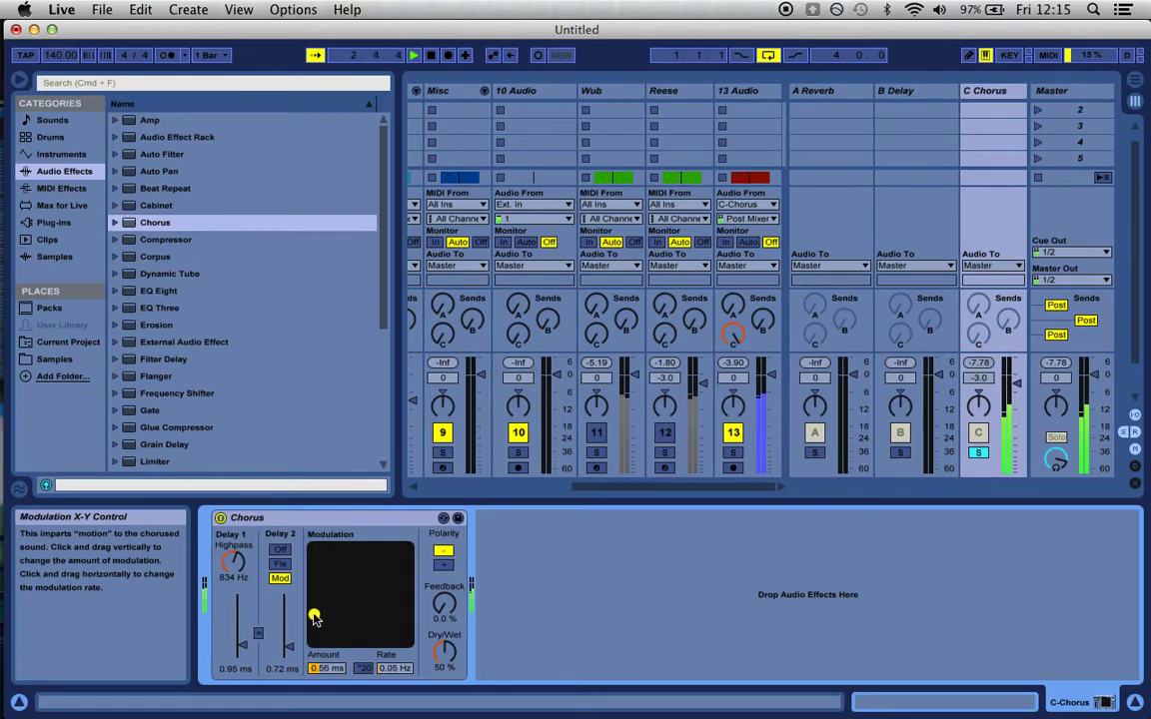
{"action": "left_click_drag", "start_coordinate": [445, 603], "coordinate": [445, 565]}
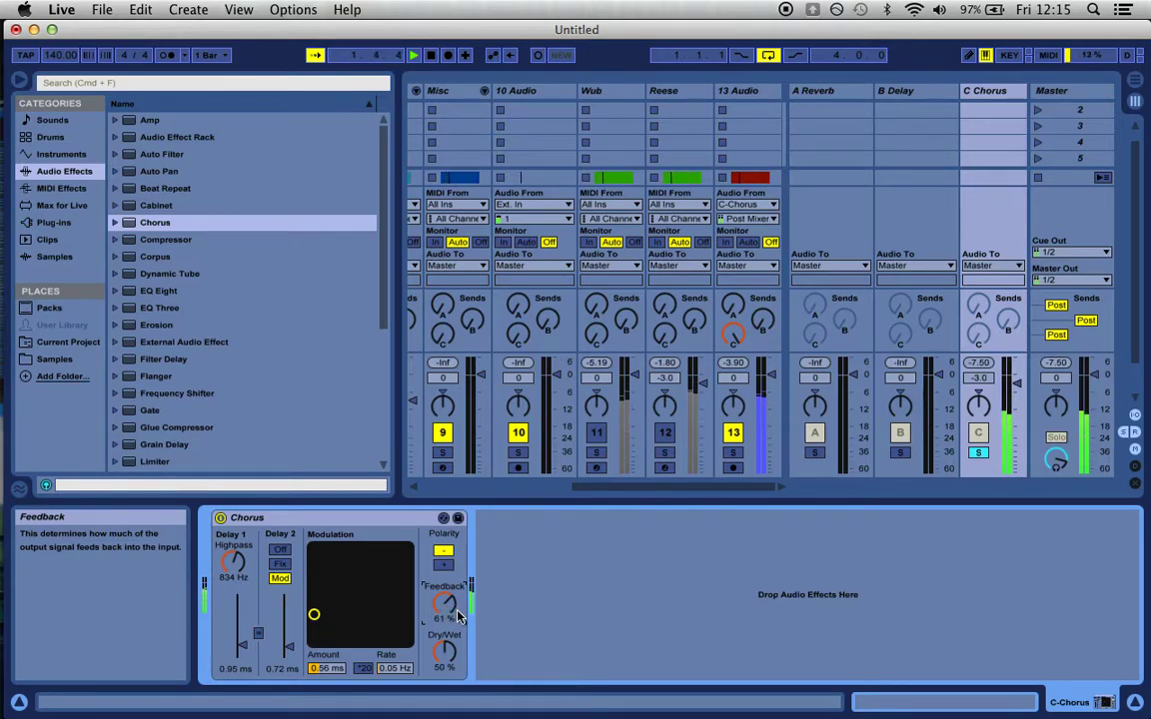
{"action": "left_click_drag", "start_coordinate": [445, 603], "coordinate": [445, 596]}
{"action": "left_click_drag", "start_coordinate": [313, 615], "coordinate": [320, 609]}
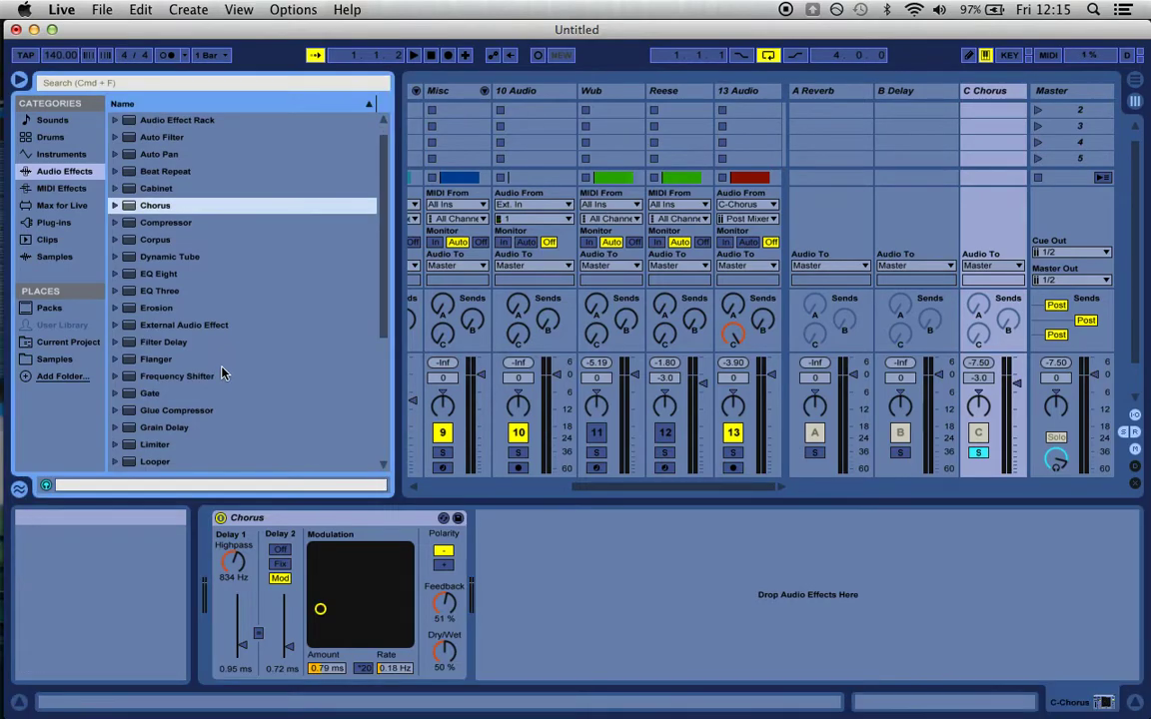
- Audition the Chorus with Delay 2 in Off and Fix modes during playback, and return it to Mod
{"action": "scroll", "coordinate": [222, 373], "scroll_direction": "down", "scroll_amount": 4}
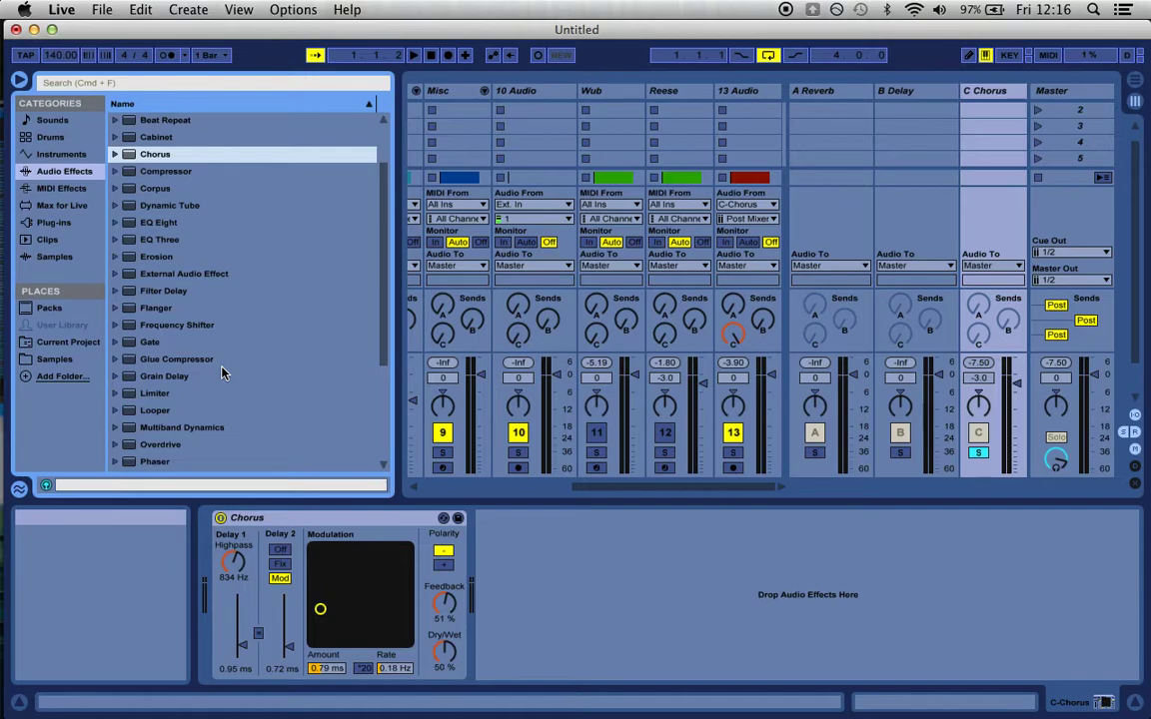
{"action": "left_click", "coordinate": [282, 550]}
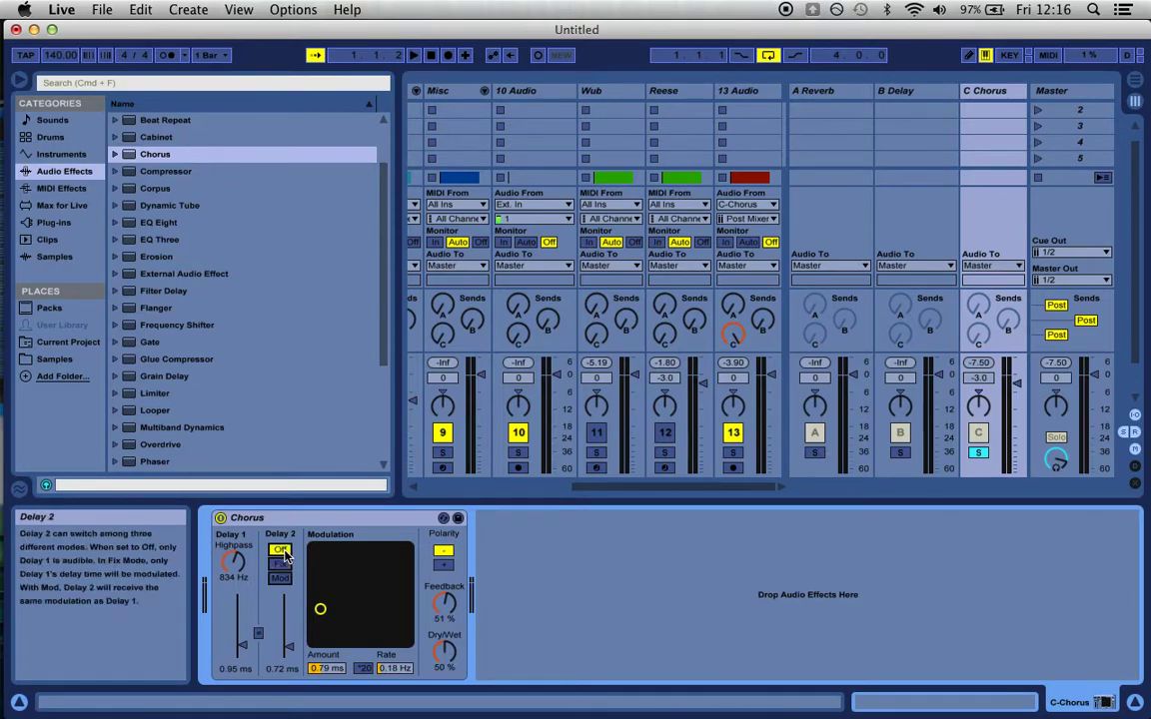
{"action": "key", "text": "space"}
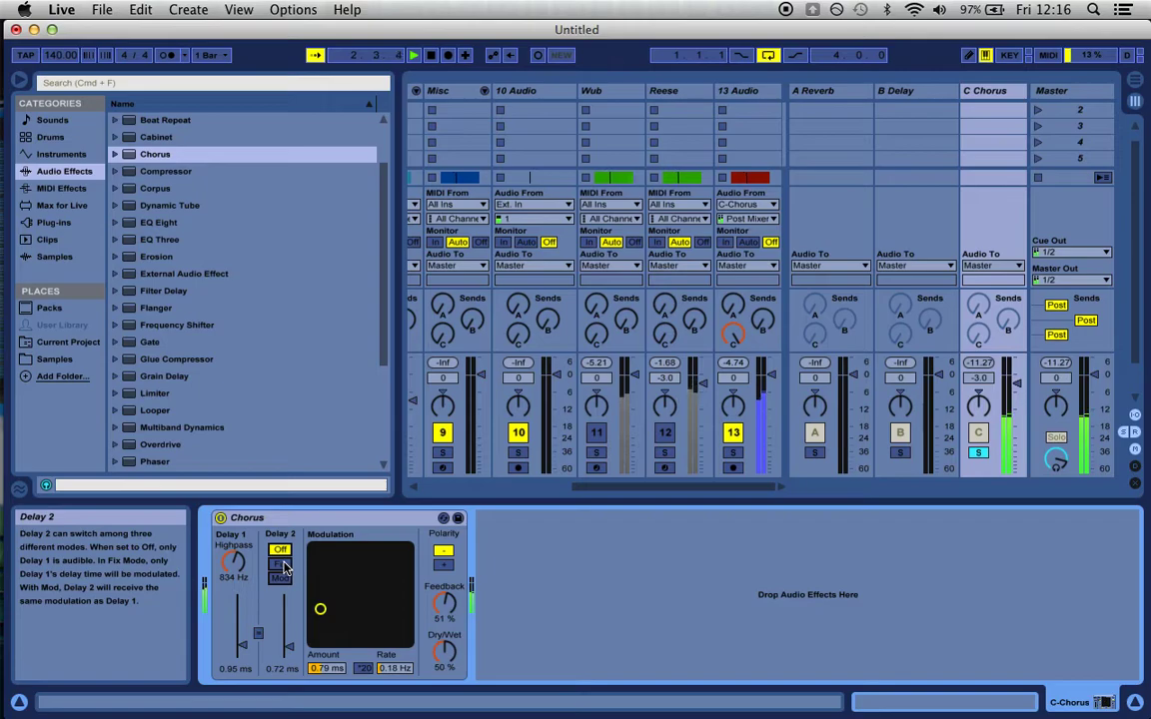
{"action": "left_click", "coordinate": [282, 566]}
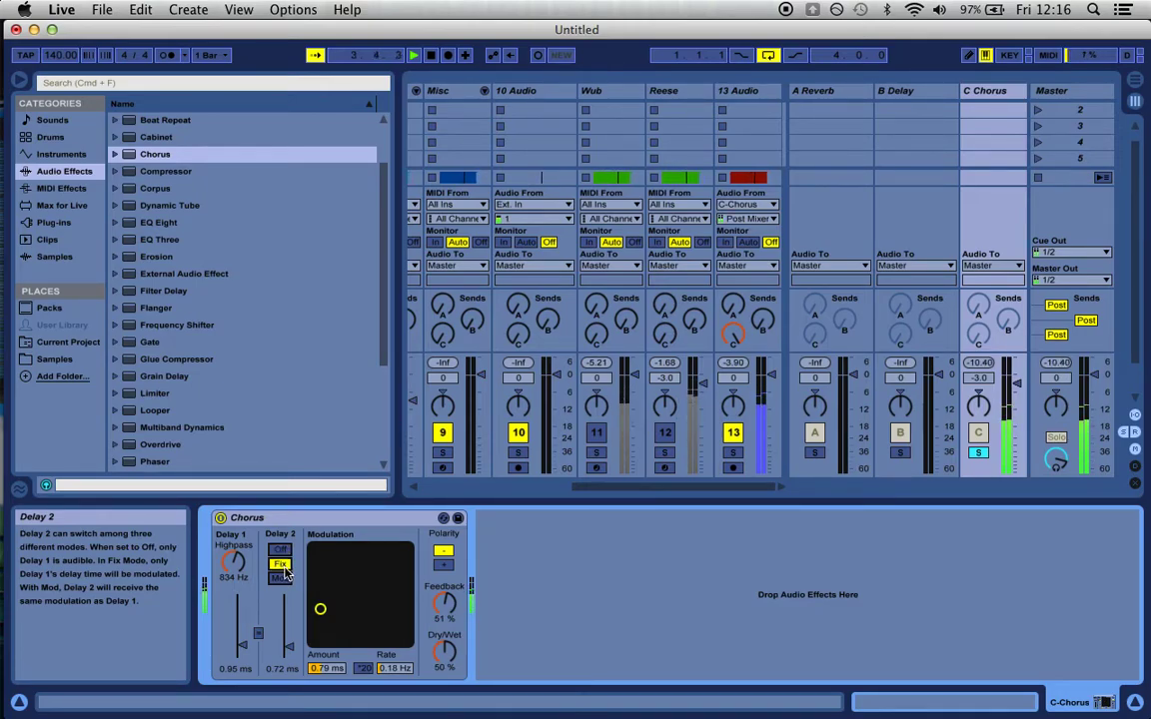
{"action": "left_click", "coordinate": [284, 579]}
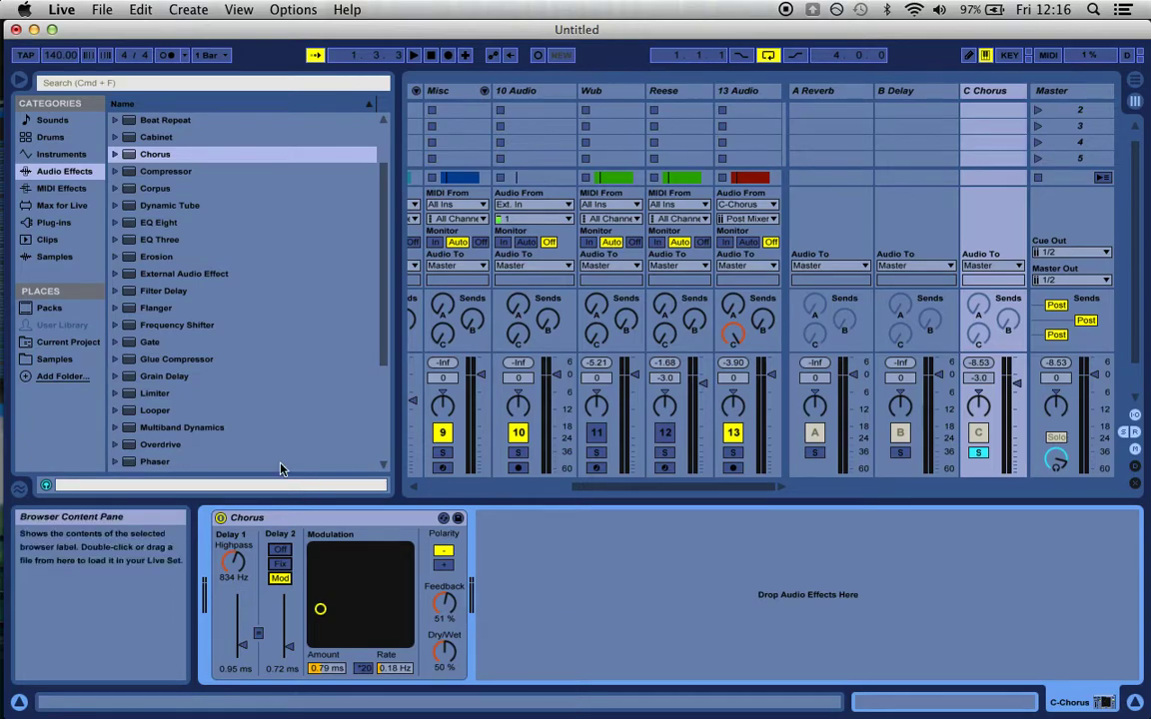
- With the loop playing, set the Chorus dry/wet to 100 % and its modulation to 0.17 ms at 0.32 Hz
{"action": "key", "text": "space"}
{"action": "left_click_drag", "start_coordinate": [444, 653], "coordinate": [445, 585]}
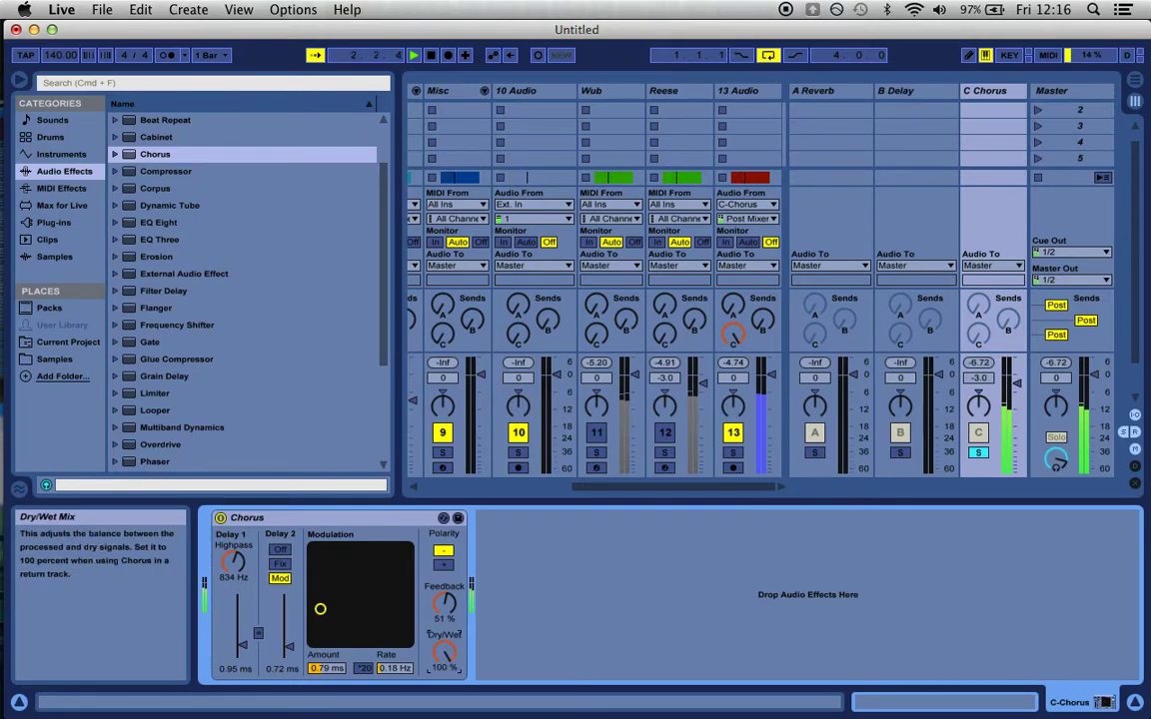
{"action": "left_click", "coordinate": [320, 609]}
{"action": "left_click_drag", "start_coordinate": [320, 609], "coordinate": [325, 628]}
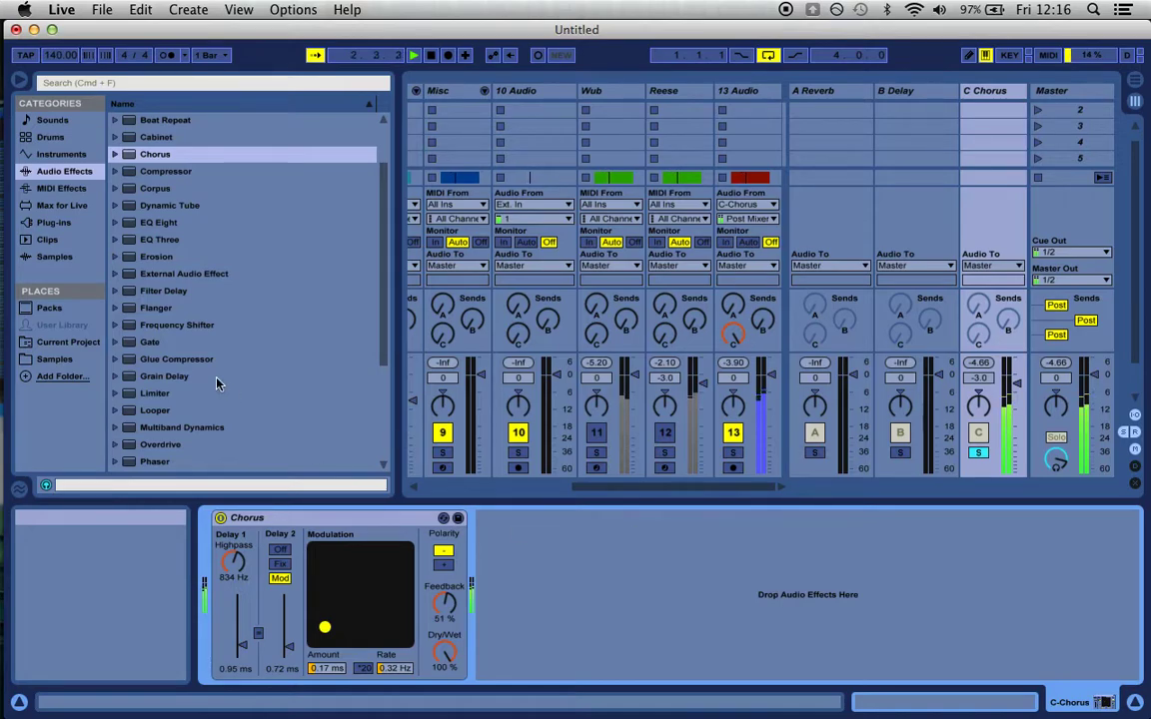
- Insert a Flanger ahead of the Chorus with hi-pass at 115 Hz, delay time at 1.55 ms and negative feedback of 0.59
{"action": "scroll", "coordinate": [198, 365], "scroll_direction": "down", "scroll_amount": 3}
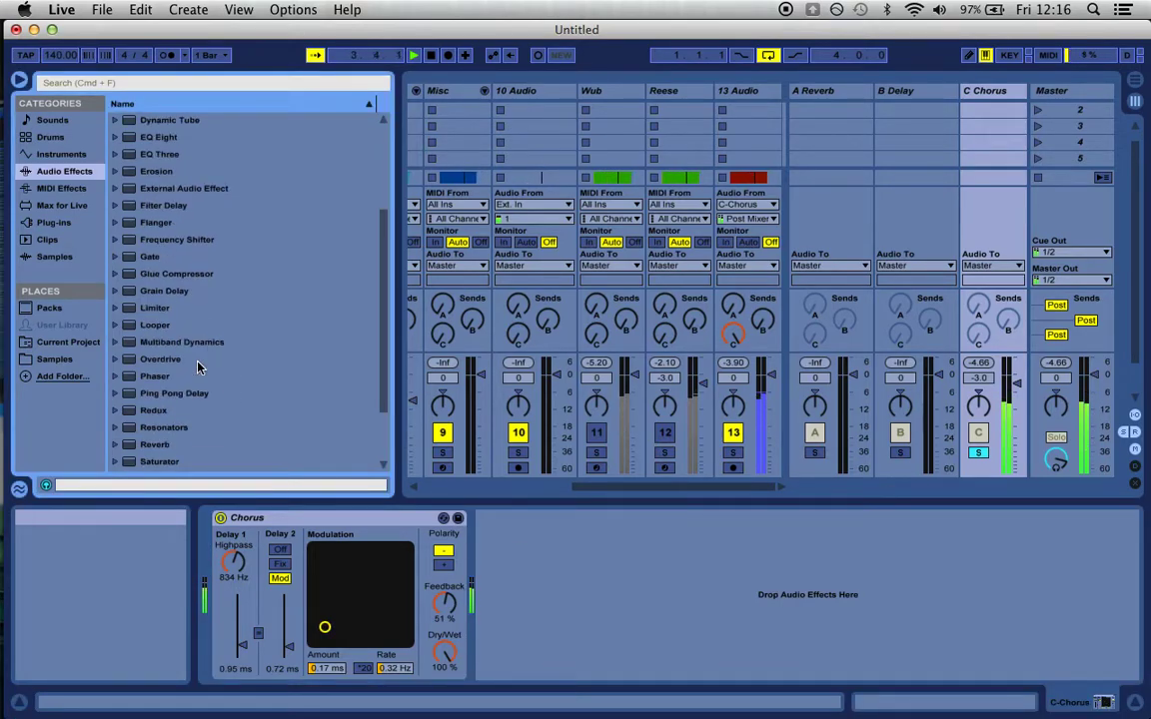
{"action": "scroll", "coordinate": [139, 289], "scroll_direction": "down", "scroll_amount": 3}
{"action": "scroll", "coordinate": [142, 300], "scroll_direction": "up", "scroll_amount": 1}
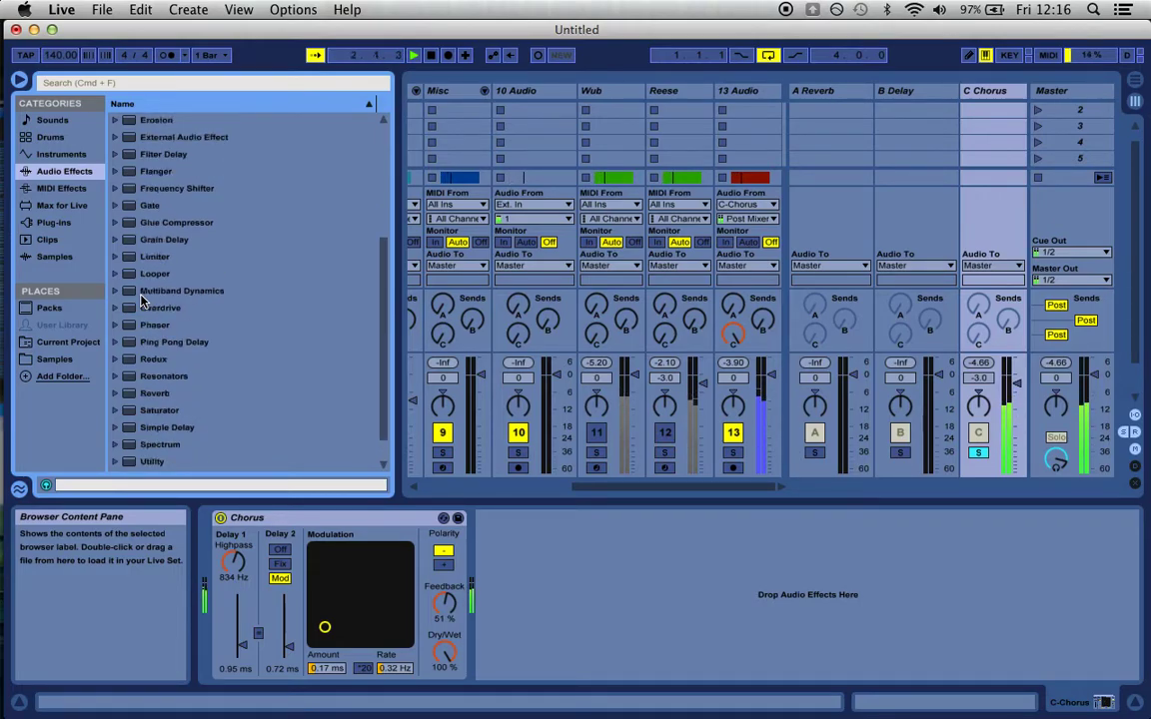
{"action": "left_click_drag", "start_coordinate": [130, 172], "coordinate": [214, 540]}
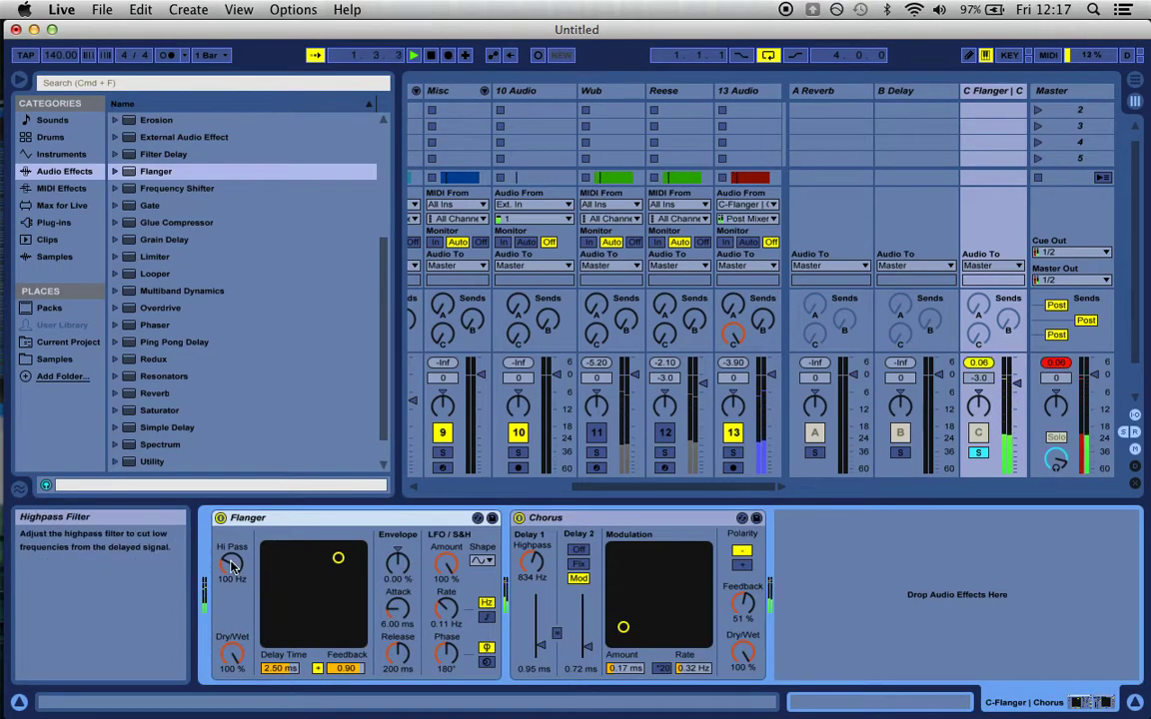
{"action": "left_click_drag", "start_coordinate": [232, 564], "coordinate": [232, 574]}
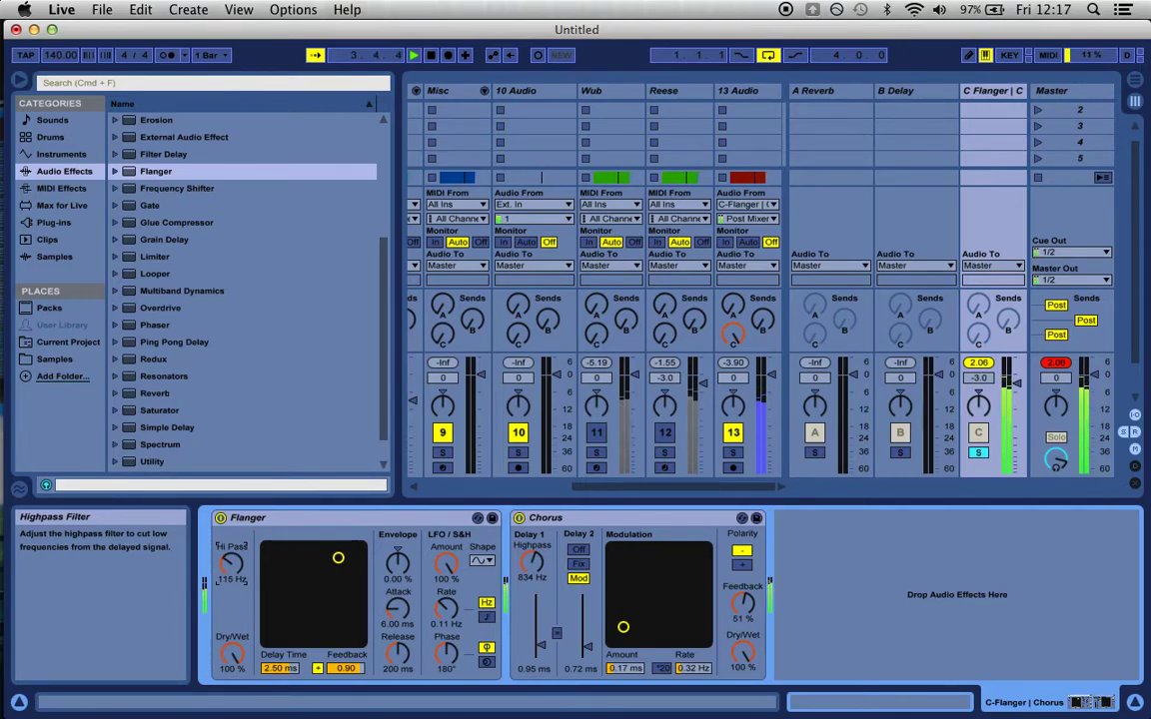
{"action": "left_click_drag", "start_coordinate": [338, 557], "coordinate": [329, 593]}
{"action": "left_click_drag", "start_coordinate": [329, 643], "coordinate": [327, 593]}
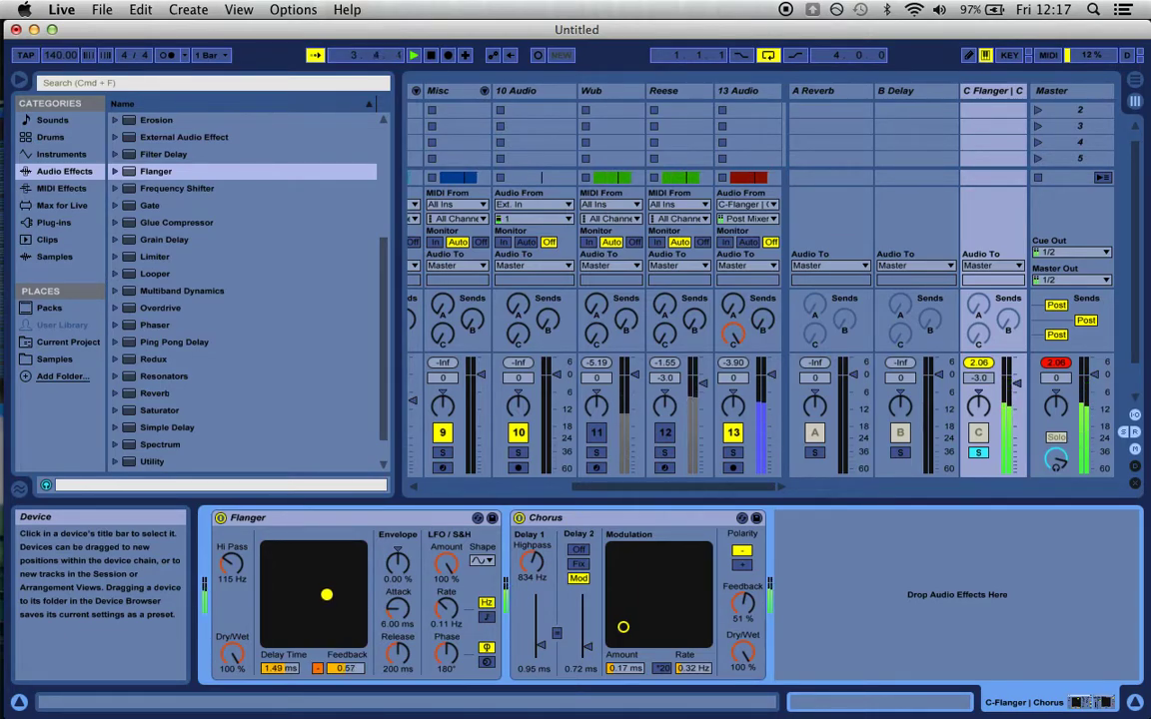
- Sync the Flanger's LFO to tempo at a rate of 4, with a triangle shape and an amount of 75.4 %
{"action": "left_click", "coordinate": [486, 619]}
{"action": "left_click_drag", "start_coordinate": [446, 608], "coordinate": [446, 590]}
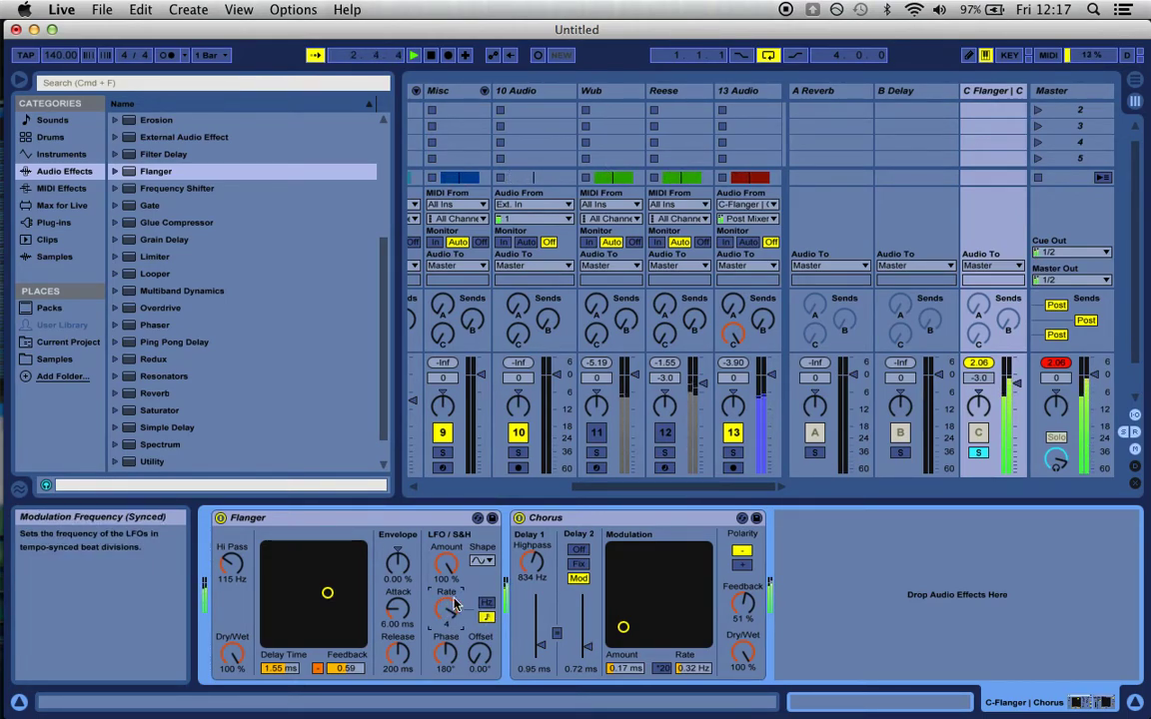
{"action": "left_click", "coordinate": [482, 561]}
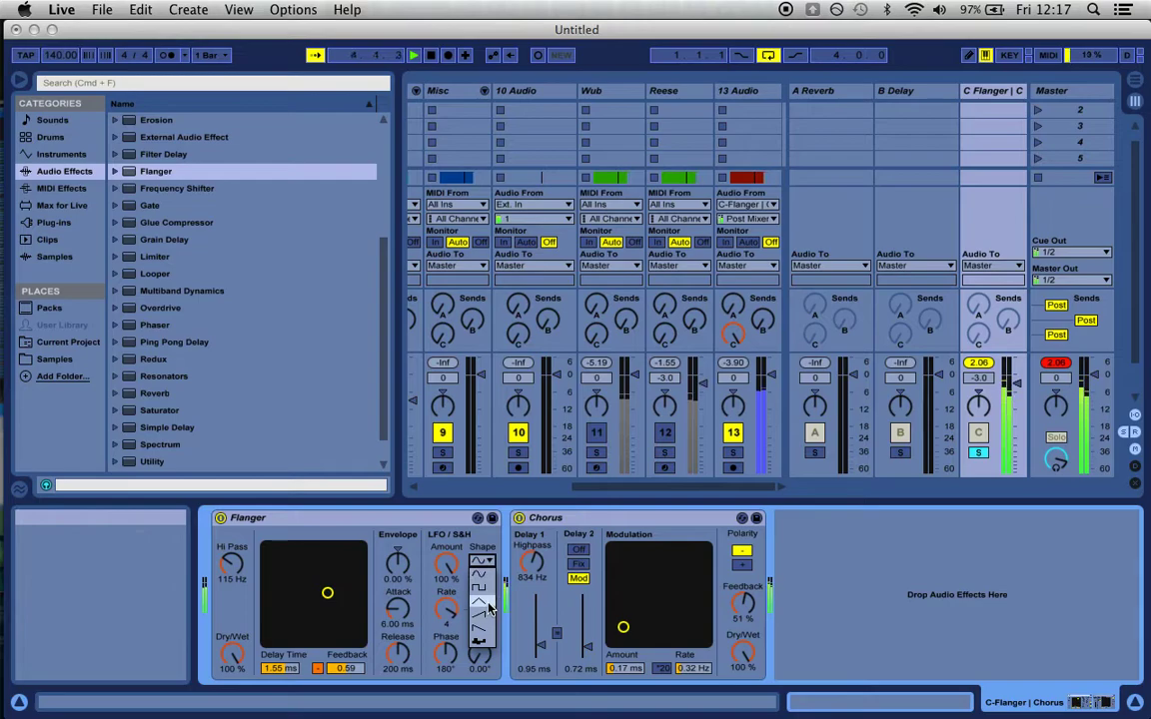
{"action": "left_click", "coordinate": [483, 605]}
{"action": "left_click_drag", "start_coordinate": [444, 573], "coordinate": [445, 597]}
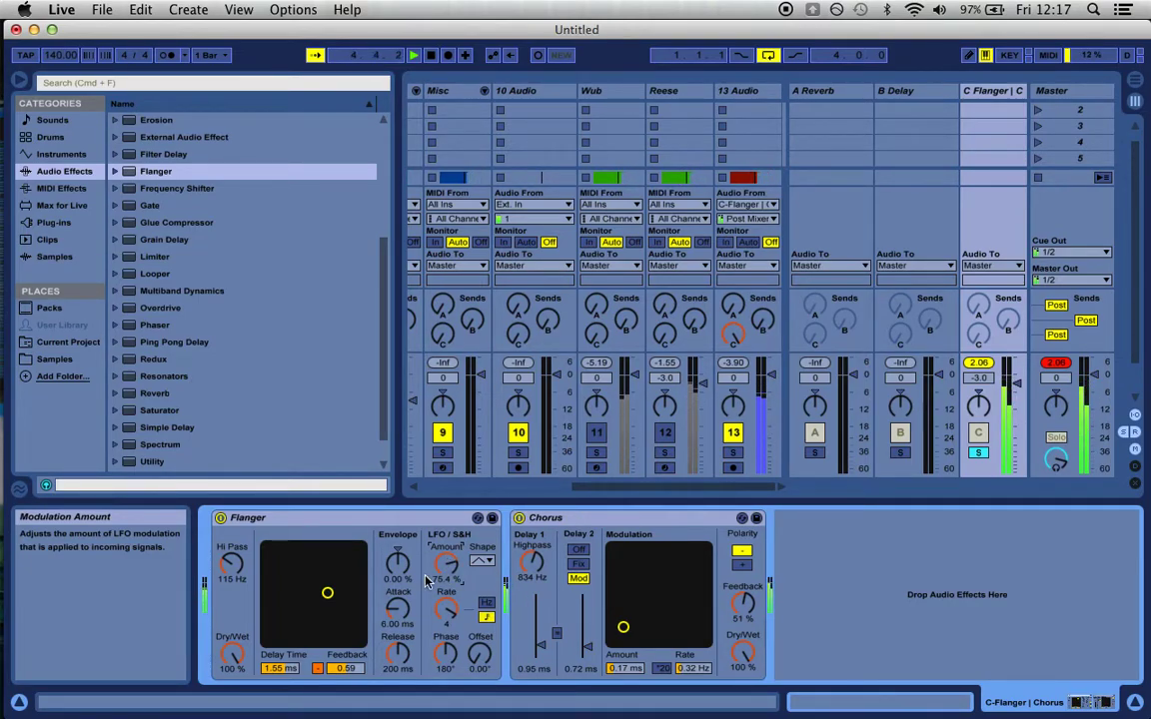
- Set the Flanger's delay time to 0.53 ms, feedback to 0.23 and hi-pass to 5.00 kHz, and play the loop with return C unsoloed
{"action": "left_click_drag", "start_coordinate": [327, 592], "coordinate": [304, 624]}
{"action": "left_click_drag", "start_coordinate": [235, 572], "coordinate": [235, 520]}
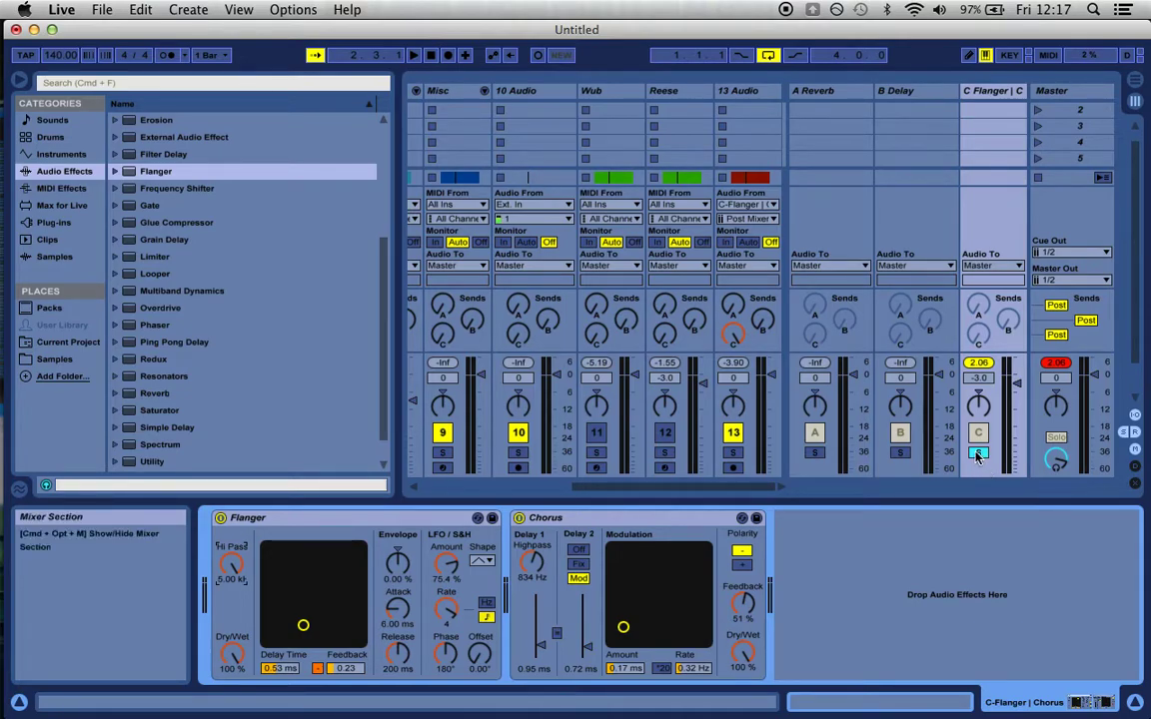
{"action": "left_click", "coordinate": [978, 454]}
{"action": "key", "text": "space"}
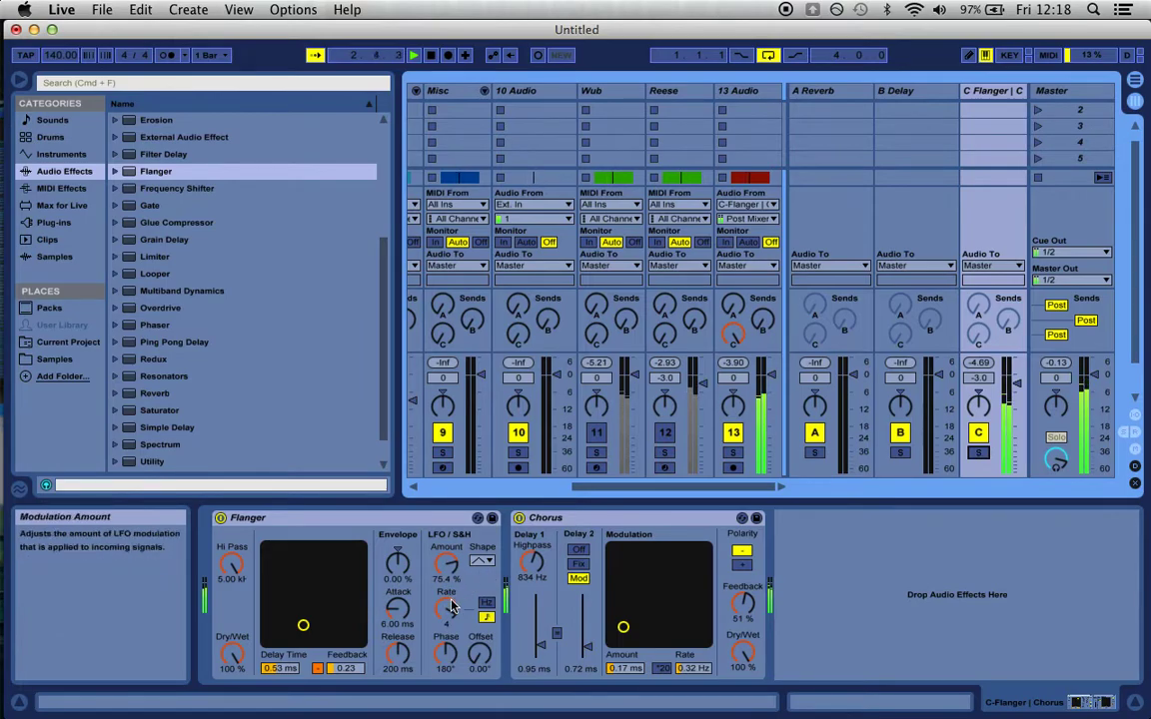
- Change the Flanger's LFO to a falling sawtooth with a synced rate of 1/2, and solo return C
{"action": "left_click_drag", "start_coordinate": [448, 611], "coordinate": [448, 683]}
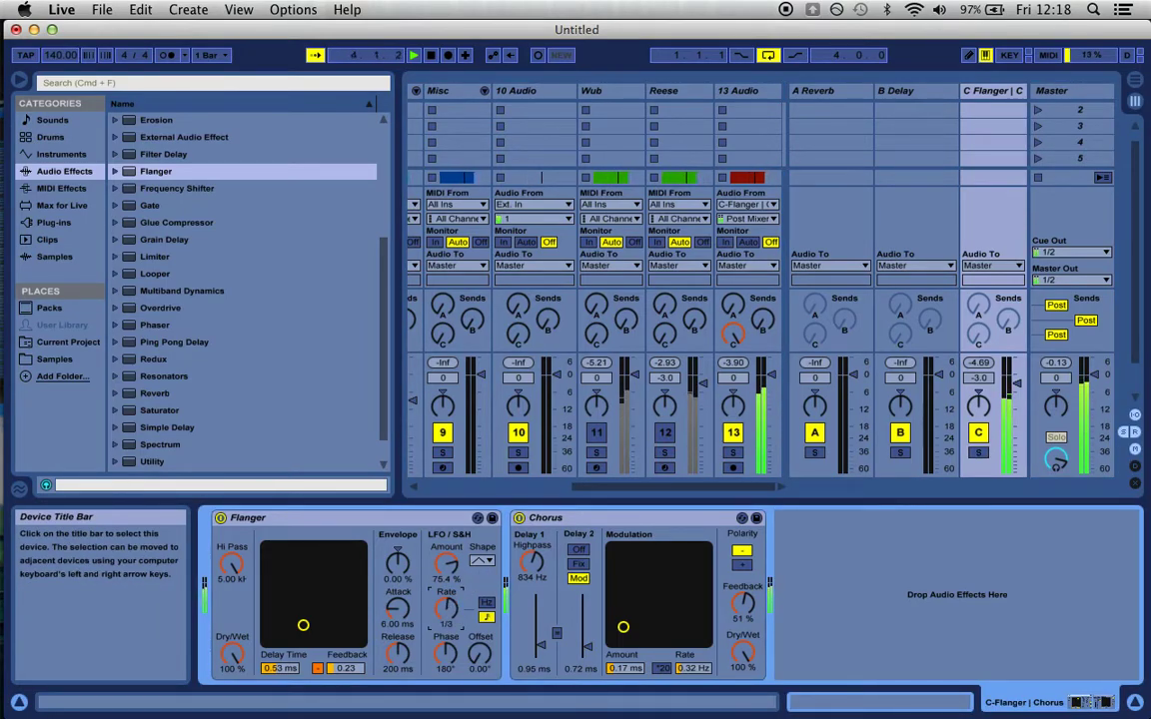
{"action": "left_click", "coordinate": [483, 567]}
{"action": "left_click", "coordinate": [484, 584]}
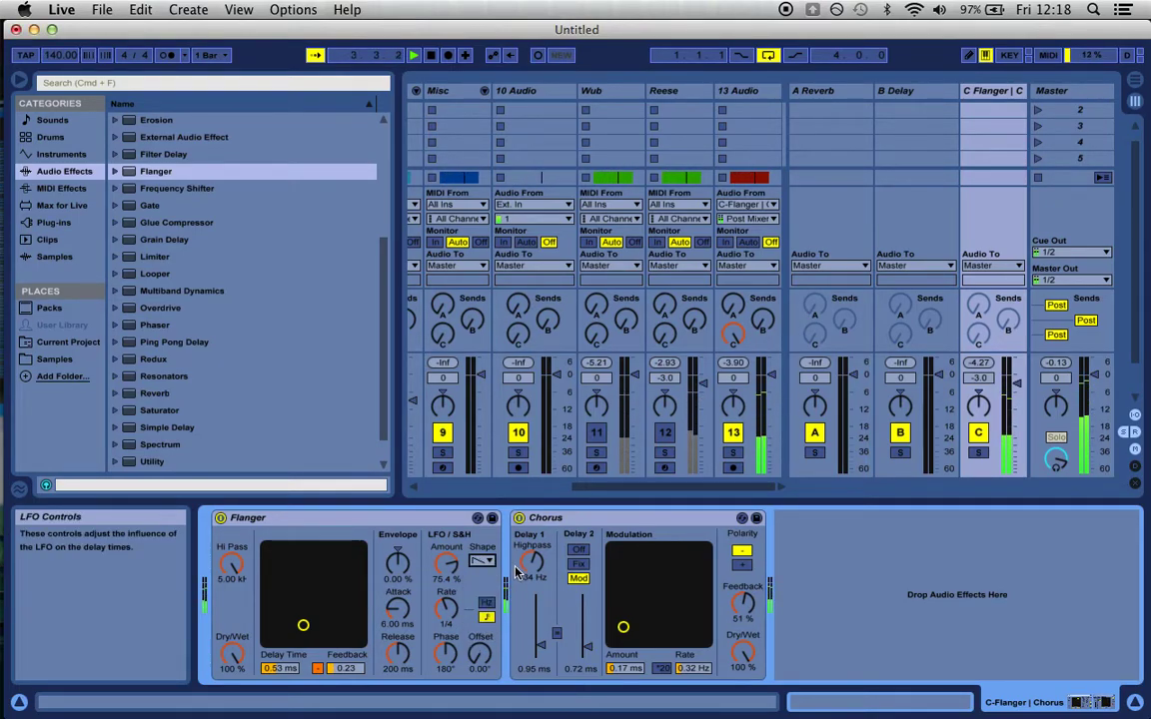
{"action": "left_click", "coordinate": [978, 454]}
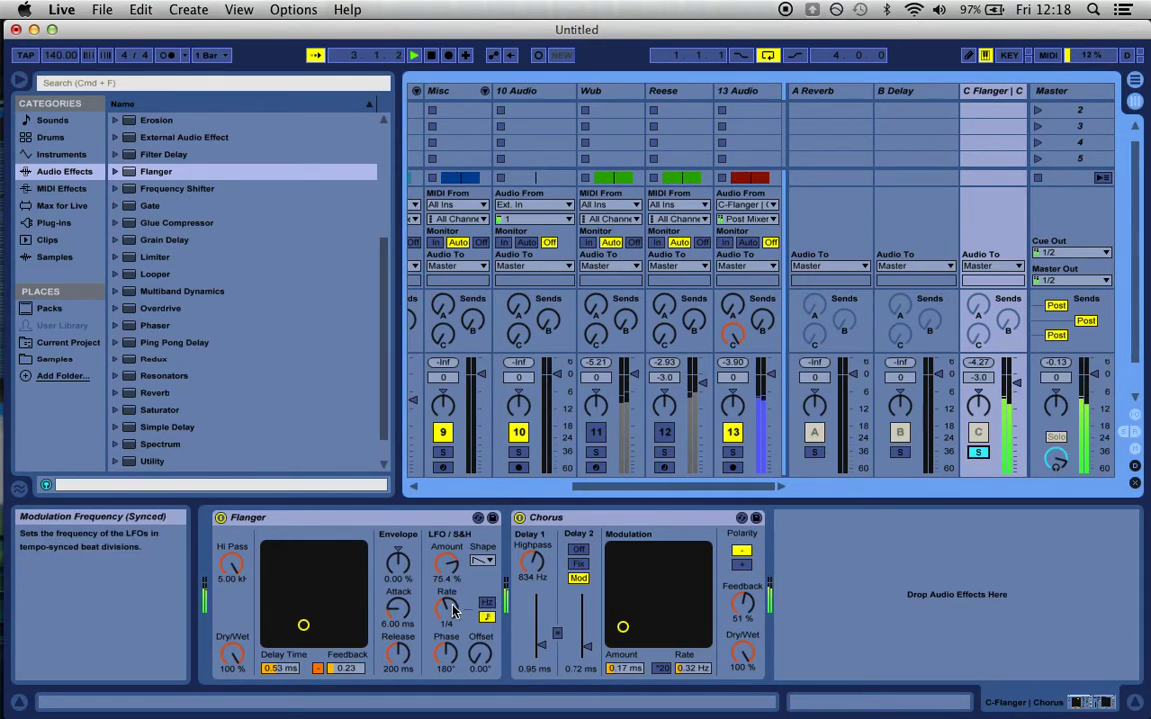
{"action": "left_click_drag", "start_coordinate": [452, 610], "coordinate": [453, 598]}
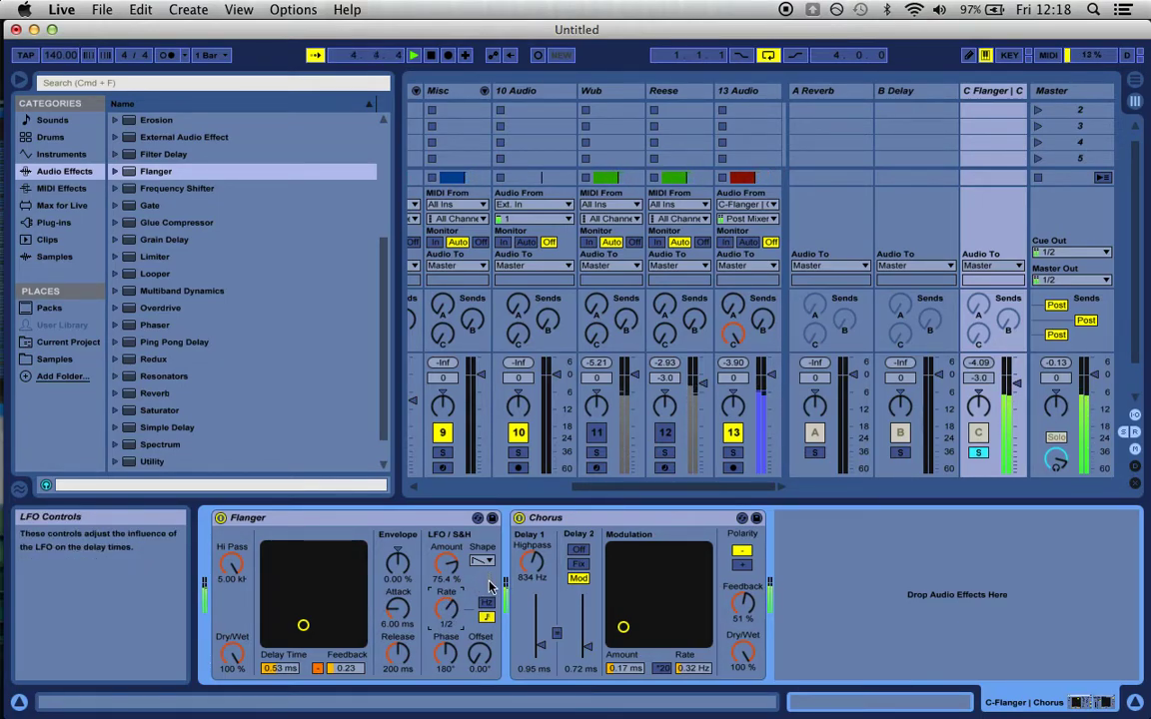
- Sweep the Flanger's hi-pass down to 20 Hz and back up to 5.00 kHz
{"action": "left_click_drag", "start_coordinate": [230, 565], "coordinate": [230, 599]}
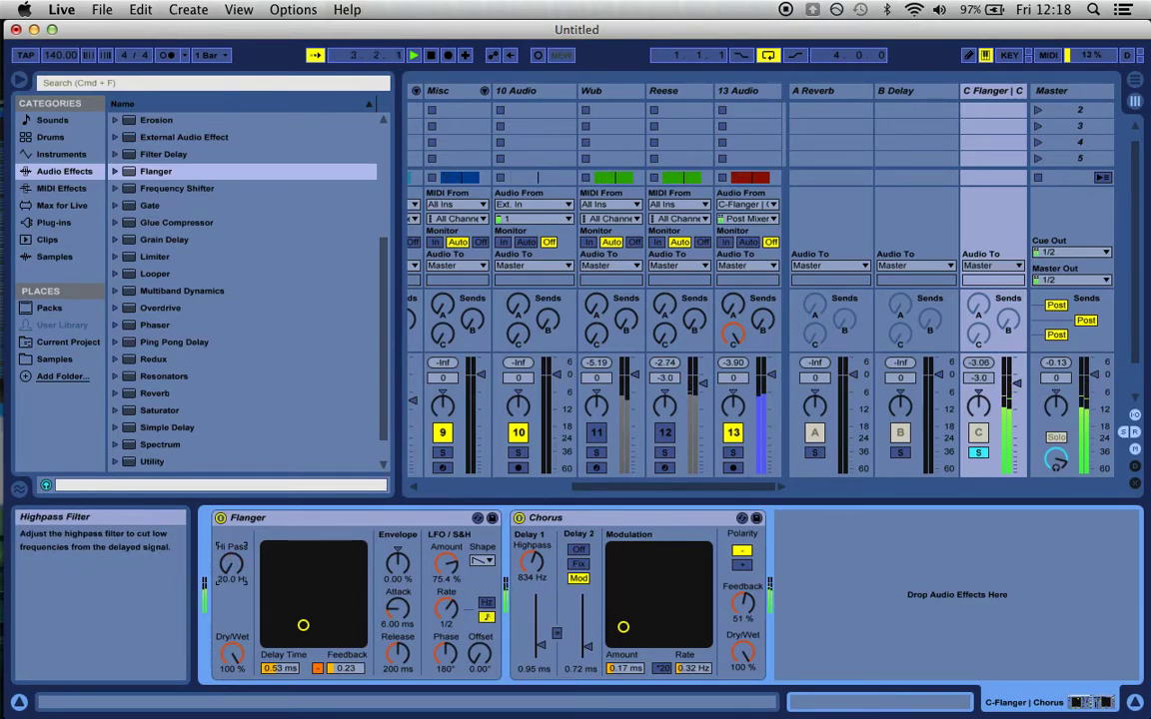
{"action": "left_click_drag", "start_coordinate": [231, 600], "coordinate": [231, 579]}
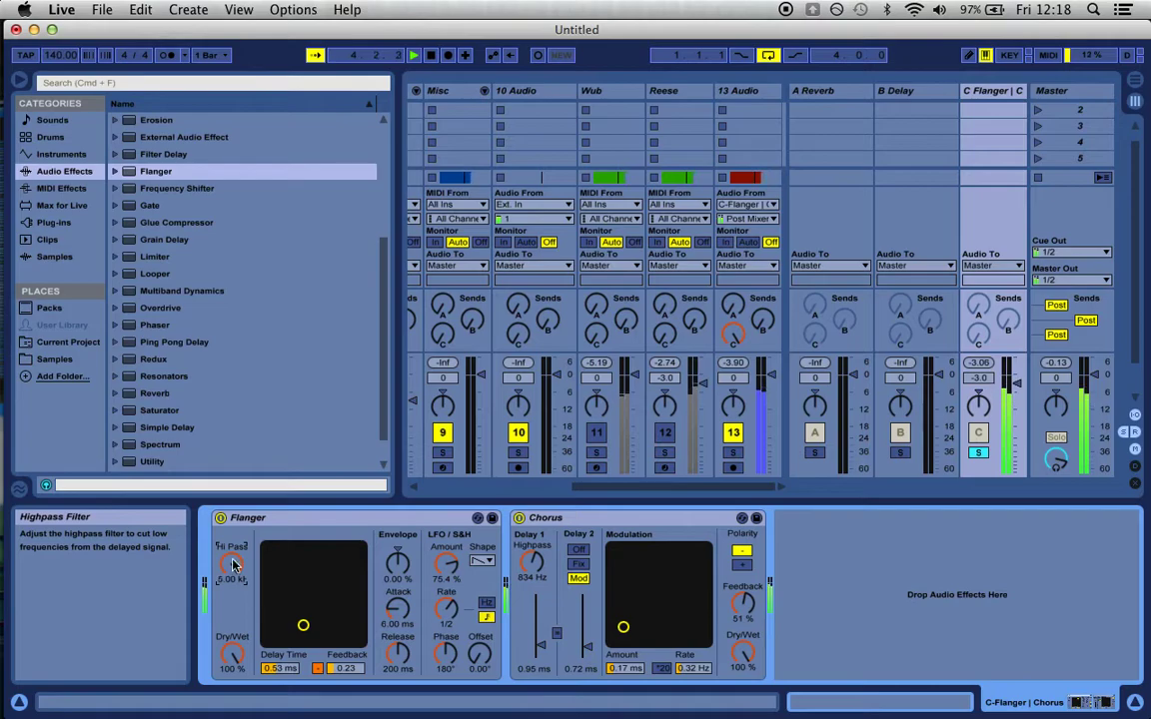
- Set the Flanger's envelope amount to -100 % and LFO phase to 360°, and switch its feedback polarity to positive
{"action": "left_click_drag", "start_coordinate": [397, 563], "coordinate": [397, 600]}
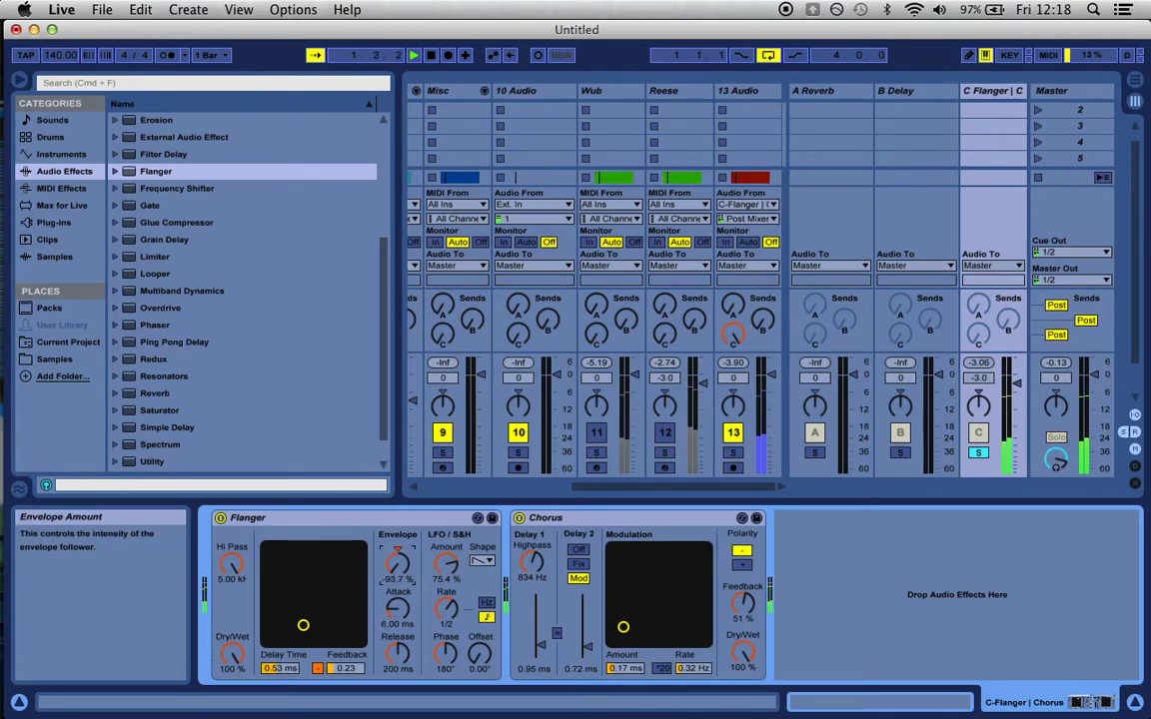
{"action": "left_click_drag", "start_coordinate": [400, 567], "coordinate": [400, 700]}
{"action": "left_click", "coordinate": [450, 661]}
{"action": "left_click_drag", "start_coordinate": [446, 654], "coordinate": [446, 610]}
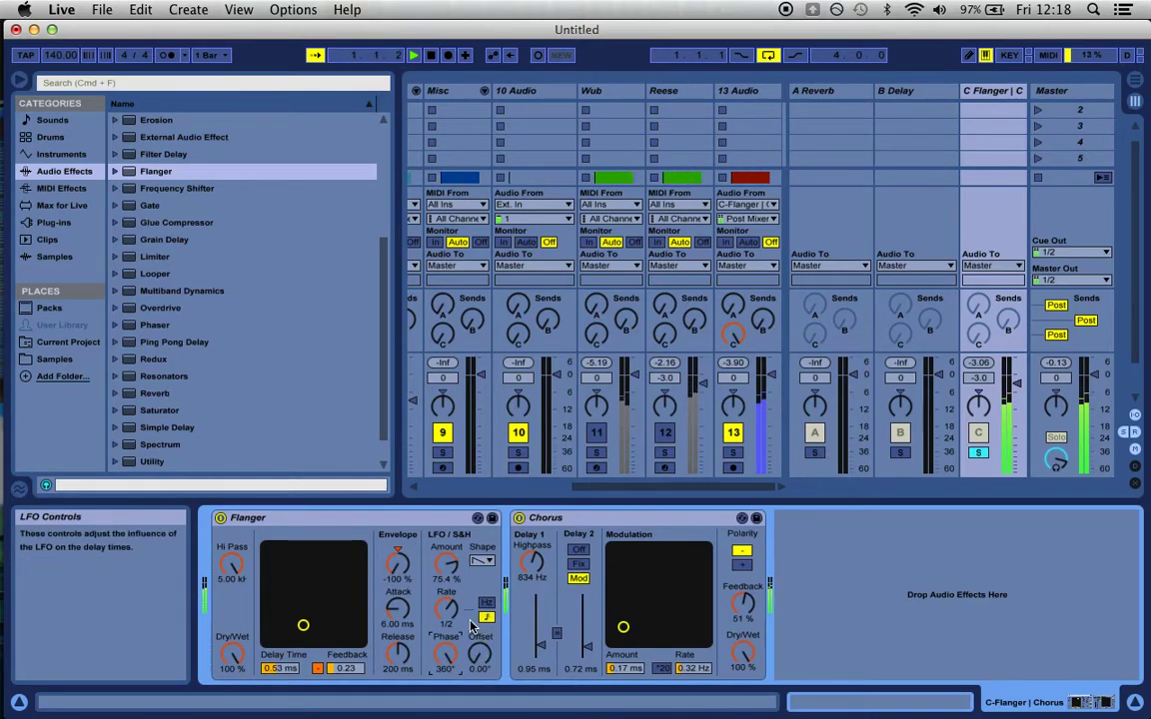
{"action": "left_click", "coordinate": [317, 670]}
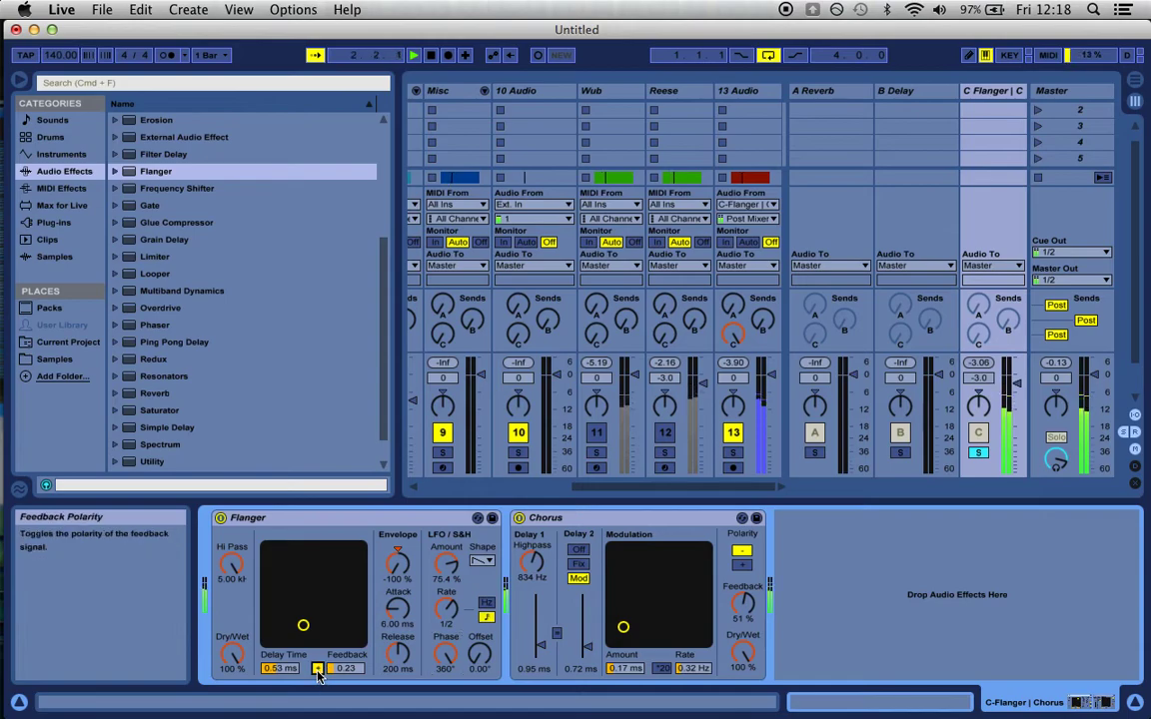
- Try the Flanger's dry/wet mix at about 61 %, and return it to 100 %
{"action": "left_click_drag", "start_coordinate": [232, 655], "coordinate": [232, 684]}
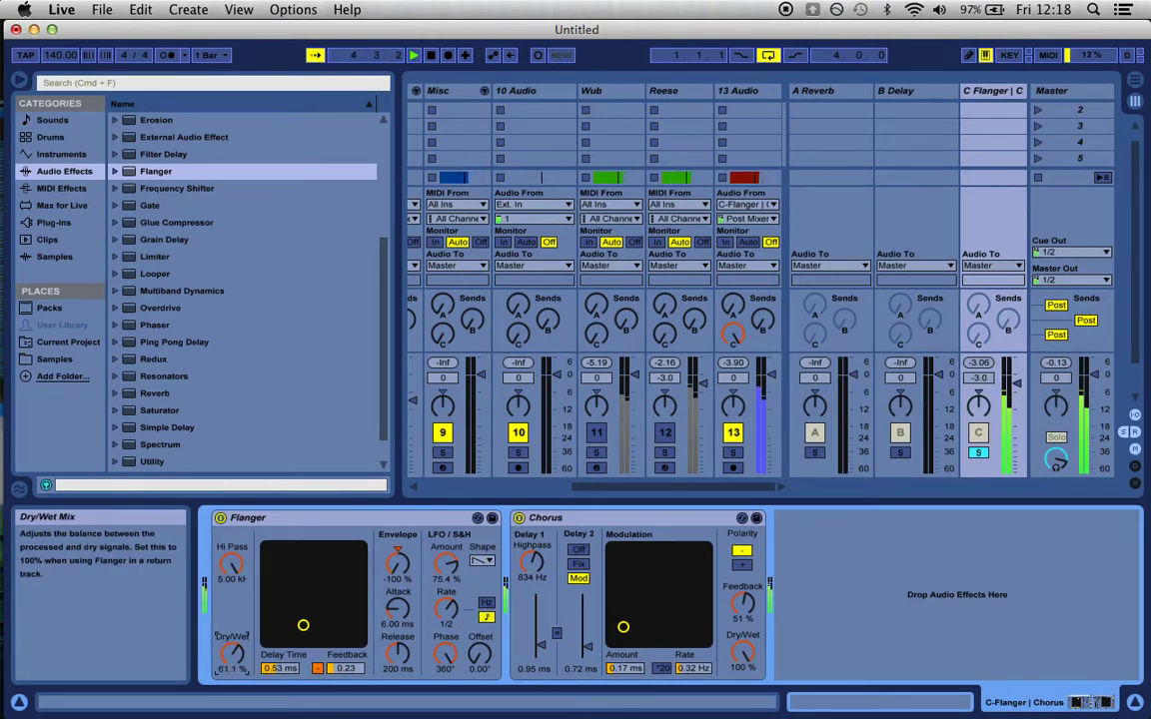
{"action": "left_click_drag", "start_coordinate": [232, 654], "coordinate": [232, 629]}
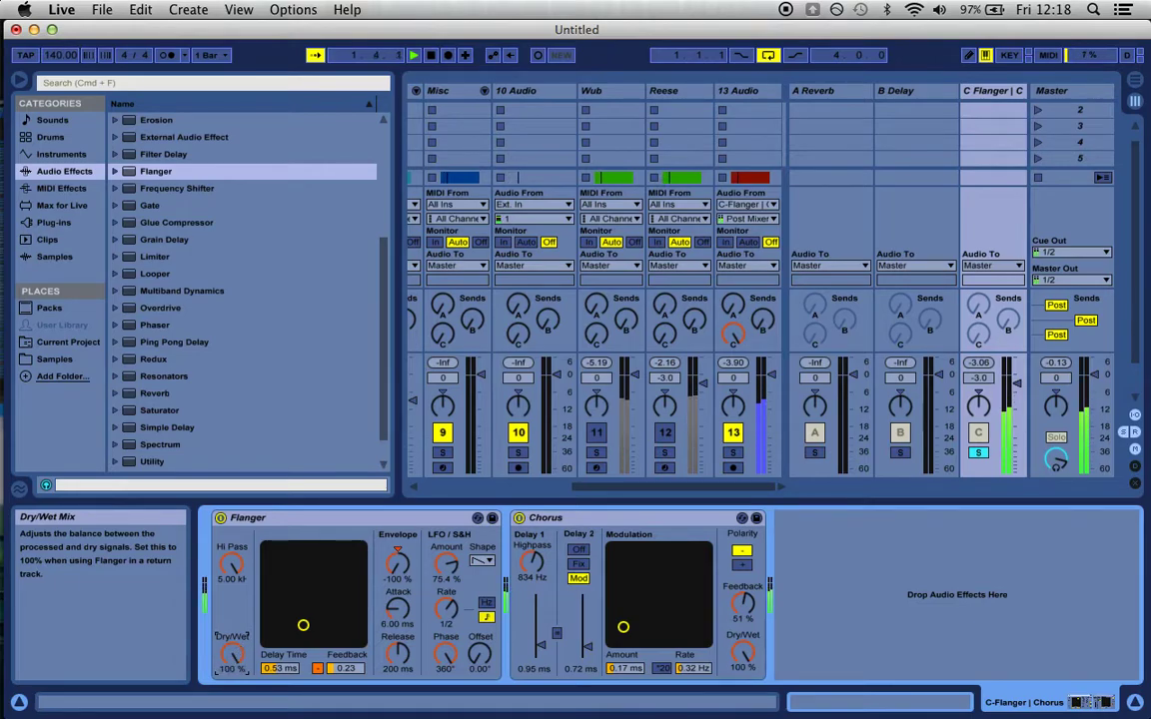
- Unsolo return C, lower its volume to -5.5 dB, and check the loop in the Arrangement
{"action": "left_click", "coordinate": [979, 454]}
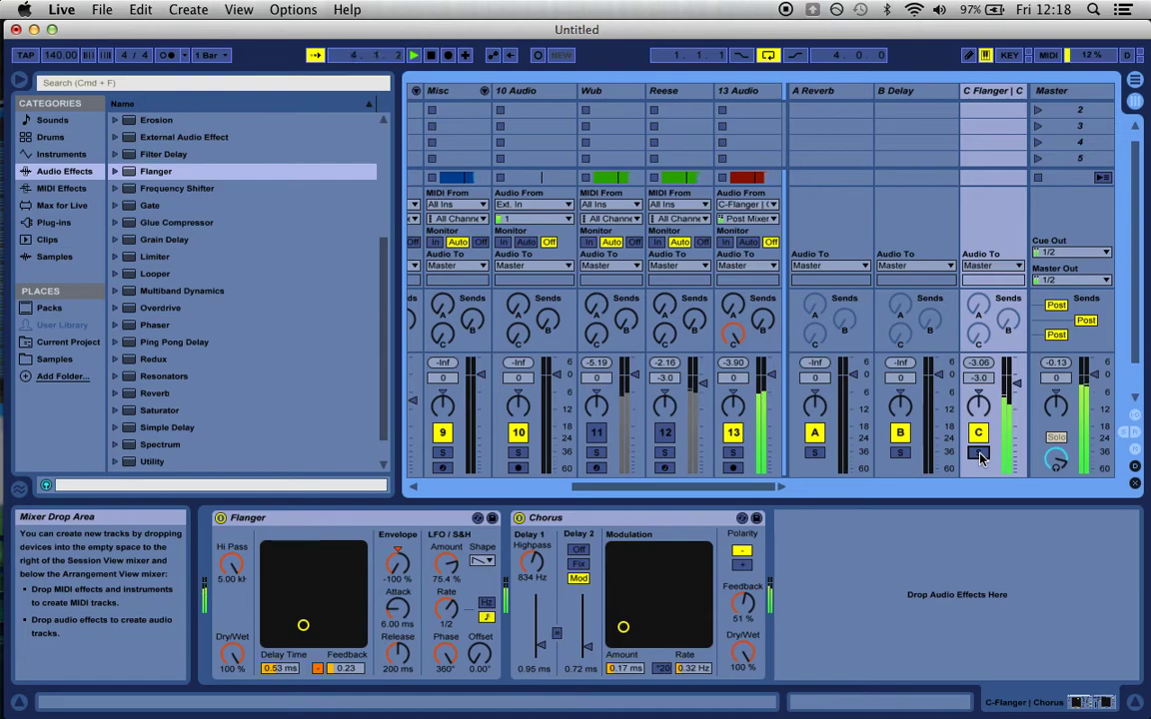
{"action": "left_click_drag", "start_coordinate": [1017, 382], "coordinate": [1017, 391]}
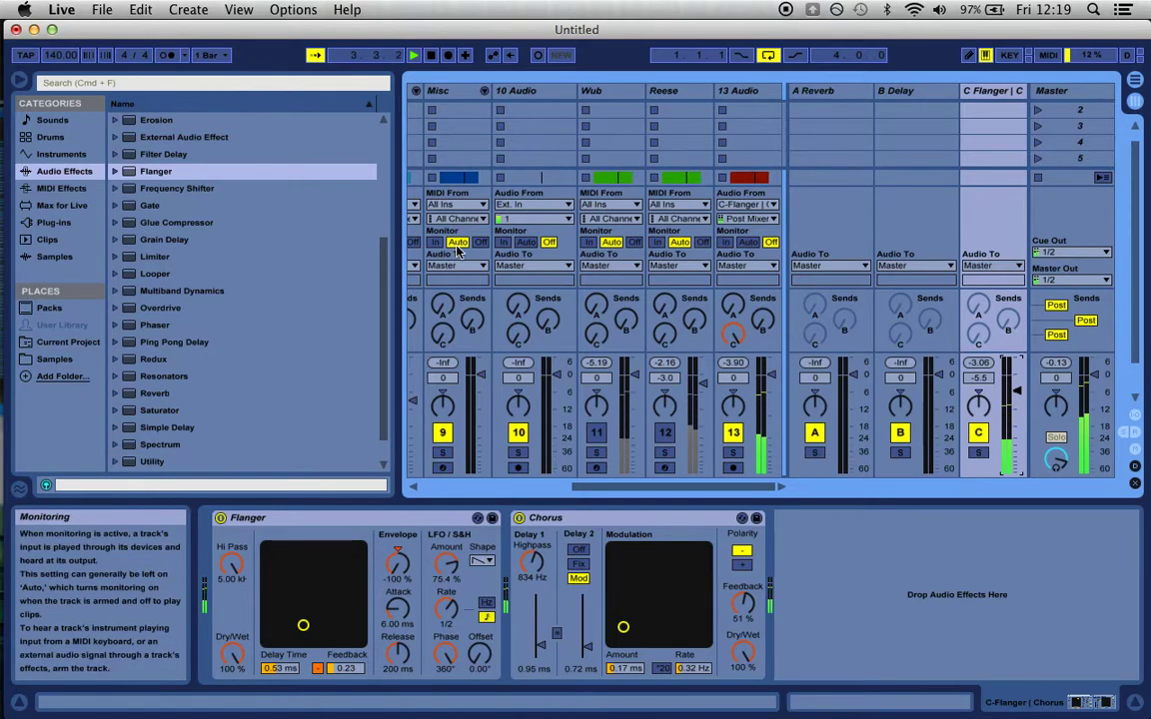
{"action": "key", "text": "Tab"}
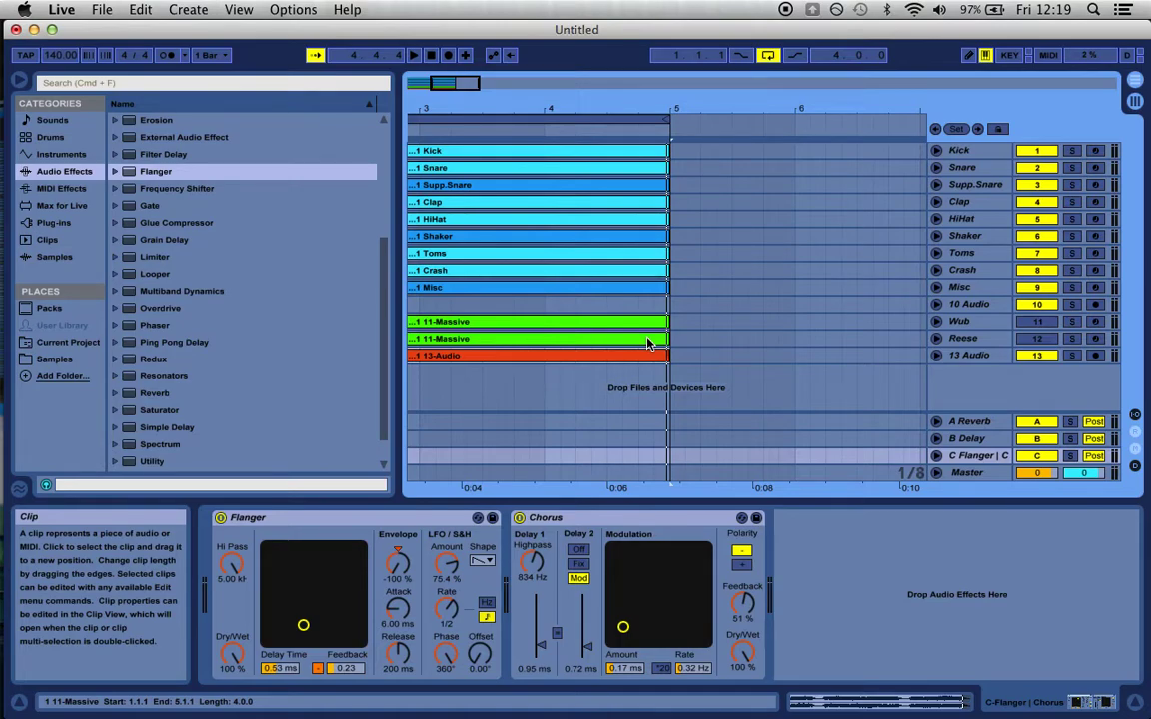
{"action": "key", "text": "space"}
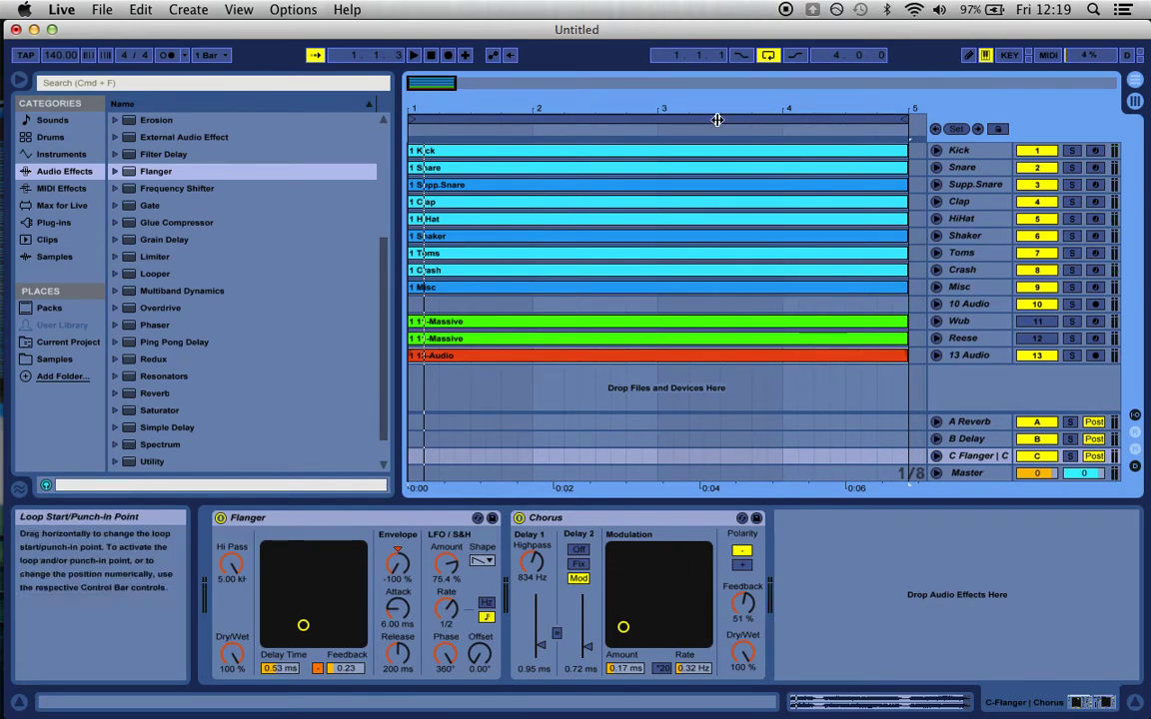
{"action": "key", "text": "Tab"}
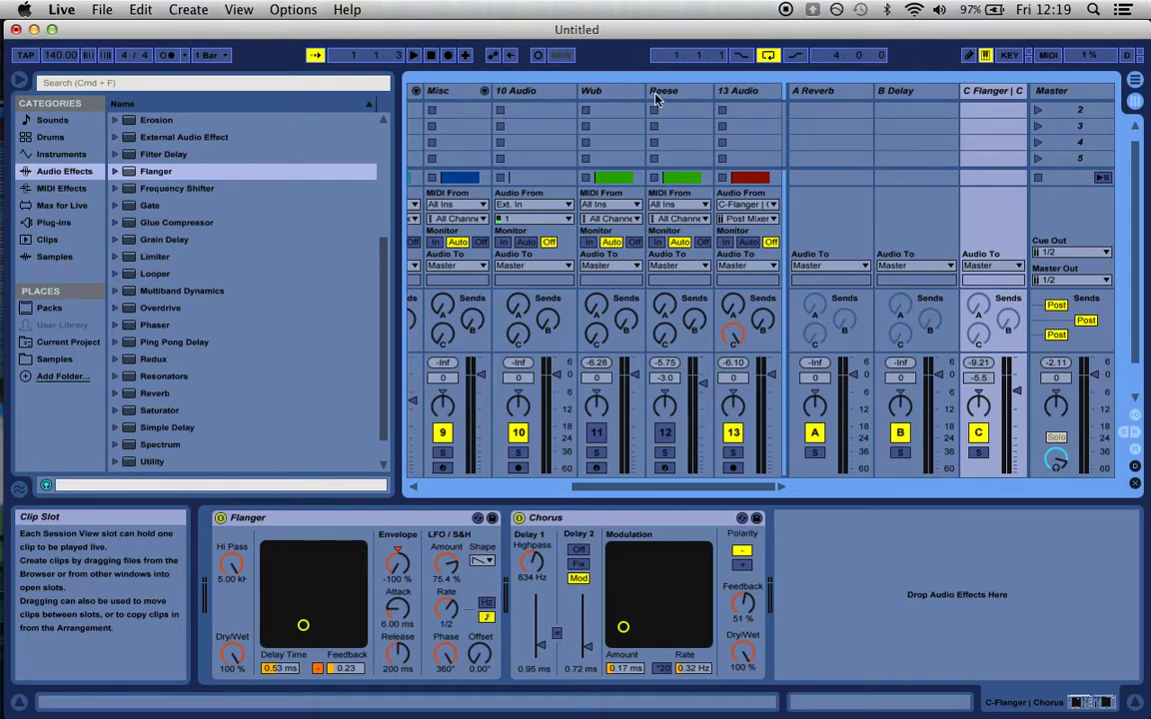
- Insert a new return track D and raise the 13 Audio track's send D to maximum
{"action": "left_click", "coordinate": [189, 10]}
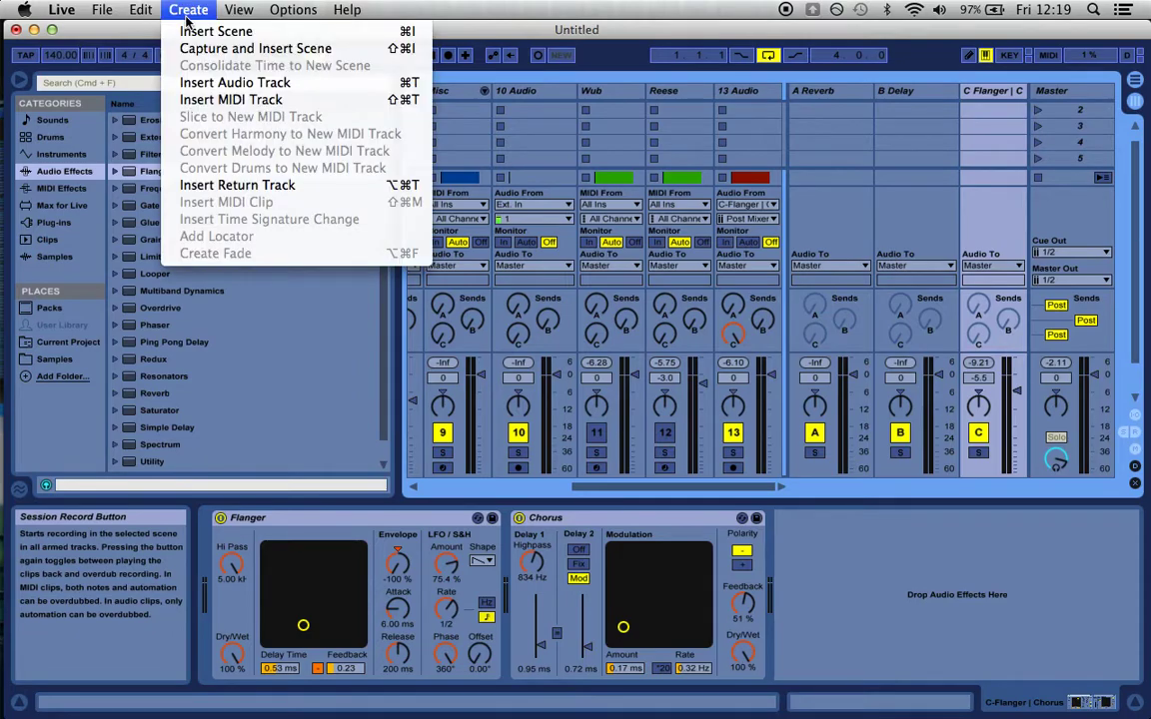
{"action": "left_click", "coordinate": [226, 186]}
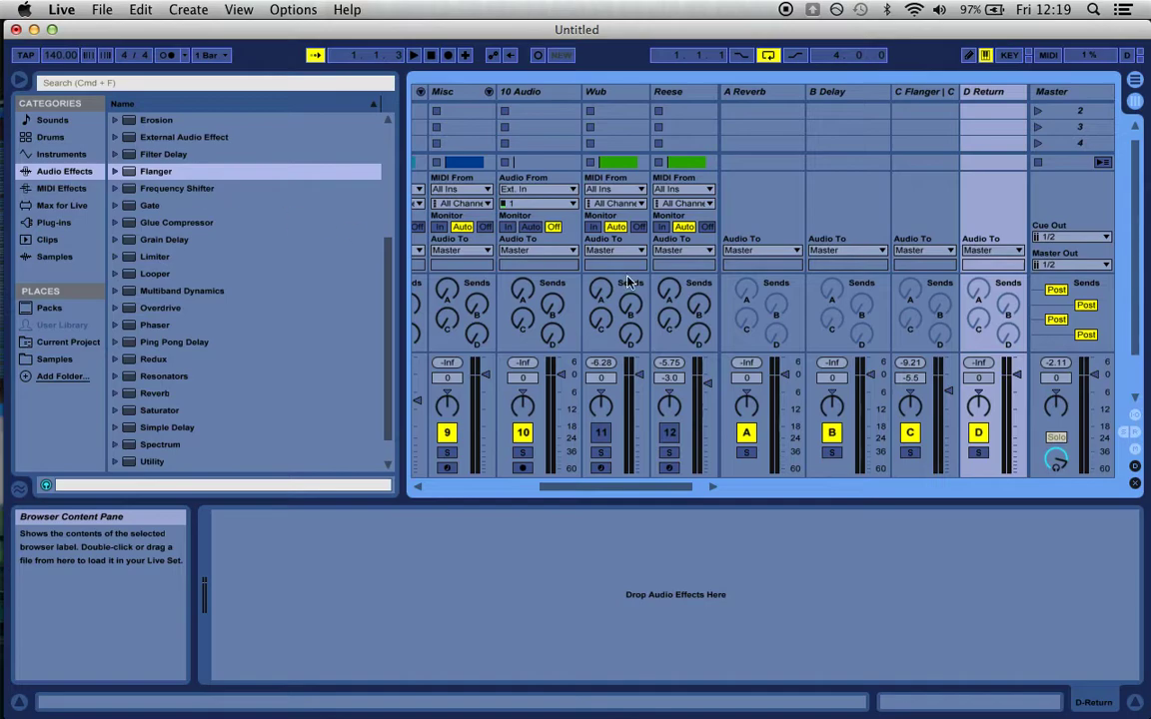
{"action": "left_click", "coordinate": [698, 335]}
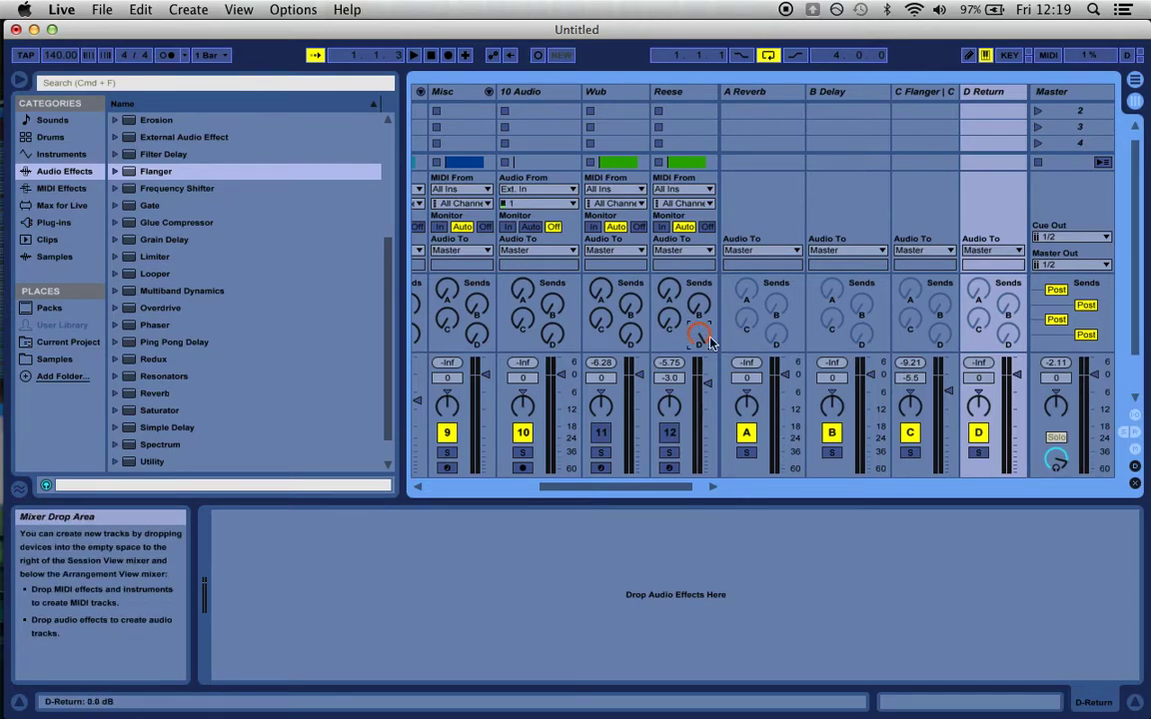
{"action": "left_click_drag", "start_coordinate": [698, 336], "coordinate": [698, 440]}
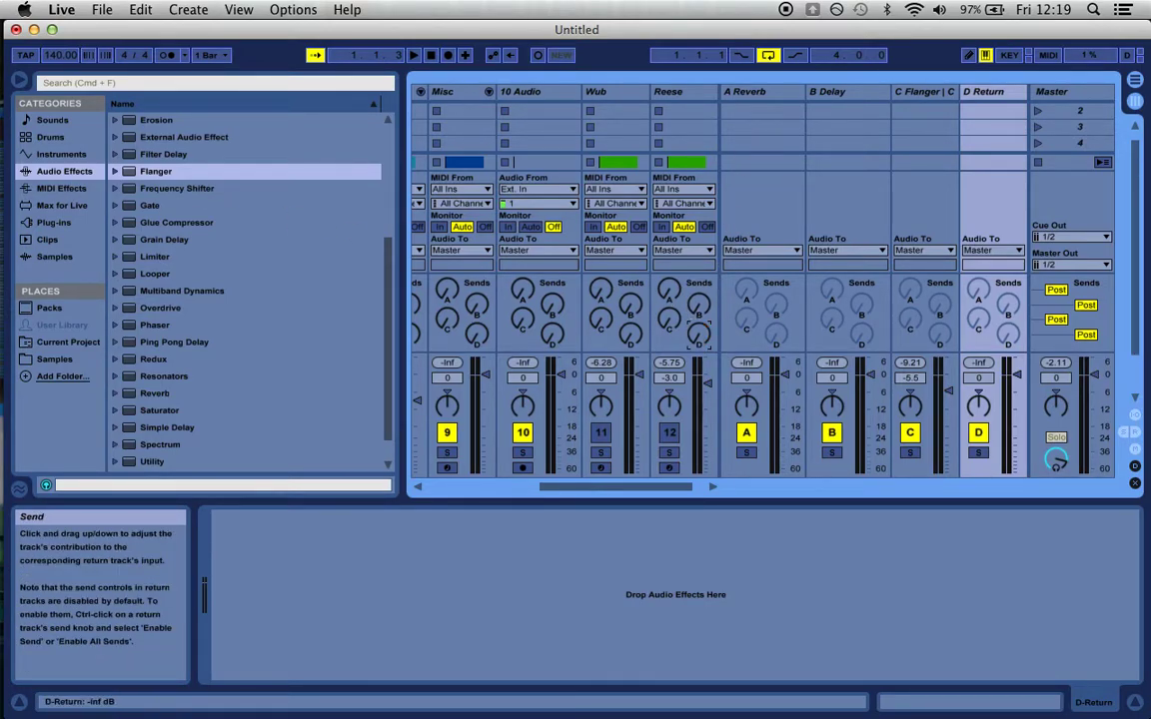
{"action": "scroll", "coordinate": [700, 347], "scroll_direction": "right", "scroll_amount": 2}
{"action": "left_click_drag", "start_coordinate": [699, 339], "coordinate": [700, 280]}
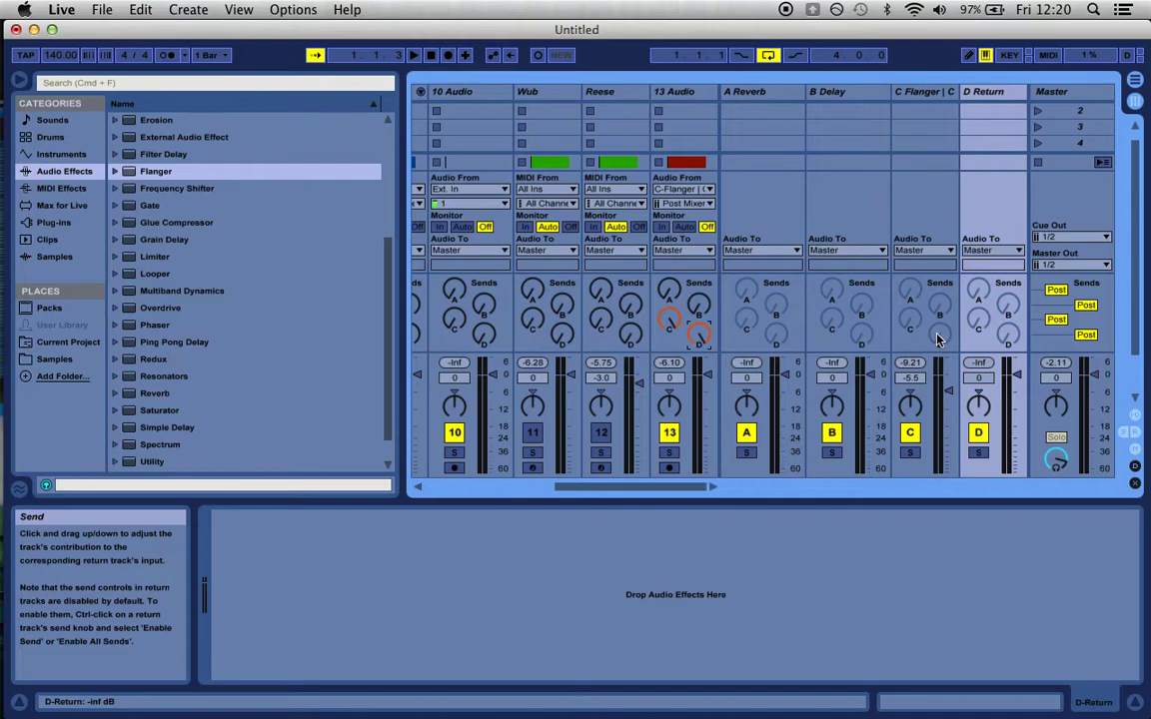
- Turn up return C's send to D, and compare returns D and C in solo while the loop plays
{"action": "left_click_drag", "start_coordinate": [937, 340], "coordinate": [937, 289]}
{"action": "left_click", "coordinate": [976, 453]}
{"action": "key", "text": "space"}
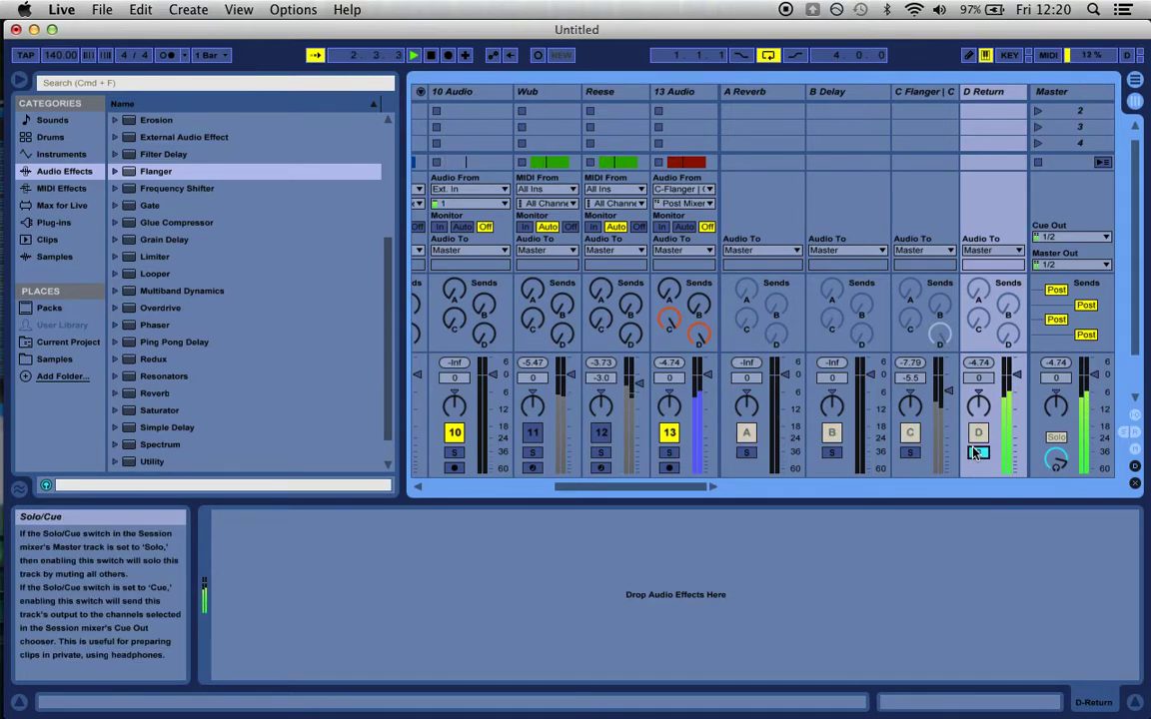
{"action": "left_click", "coordinate": [909, 453]}
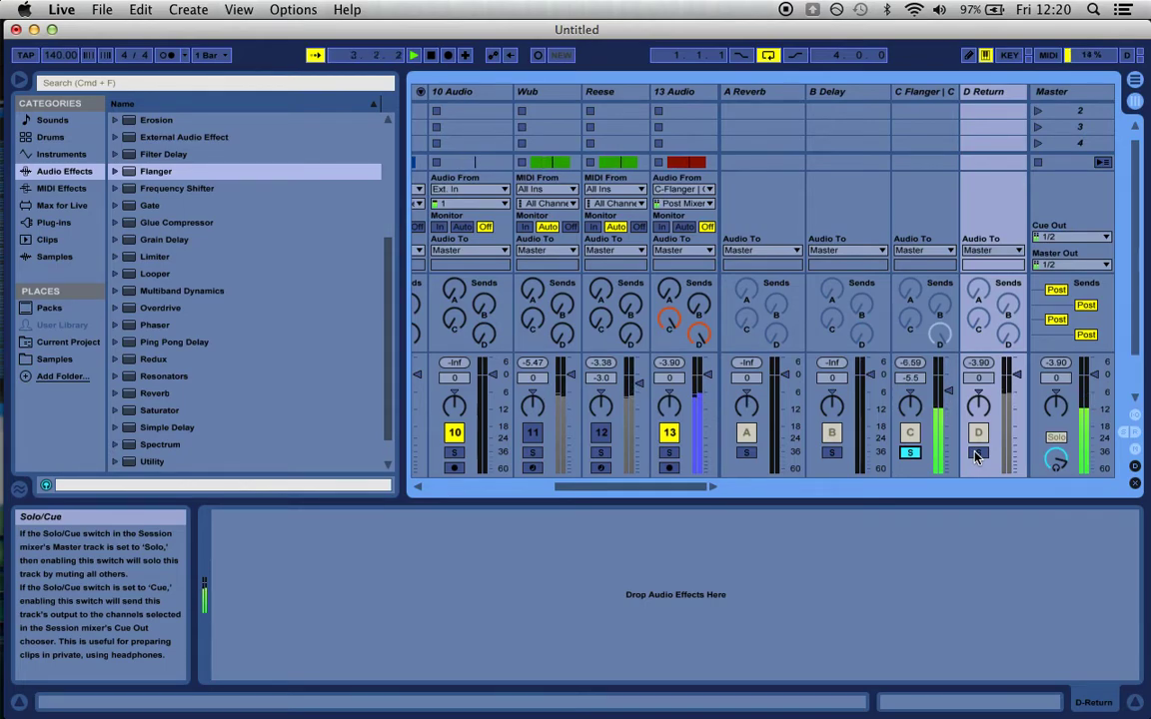
{"action": "left_click", "coordinate": [912, 454]}
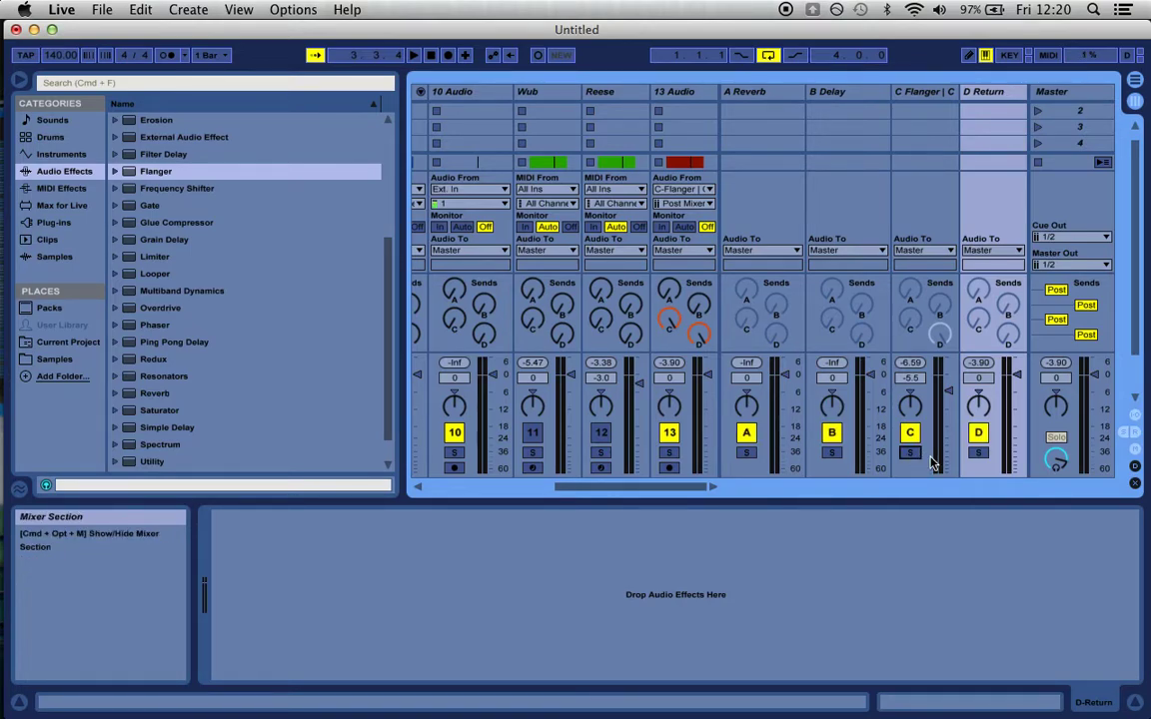
- Switch return D to pre-fader and play the loop with return D soloed
{"action": "left_click", "coordinate": [1087, 336]}
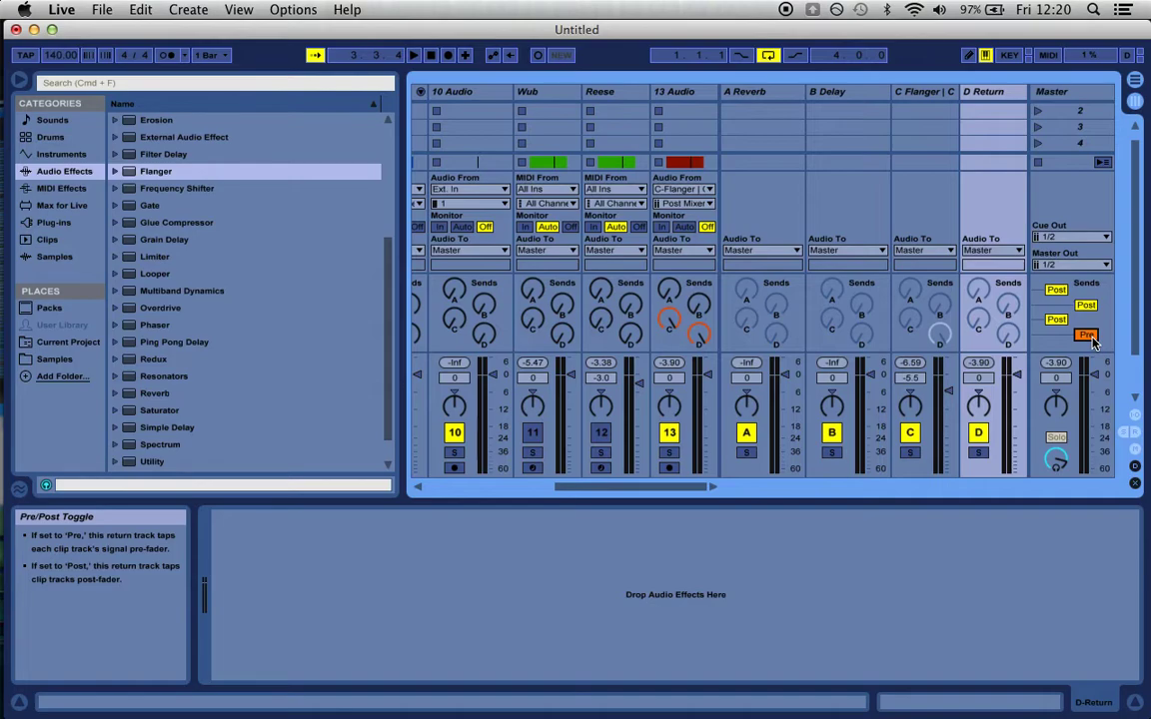
{"action": "left_click", "coordinate": [1087, 336]}
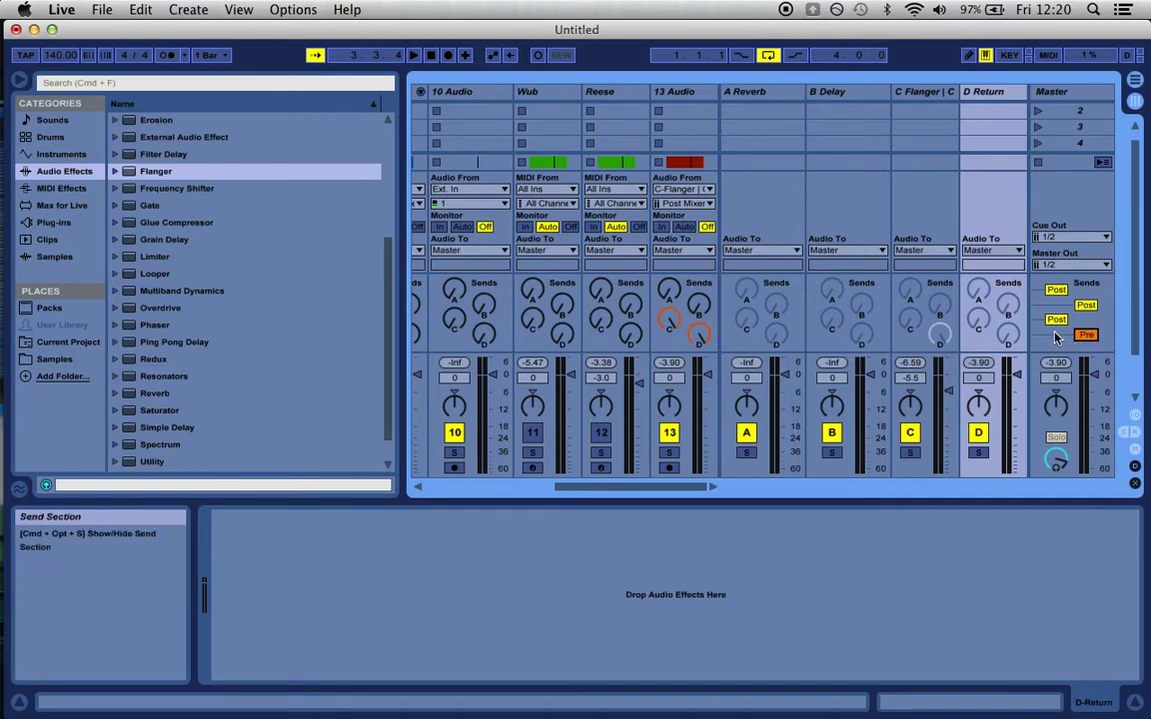
{"action": "left_click", "coordinate": [978, 452]}
{"action": "key", "text": "space"}
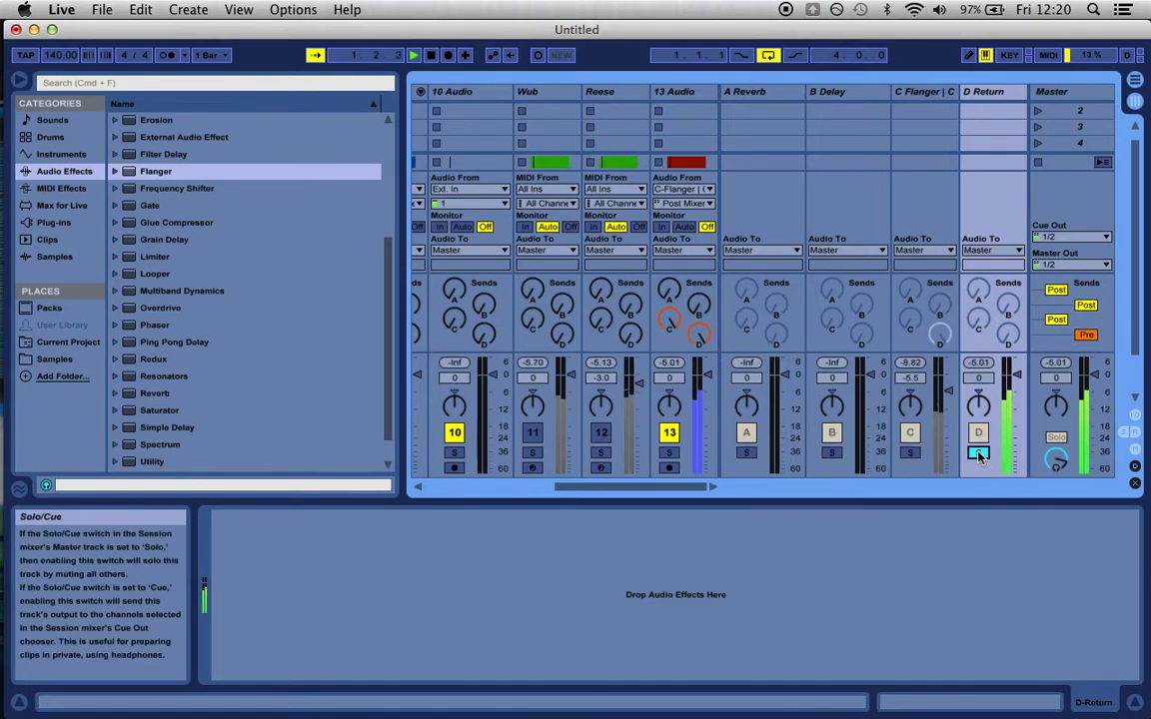
- During playback, try return C at 6 dB, pull 13 Audio's volume to -inf, and set return C to 0 dB
{"action": "left_click_drag", "start_coordinate": [952, 402], "coordinate": [944, 360]}
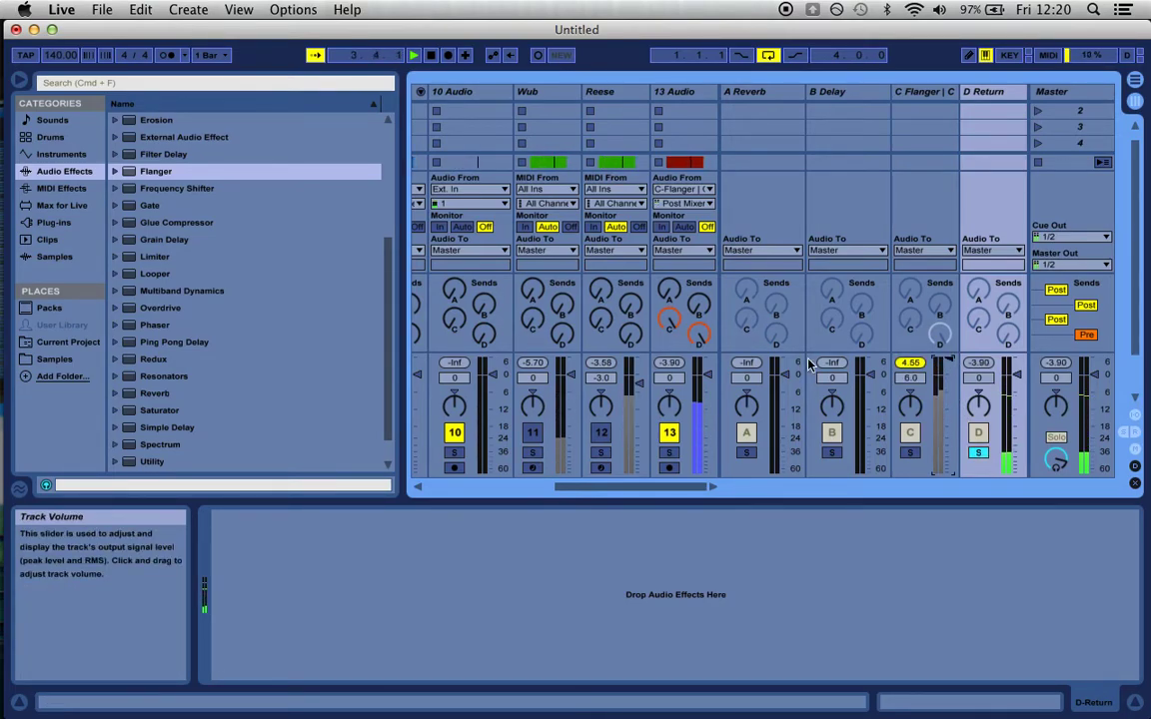
{"action": "left_click_drag", "start_coordinate": [707, 375], "coordinate": [702, 469]}
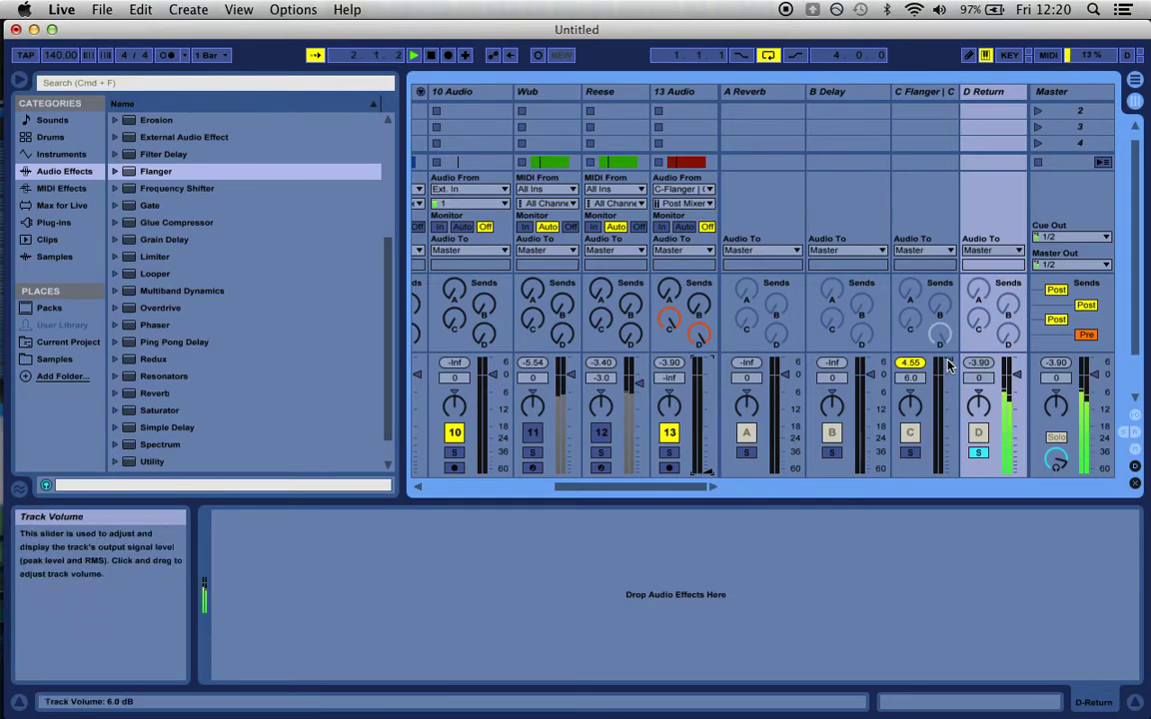
{"action": "left_click_drag", "start_coordinate": [946, 361], "coordinate": [946, 374]}
{"action": "left_click", "coordinate": [908, 364]}
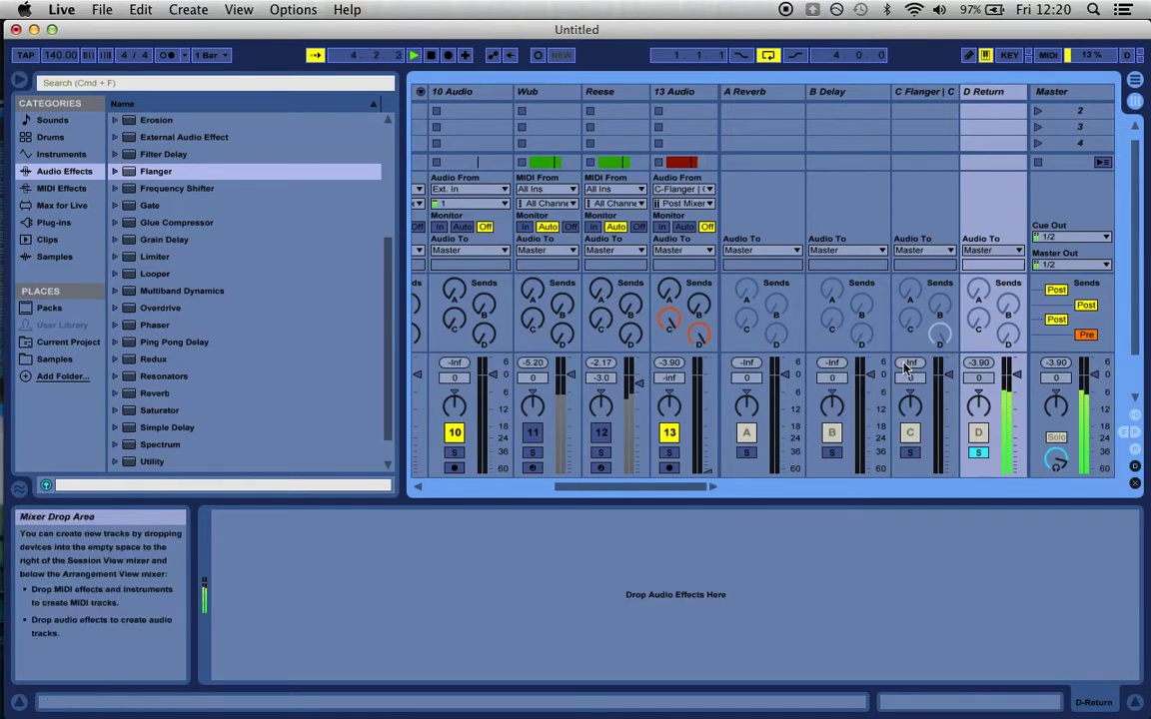
- Switch return D back to post-fader and set the 13 Audio track's volume to -5.5 dB
{"action": "left_click", "coordinate": [1086, 335]}
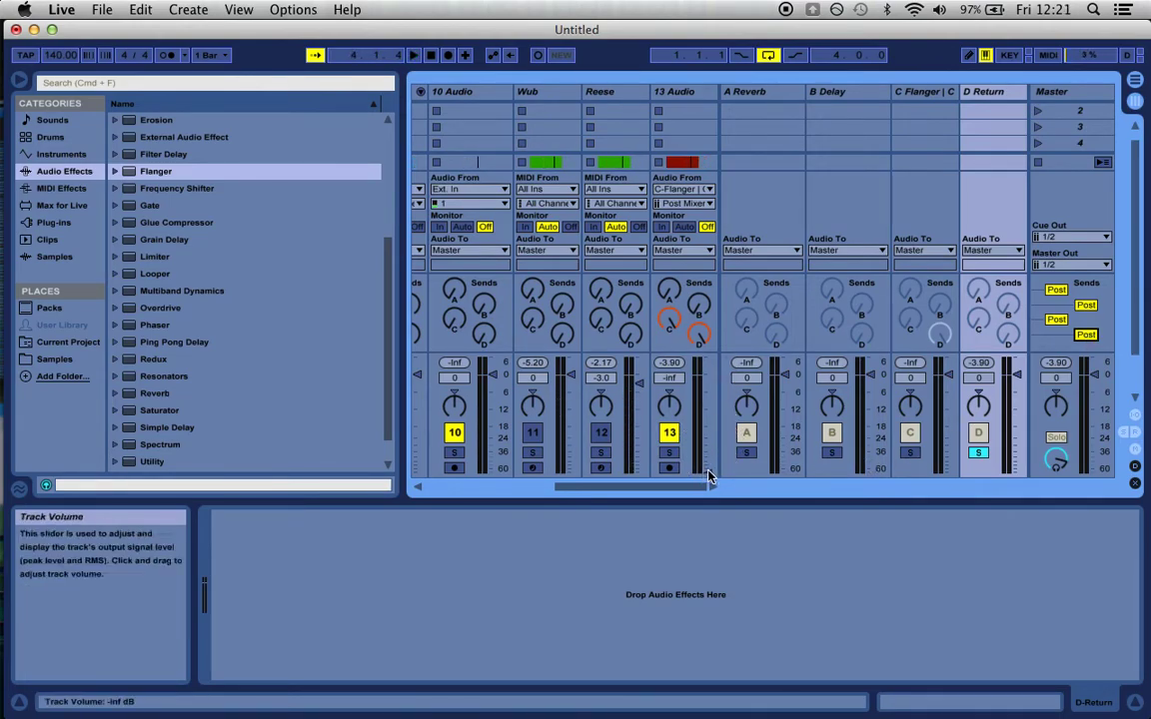
{"action": "left_click_drag", "start_coordinate": [706, 468], "coordinate": [707, 398]}
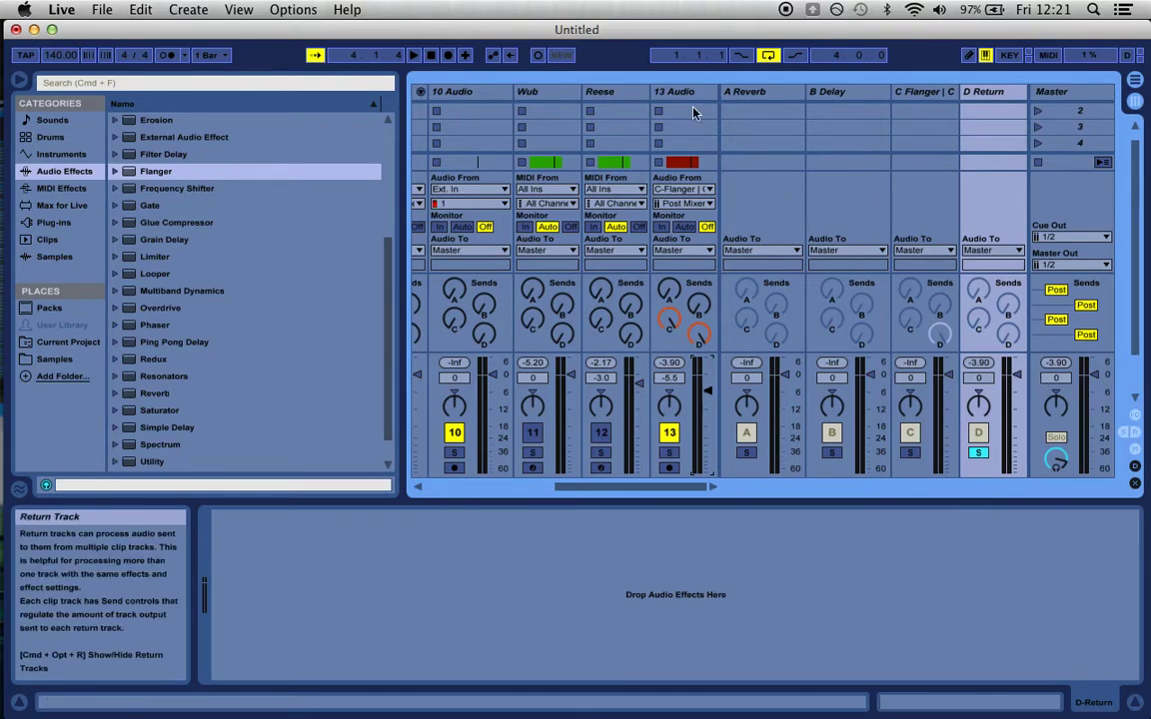
- Set the 10 Audio track's audio input to the C-Flanger | Chorus return
{"action": "left_click", "coordinate": [483, 94]}
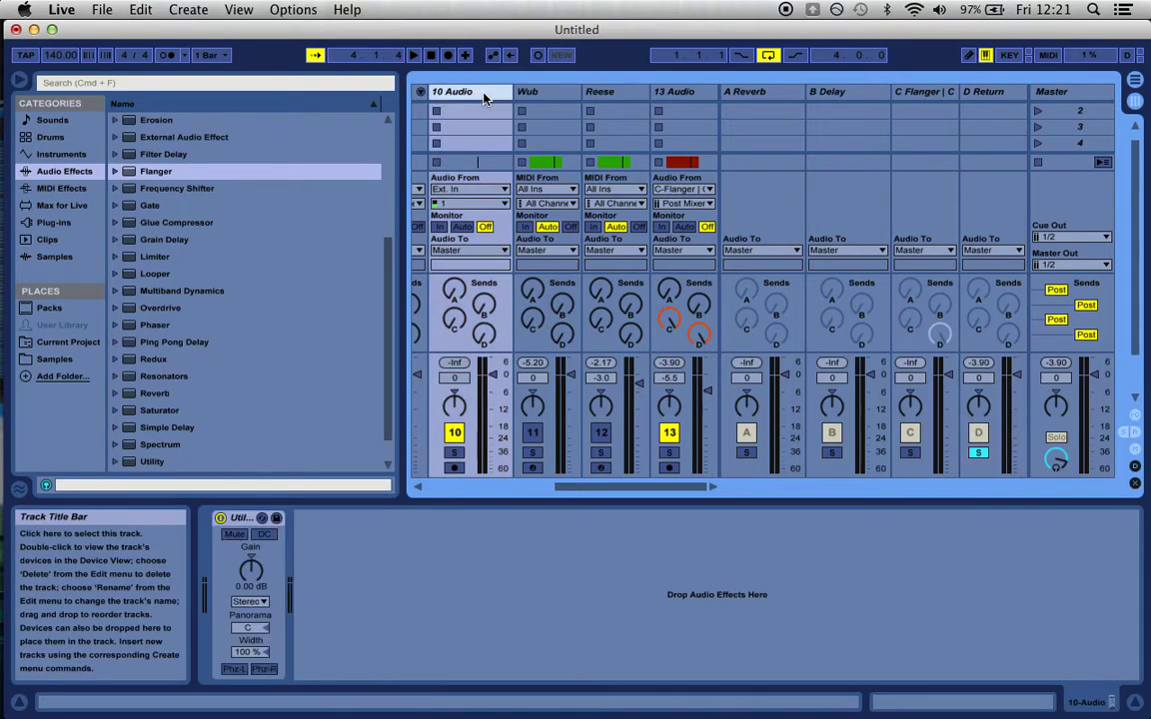
{"action": "left_click", "coordinate": [469, 189]}
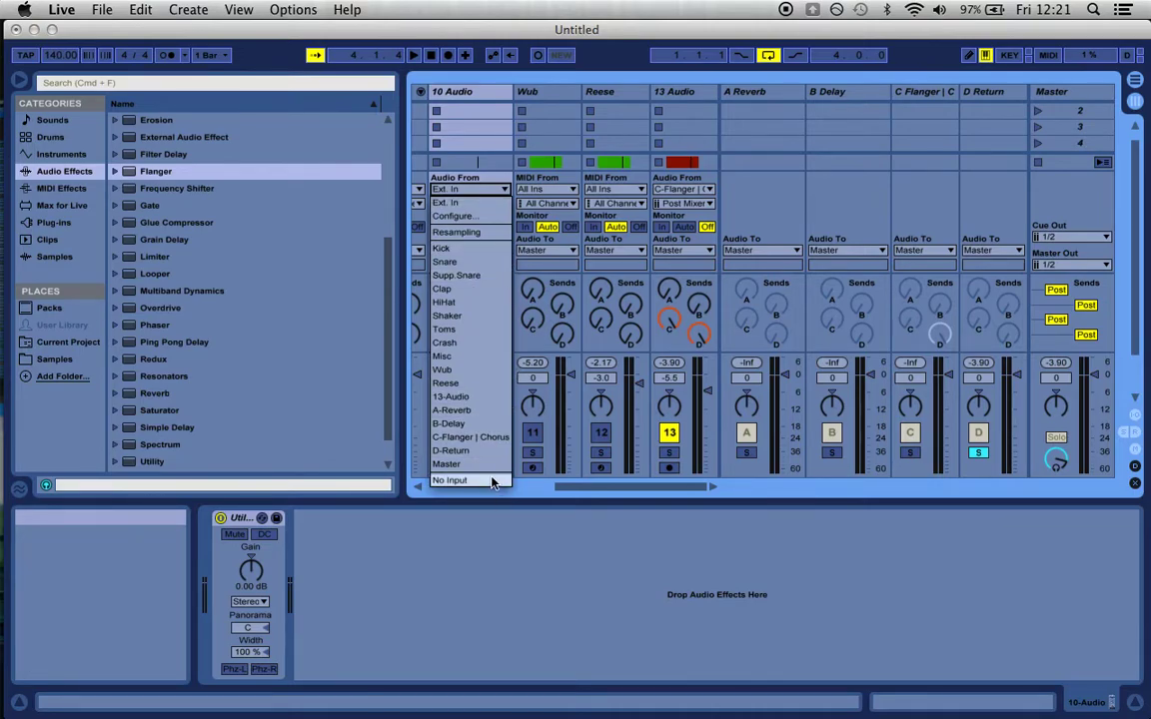
{"action": "left_click", "coordinate": [490, 440]}
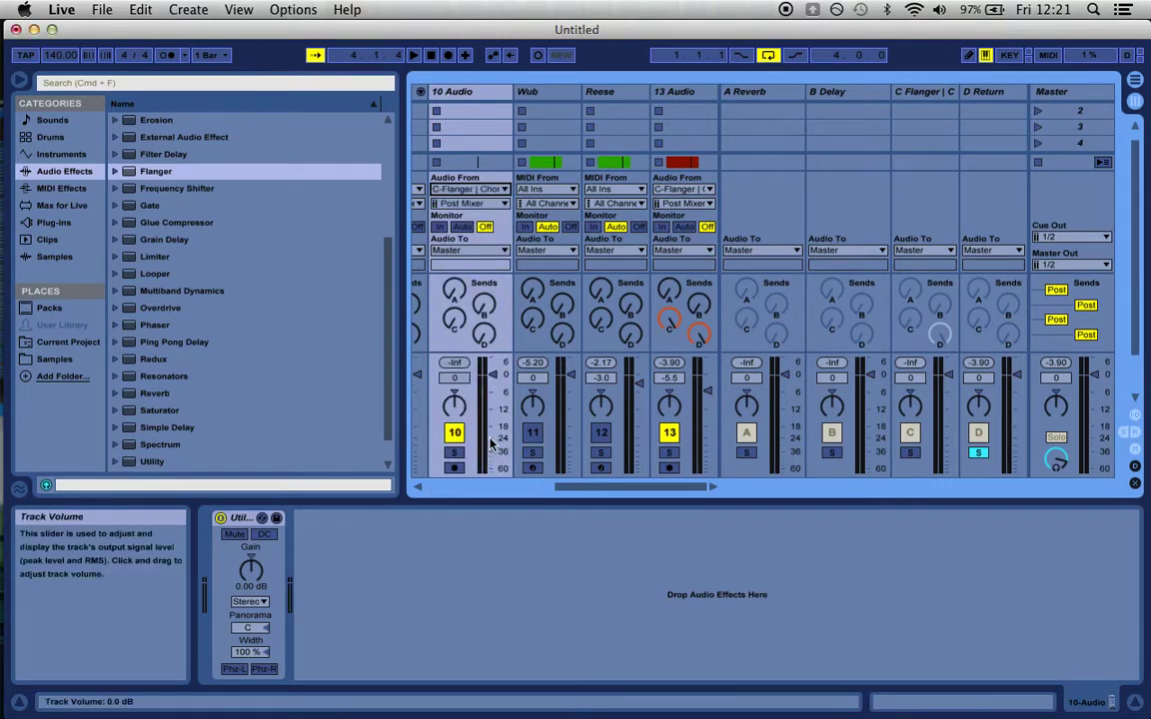
- Arm the 10 Audio track for recording in the Arrangement and turn off looping
{"action": "key", "text": "Tab"}
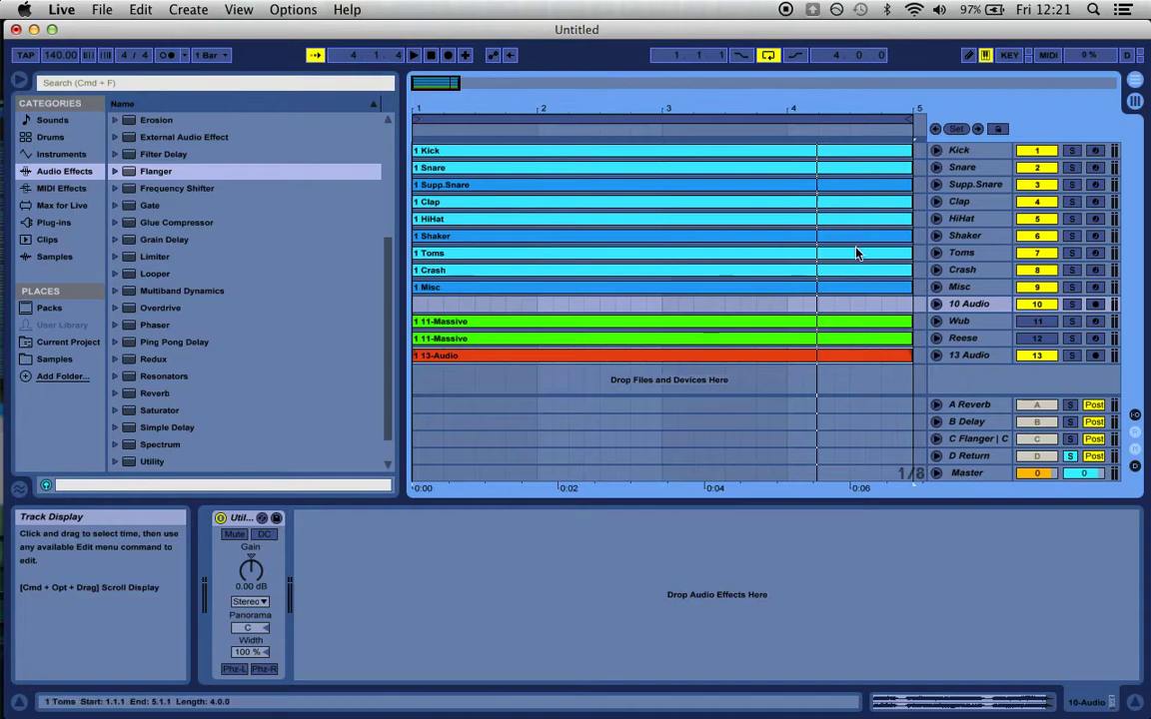
{"action": "left_click", "coordinate": [1095, 304]}
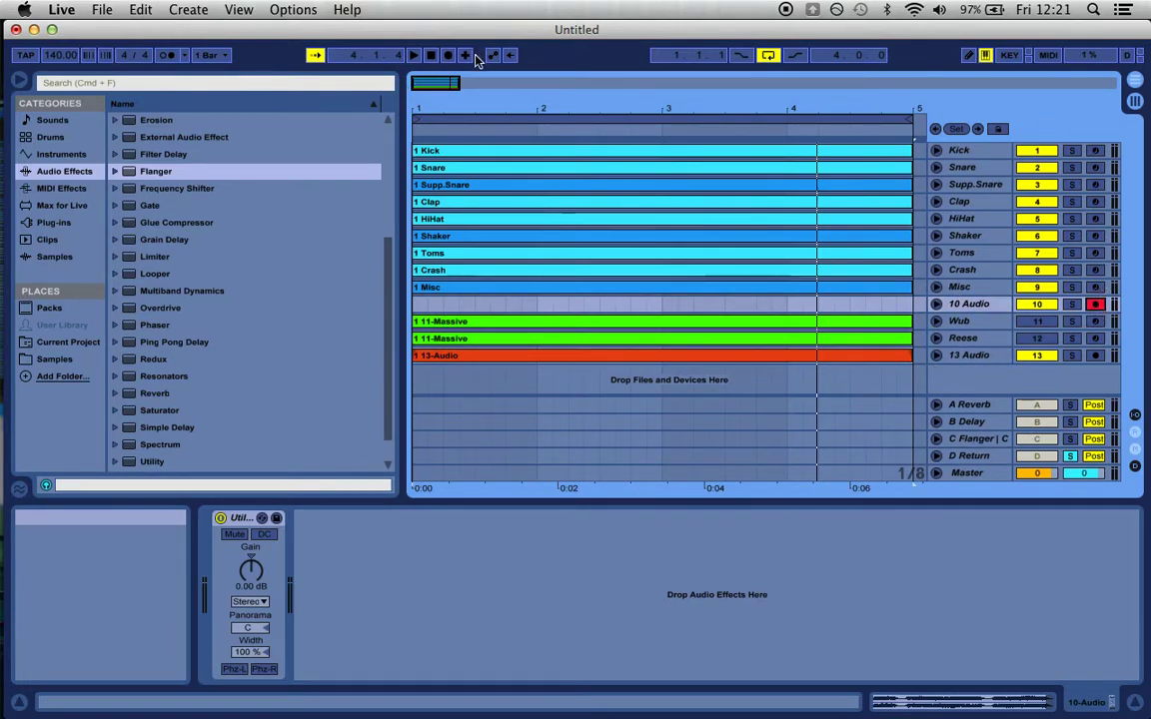
{"action": "left_click", "coordinate": [767, 55]}
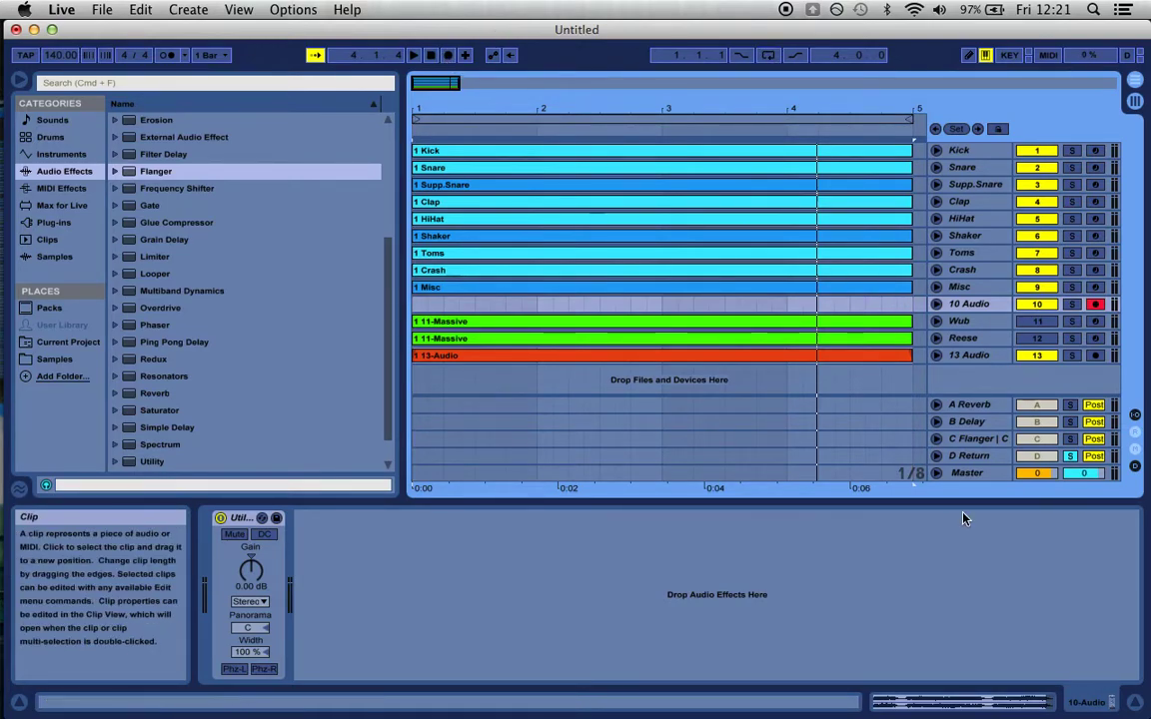
- Check return C's effects, and try to record its output onto the 10 Audio track
{"action": "left_click", "coordinate": [981, 440]}
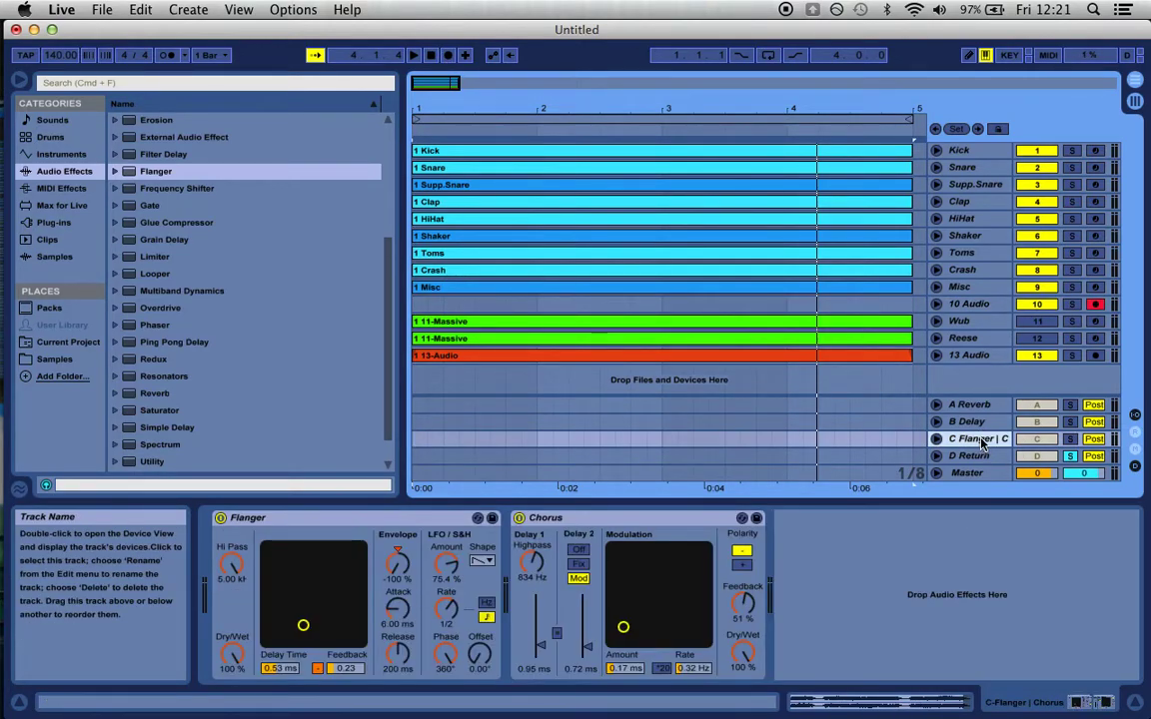
{"action": "left_click", "coordinate": [974, 306]}
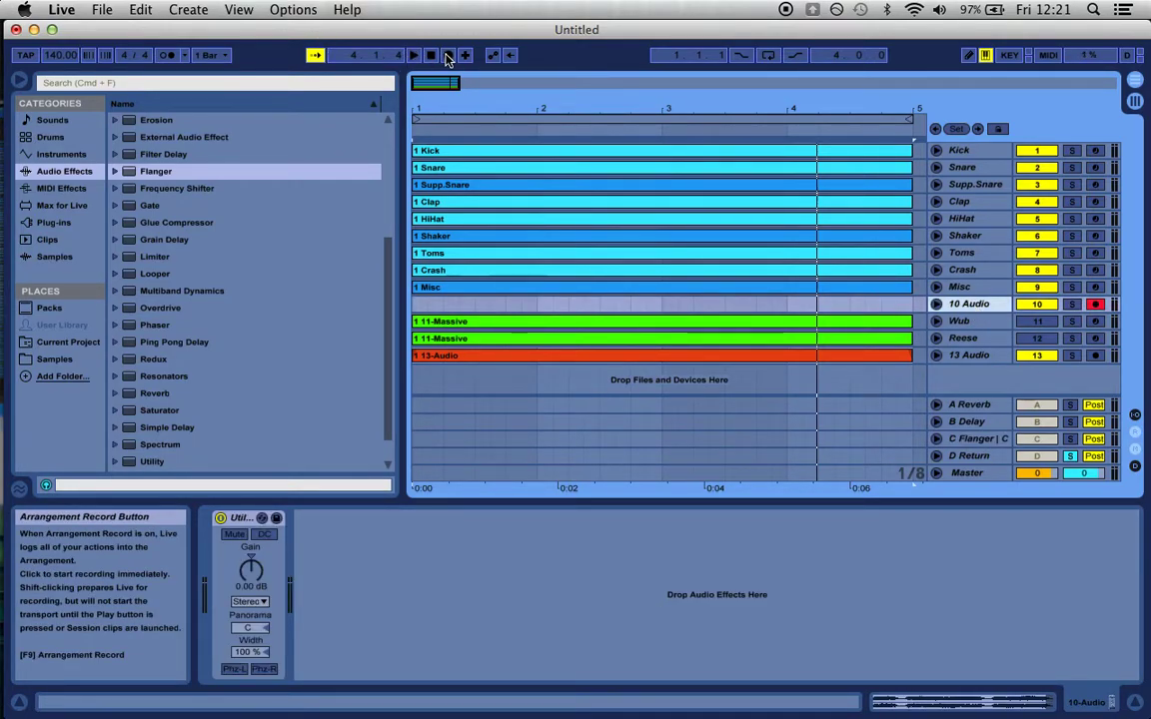
{"action": "left_click", "coordinate": [447, 57]}
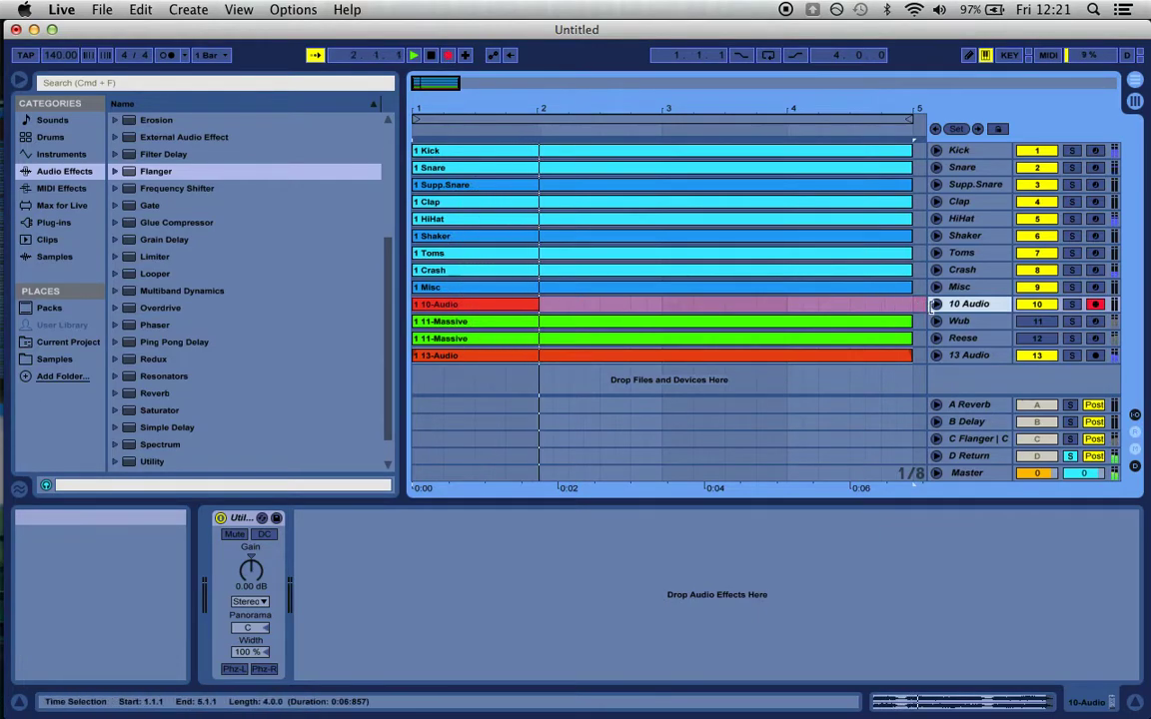
- Unfold the 10 Audio track, unsolo return D, and record the Flanger | Chorus return's output onto 10 Audio through bar 4
{"action": "left_click", "coordinate": [935, 305]}
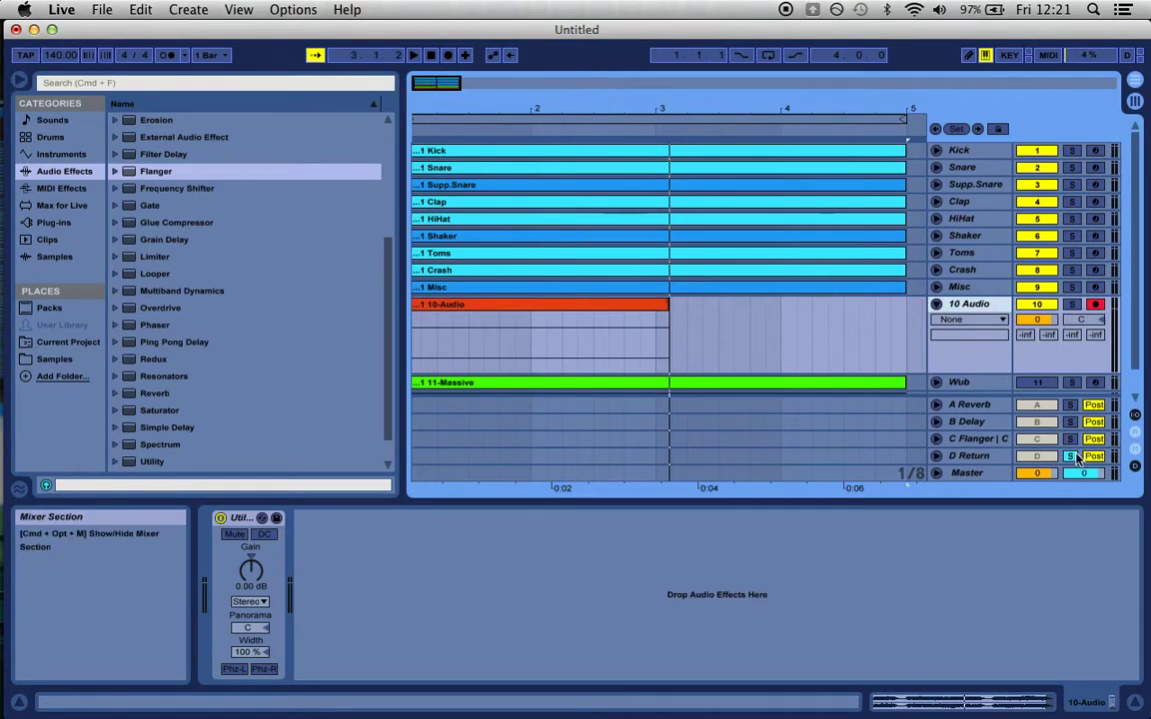
{"action": "left_click", "coordinate": [1071, 457]}
{"action": "left_click", "coordinate": [984, 305]}
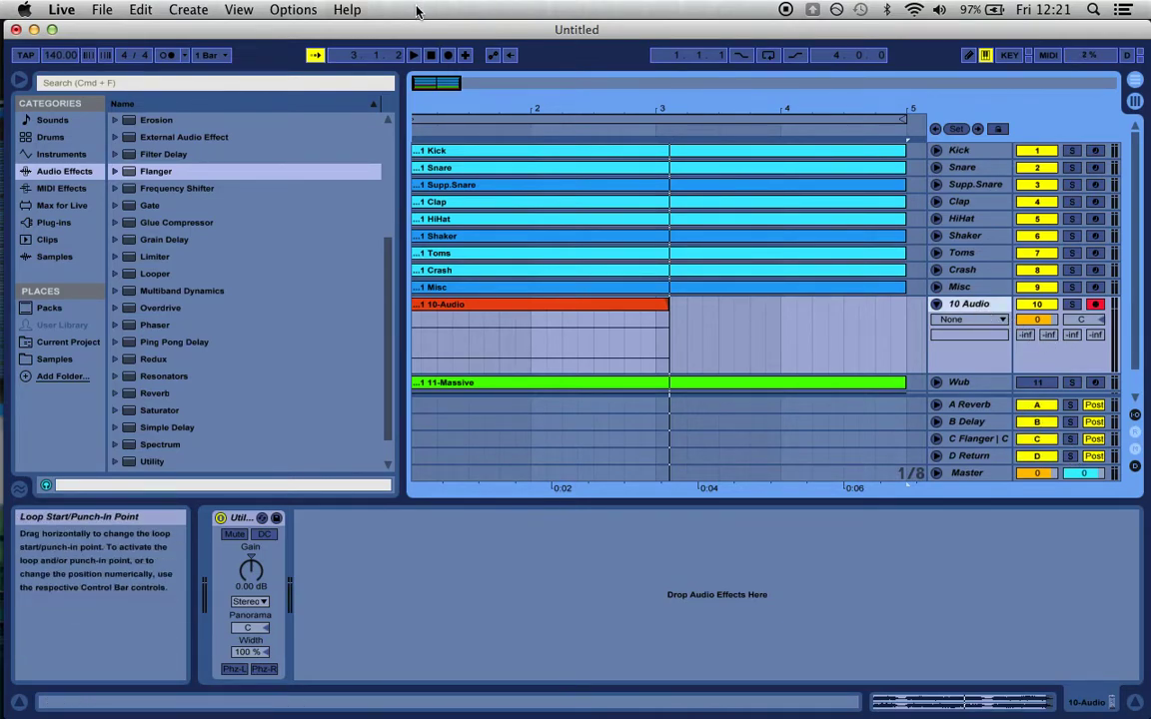
{"action": "left_click", "coordinate": [448, 57]}
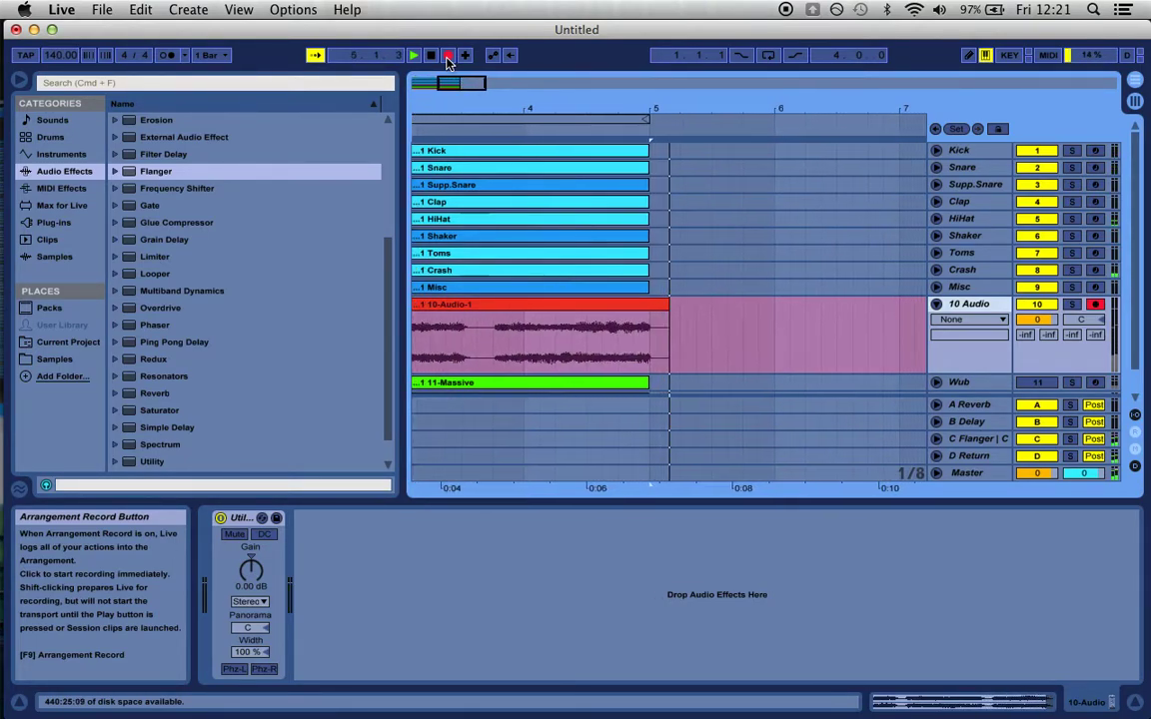
{"action": "key", "text": "space"}
- Trim the recorded 10 Audio clip to end at bar 5, loop its four bars, and audition the track soloed
{"action": "left_click_drag", "start_coordinate": [659, 303], "coordinate": [647, 303]}
{"action": "key", "text": "super+l"}
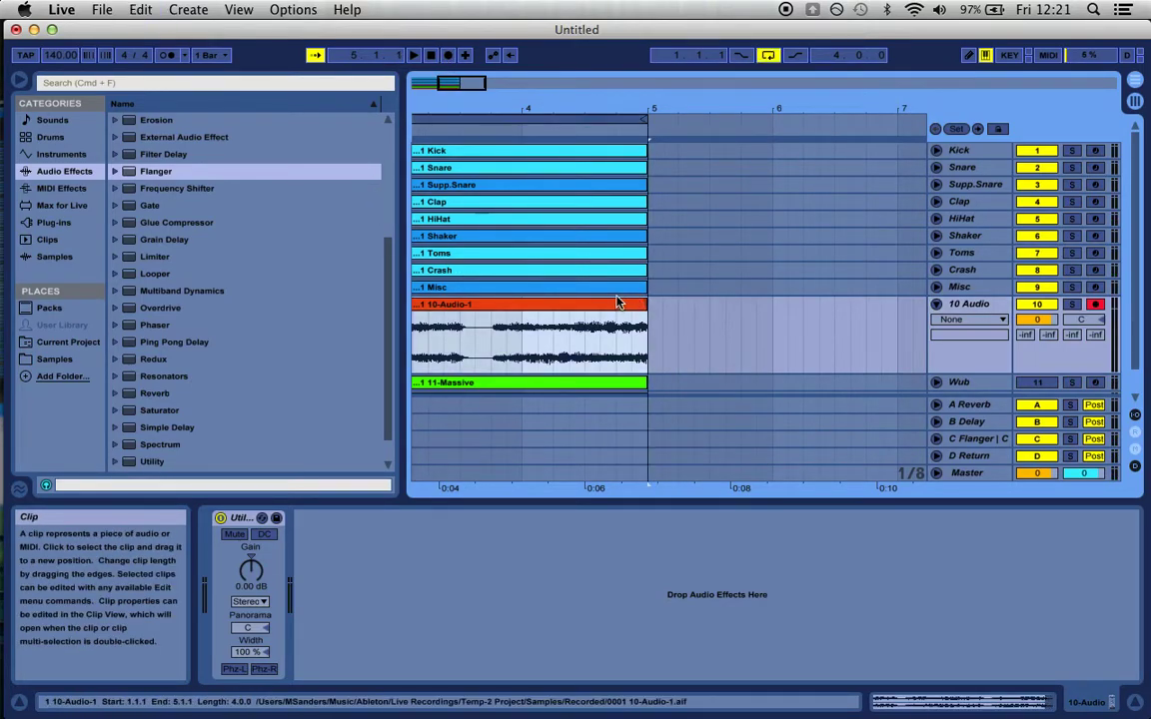
{"action": "left_click", "coordinate": [1071, 305]}
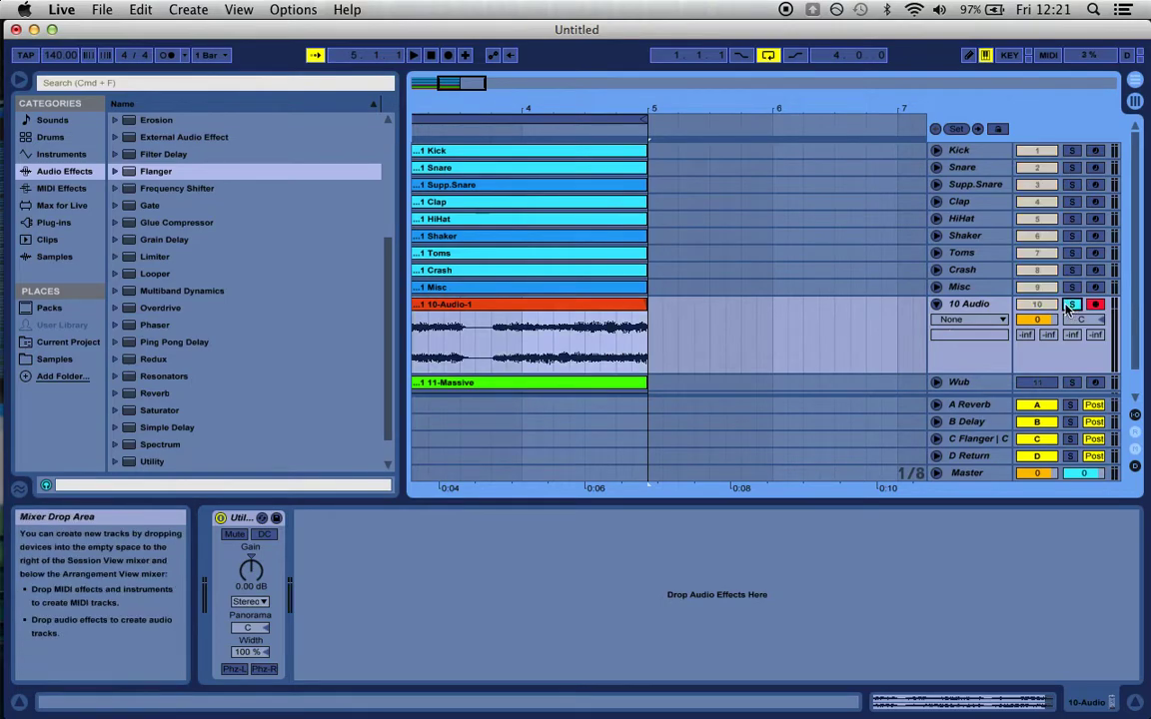
{"action": "key", "text": "space"}
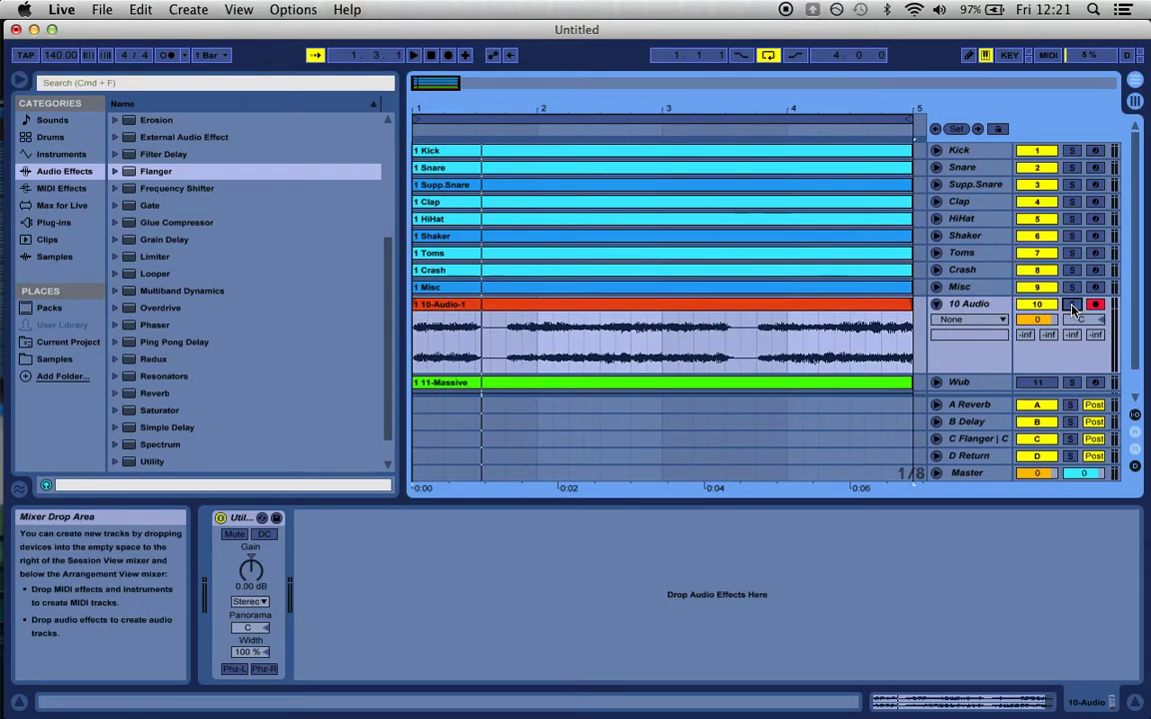
- In the Session mixer, turn the disarmed 10 Audio track's send D fully up and play with return D soloed
{"action": "key", "text": "Tab"}
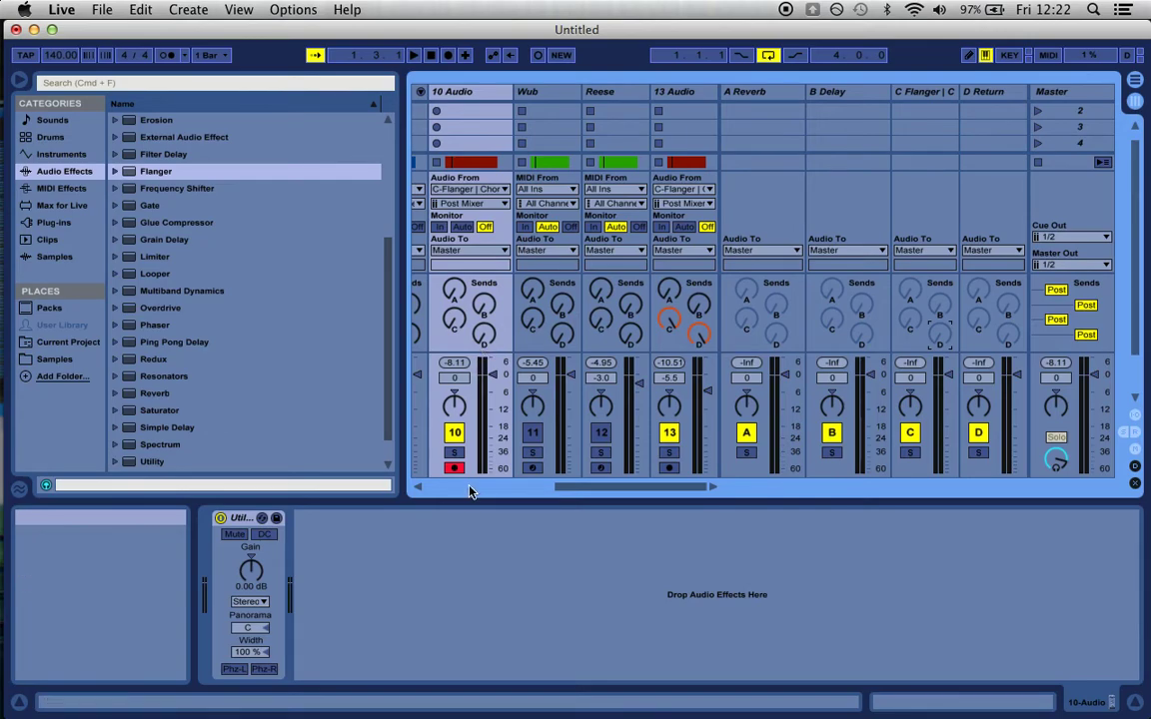
{"action": "left_click_drag", "start_coordinate": [481, 335], "coordinate": [481, 235]}
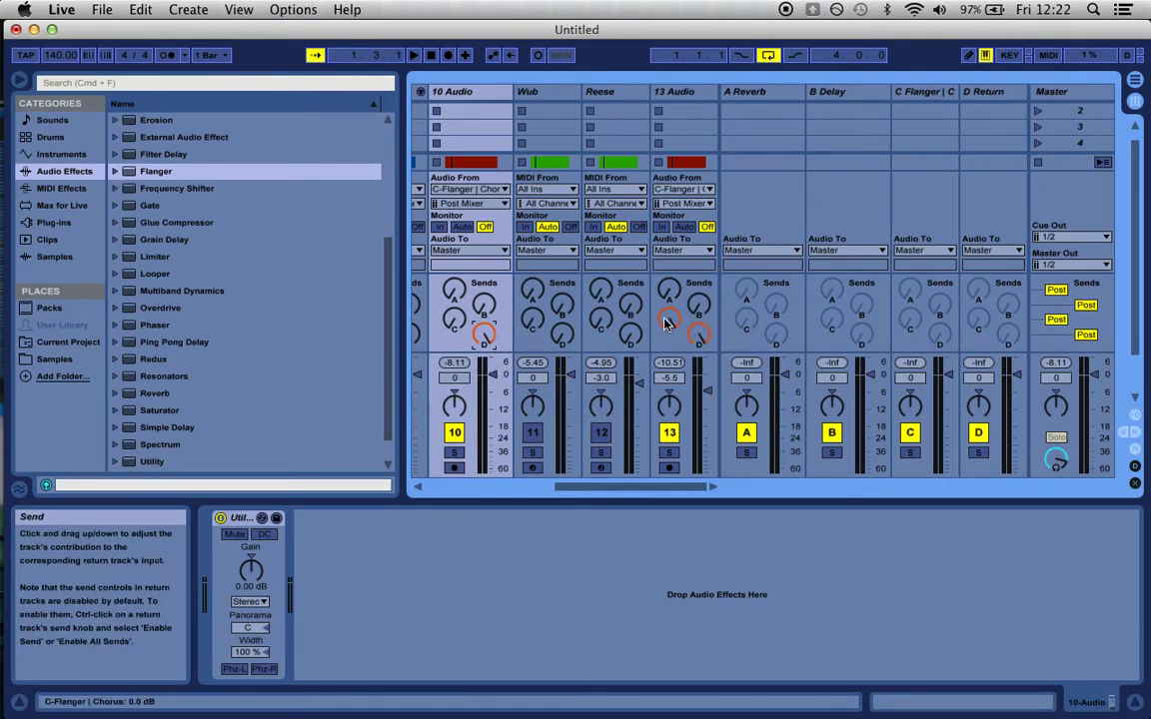
{"action": "left_click", "coordinate": [978, 453]}
{"action": "key", "text": "space"}
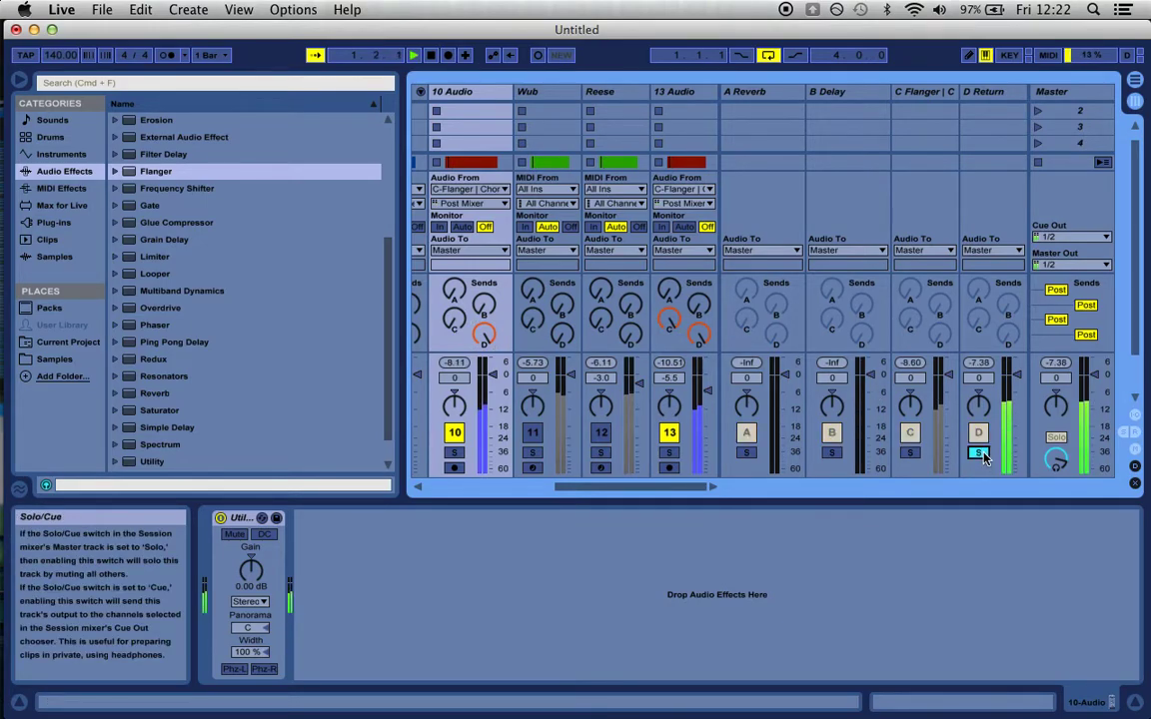
- Balance the two resampled basses by setting 10 Audio's volume to -4.0 dB and 13 Audio's to -3.0 dB
{"action": "left_click_drag", "start_coordinate": [697, 397], "coordinate": [707, 393]}
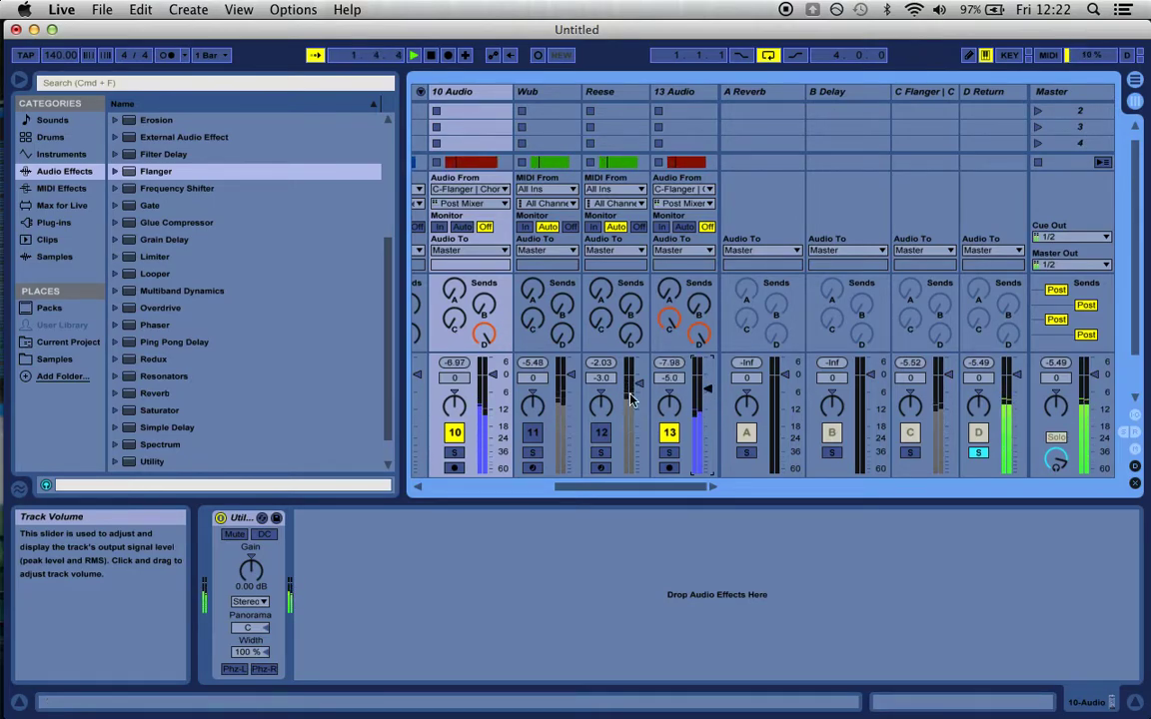
{"action": "left_click_drag", "start_coordinate": [492, 375], "coordinate": [492, 387]}
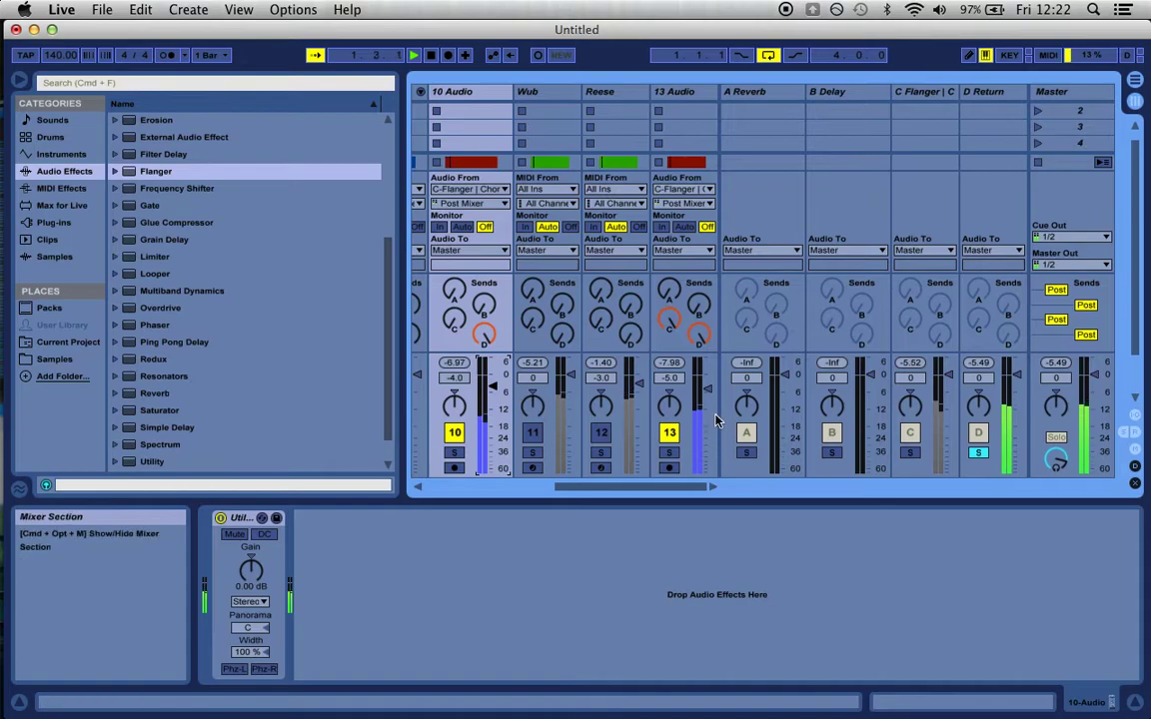
{"action": "left_click_drag", "start_coordinate": [707, 388], "coordinate": [707, 384]}
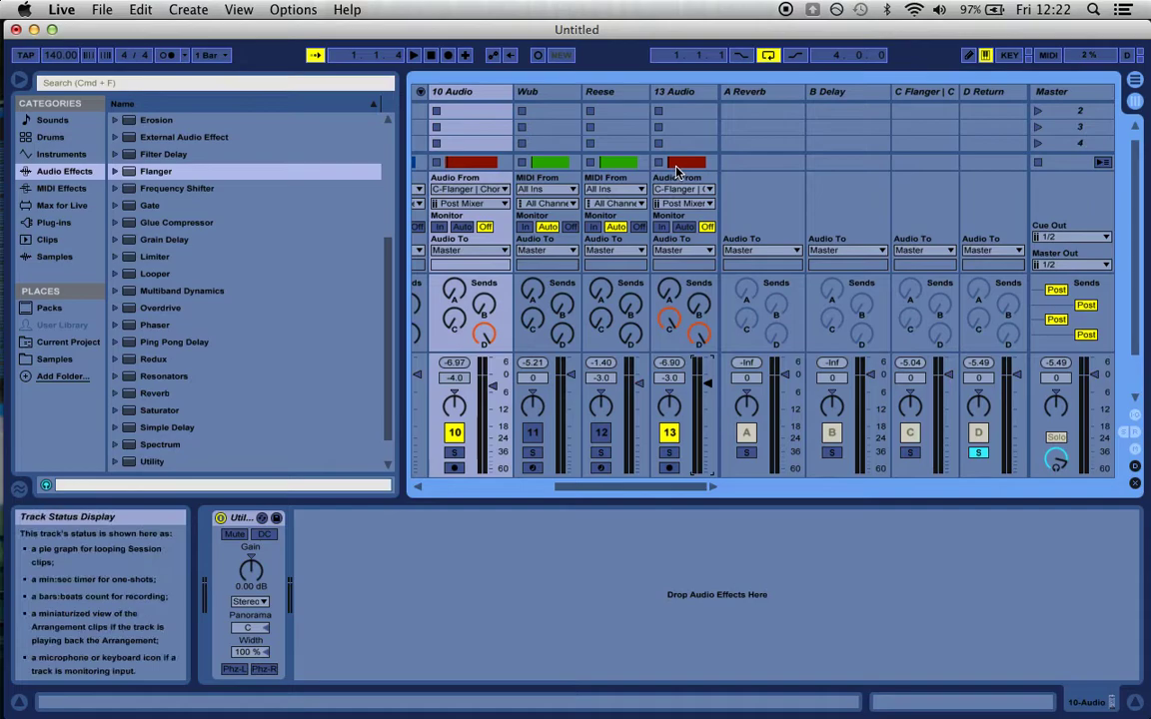
- Insert a new audio track after 13 Audio and set its audio input to D-Return
{"action": "left_click", "coordinate": [688, 93]}
{"action": "key", "text": "super+t"}
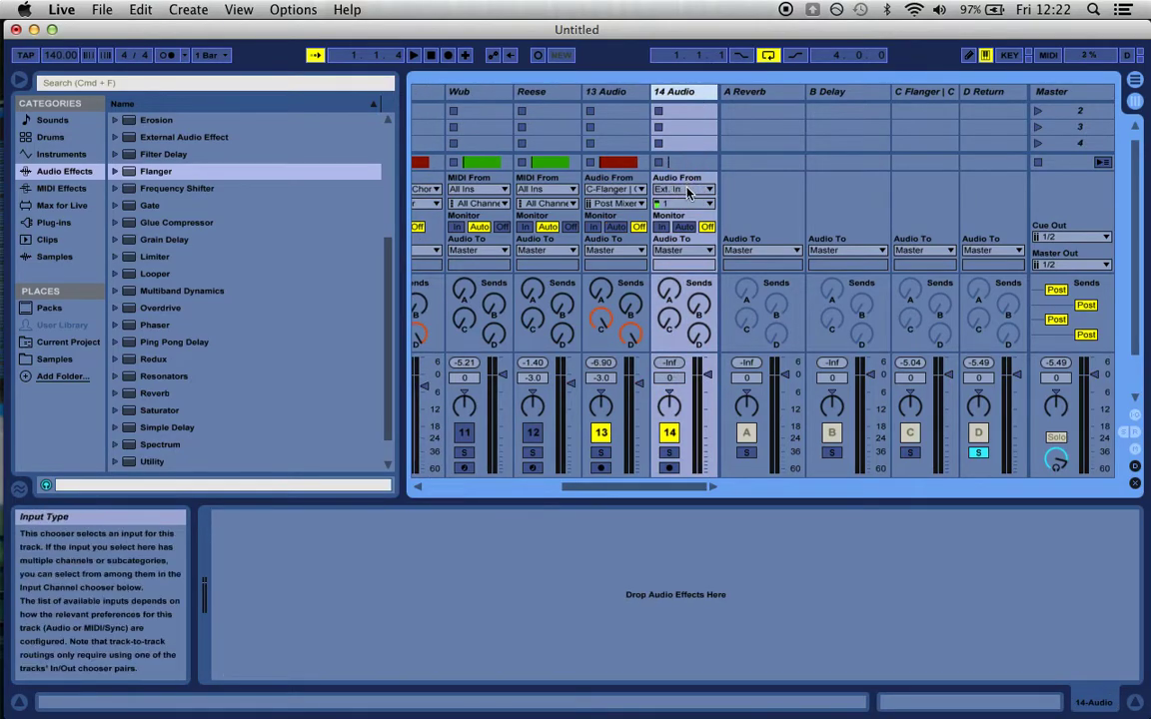
{"action": "left_click", "coordinate": [687, 193]}
{"action": "key", "text": "Escape"}
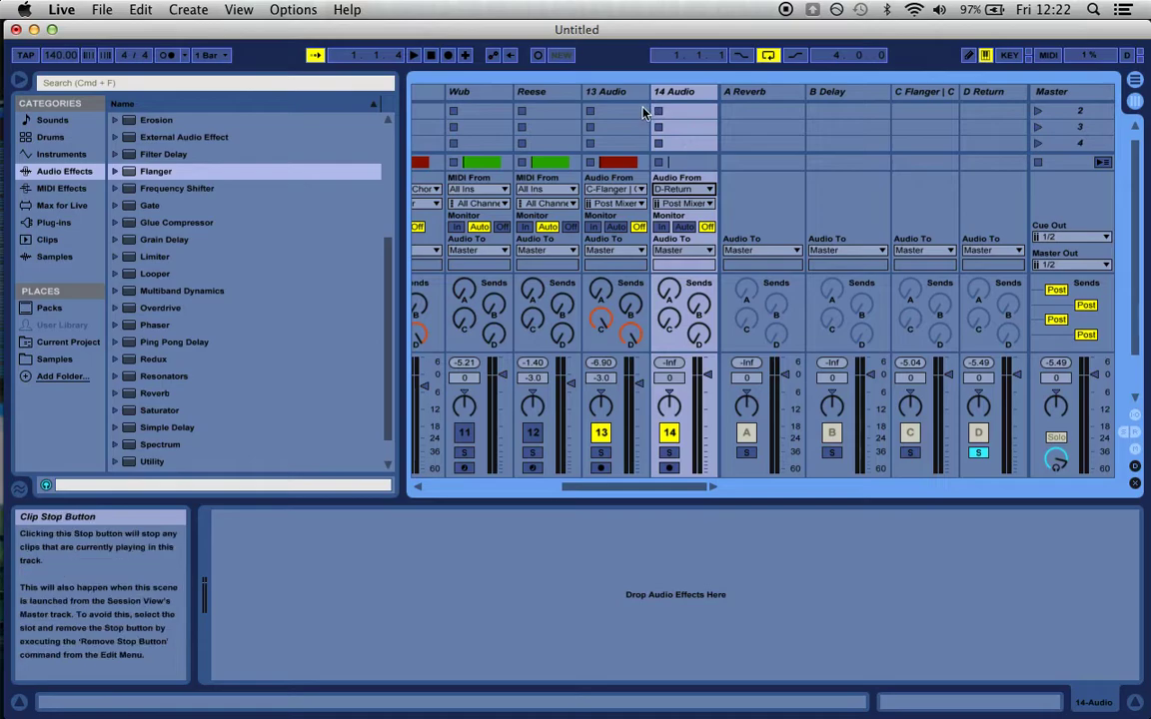
{"action": "scroll", "coordinate": [572, 94], "scroll_direction": "left", "scroll_amount": 2}
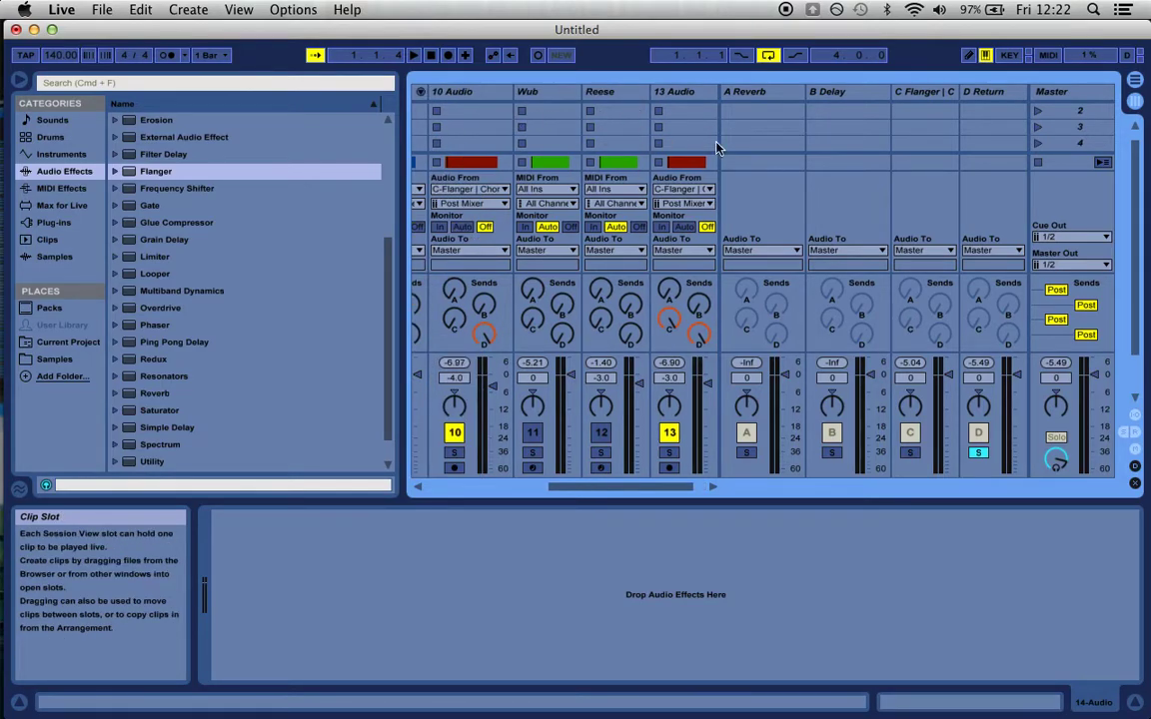
{"action": "scroll", "coordinate": [699, 148], "scroll_direction": "right", "scroll_amount": 2}
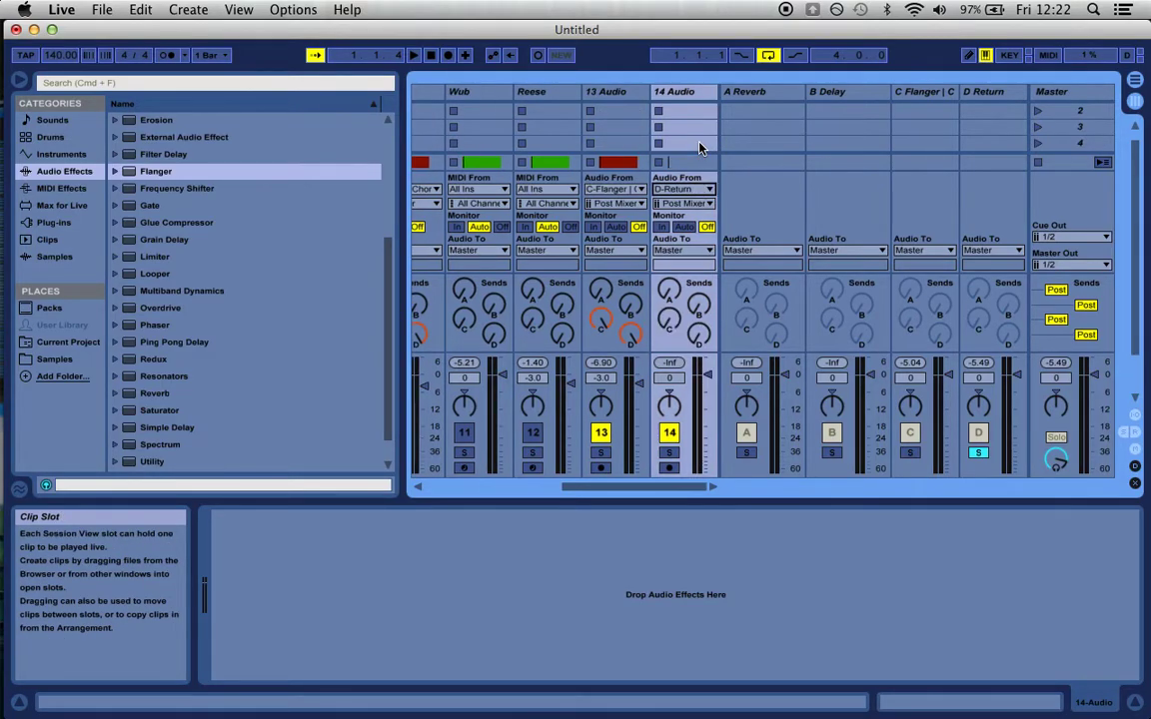
- Play the loop and load an EQ Eight onto the 14 Audio track
{"action": "left_click", "coordinate": [615, 96]}
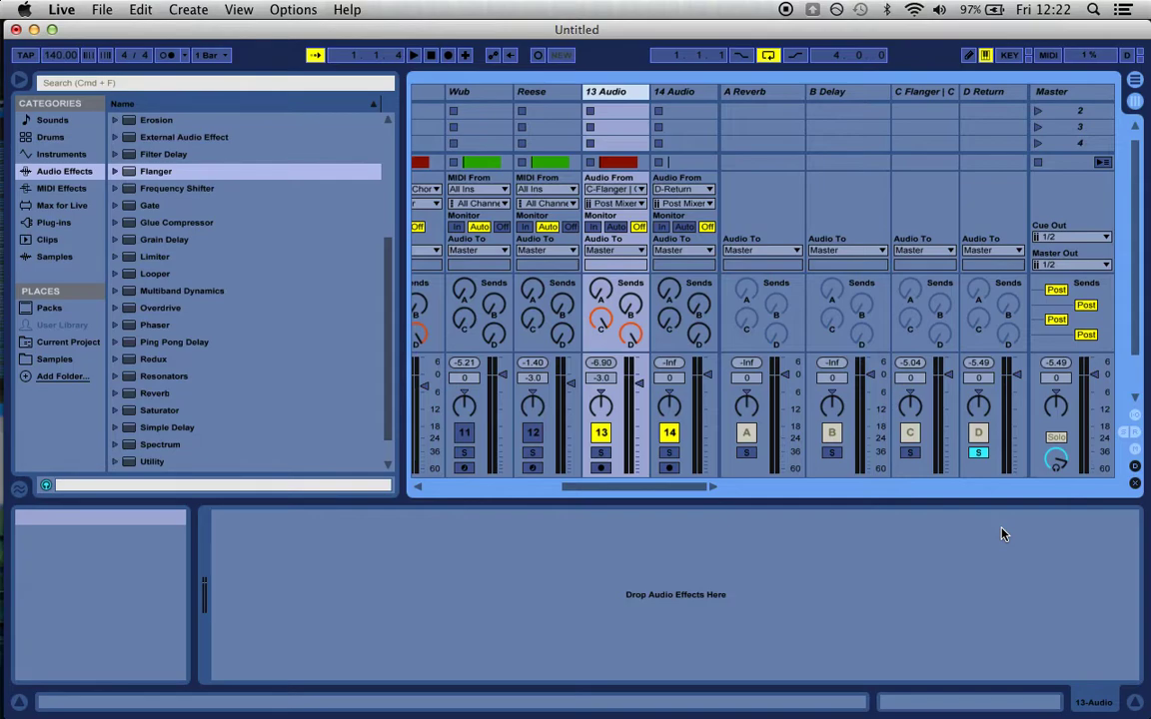
{"action": "key", "text": "space"}
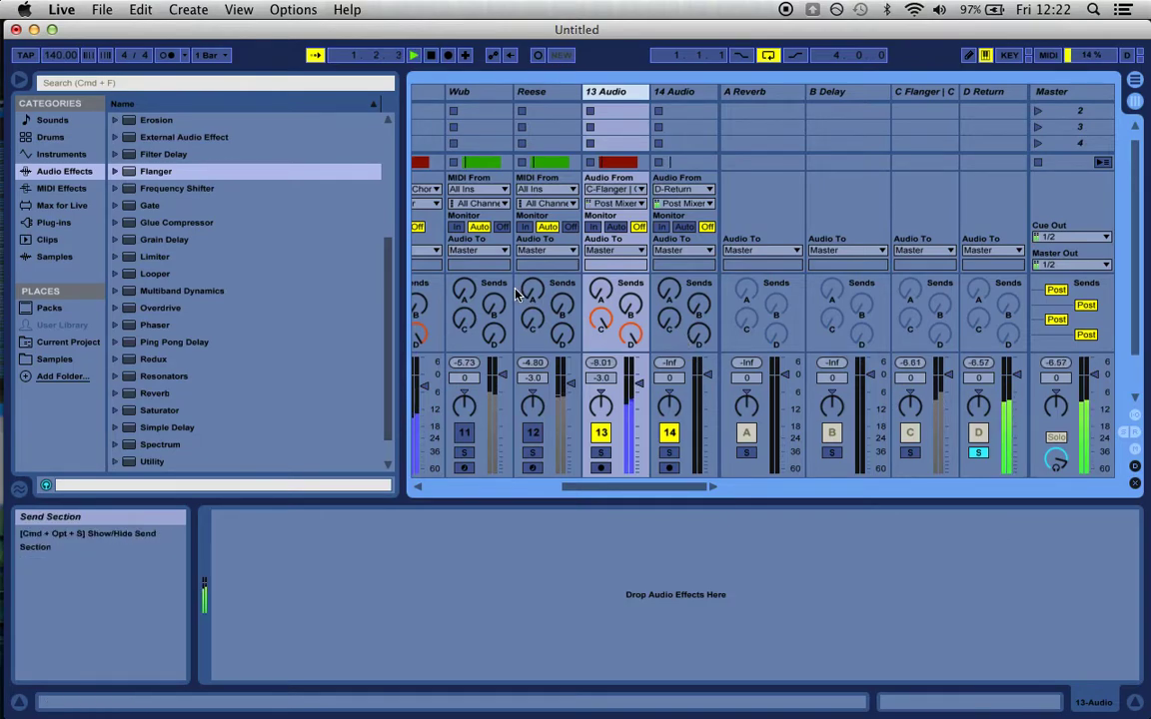
{"action": "scroll", "coordinate": [516, 293], "scroll_direction": "left", "scroll_amount": 2}
{"action": "scroll", "coordinate": [340, 242], "scroll_direction": "up", "scroll_amount": 2}
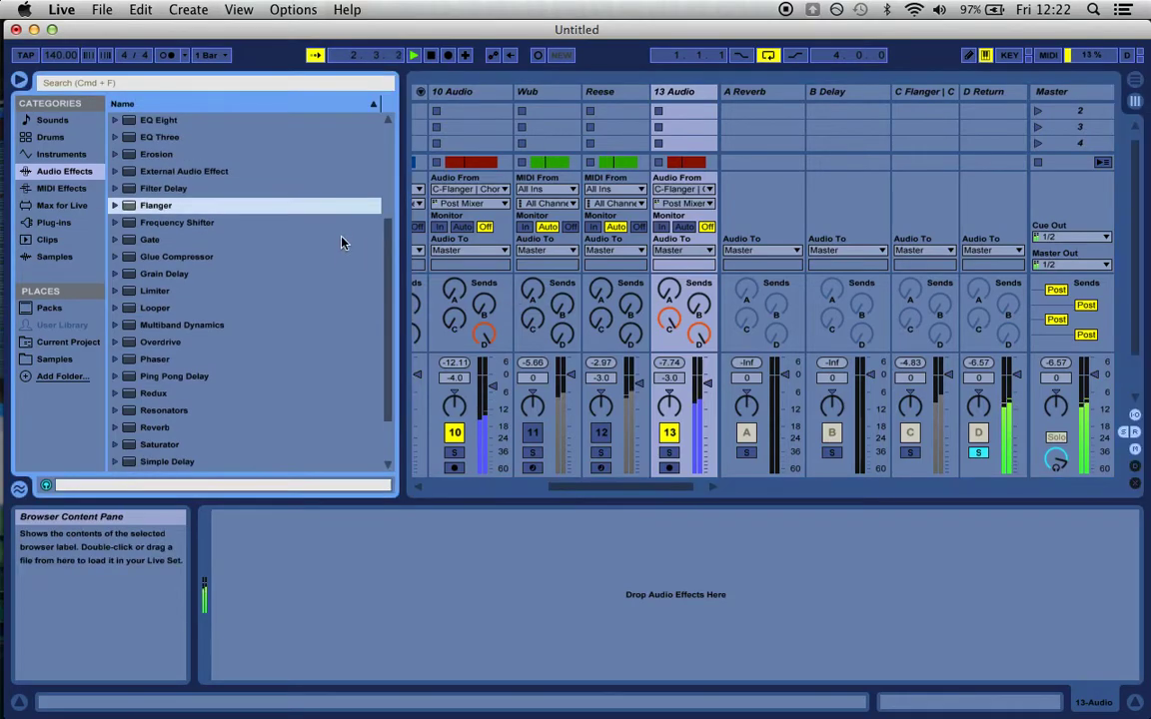
{"action": "left_click_drag", "start_coordinate": [131, 120], "coordinate": [697, 97]}
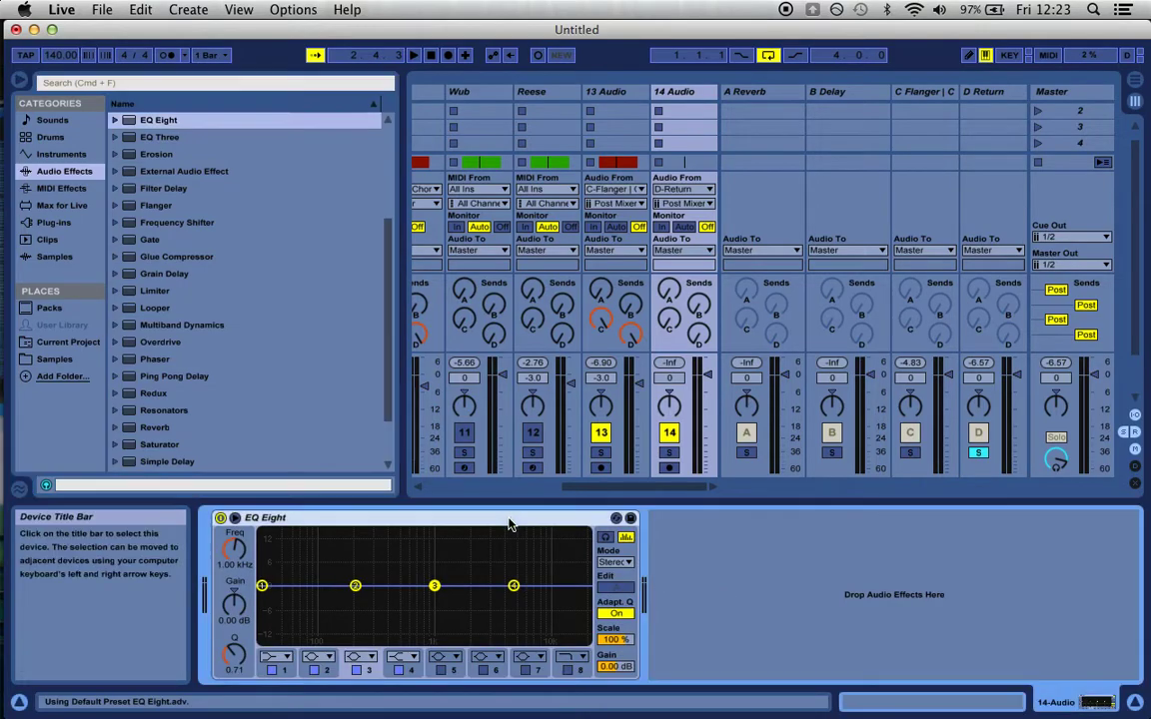
- Move the EQ Eight onto the 10 Audio track after Utility, and delete the 14 Audio track
{"action": "left_click", "coordinate": [612, 91]}
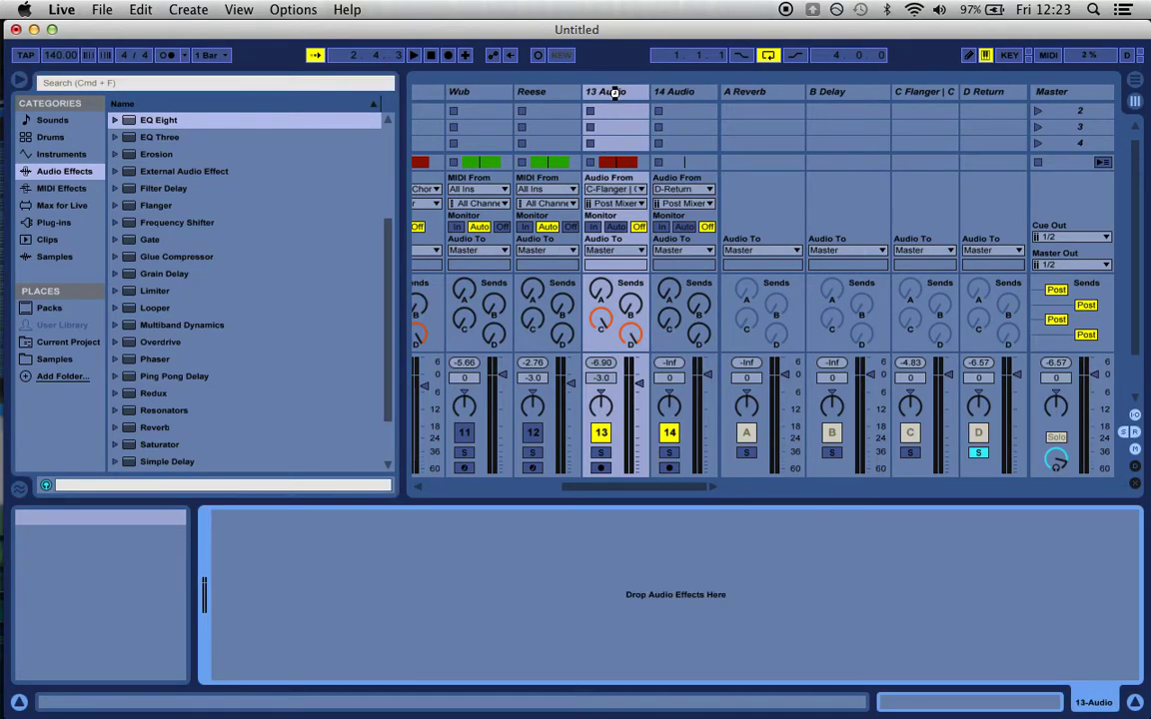
{"action": "left_click", "coordinate": [667, 92]}
{"action": "key", "text": "Delete"}
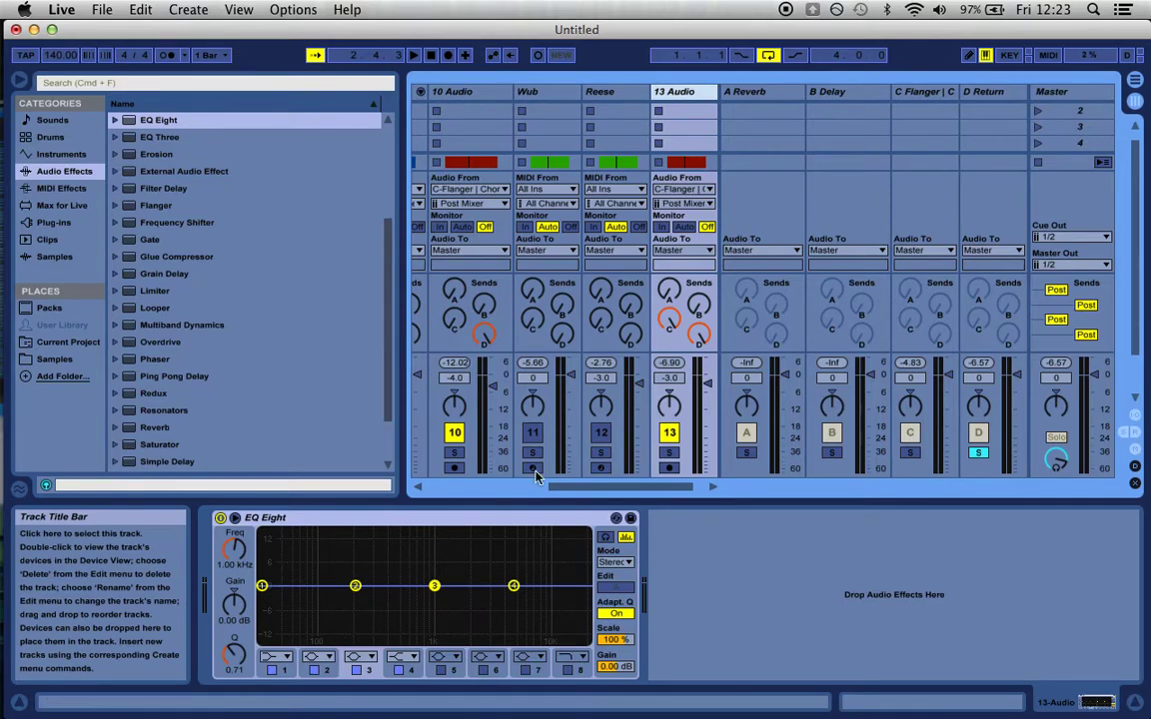
{"action": "left_click", "coordinate": [472, 93]}
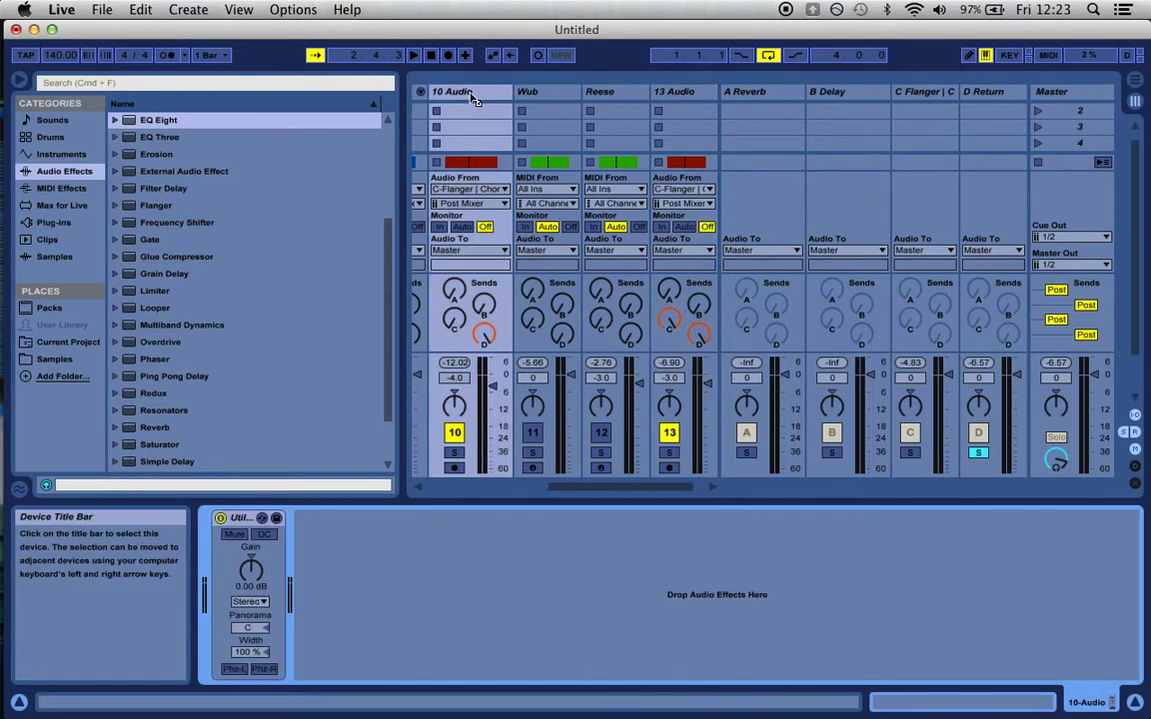
{"action": "key", "text": "Return"}
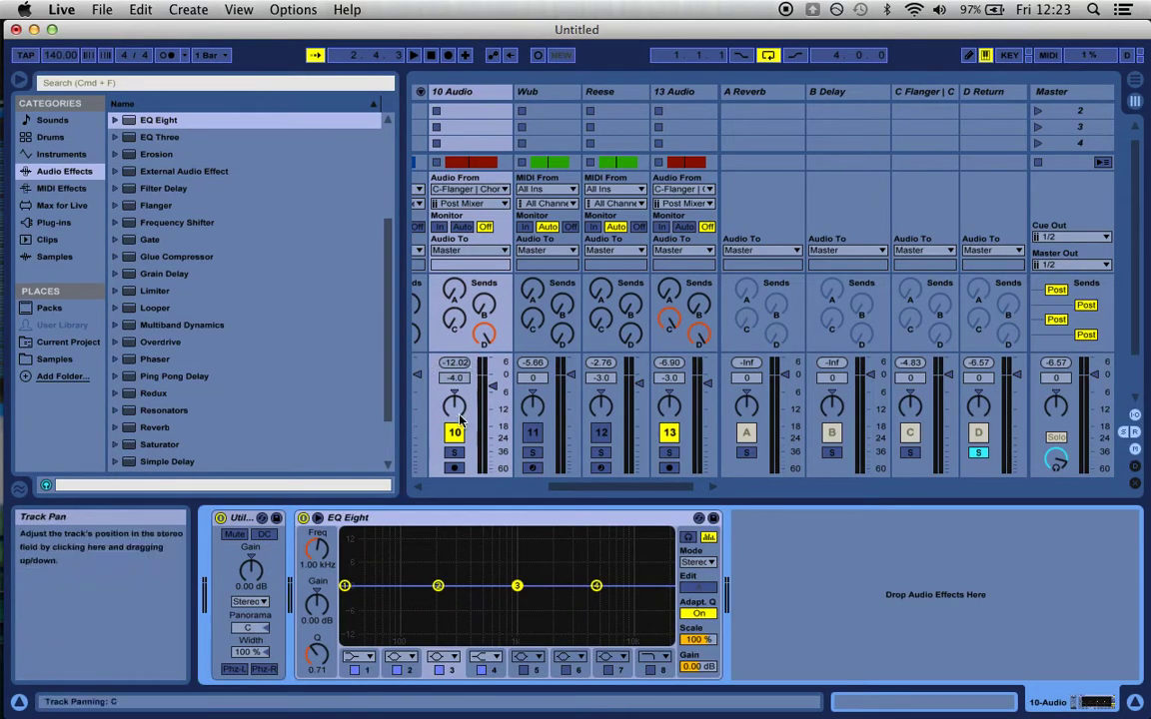
- During playback, change band 1 of 10 Audio's EQ Eight to a low-cut filter at about 208 Hz
{"action": "key", "text": "space"}
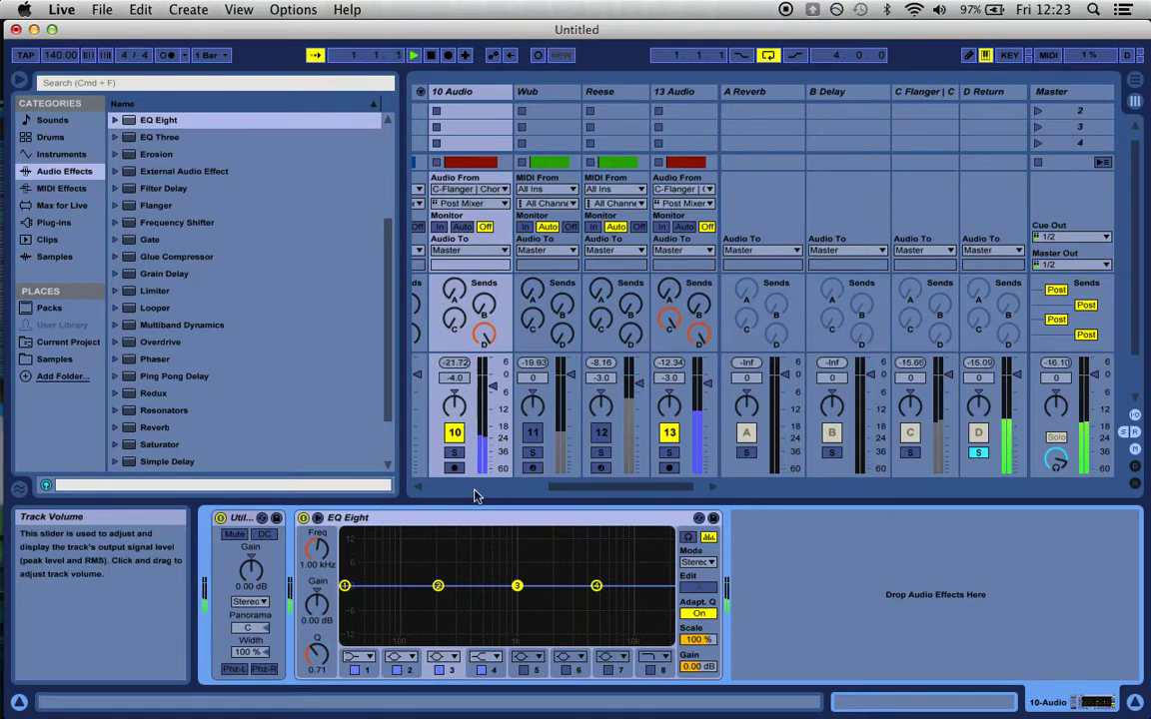
{"action": "left_click", "coordinate": [345, 586]}
{"action": "left_click", "coordinate": [359, 657]}
{"action": "left_click", "coordinate": [348, 501]}
{"action": "left_click_drag", "start_coordinate": [316, 552], "coordinate": [315, 497]}
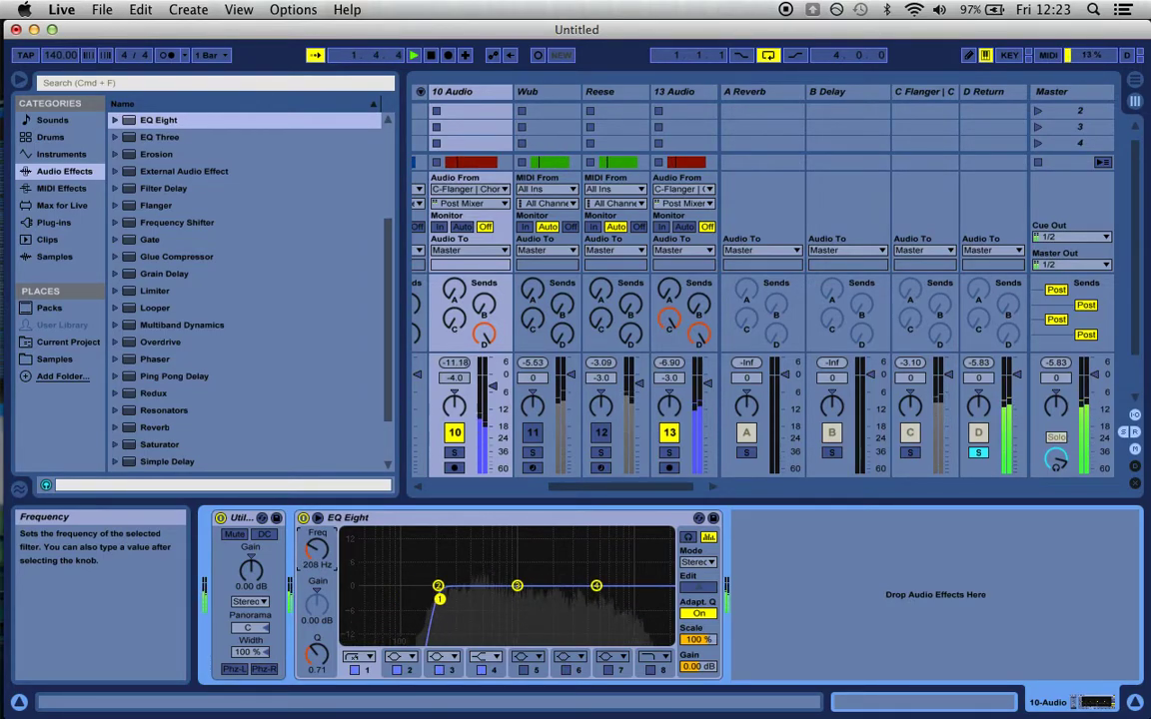
- Change EQ Eight's band 4 to a high-cut filter at about 7.72 kHz and raise its Q slightly
{"action": "left_click", "coordinate": [596, 587]}
{"action": "left_click", "coordinate": [486, 656]}
{"action": "left_click", "coordinate": [466, 635]}
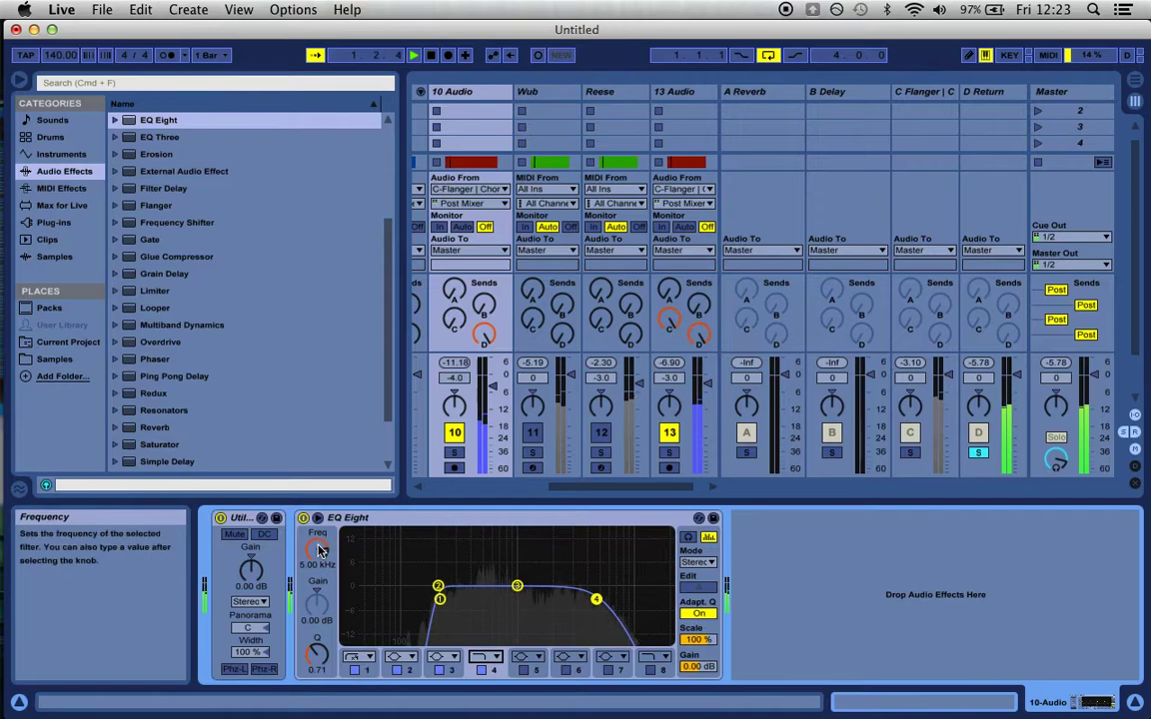
{"action": "left_click_drag", "start_coordinate": [317, 549], "coordinate": [317, 534]}
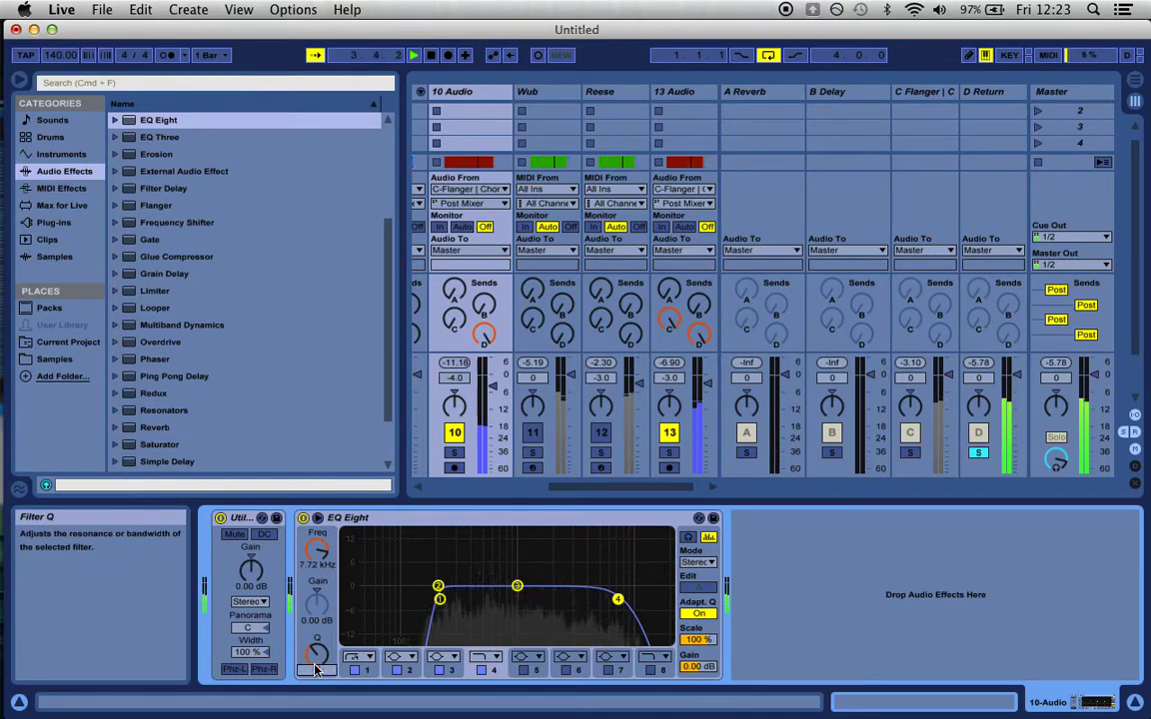
{"action": "left_click_drag", "start_coordinate": [317, 657], "coordinate": [317, 645]}
- Solo the 10 Audio track and cut EQ Eight's band 3 by 15 dB at about 646 Hz with a Q of 1.05
{"action": "left_click_drag", "start_coordinate": [517, 591], "coordinate": [512, 608]}
{"action": "left_click_drag", "start_coordinate": [318, 654], "coordinate": [317, 645]}
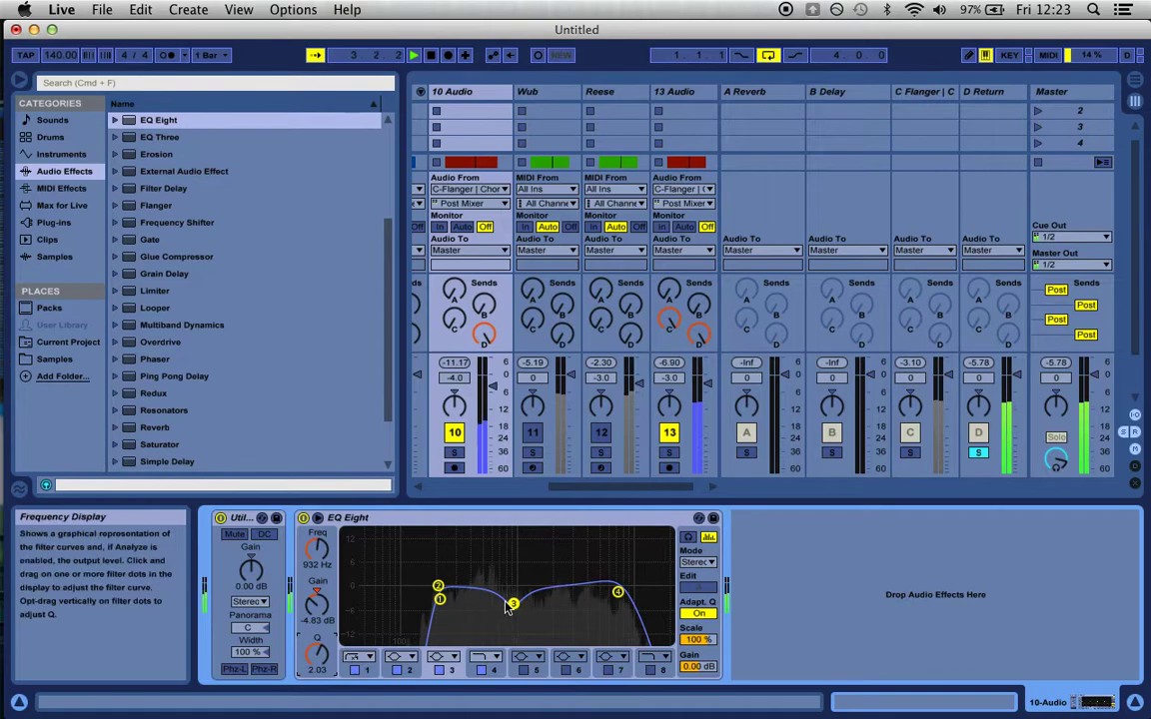
{"action": "left_click_drag", "start_coordinate": [513, 603], "coordinate": [490, 626]}
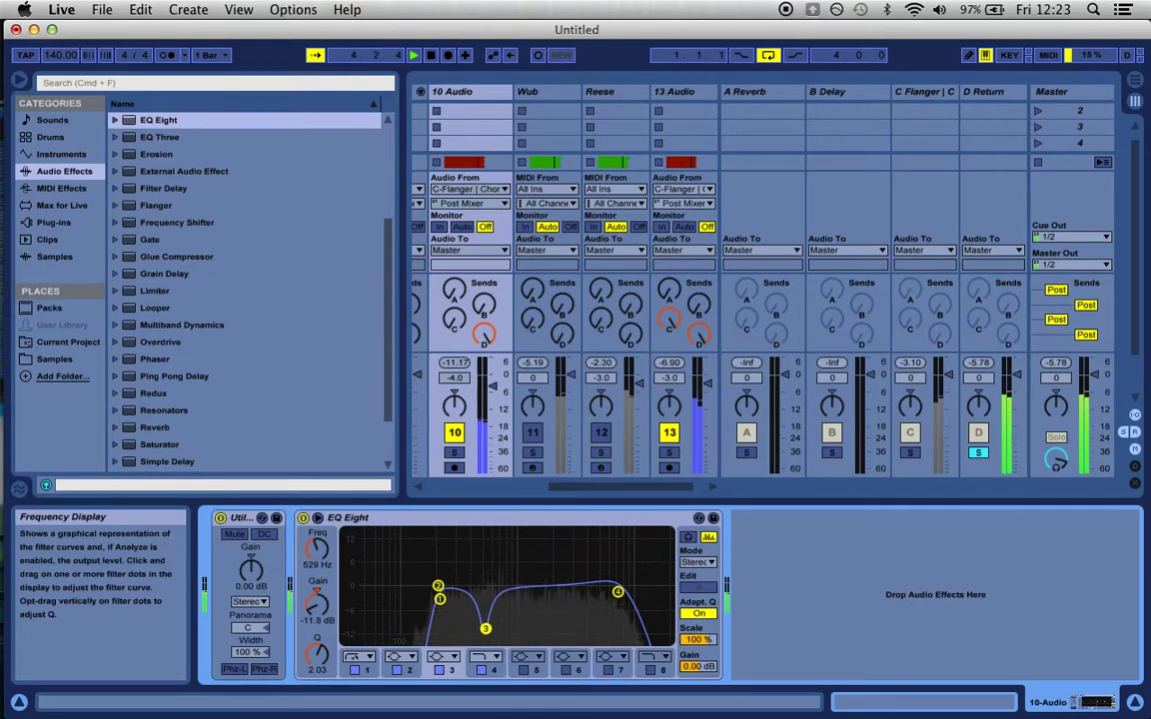
{"action": "left_click", "coordinate": [454, 453]}
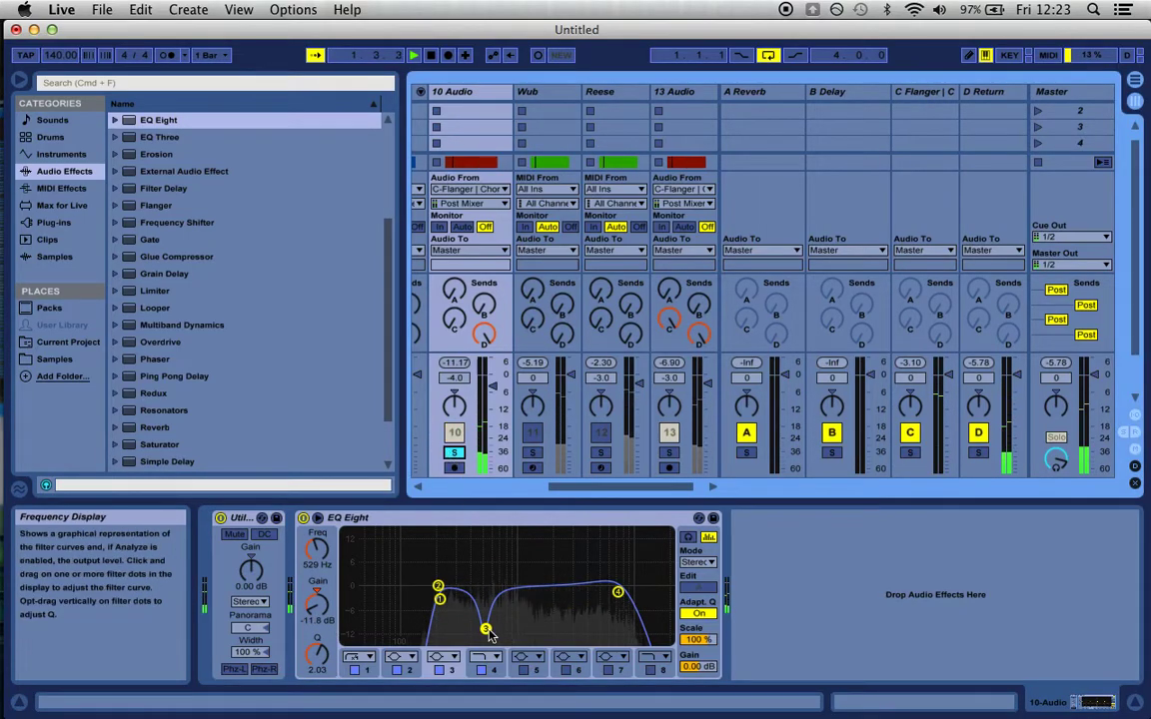
{"action": "mouse_move", "coordinate": [488, 631]}
{"action": "left_mouse_down"}
{"action": "mouse_move", "coordinate": [526, 640]}
{"action": "mouse_move", "coordinate": [487, 640]}
{"action": "left_mouse_up"}
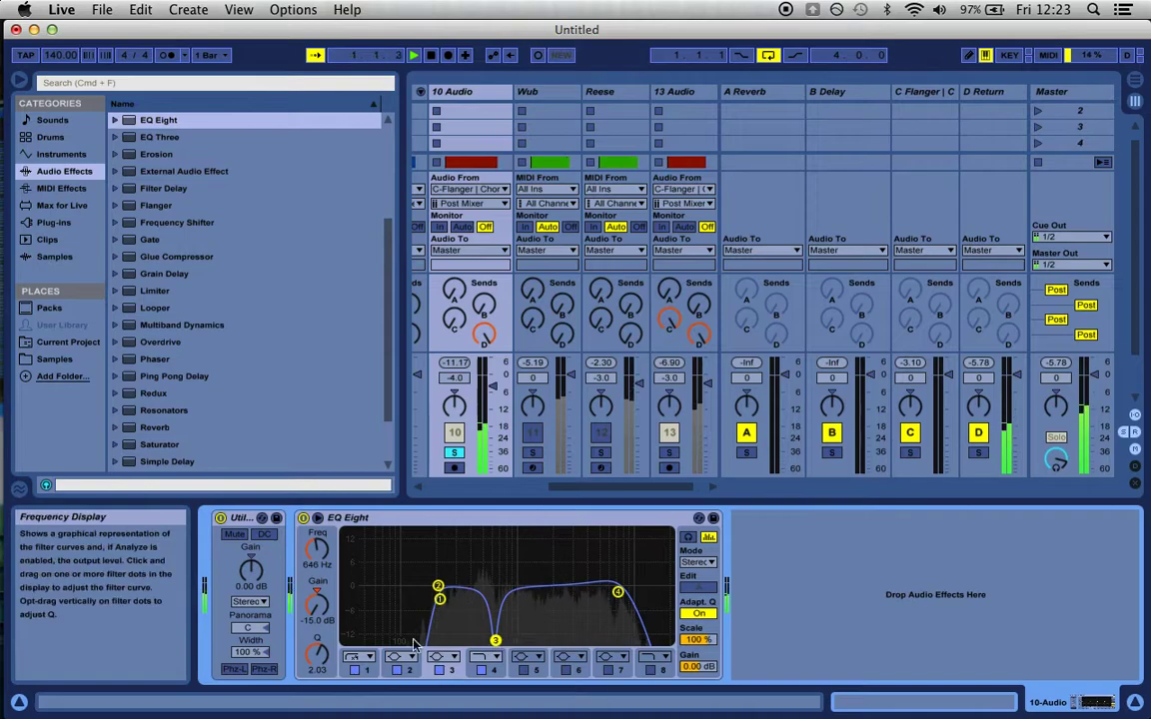
{"action": "left_click_drag", "start_coordinate": [317, 655], "coordinate": [317, 679]}
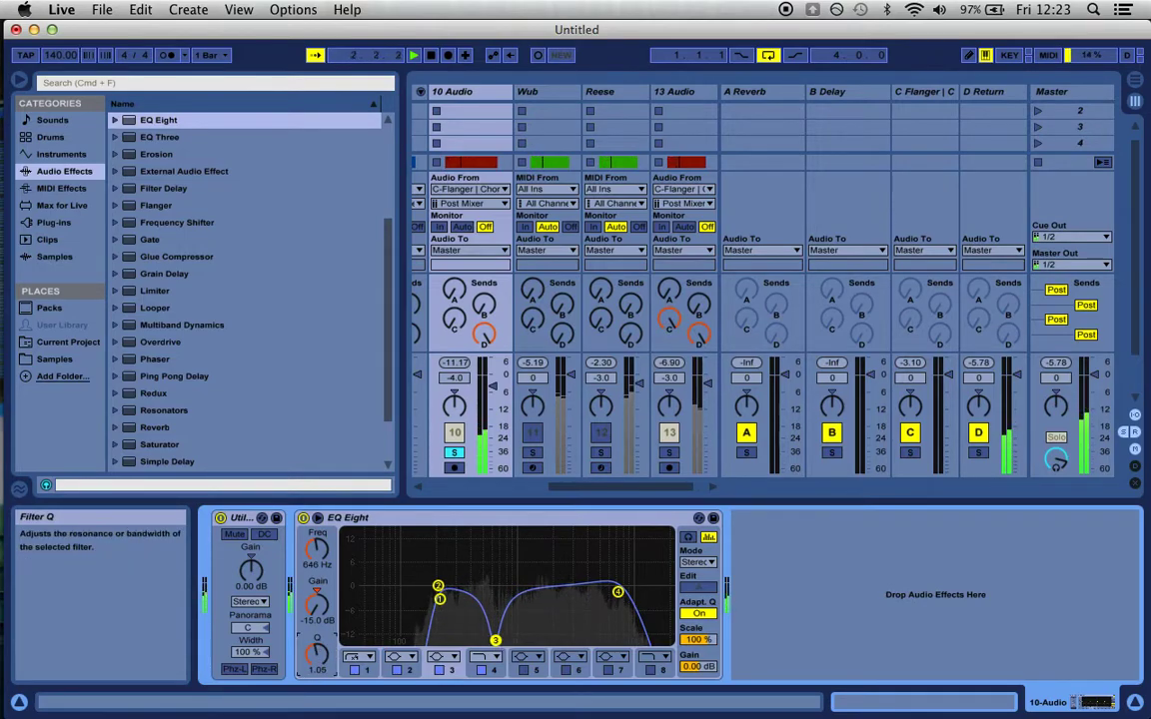
- Move EQ Eight's band 2 to about 465 Hz at -0.12 dB and enable band 5
{"action": "left_click", "coordinate": [439, 587]}
{"action": "left_click_drag", "start_coordinate": [462, 582], "coordinate": [479, 588]}
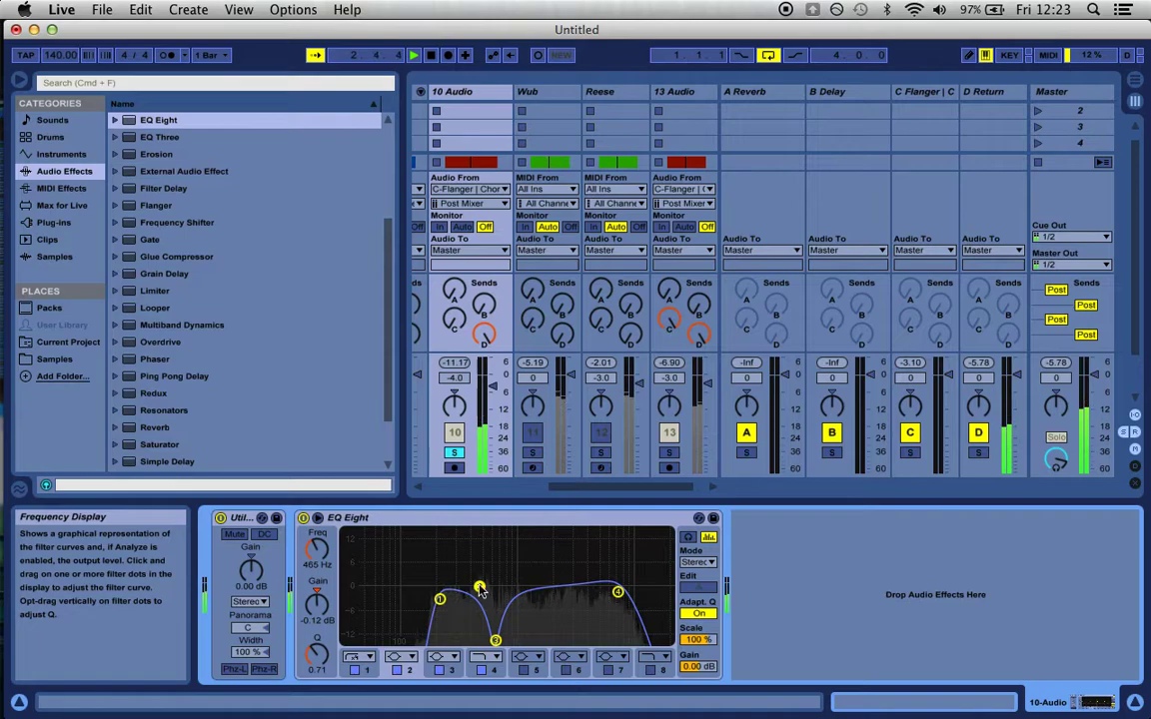
{"action": "left_click", "coordinate": [523, 670]}
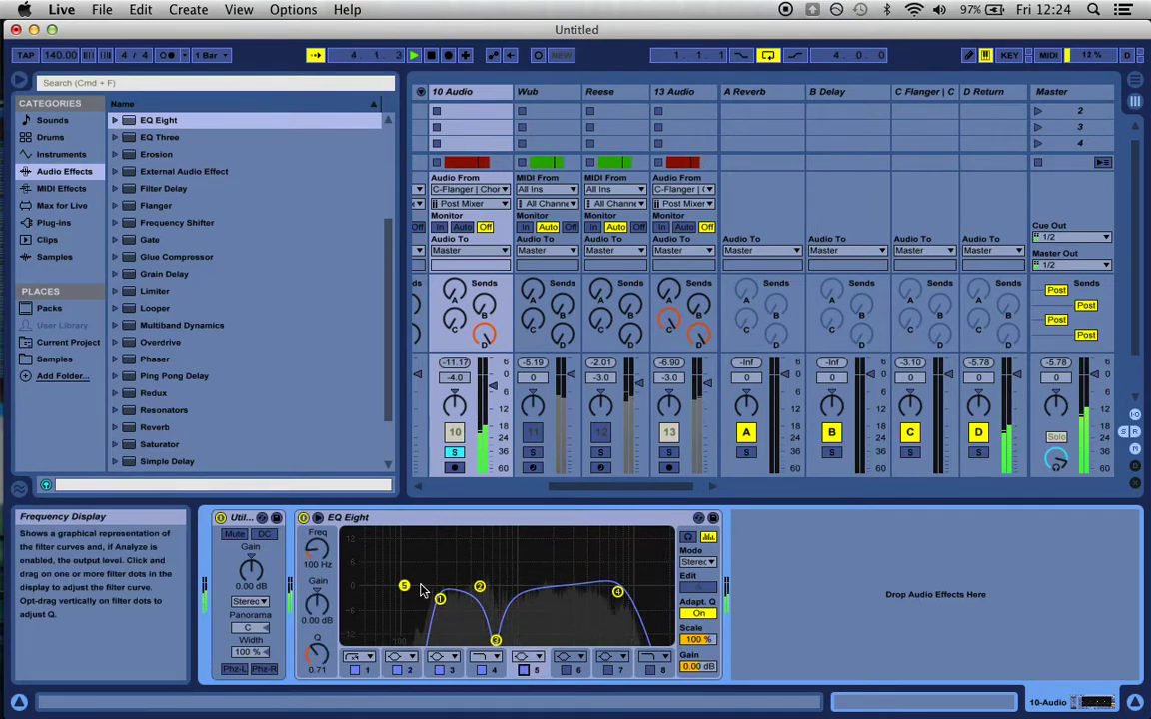
- Boost EQ Eight's band 5 on 10 Audio by 5.08 dB at about 3.17 kHz, and solo the D Return for playback
{"action": "left_click_drag", "start_coordinate": [404, 585], "coordinate": [573, 568]}
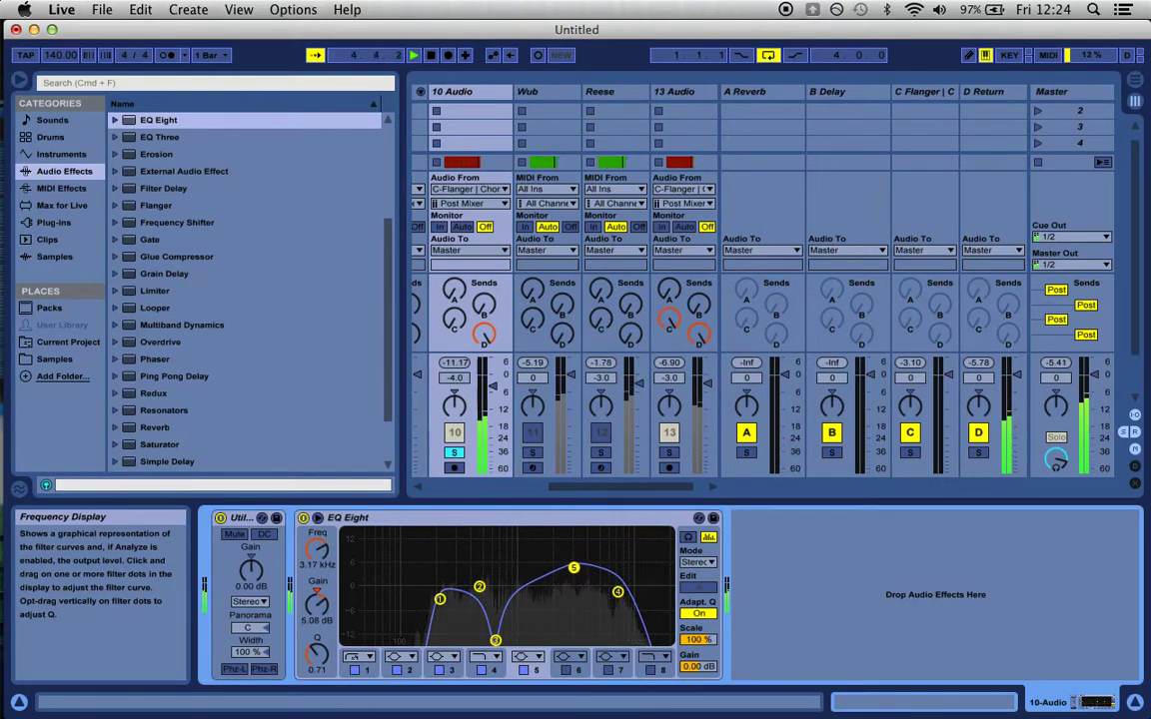
{"action": "key", "text": "space"}
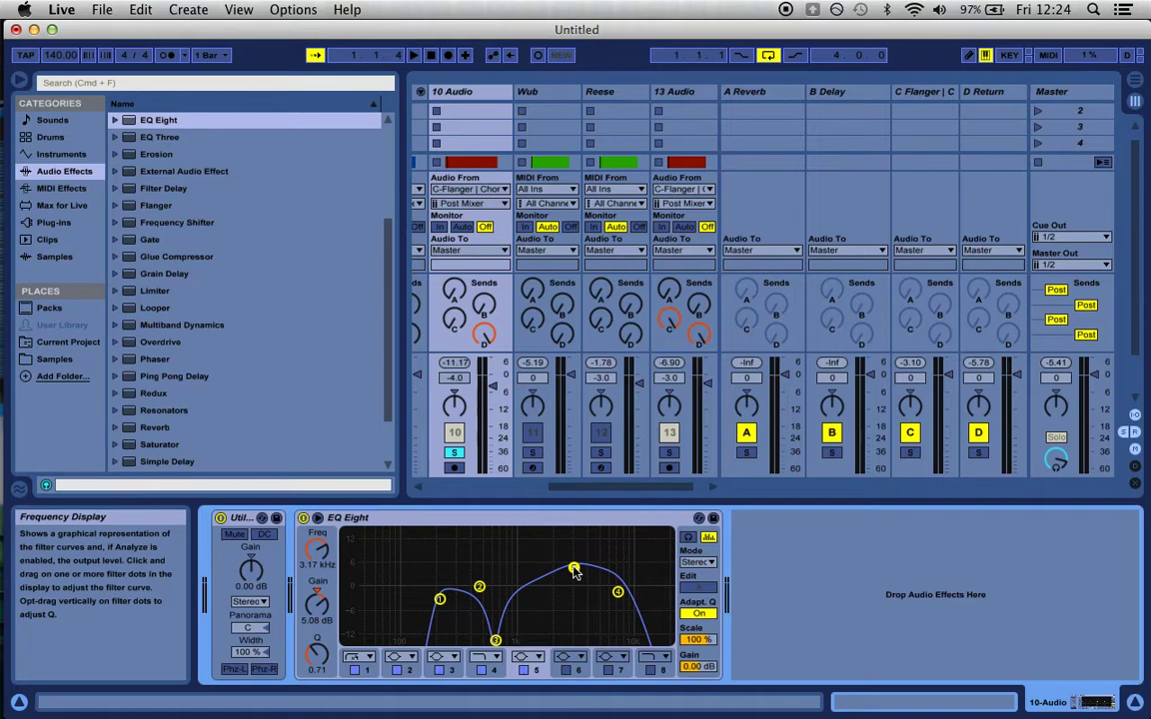
{"action": "key", "text": "space"}
{"action": "left_click", "coordinate": [978, 454]}
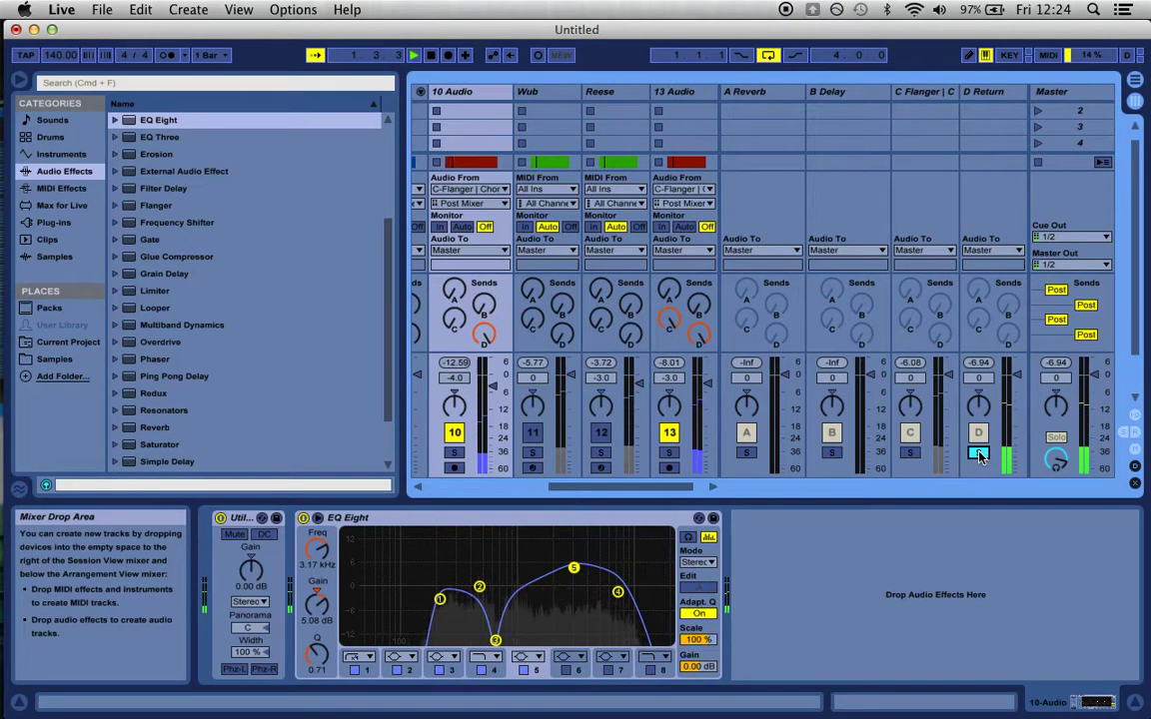
- On 13 Audio's EQ Eight, set band 1 to a low-cut filter at 40 Hz and band 4 to a high-cut filter at 10 kHz
{"action": "left_click", "coordinate": [686, 95]}
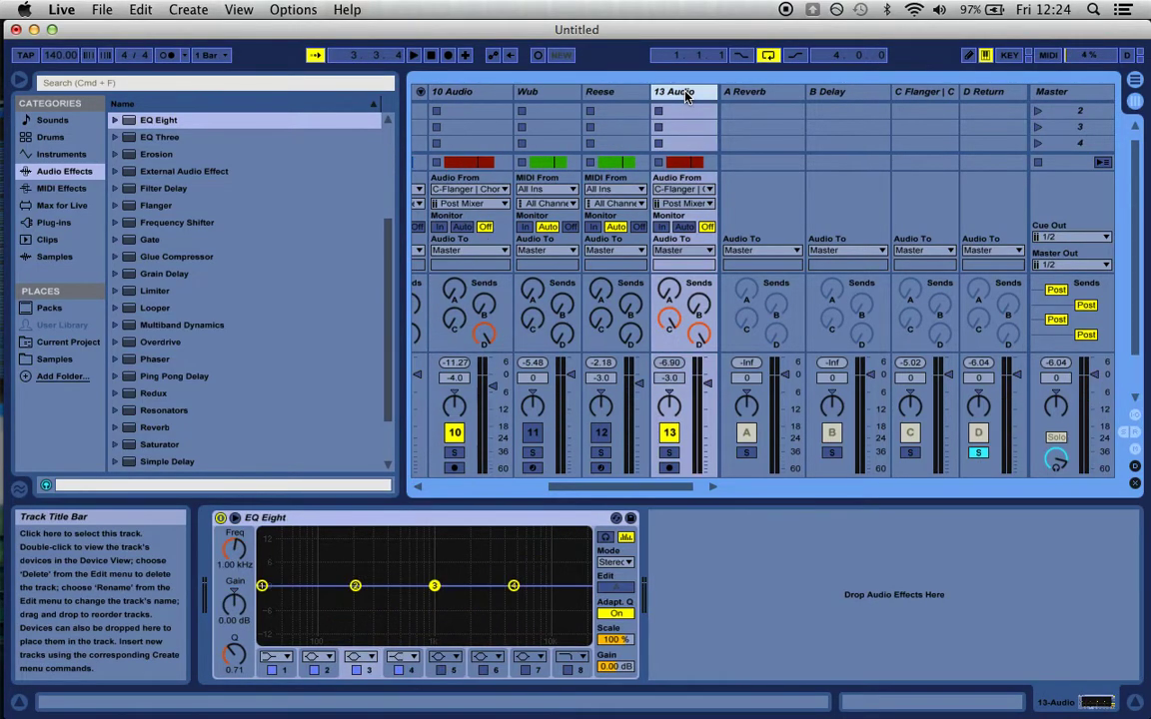
{"action": "key", "text": "space"}
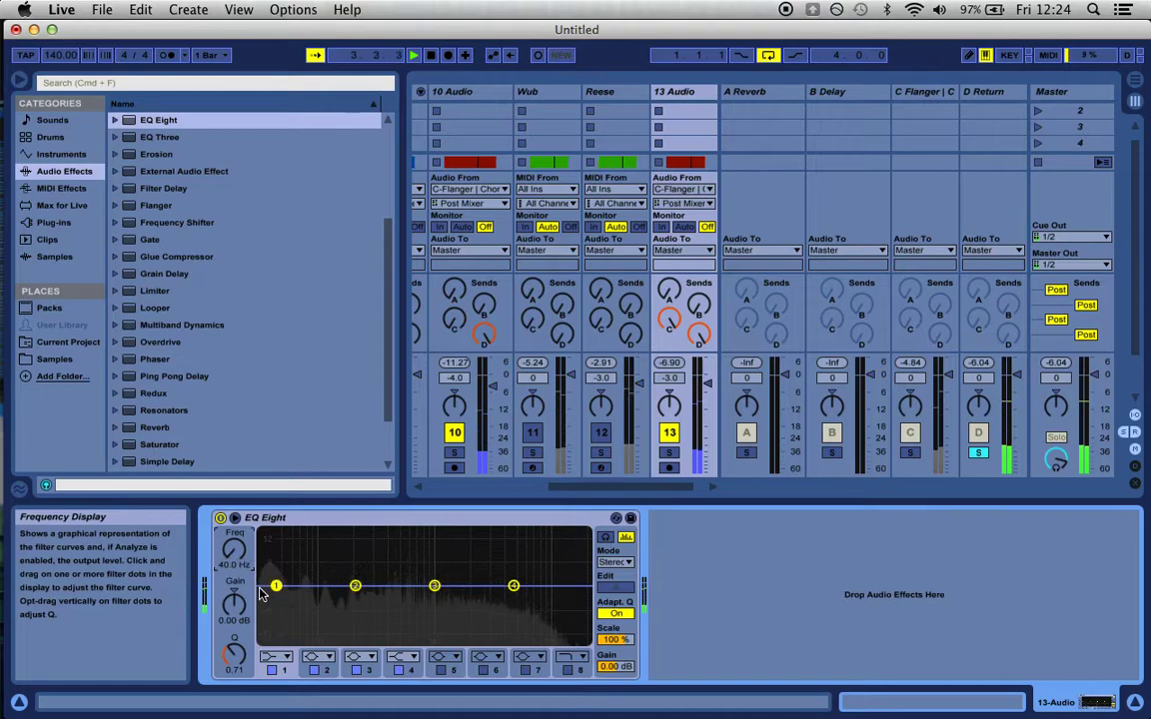
{"action": "left_click", "coordinate": [275, 656]}
{"action": "left_click", "coordinate": [270, 549]}
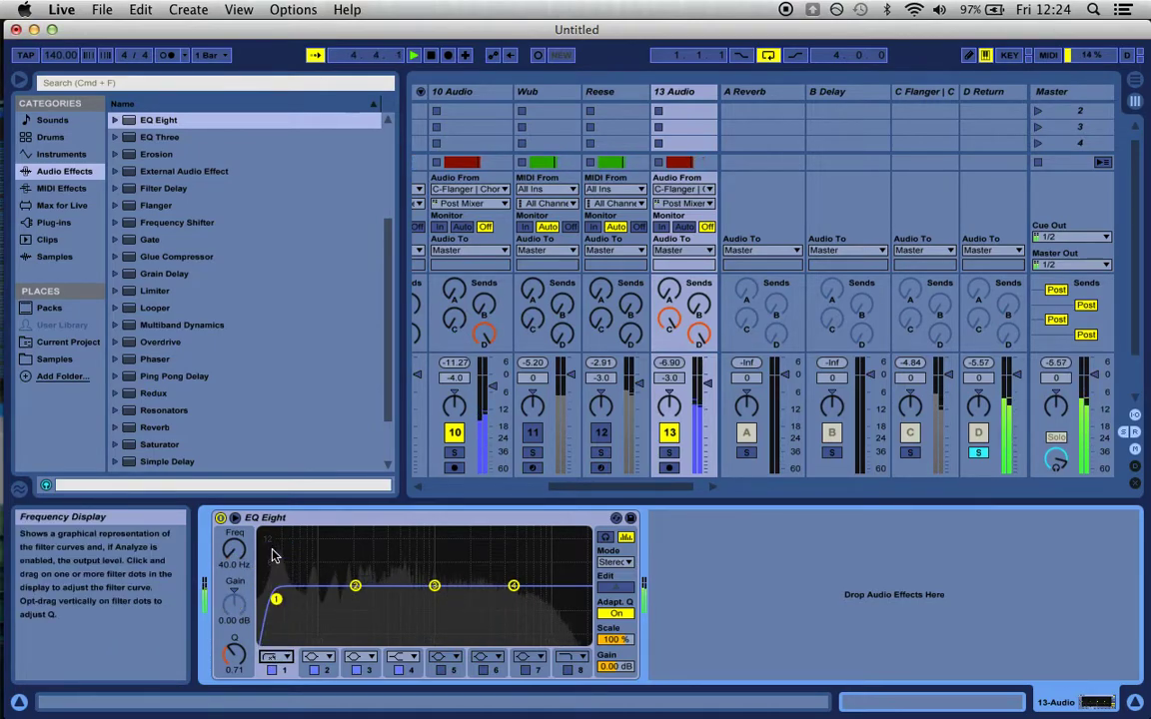
{"action": "left_click", "coordinate": [403, 656]}
{"action": "left_click", "coordinate": [404, 630]}
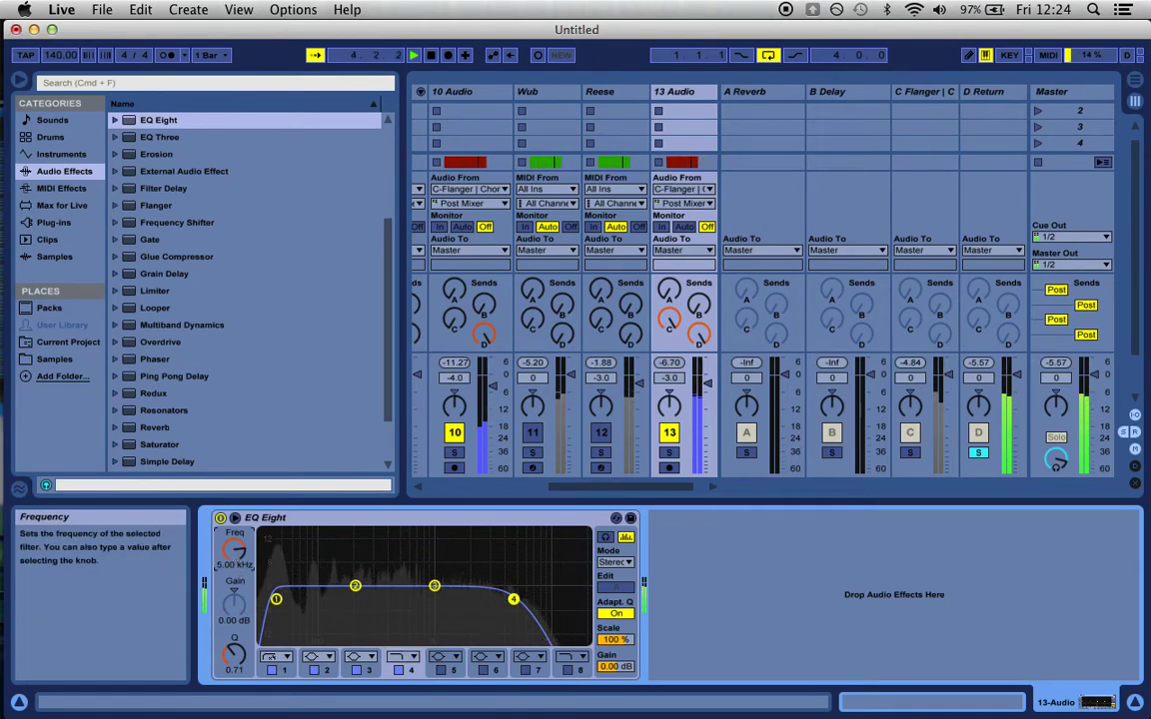
{"action": "left_click_drag", "start_coordinate": [234, 550], "coordinate": [233, 545]}
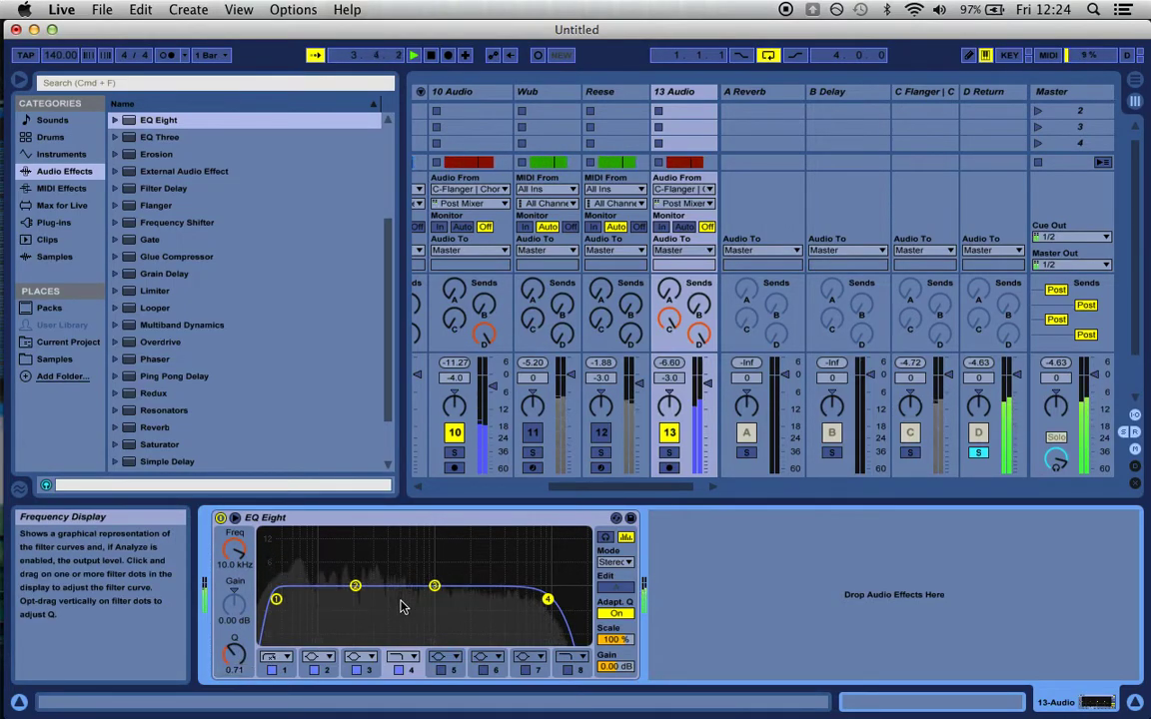
- Cut band 2 of 13 Audio's EQ Eight by 15 dB at about 4.02 kHz and adjust band 4 to about 9.84 kHz with a Q of 1.06
{"action": "left_click", "coordinate": [355, 587]}
{"action": "left_click_drag", "start_coordinate": [376, 586], "coordinate": [487, 616]}
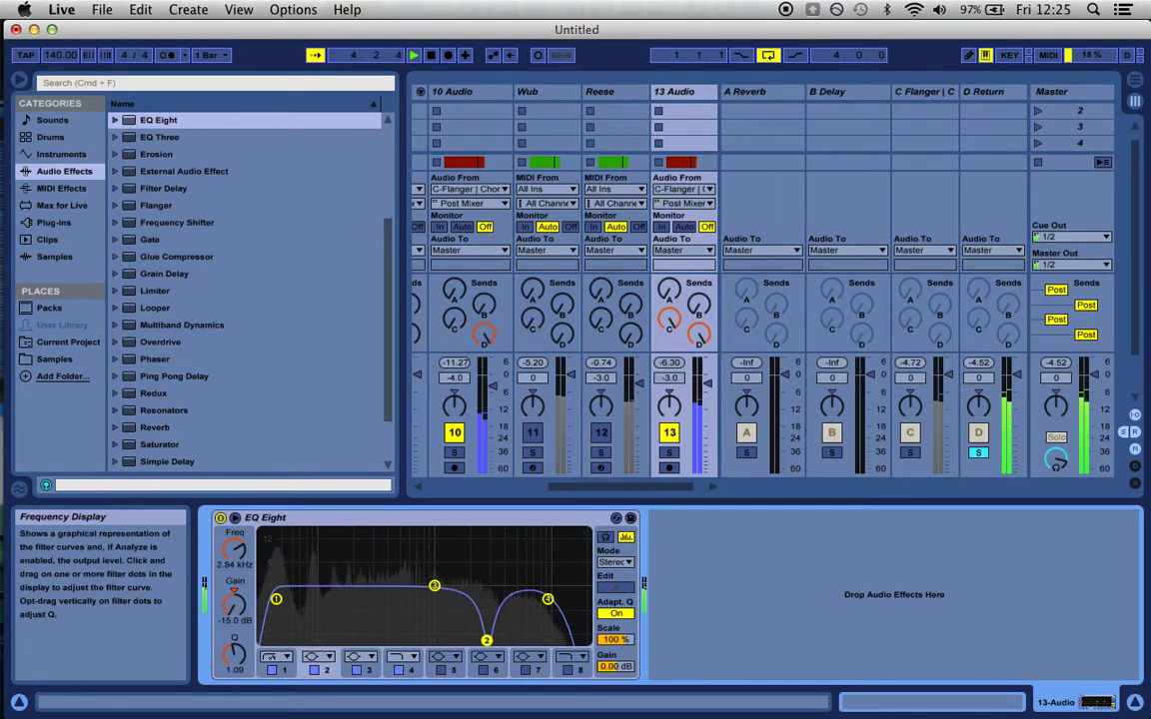
{"action": "left_click_drag", "start_coordinate": [471, 641], "coordinate": [499, 641]}
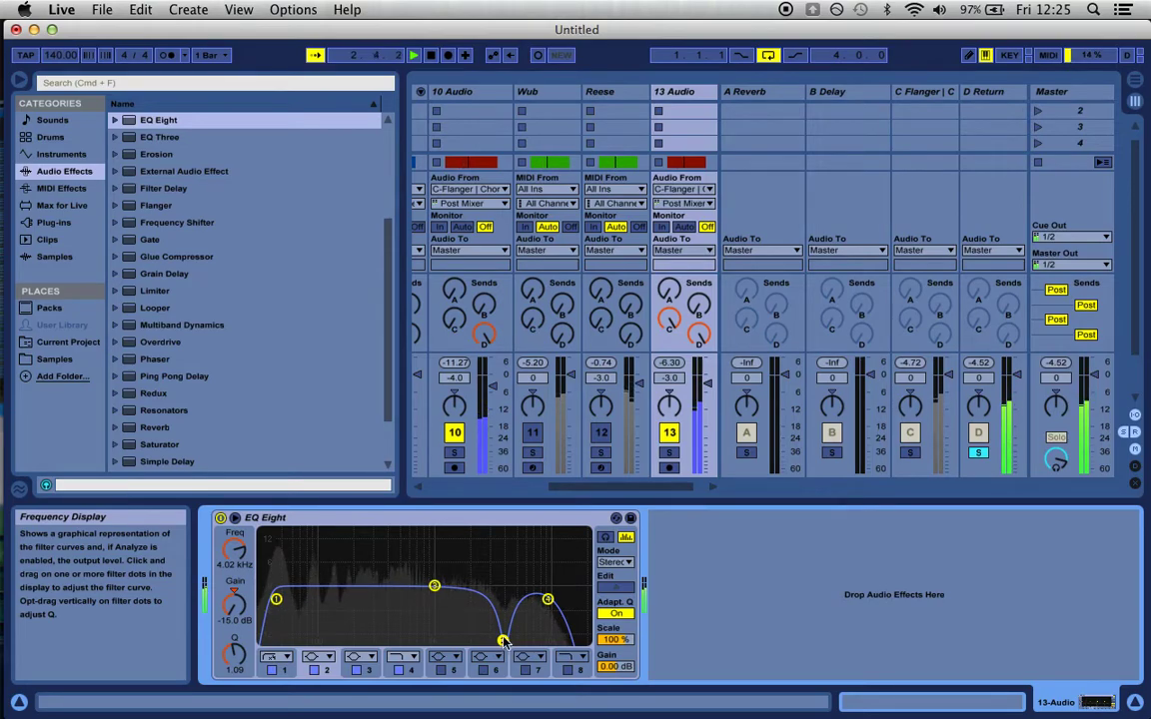
{"action": "left_click_drag", "start_coordinate": [547, 600], "coordinate": [547, 592]}
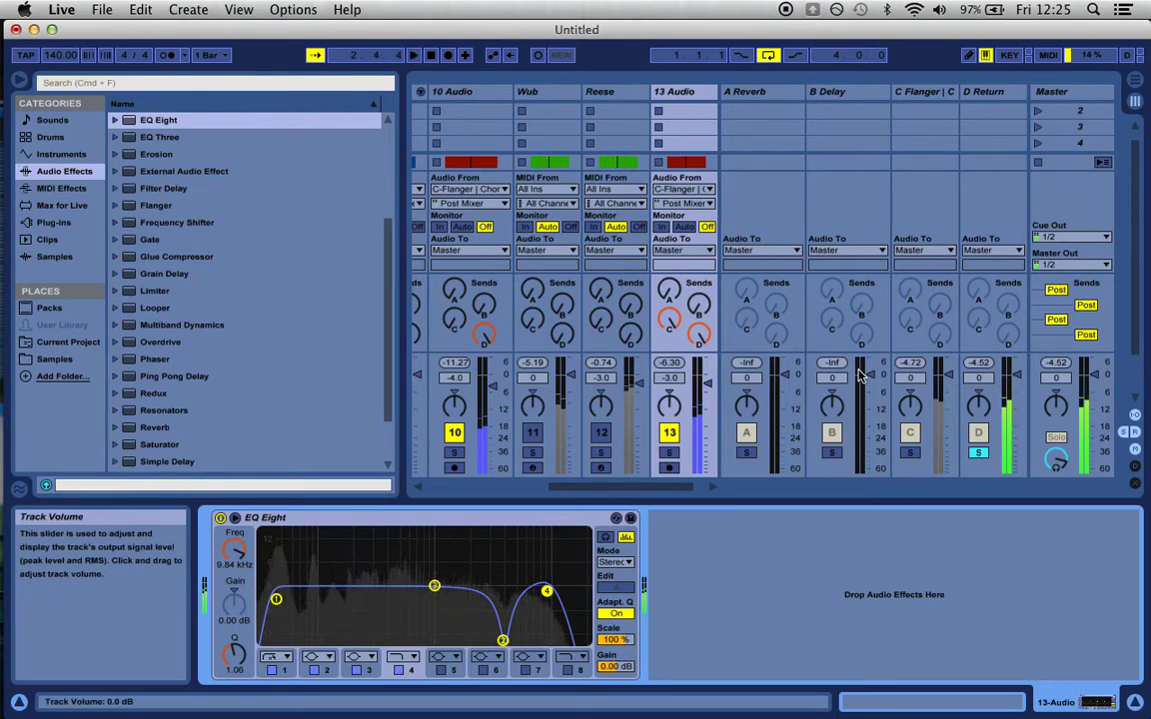
{"action": "key", "text": "space"}
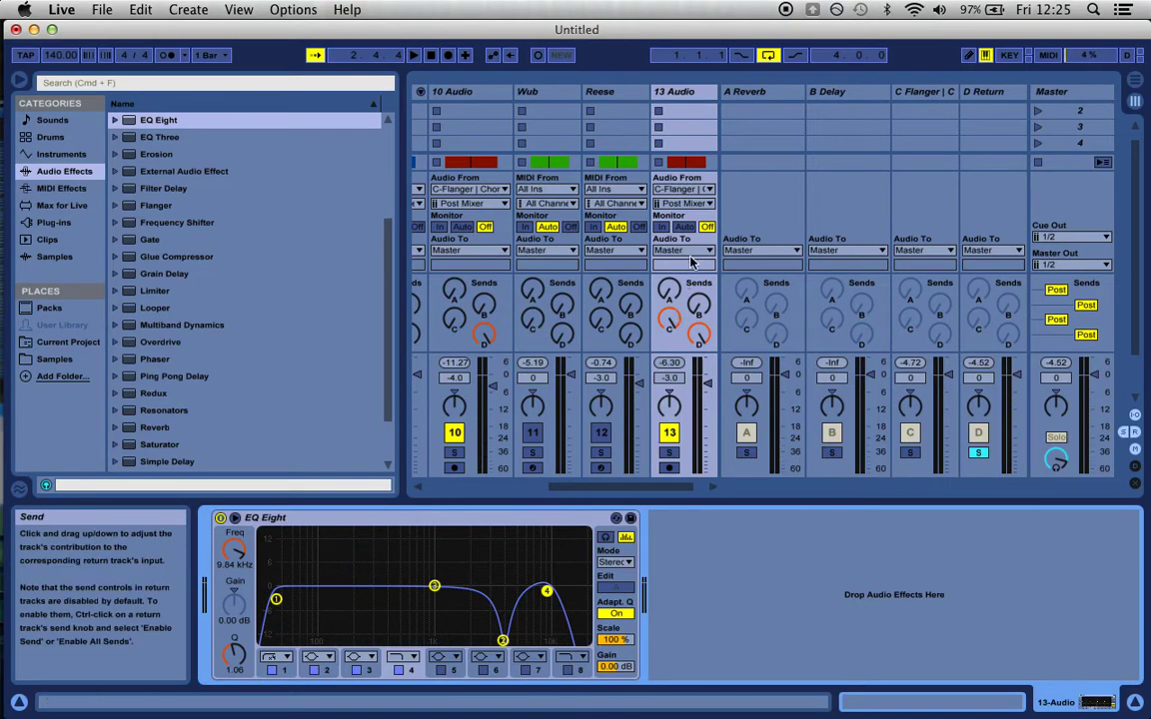
- Raise the volumes of 10 Audio, Wub, Reese and 13 Audio together to -1.0, 3.0, 0 and 0 dB, and play the result
{"action": "left_click", "coordinate": [690, 92]}
{"action": "left_click", "coordinate": [455, 92]}
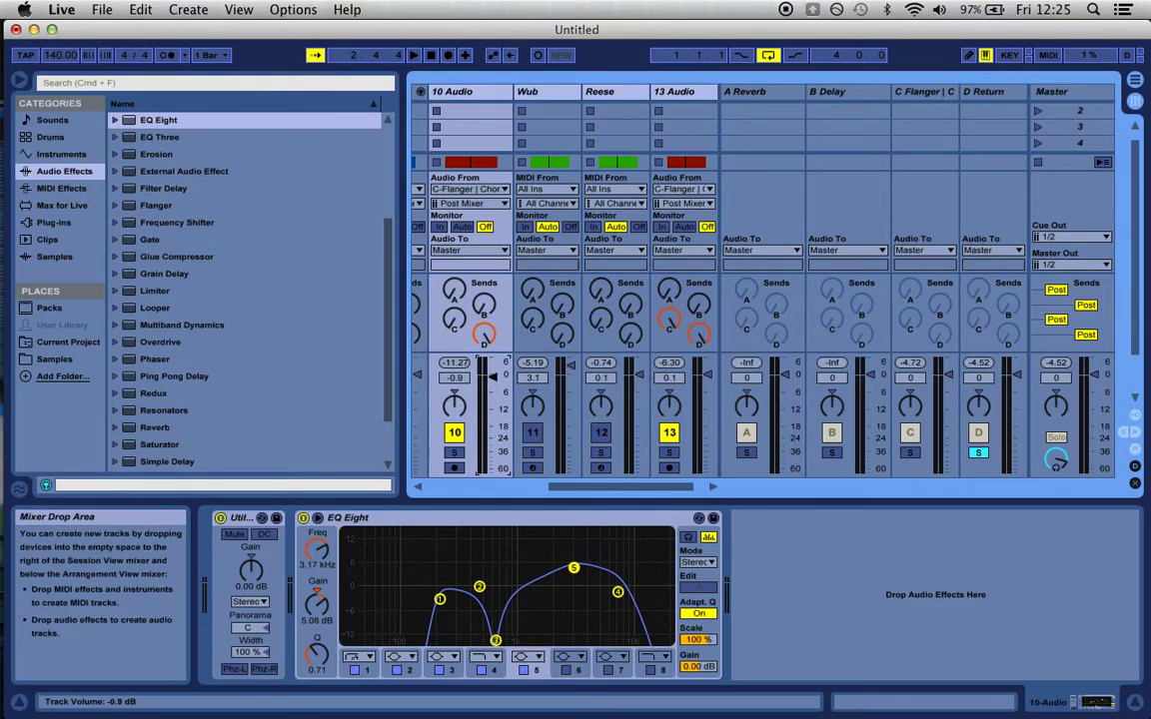
{"action": "left_click", "coordinate": [534, 92]}
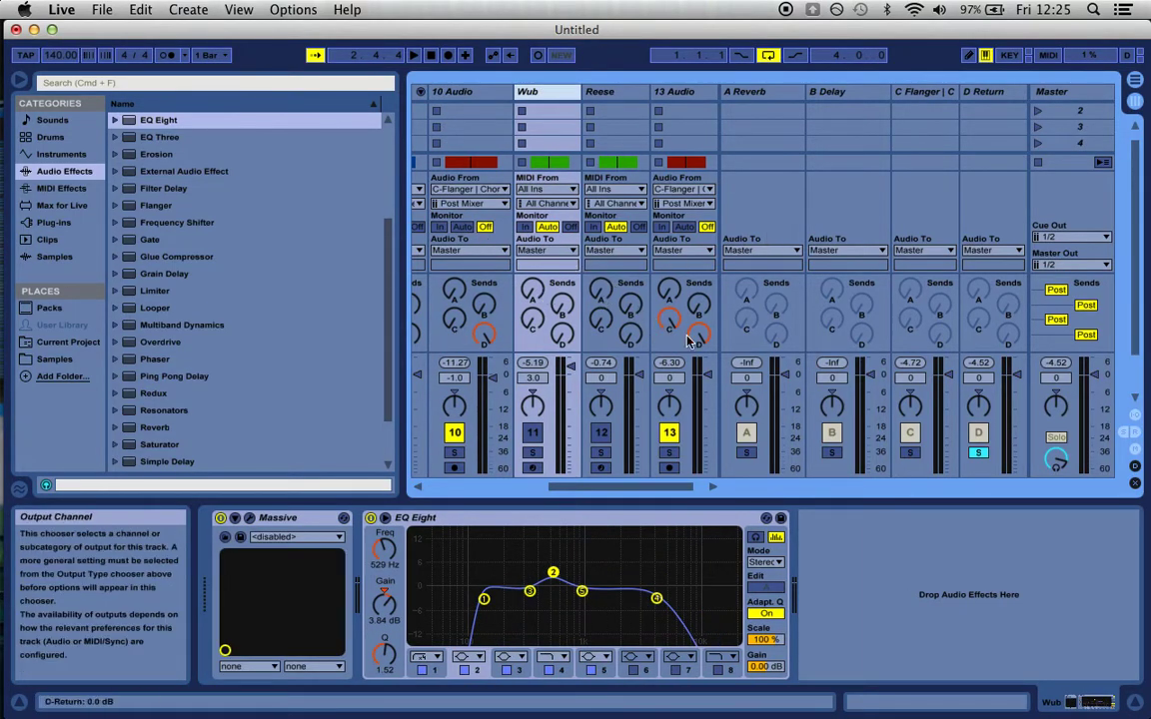
{"action": "key", "text": "space"}
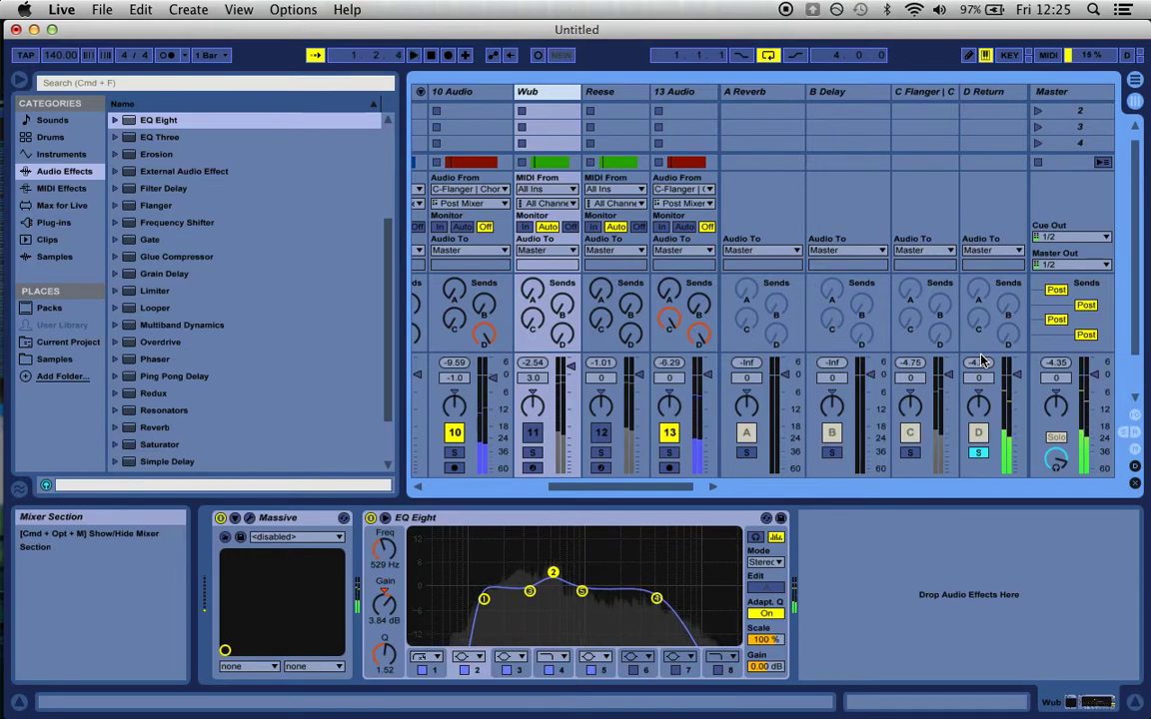
- Record the resampled bass onto 14 Audio in the arrangement with looping switched off, and trim the clip to end at 5.1.1
{"action": "key", "text": "Tab"}
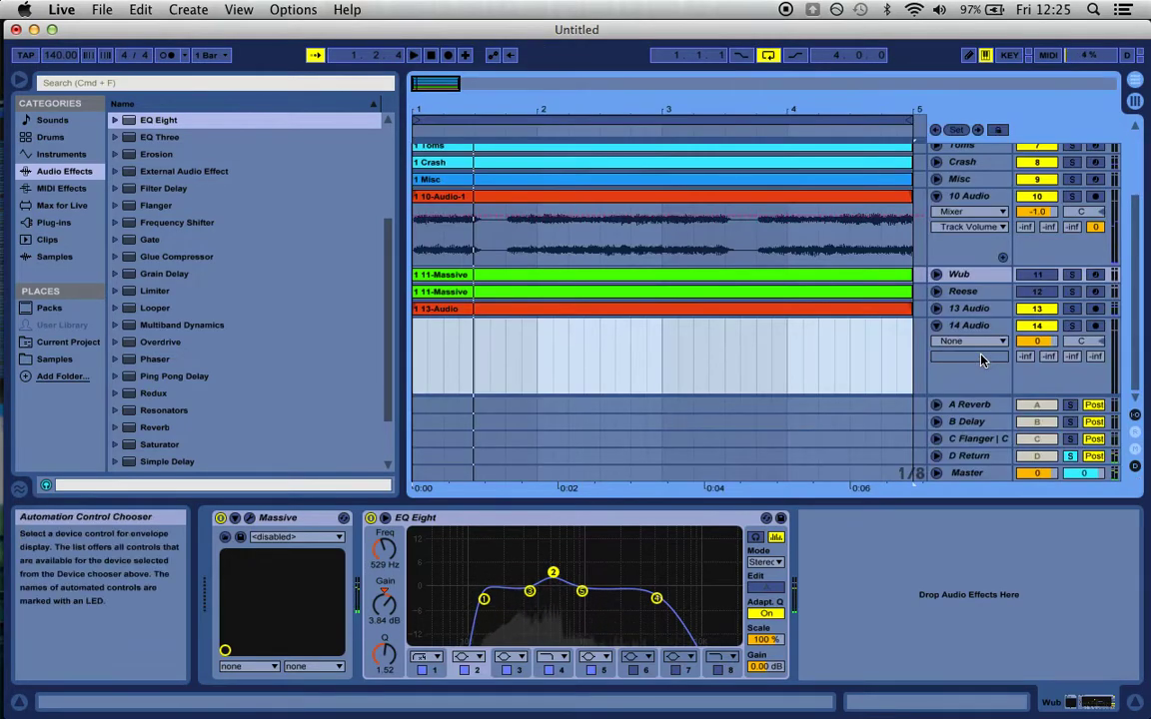
{"action": "left_click", "coordinate": [1095, 328]}
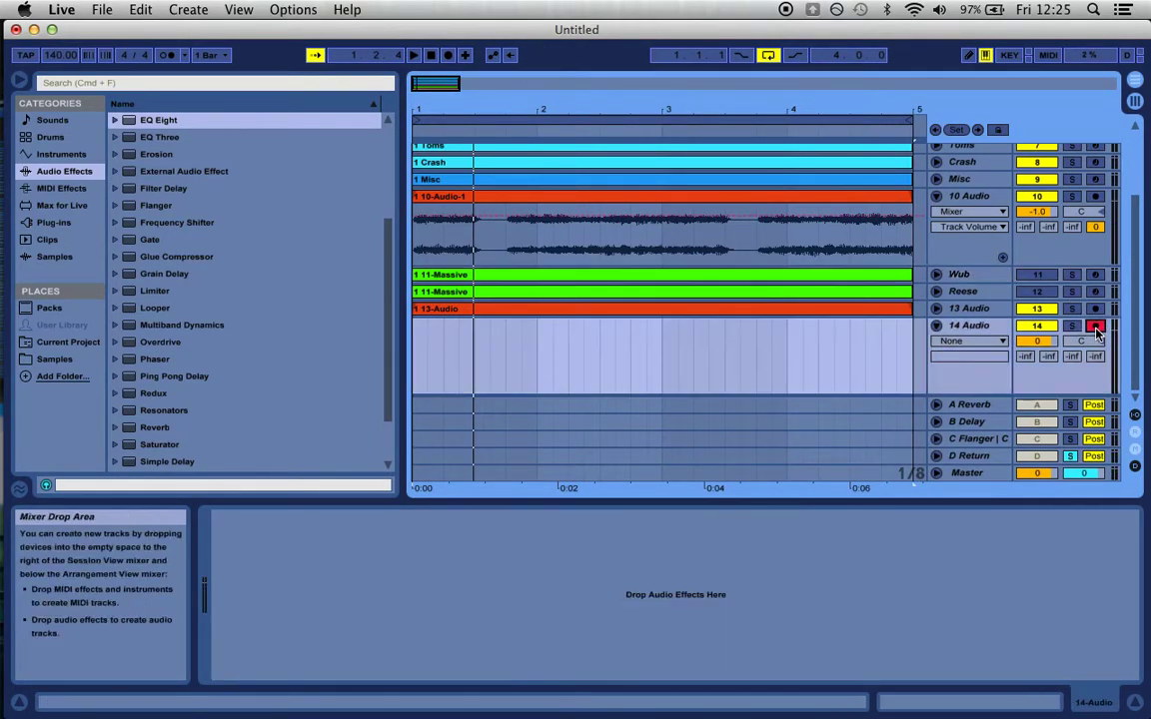
{"action": "left_click", "coordinate": [451, 56]}
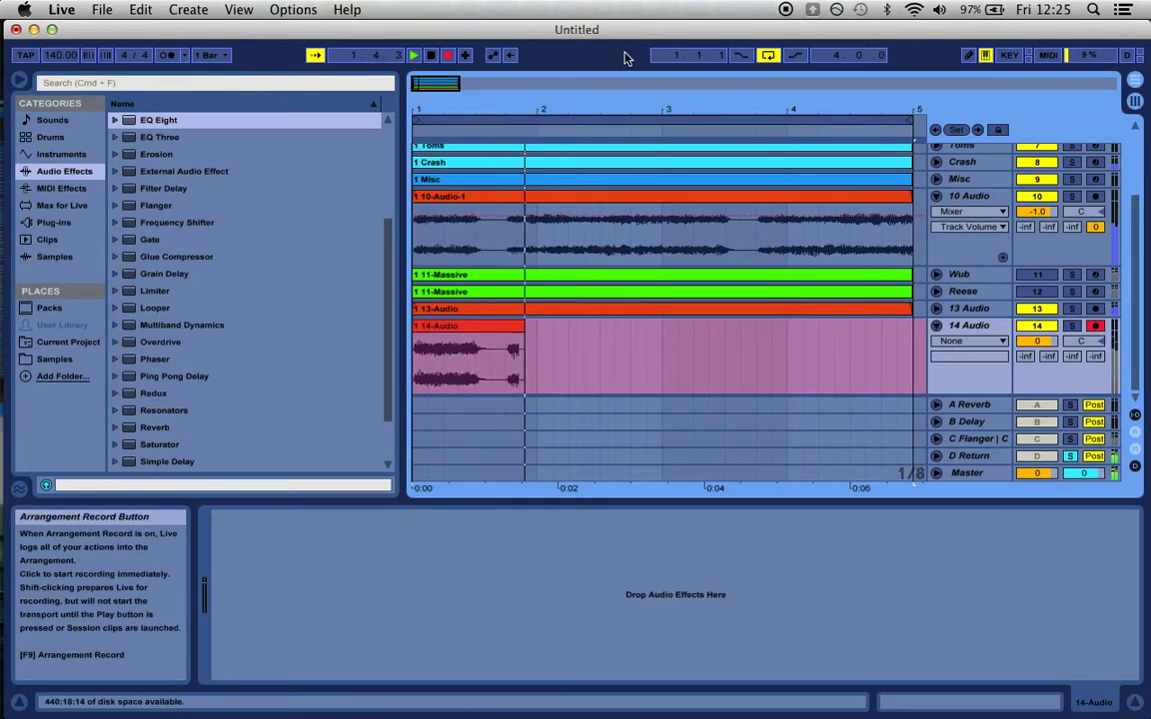
{"action": "left_click", "coordinate": [767, 55]}
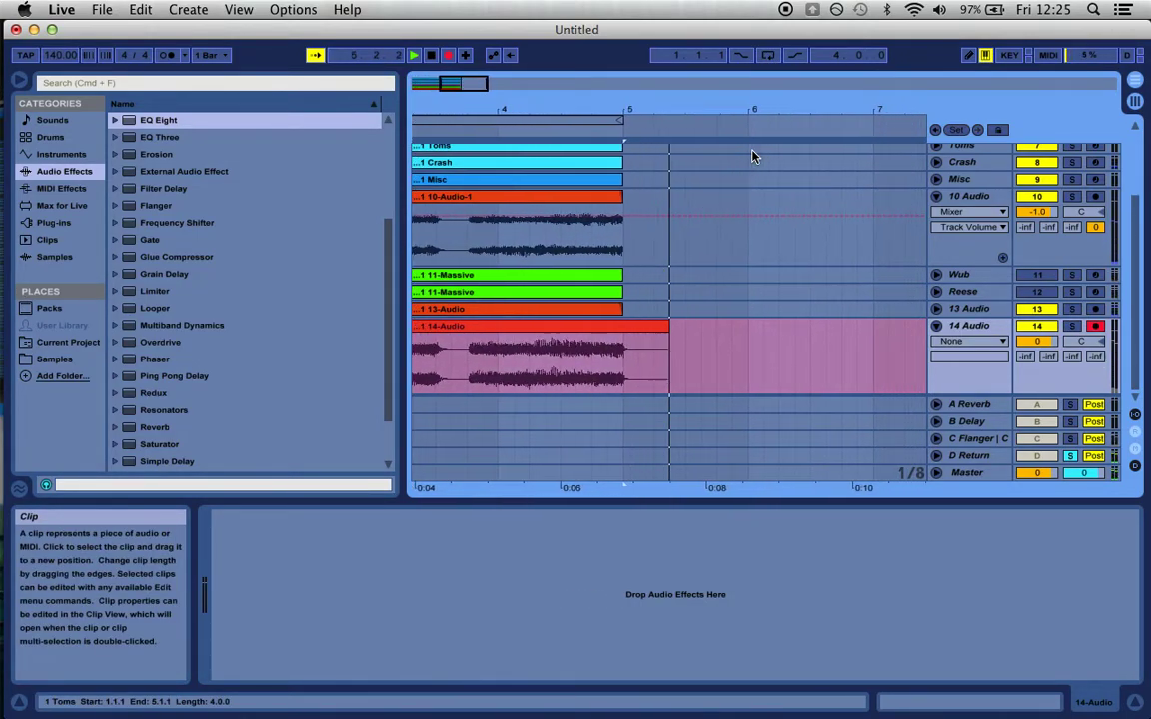
{"action": "key", "text": "space"}
{"action": "left_click_drag", "start_coordinate": [669, 326], "coordinate": [616, 320]}
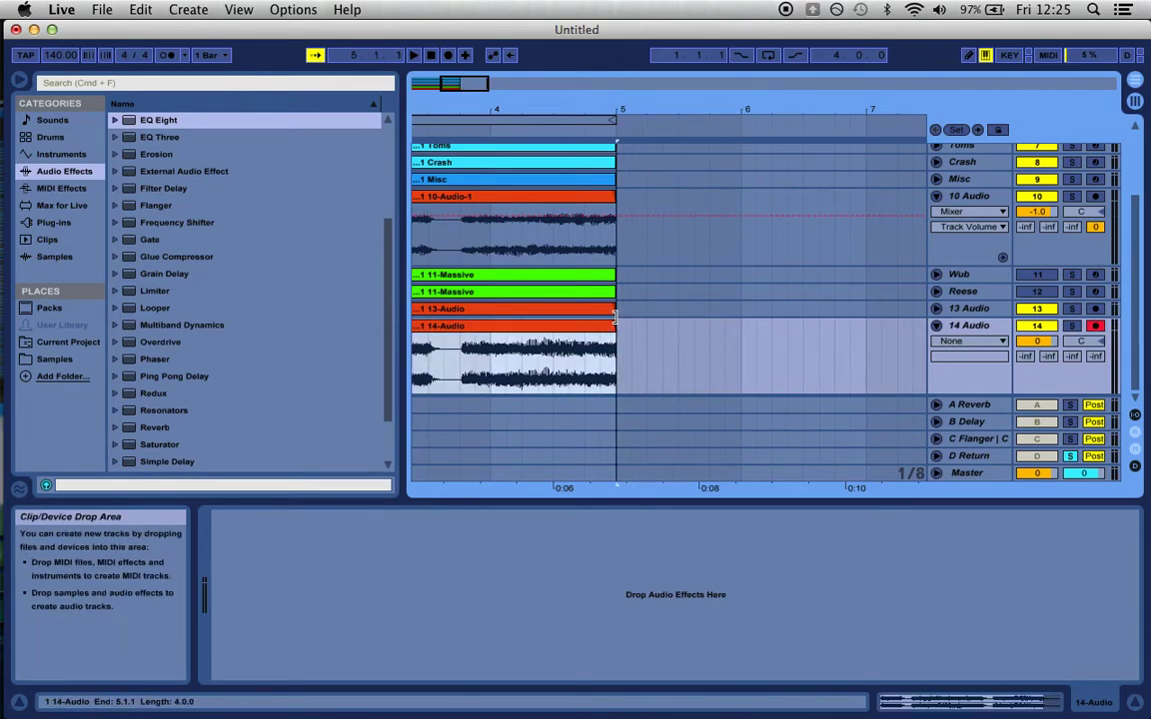
{"action": "left_click", "coordinate": [1095, 327]}
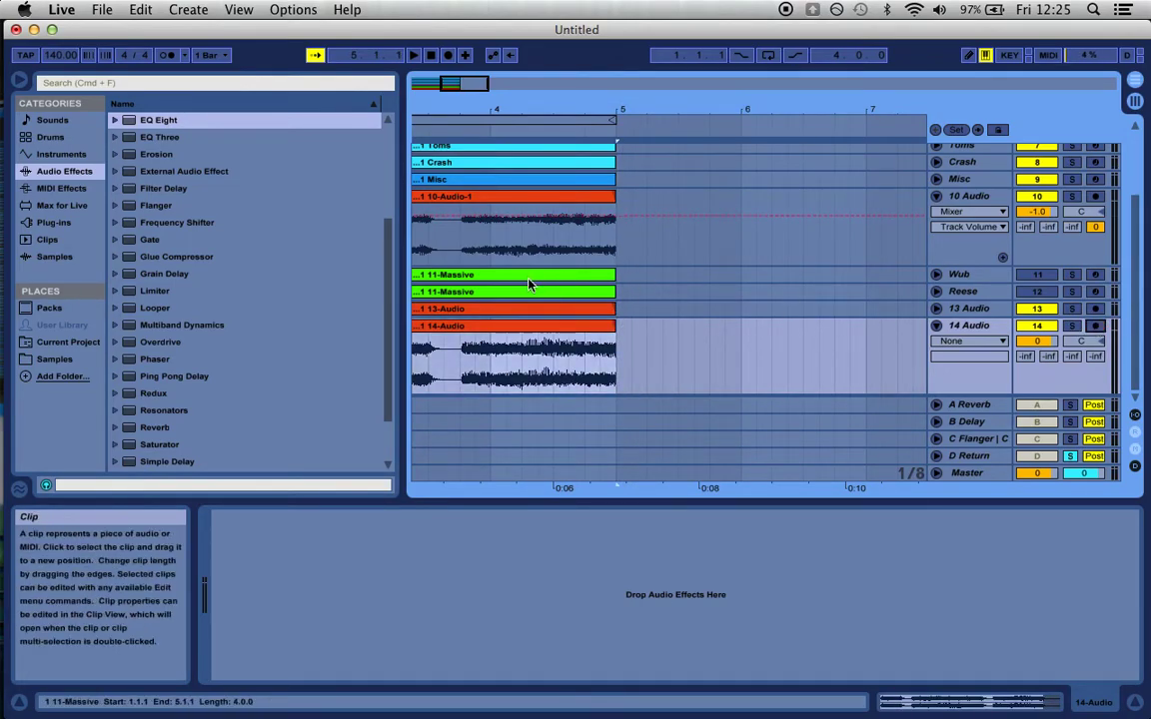
- Deactivate the 13 Audio and 10 Audio tracks and fold the 10 Audio track
{"action": "left_click", "coordinate": [1037, 309]}
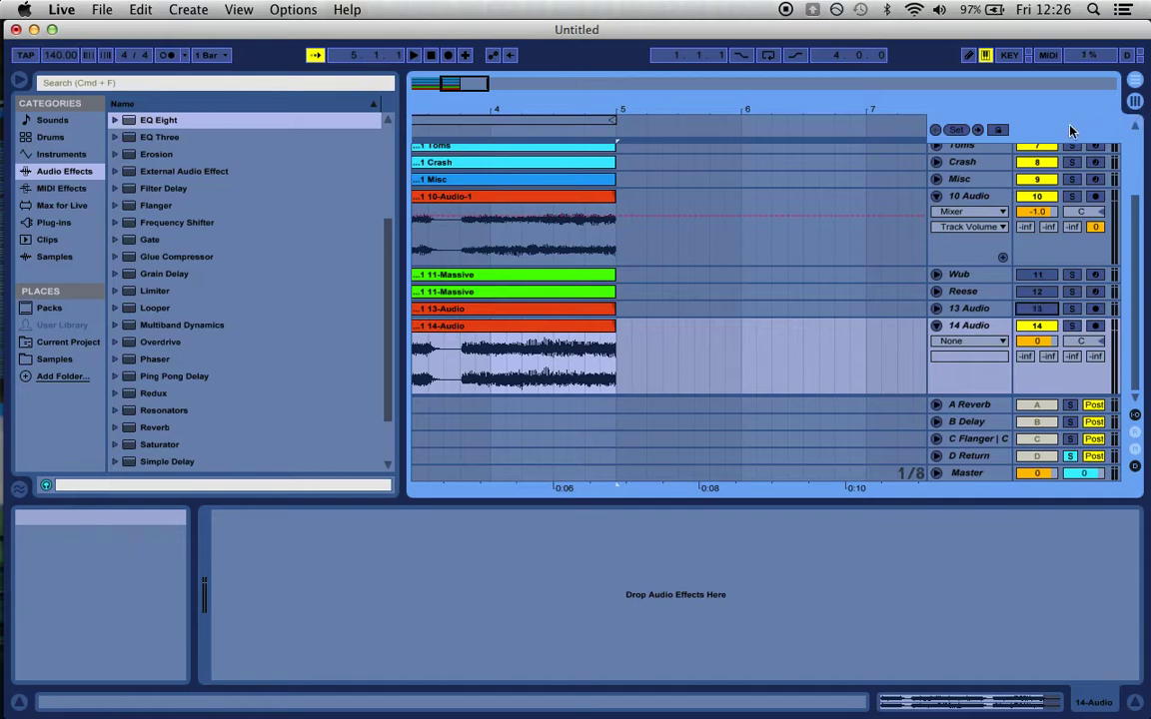
{"action": "left_click", "coordinate": [1037, 195]}
{"action": "left_click", "coordinate": [936, 196]}
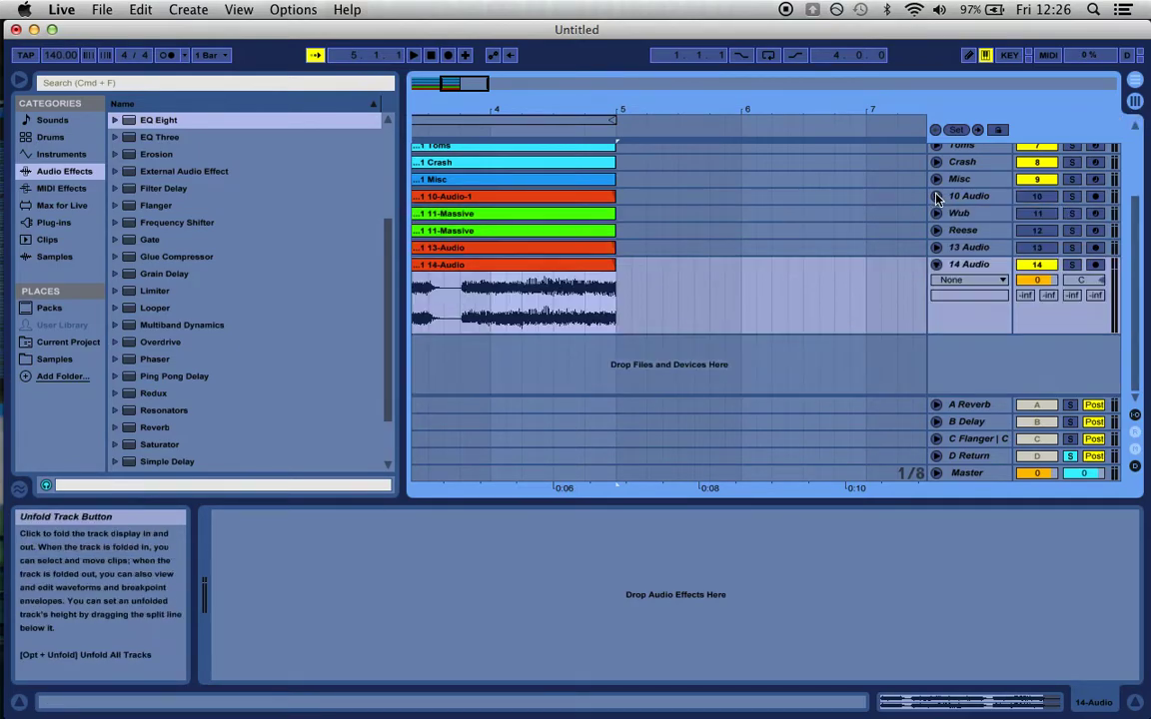
- Loop the four-bar range of the 14-Audio clip, unsolo the D Return and play the loop
{"action": "left_click", "coordinate": [575, 265]}
{"action": "key", "text": "super+l"}
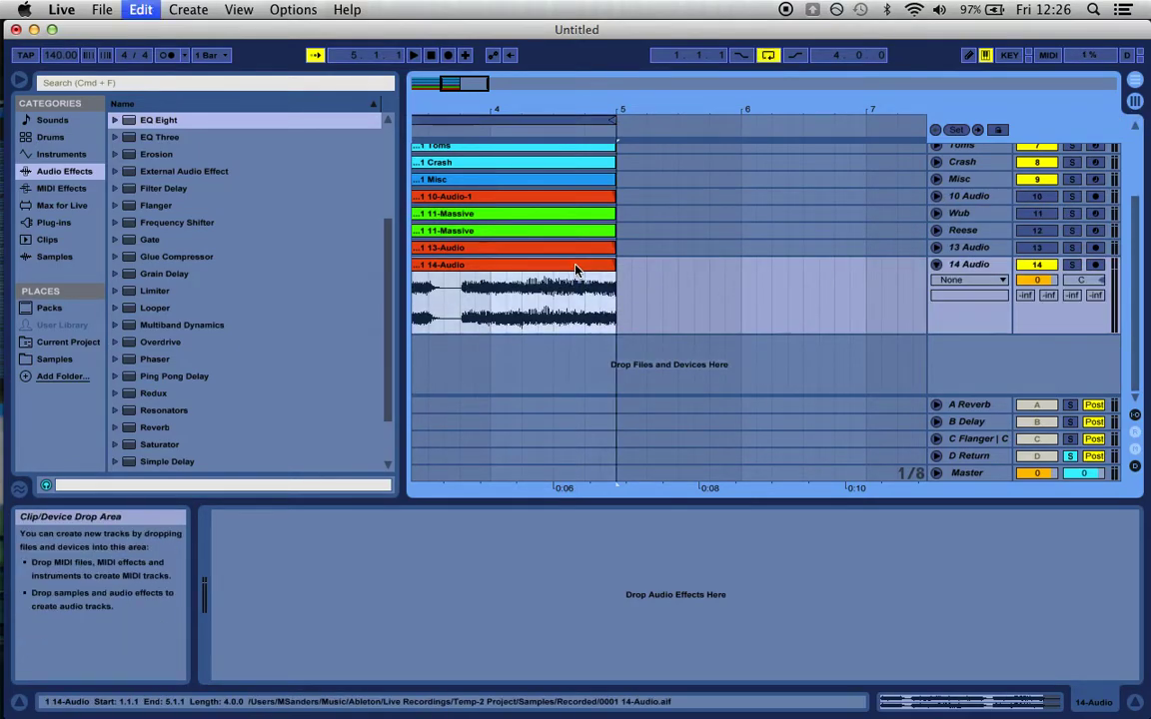
{"action": "key", "text": "space"}
{"action": "key", "text": "space"}
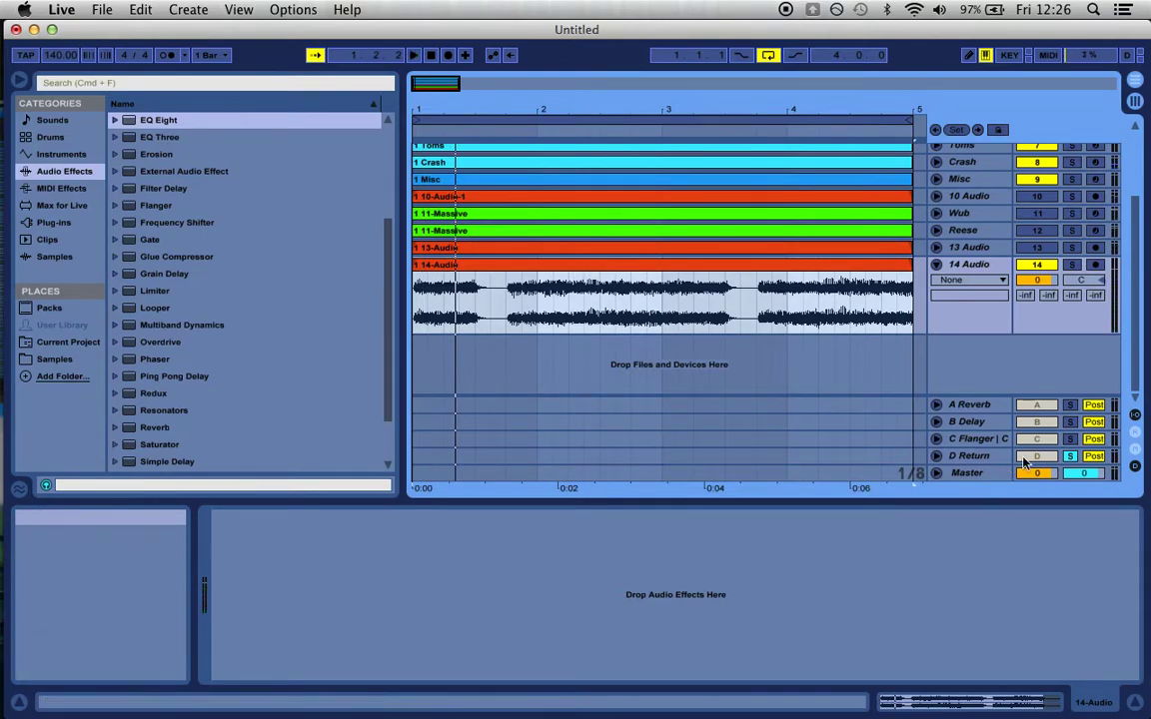
{"action": "left_click", "coordinate": [1068, 456]}
{"action": "key", "text": "space"}
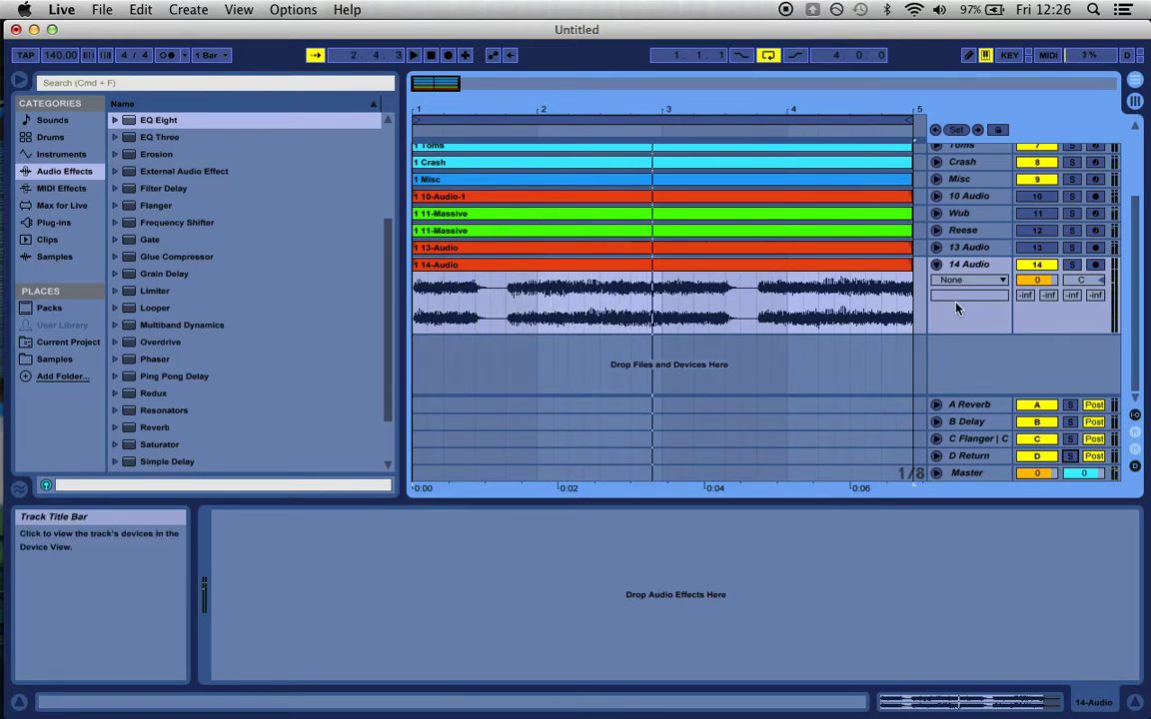
- Open the 14-Audio clip's sample settings and change its warp mode to Complex
{"action": "left_click", "coordinate": [863, 274]}
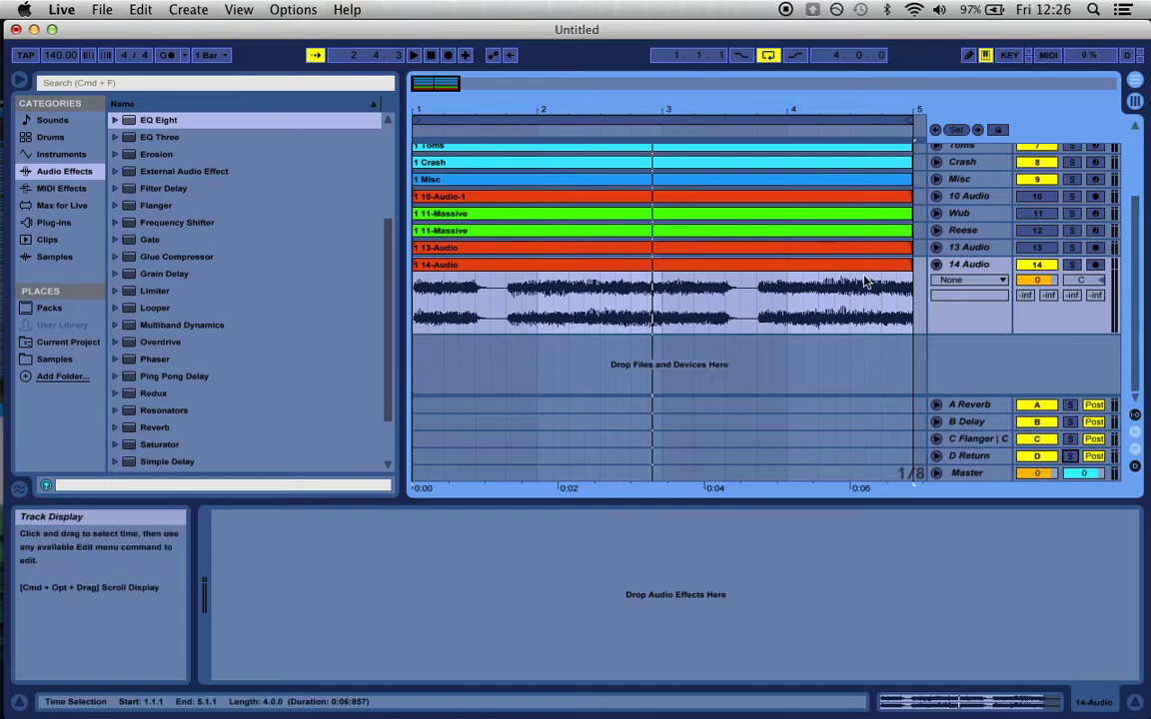
{"action": "double_click", "coordinate": [863, 274]}
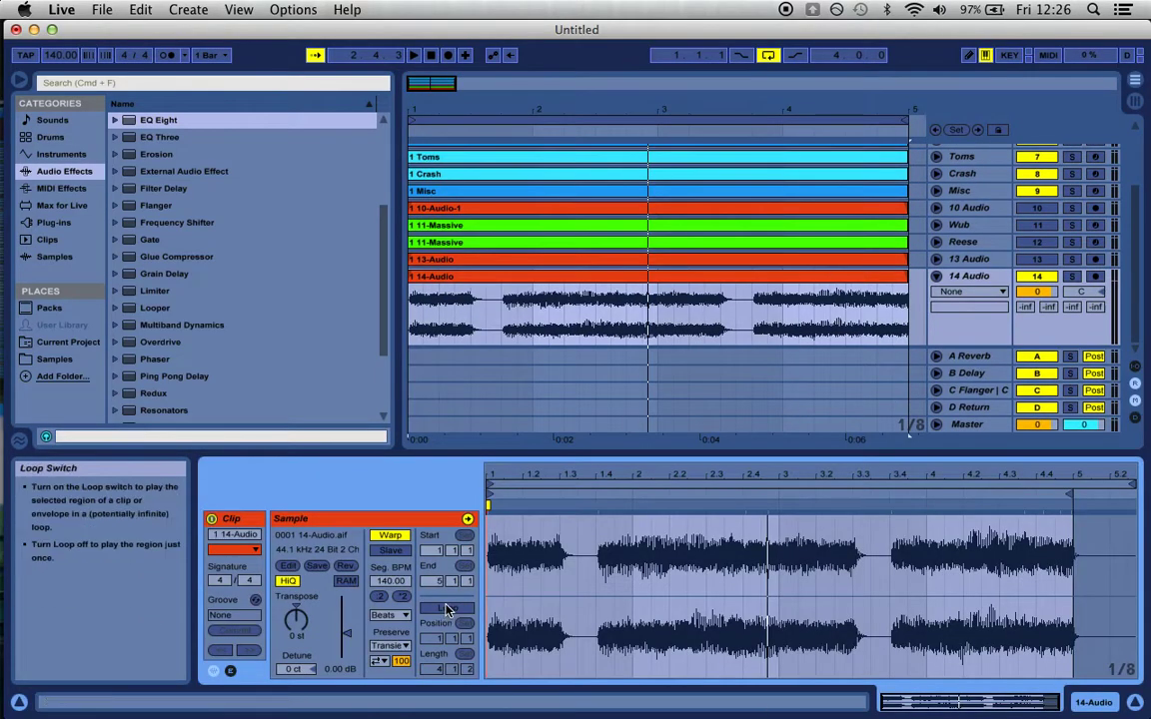
{"action": "left_click", "coordinate": [407, 616]}
{"action": "left_click", "coordinate": [402, 667]}
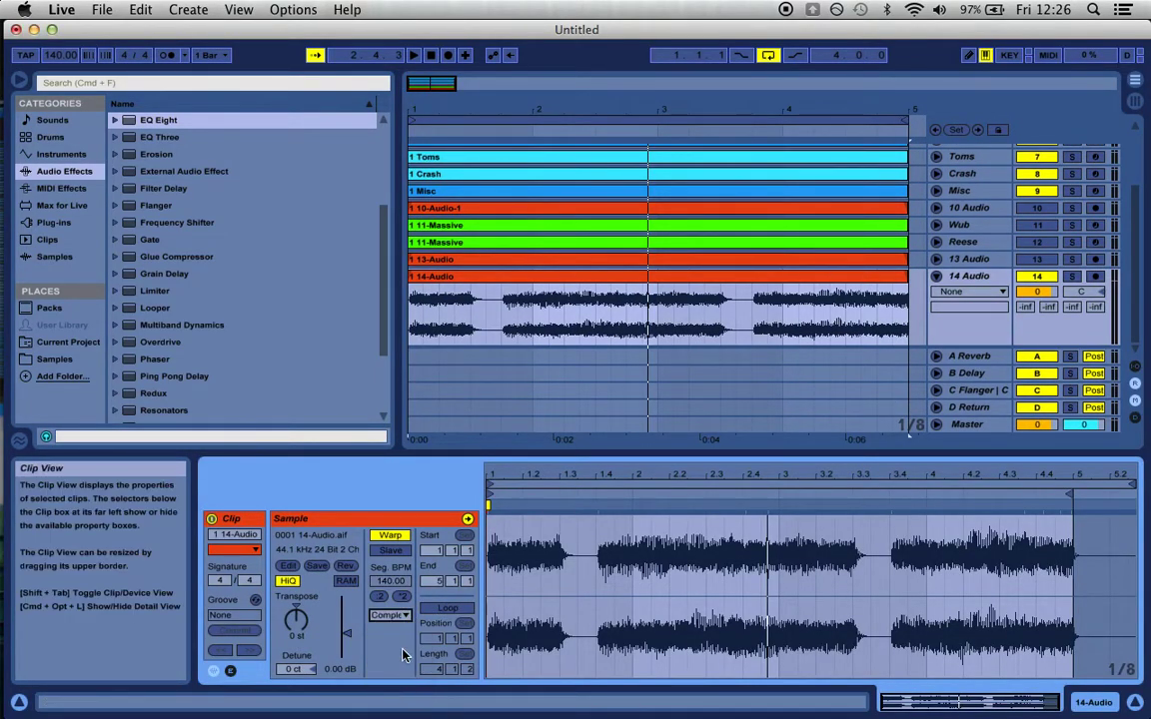
- Try playing the 14-Audio sample reversed, and restore its original direction
{"action": "left_click", "coordinate": [343, 567]}
{"action": "key", "text": "space"}
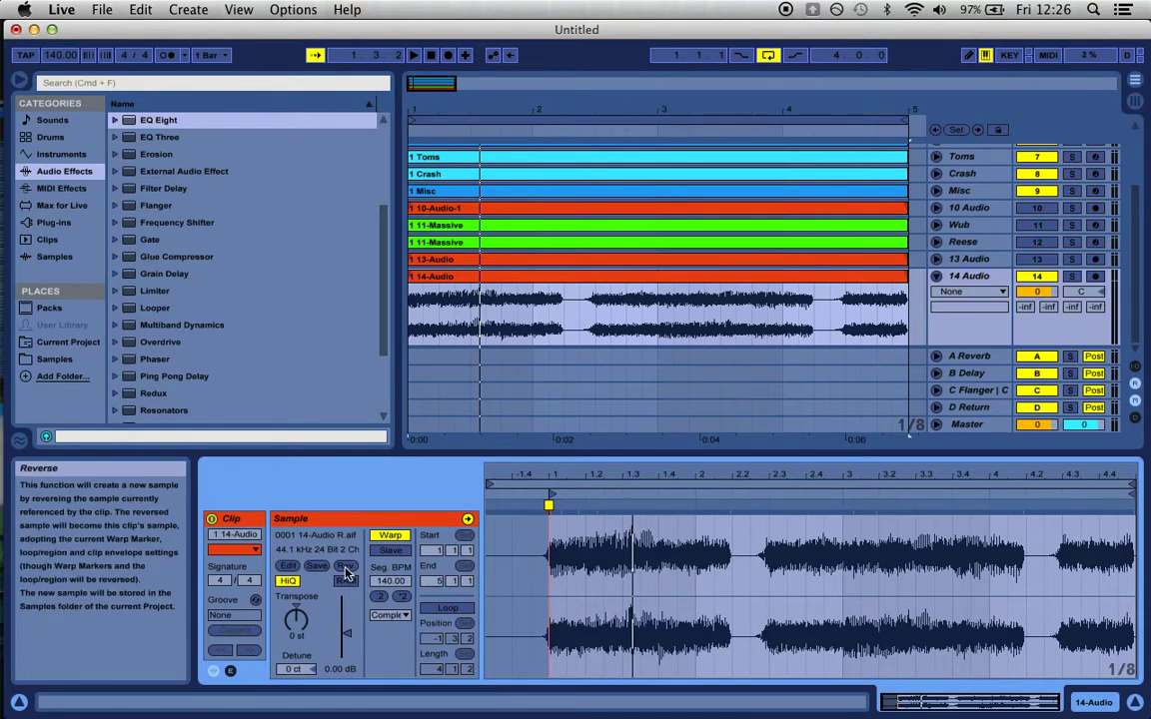
{"action": "left_click", "coordinate": [345, 566]}
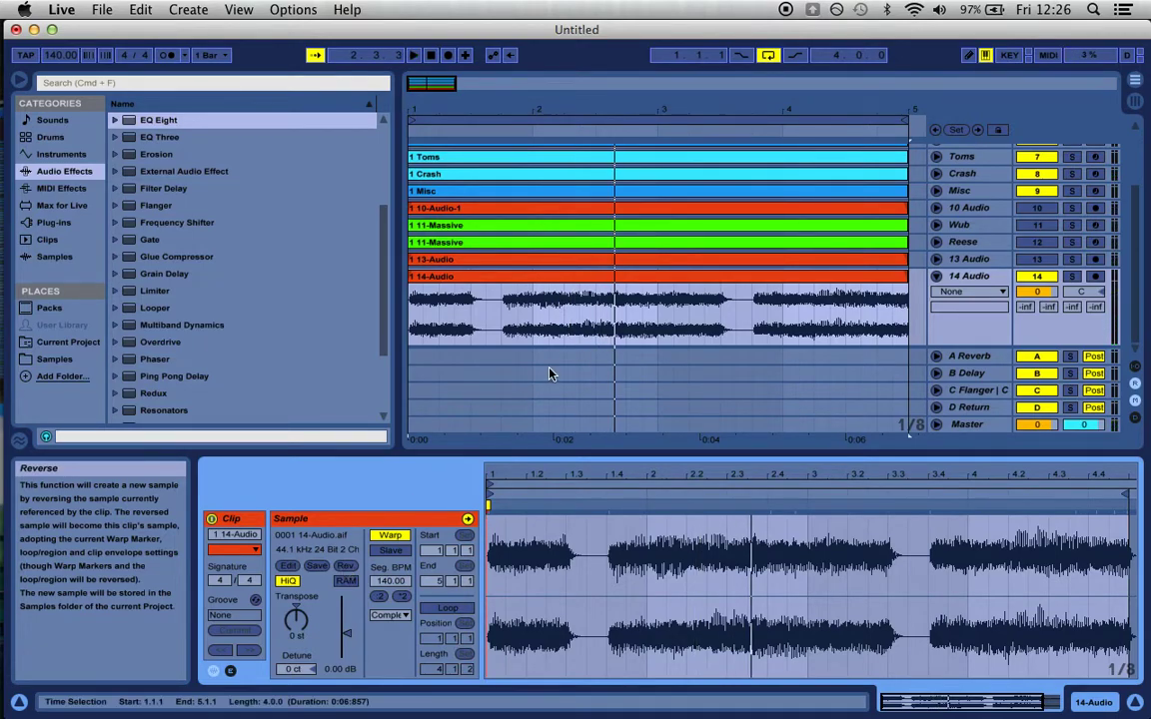
- Show 14 Audio's empty device chain and fold the track in the arrangement
{"action": "left_click", "coordinate": [964, 277]}
{"action": "left_click", "coordinate": [936, 326]}
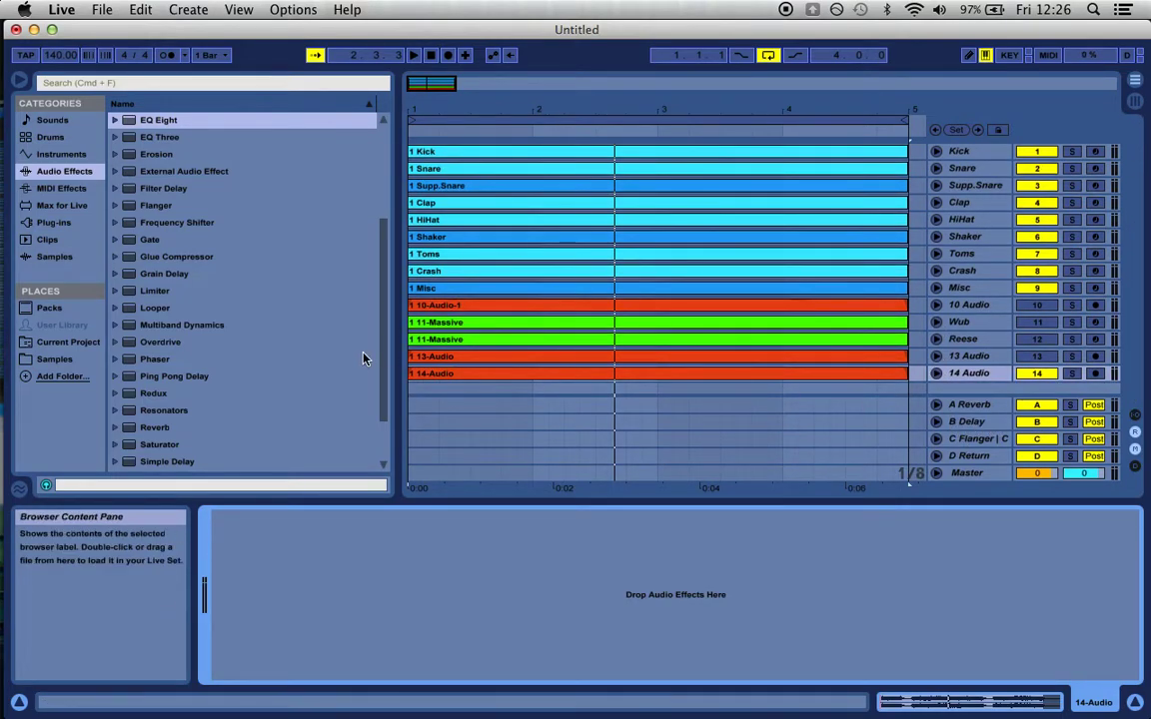
{"action": "left_click", "coordinate": [161, 360]}
{"action": "left_click", "coordinate": [168, 342]}
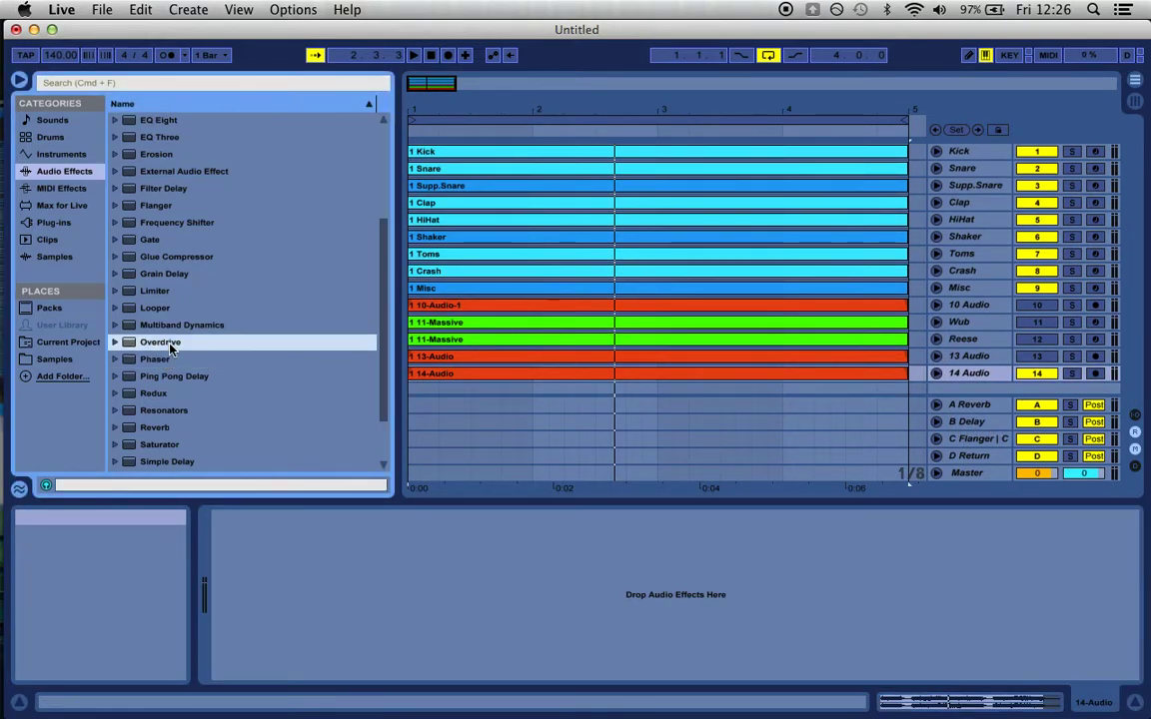
{"action": "left_click", "coordinate": [200, 326]}
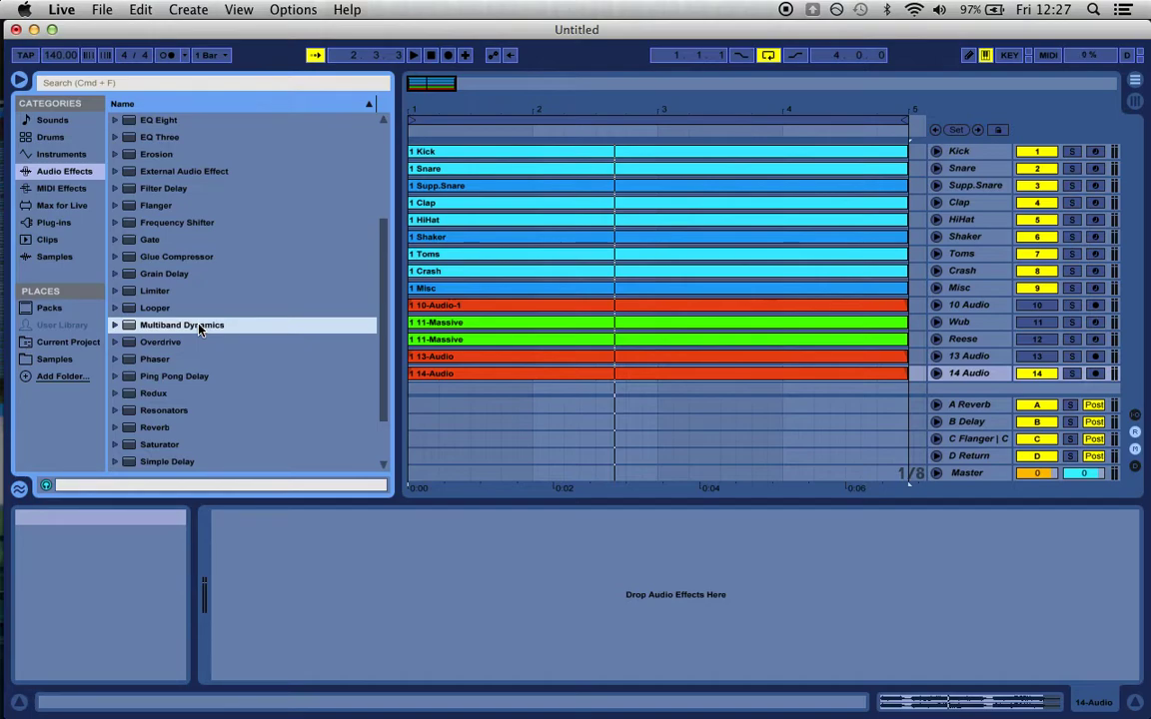
{"action": "key", "text": "space"}
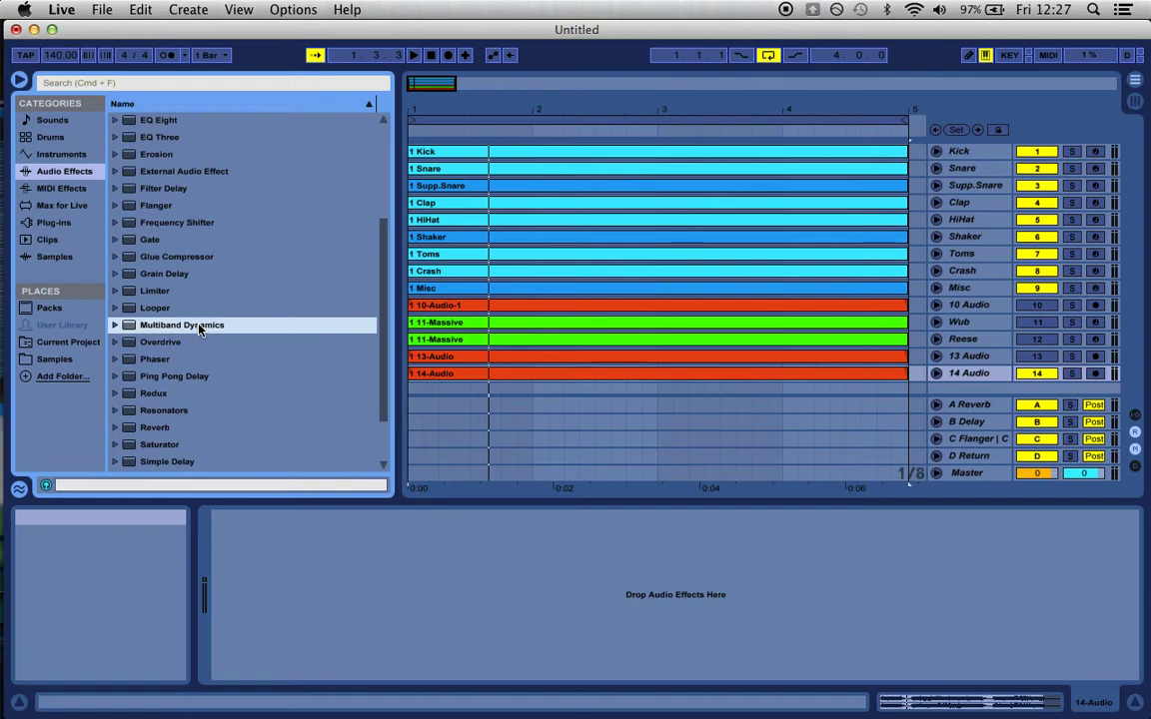
{"action": "scroll", "coordinate": [199, 330], "scroll_direction": "up", "scroll_amount": 5}
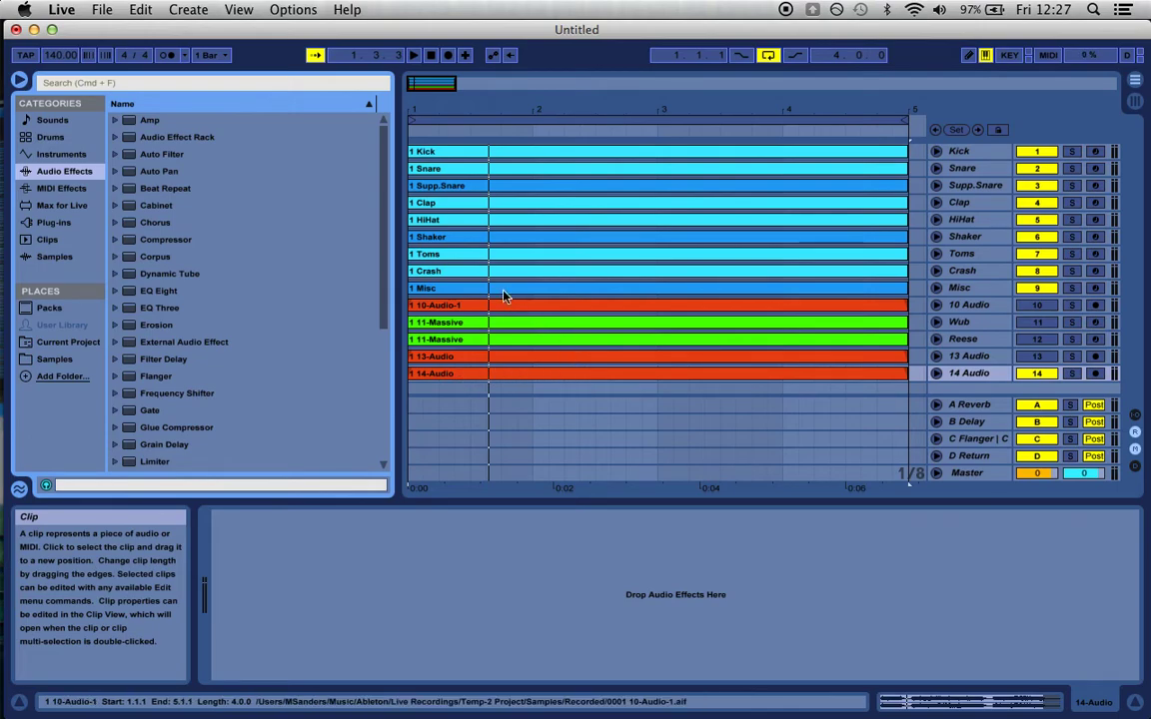
{"action": "mouse_move", "coordinate": [28, 535]}
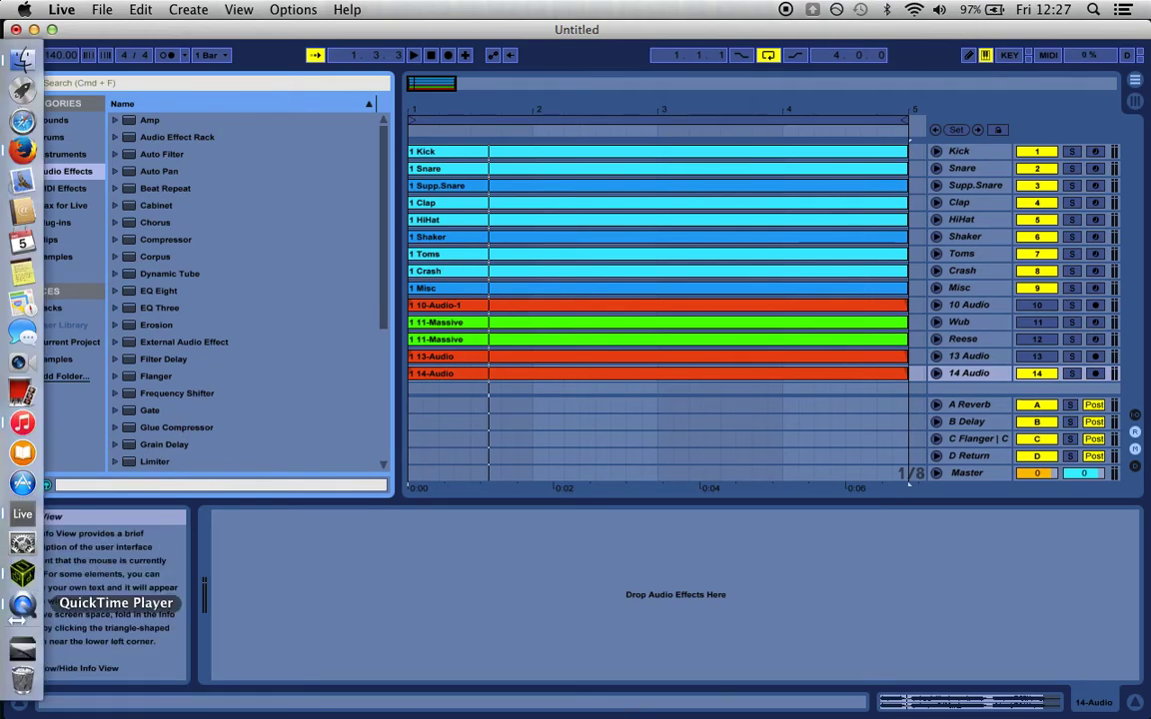
{"action": "right_click", "coordinate": [21, 615]}
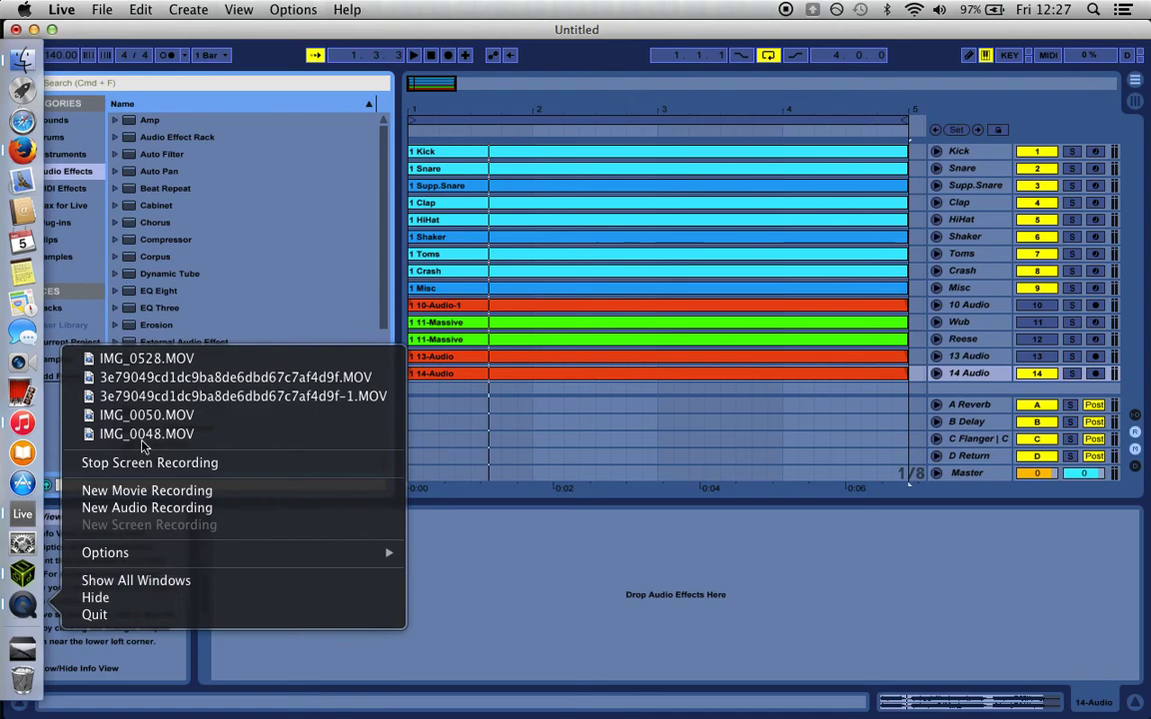